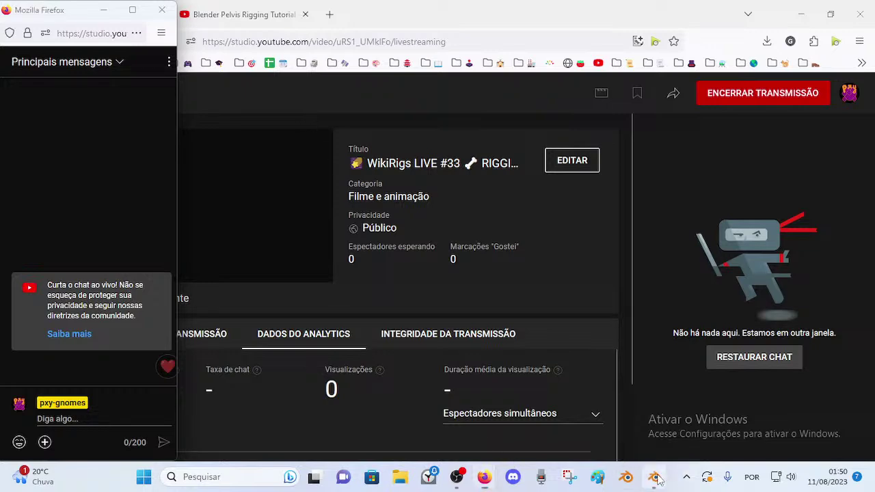
# - Check the live stream page in YouTube Studio and bring the Blender character scene to the front
pyautogui.click(654, 477)
pyautogui.moveTo(482, 482)
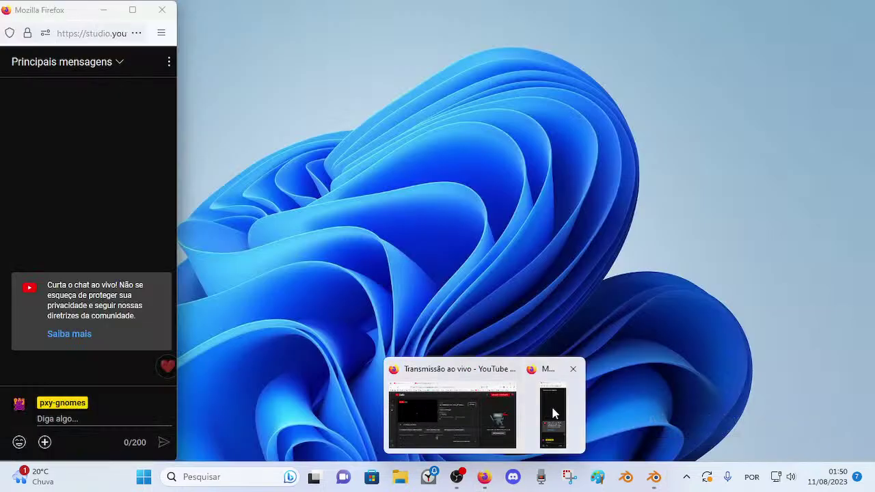
pyautogui.click(551, 404)
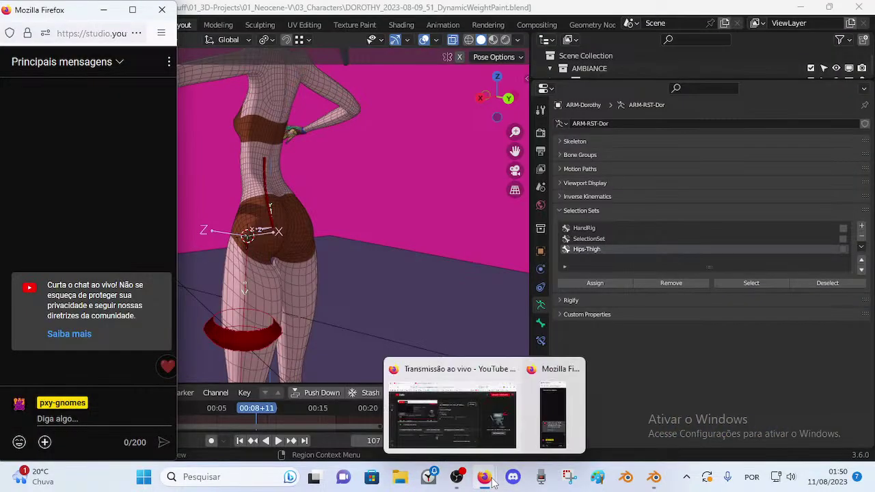
pyautogui.click(453, 416)
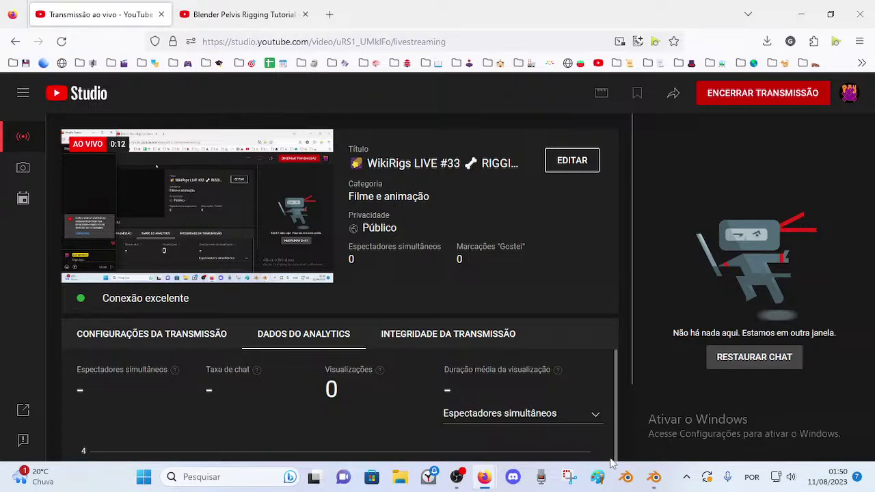
pyautogui.moveTo(491, 483)
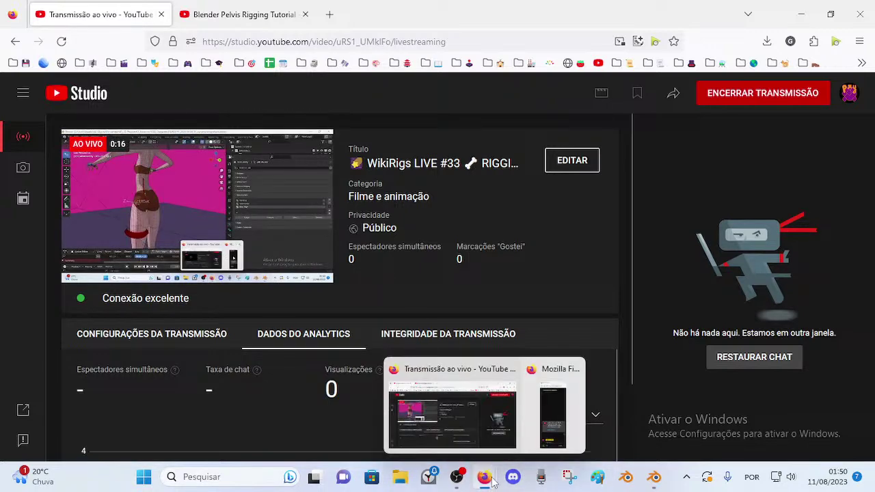
pyautogui.click(549, 427)
pyautogui.click(654, 477)
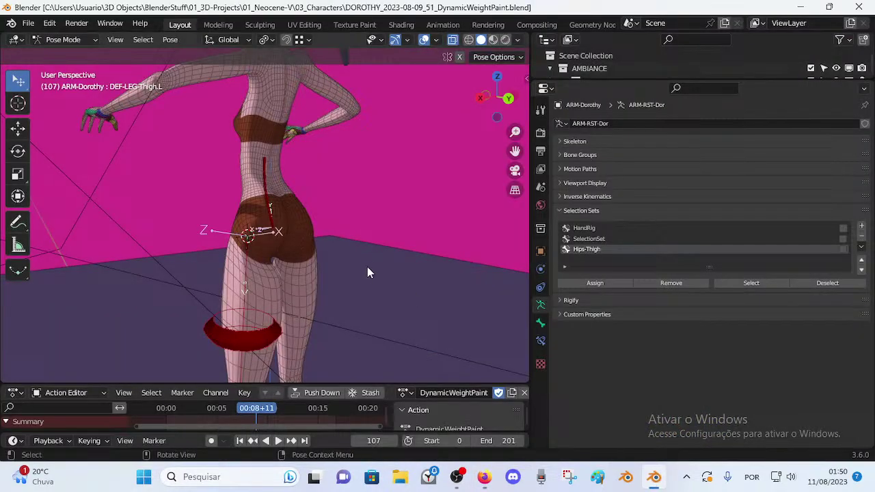
# - Examine the character's hips and left thigh from the side and from behind
pyautogui.moveTo(257, 251)
pyautogui.mouseDown(button='middle')
pyautogui.moveTo(439, 263)
pyautogui.moveTo(300, 261)
pyautogui.moveTo(269, 281)
pyautogui.moveTo(329, 290)
pyautogui.moveTo(369, 288)
pyautogui.moveTo(260, 259)
pyautogui.moveTo(205, 251)
pyautogui.moveTo(179, 261)
pyautogui.moveTo(339, 253)
pyautogui.moveTo(195, 254)
pyautogui.moveTo(250, 261)
pyautogui.mouseUp(button='middle')
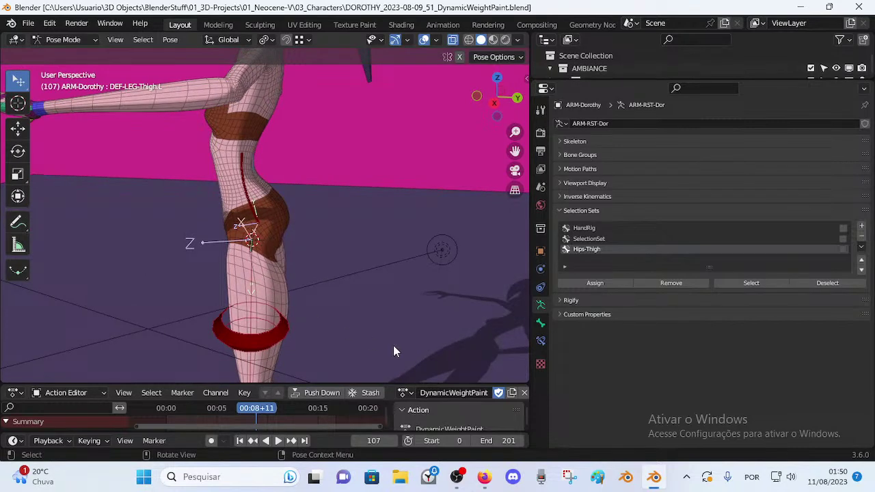
pyautogui.moveTo(324, 322); pyautogui.dragTo(343, 319, button='middle')
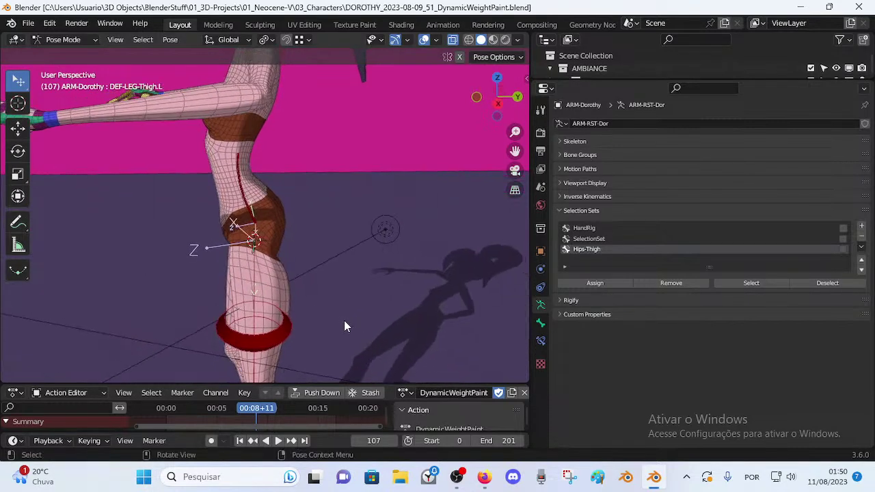
pyautogui.scroll(2, 428, 410)
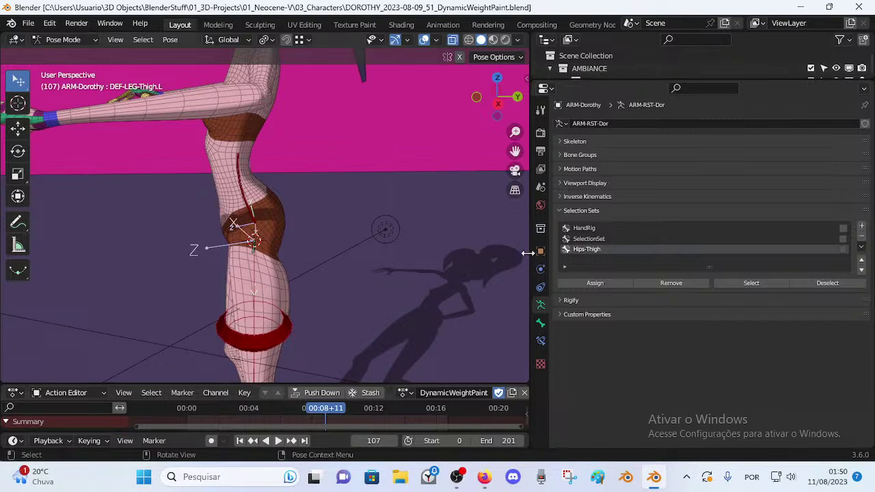
pyautogui.moveTo(296, 235); pyautogui.dragTo(241, 239, button='middle')
pyautogui.scroll(2, 241, 239)
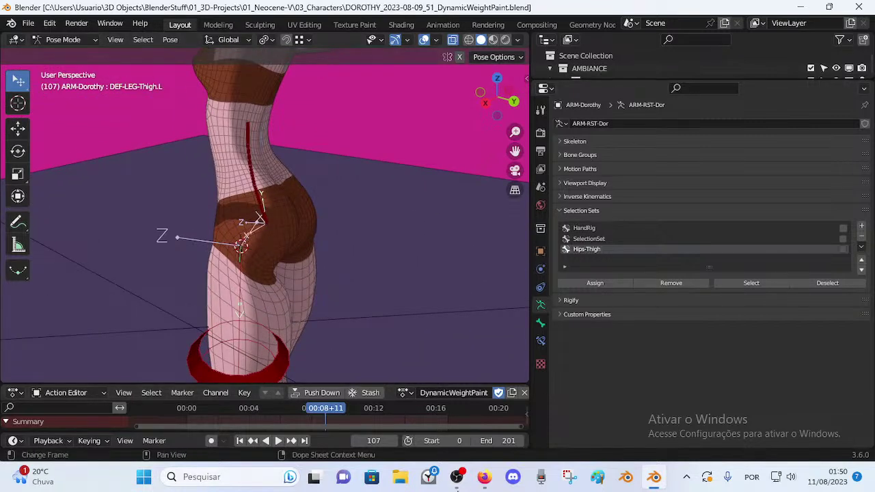
# - Switch to Firefox, preview the Blender Pelvis Rigging Tutorial video at 9:01, and close its page
pyautogui.moveTo(484, 483)
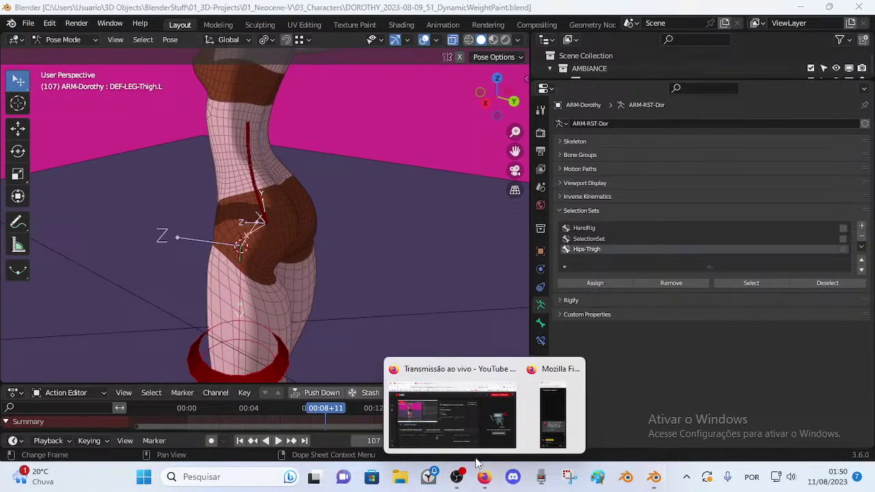
pyautogui.moveTo(475, 431)
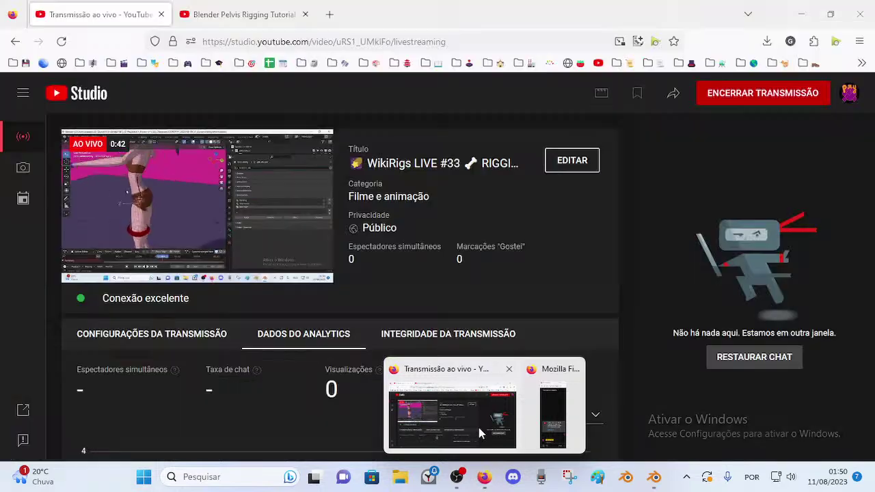
pyautogui.click(478, 427)
pyautogui.click(226, 9)
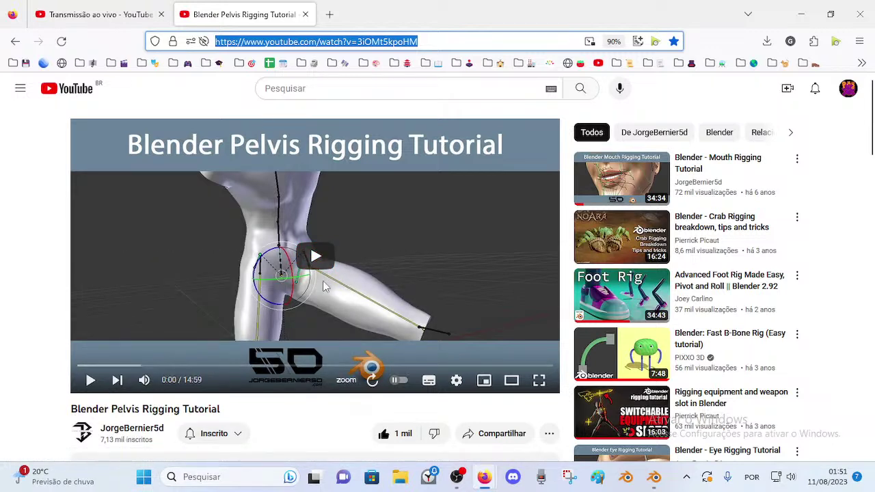
pyautogui.click(353, 266)
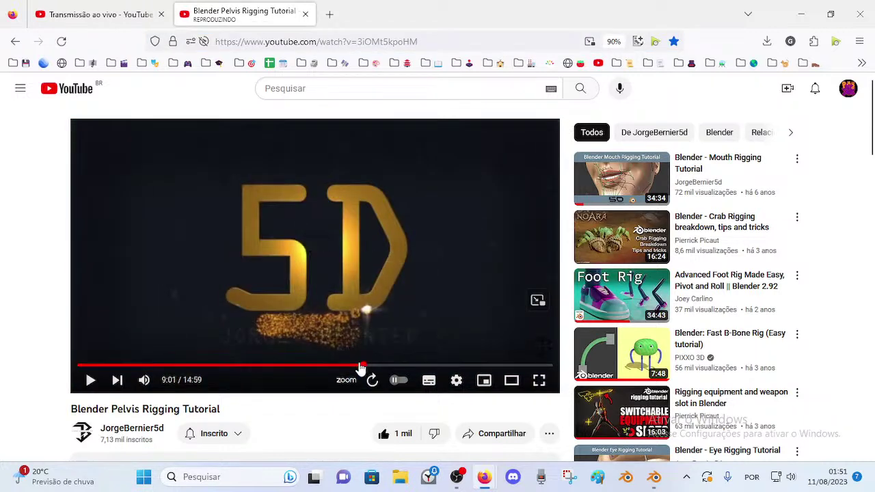
pyautogui.click(363, 367)
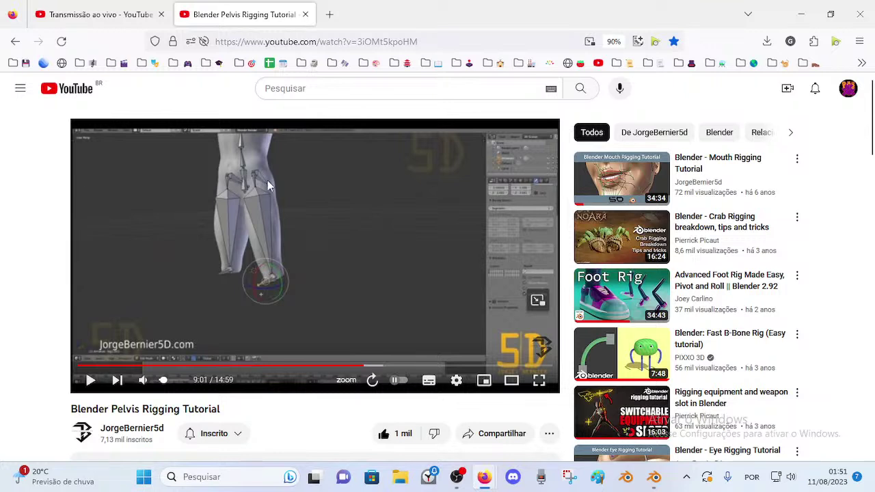
pyautogui.click(305, 14)
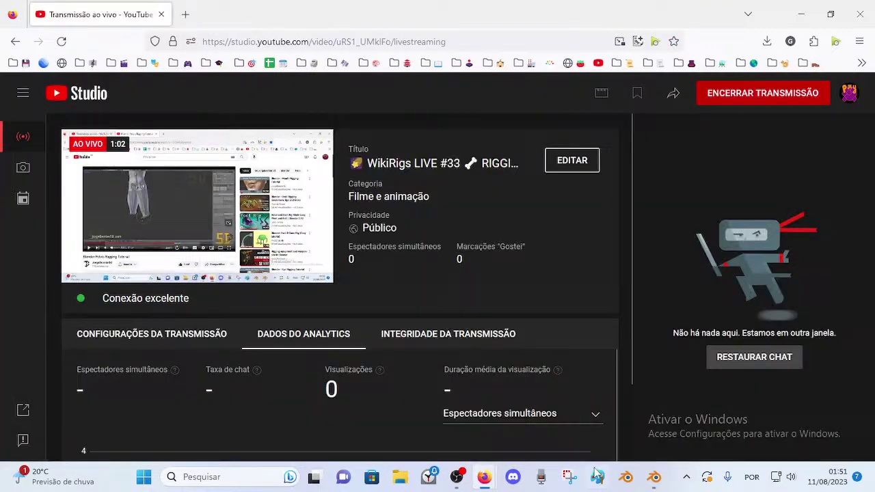
# - Switch to Blender, select the spine bone DEF-SPINE-Spine-BB.001, and examine its position relative to the hips
pyautogui.click(654, 476)
pyautogui.moveTo(298, 204); pyautogui.dragTo(240, 257, button='middle')
pyautogui.moveTo(284, 225); pyautogui.dragTo(258, 228, button='middle')
pyautogui.click(237, 226)
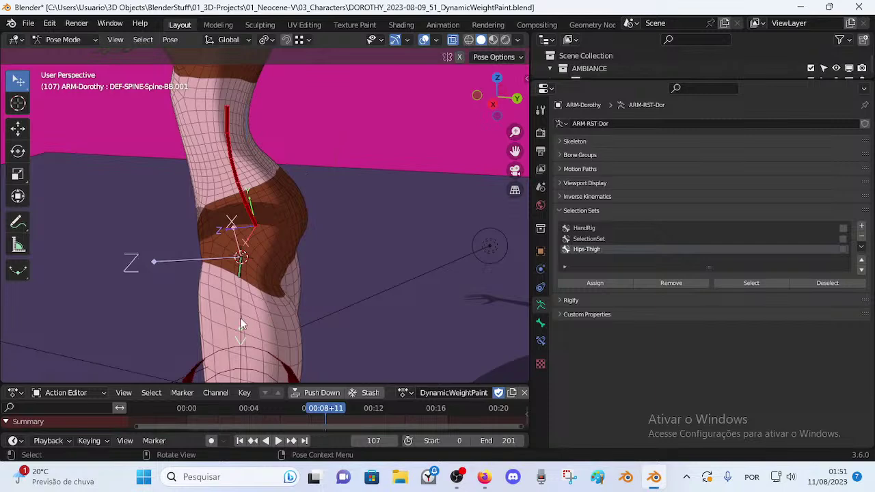
pyautogui.moveTo(273, 287); pyautogui.dragTo(287, 263, button='middle')
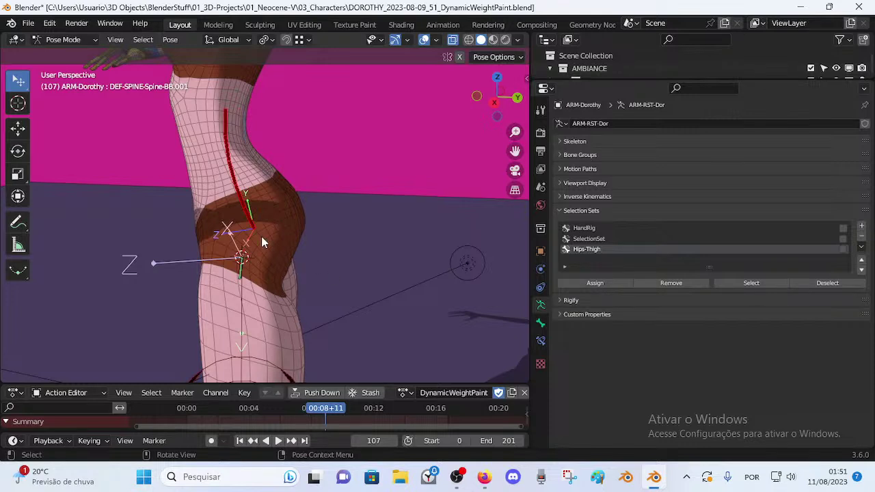
pyautogui.moveTo(337, 262); pyautogui.dragTo(315, 259, button='middle')
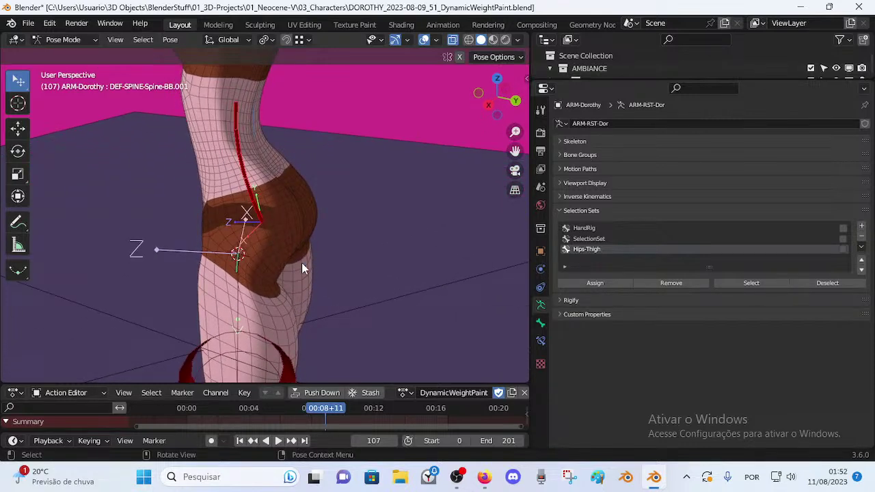
pyautogui.moveTo(327, 266); pyautogui.dragTo(254, 294, button='middle')
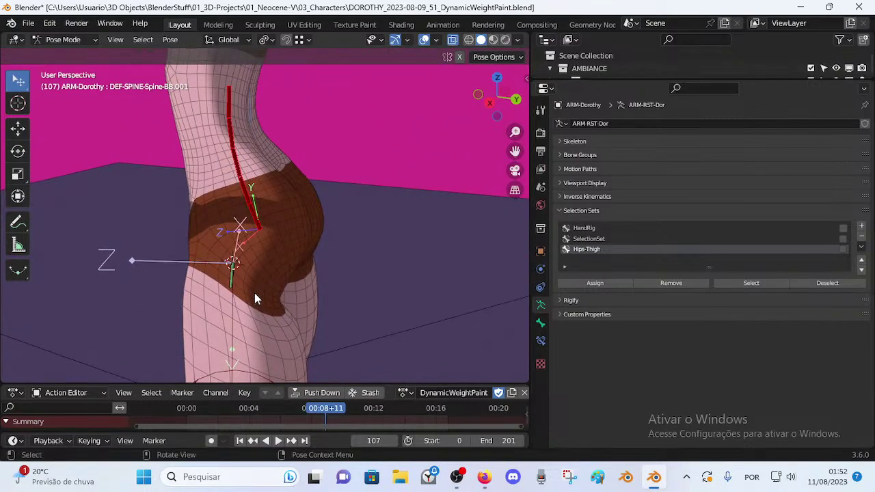
# - Select the left thigh bone DEF-LEG-Thigh.L and scrub the animation to frame 143 to view the backward leg swing
pyautogui.moveTo(238, 193); pyautogui.dragTo(270, 199, button='middle')
pyautogui.click(277, 249)
pyautogui.moveTo(329, 410); pyautogui.dragTo(373, 410)
pyautogui.keyDown('shift'); pyautogui.moveTo(363, 92); pyautogui.dragTo(284, 131, button='middle'); pyautogui.keyUp('shift')
pyautogui.scroll(2, 339, 232)
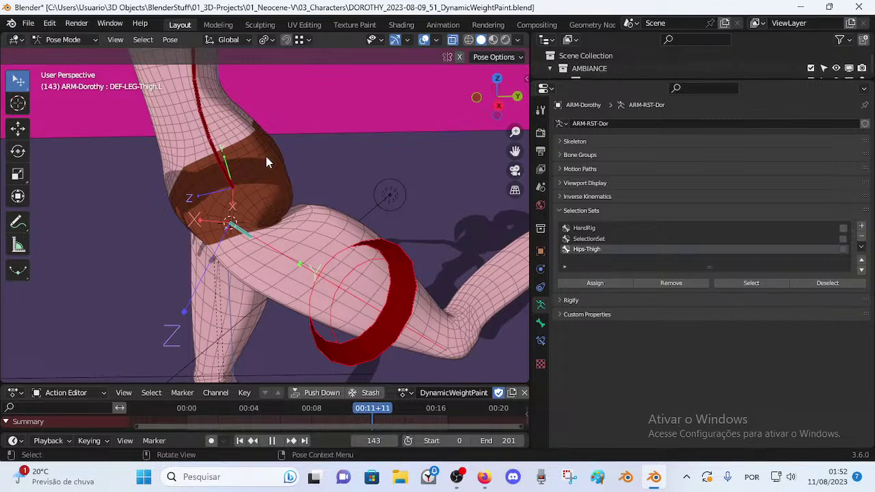
pyautogui.moveTo(259, 179); pyautogui.dragTo(301, 193, button='middle')
# - Scrub the animation back to the forward leg raise and play it to examine the hip deformation
pyautogui.moveTo(354, 408); pyautogui.dragTo(276, 417)
pyautogui.scroll(-3, 244, 283)
pyautogui.moveTo(227, 271); pyautogui.dragTo(205, 261, button='middle')
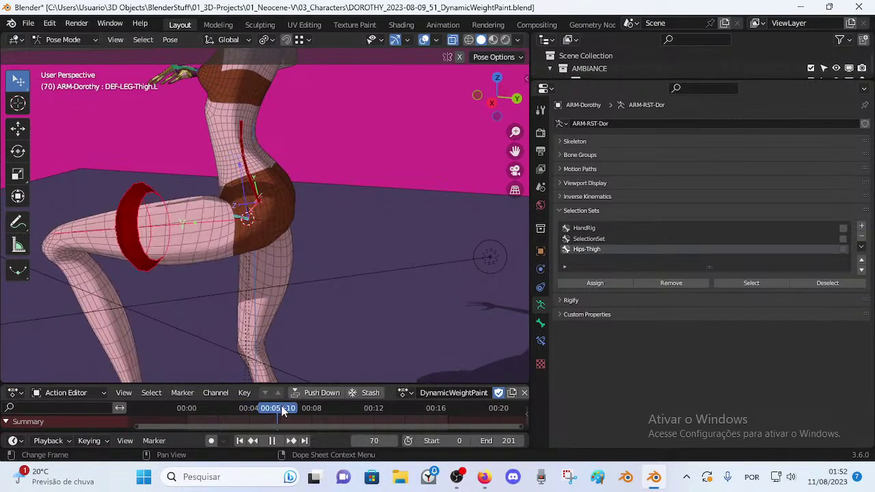
pyautogui.scroll(2, 279, 198)
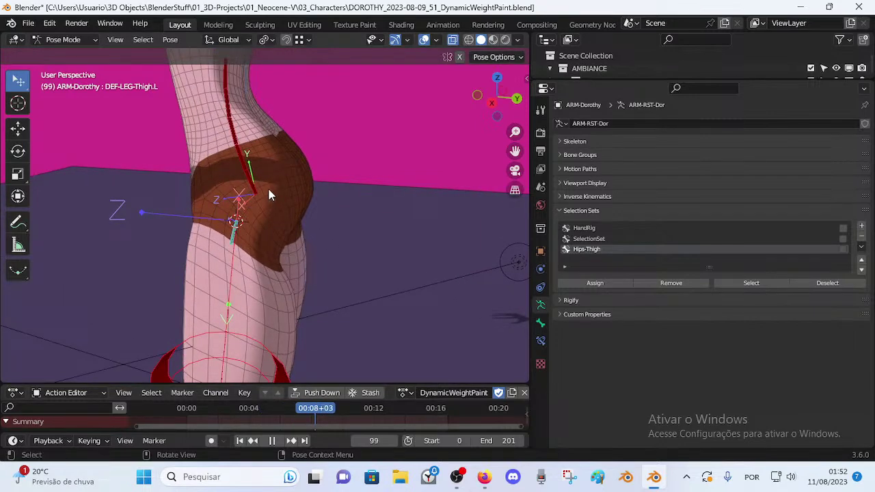
pyautogui.moveTo(260, 206); pyautogui.dragTo(270, 203, button='middle')
pyautogui.press('space')
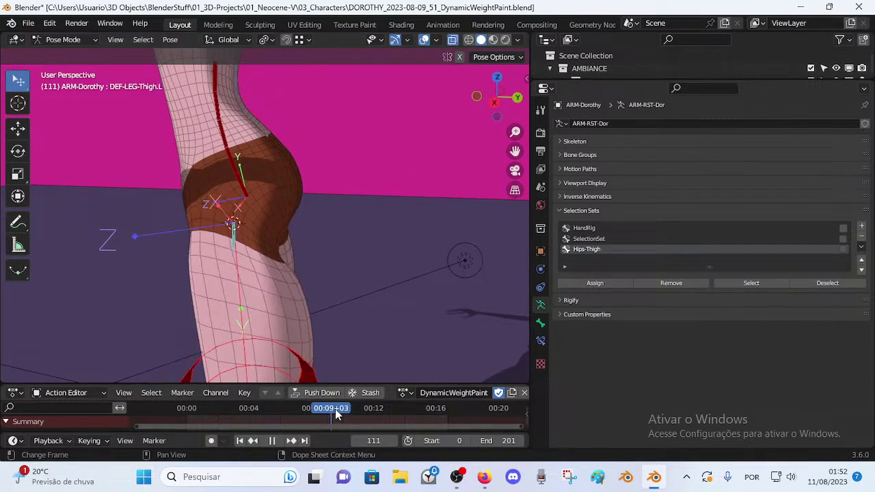
# - Display the left thigh bone's properties and scrub the animation to frame 55 to inspect the raised leg
pyautogui.click(540, 322)
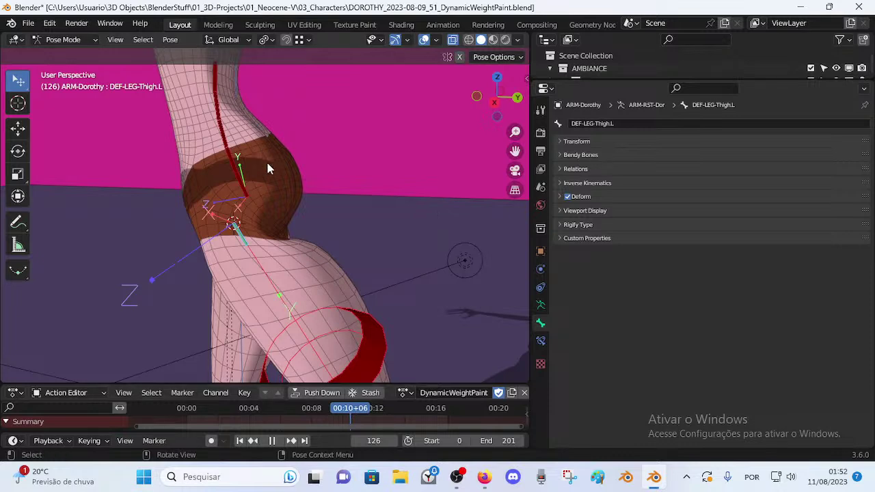
pyautogui.moveTo(343, 410); pyautogui.dragTo(259, 418)
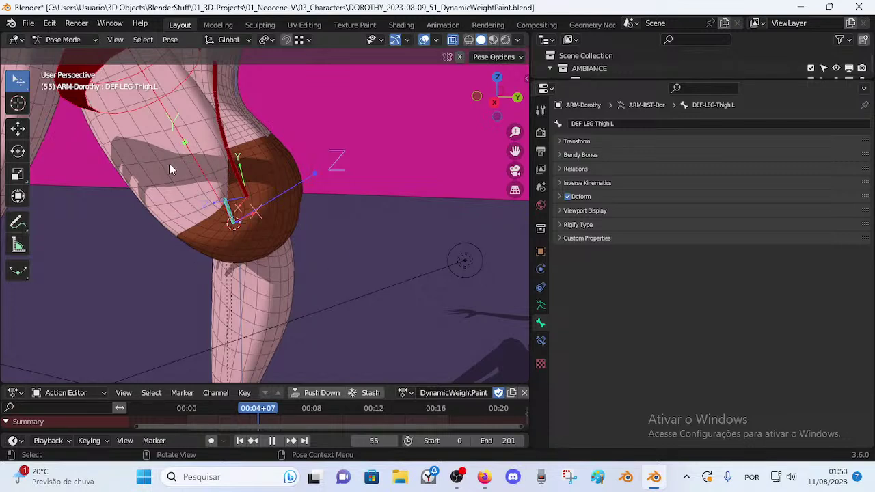
pyautogui.moveTo(190, 189); pyautogui.dragTo(188, 197, button='middle')
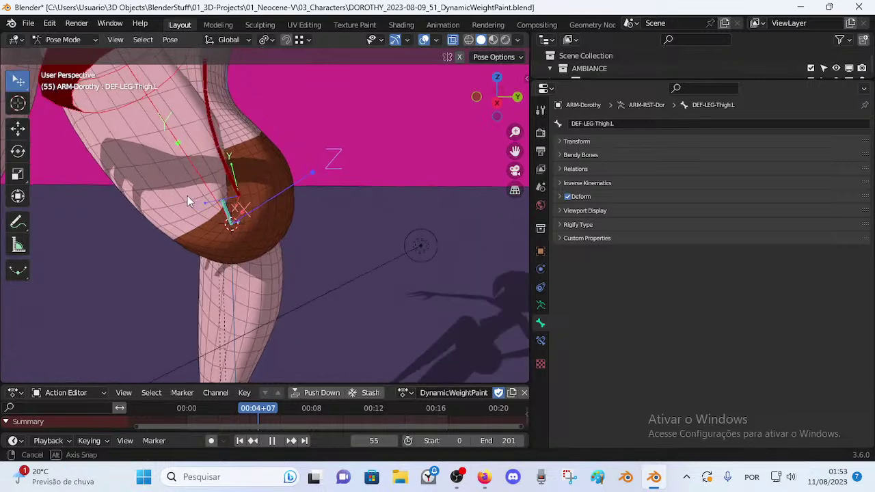
pyautogui.press('space')
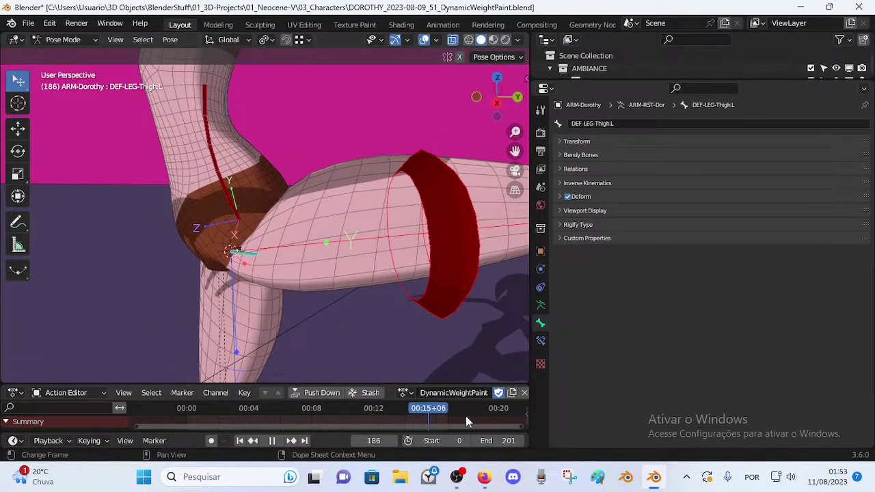
# - Scrub the animation to frame 65 and inspect the buttock and thigh with the leg lifted forward
pyautogui.moveTo(424, 409); pyautogui.dragTo(270, 408)
pyautogui.moveTo(178, 205); pyautogui.dragTo(230, 260, button='middle')
pyautogui.press('space')
pyautogui.moveTo(282, 409); pyautogui.dragTo(290, 409)
pyautogui.moveTo(224, 296); pyautogui.dragTo(295, 311, button='middle')
pyautogui.moveTo(296, 415); pyautogui.dragTo(272, 406)
pyautogui.moveTo(266, 296); pyautogui.dragTo(280, 218, button='middle')
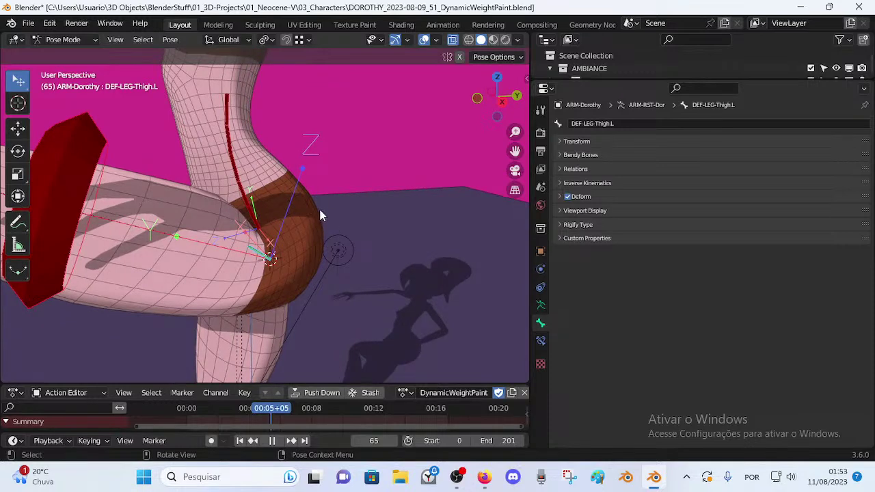
# - Examine the hip crease, buttock and raised left thigh from several angles at frame 65
pyautogui.moveTo(278, 218); pyautogui.dragTo(213, 215, button='middle')
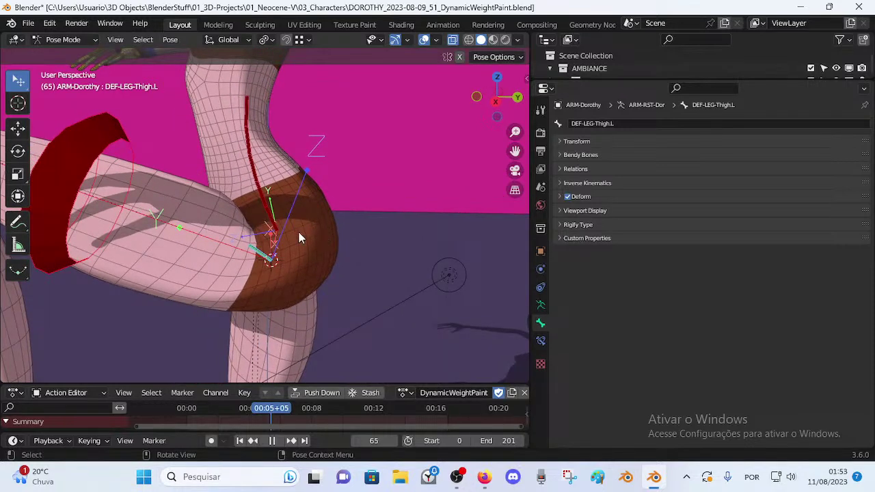
pyautogui.moveTo(187, 223)
pyautogui.mouseDown(button='middle')
pyautogui.moveTo(147, 248)
pyautogui.moveTo(244, 228)
pyautogui.moveTo(191, 234)
pyautogui.mouseUp(button='middle')
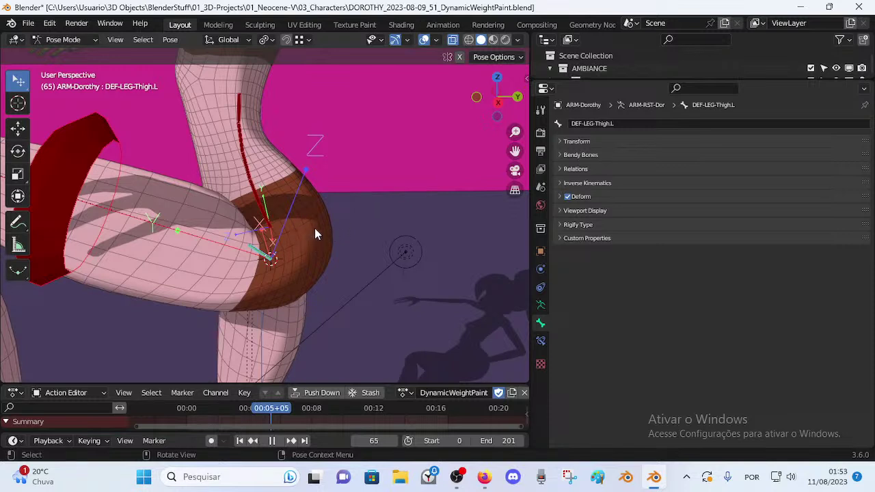
pyautogui.press('c')
pyautogui.press('Escape')
pyautogui.moveTo(329, 241); pyautogui.dragTo(313, 246, button='middle')
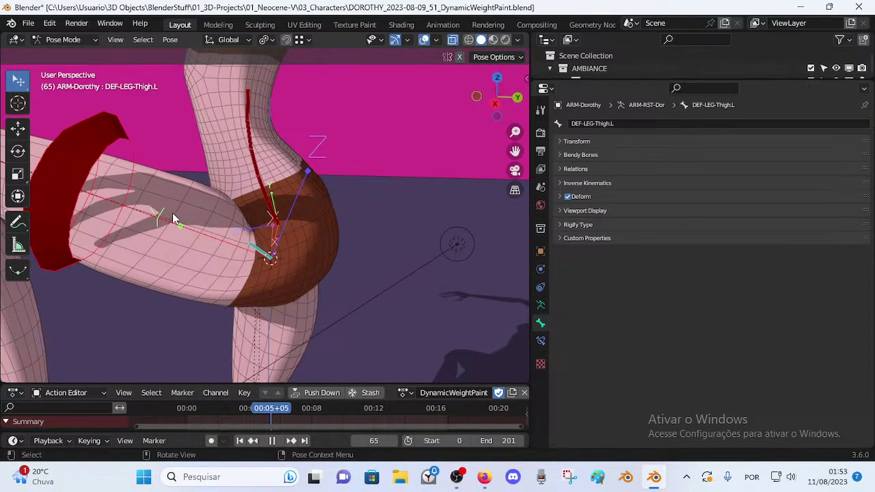
pyautogui.moveTo(182, 261); pyautogui.dragTo(303, 270, button='middle')
pyautogui.moveTo(311, 237); pyautogui.dragTo(178, 271, button='middle')
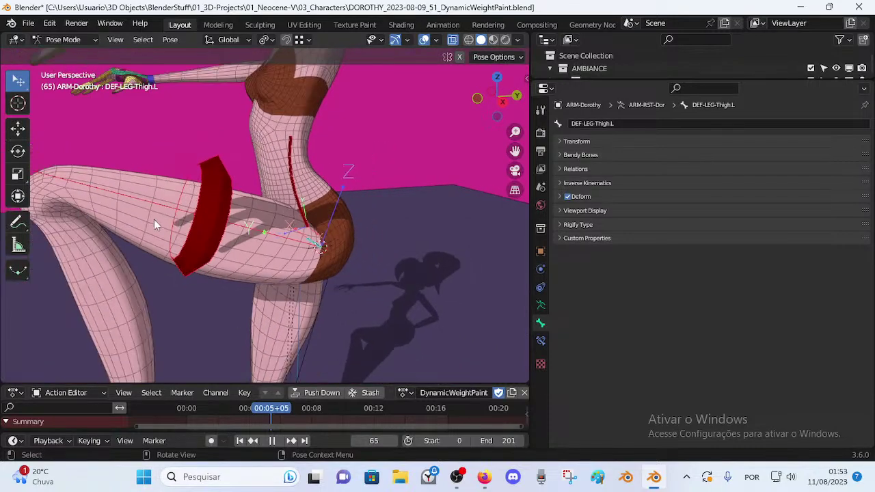
pyautogui.moveTo(369, 319); pyautogui.dragTo(362, 293, button='middle')
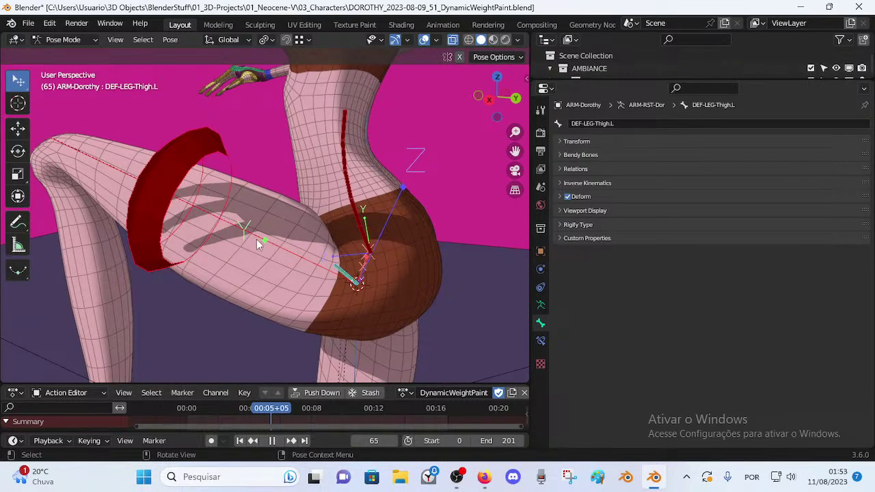
pyautogui.moveTo(311, 257); pyautogui.dragTo(422, 254, button='middle')
pyautogui.moveTo(280, 237); pyautogui.dragTo(286, 263, button='middle')
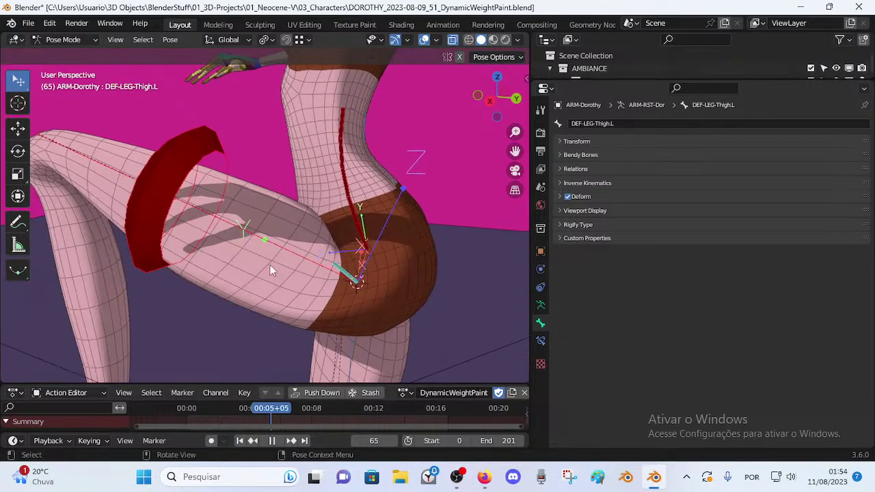
pyautogui.moveTo(195, 216); pyautogui.dragTo(198, 217, button='middle')
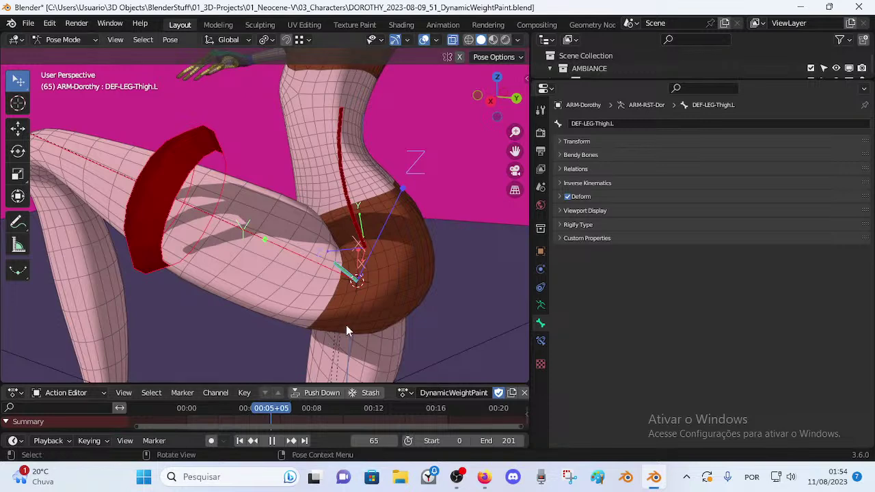
# - Return the armature to Object Mode, select the body mesh and expand its VertexWeightMix-Thigh.L modifier
pyautogui.moveTo(346, 326); pyautogui.dragTo(379, 318, button='middle')
pyautogui.moveTo(382, 238); pyautogui.dragTo(387, 254, button='middle')
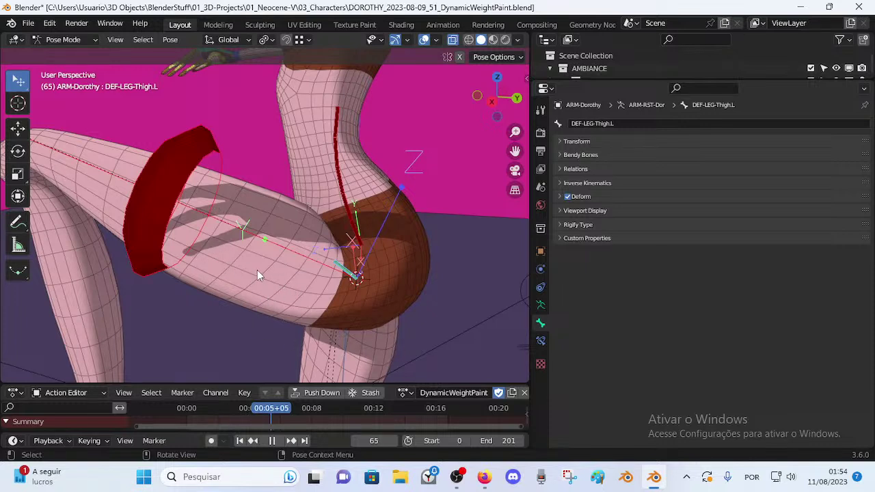
pyautogui.scroll(-1, 270, 276)
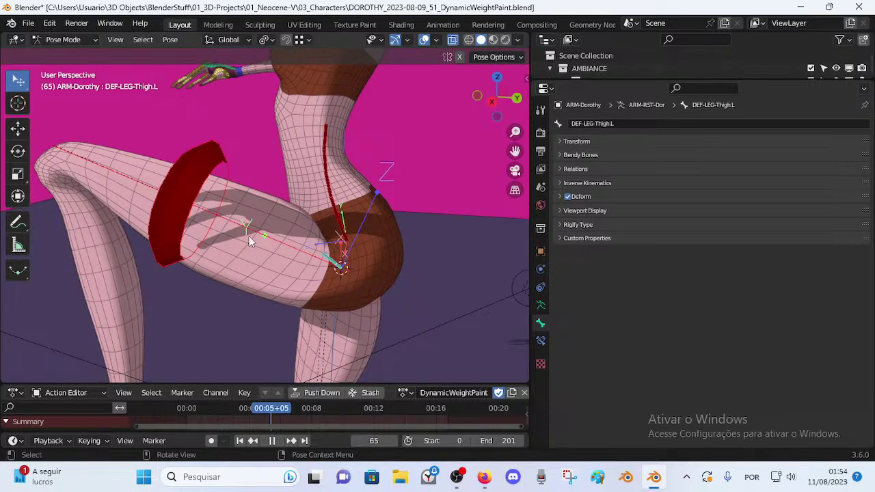
pyautogui.hotkey('ctrl', 'Tab')
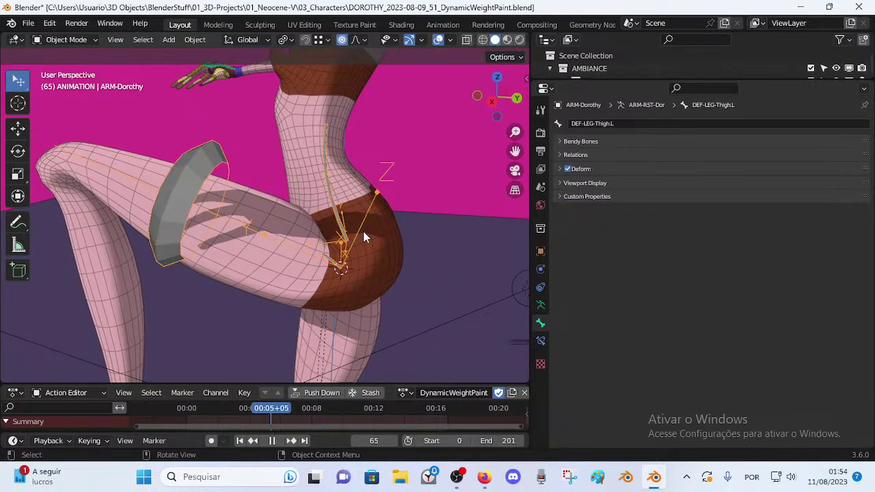
pyautogui.click(363, 232)
pyautogui.click(540, 270)
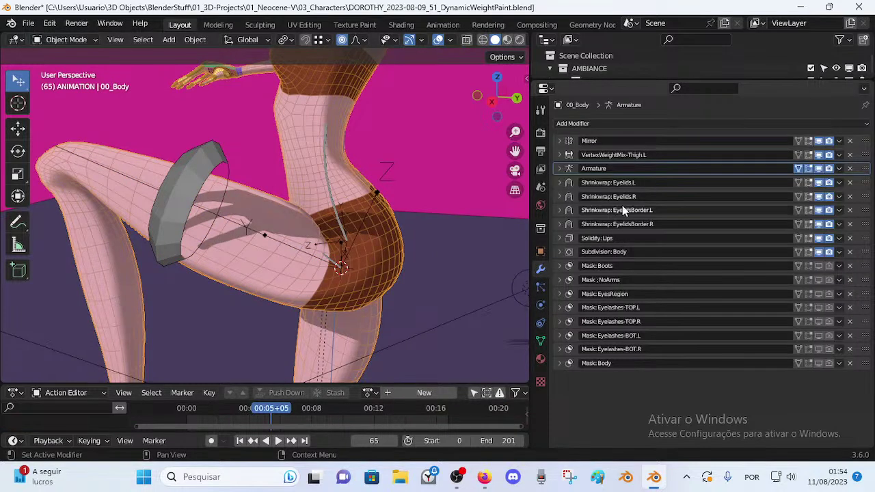
pyautogui.click(559, 154)
# - Examine the buttock and hip crease of the selected body mesh from the rear and side at frame 65
pyautogui.moveTo(506, 179); pyautogui.dragTo(274, 254, button='middle')
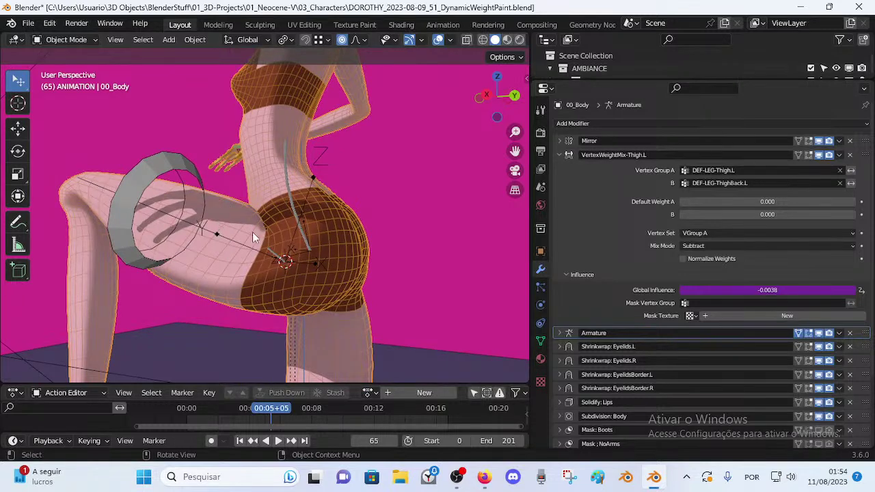
pyautogui.moveTo(318, 239); pyautogui.dragTo(314, 257, button='middle')
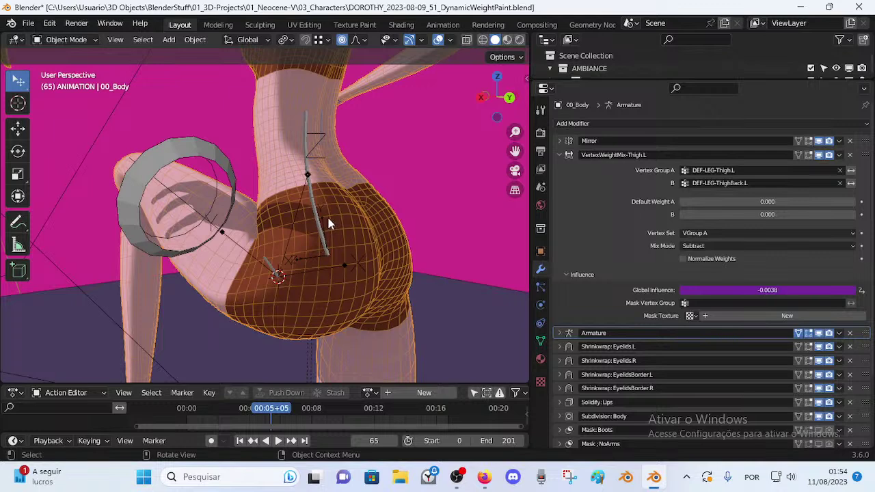
pyautogui.moveTo(311, 244); pyautogui.dragTo(353, 245, button='middle')
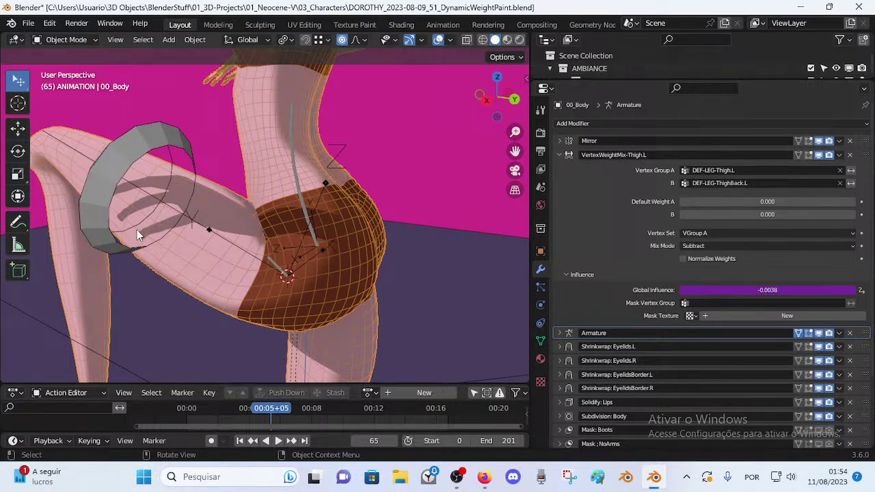
pyautogui.moveTo(247, 248); pyautogui.dragTo(286, 281, button='middle')
pyautogui.scroll(3, 236, 276)
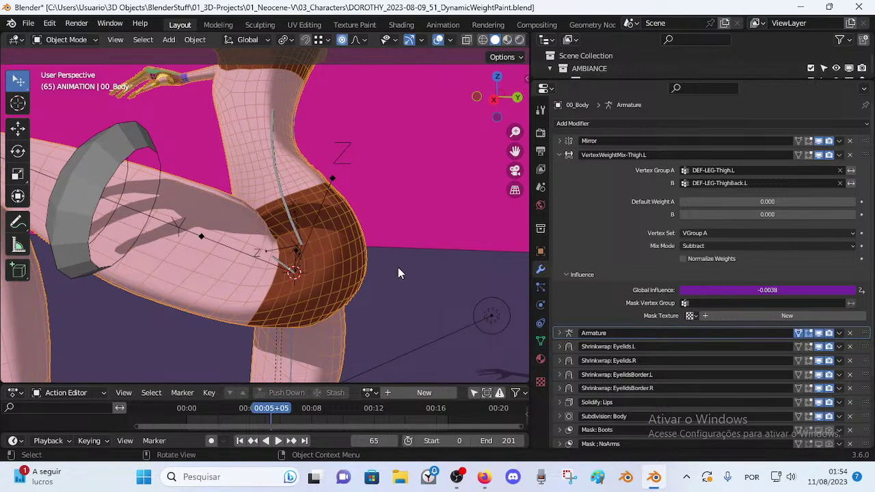
pyautogui.moveTo(387, 271); pyautogui.dragTo(296, 225, button='middle')
# - Inspect the armature's pelvis and left thigh bones in Edit Mode and return to Object Mode
pyautogui.click(298, 226)
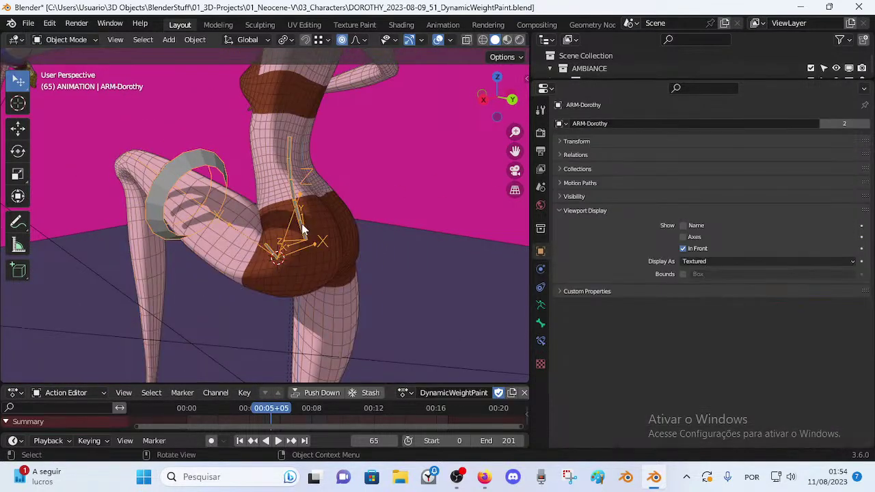
pyautogui.press('Tab')
pyautogui.moveTo(305, 255)
pyautogui.mouseDown(button='middle')
pyautogui.moveTo(355, 264)
pyautogui.moveTo(336, 280)
pyautogui.moveTo(260, 270)
pyautogui.moveTo(352, 258)
pyautogui.moveTo(316, 261)
pyautogui.mouseUp(button='middle')
pyautogui.scroll(2, 341, 266)
pyautogui.scroll(-3, 341, 266)
pyautogui.hotkey('alt', 'a')
pyautogui.scroll(2, 309, 266)
pyautogui.hotkey('ctrl', 'Tab')
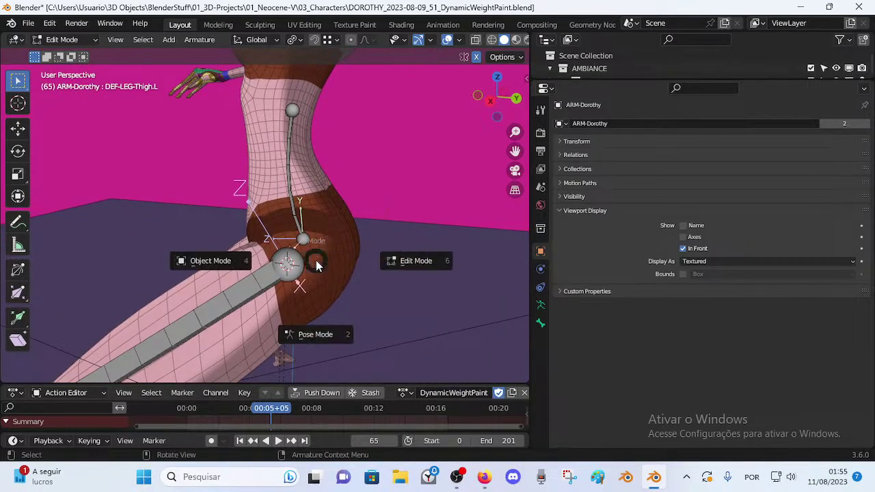
pyautogui.click(222, 261)
# - Examine the raised left thigh and pelvis from side and rear angles with the armature selected in Object Mode
pyautogui.moveTo(334, 212); pyautogui.dragTo(273, 280, button='middle')
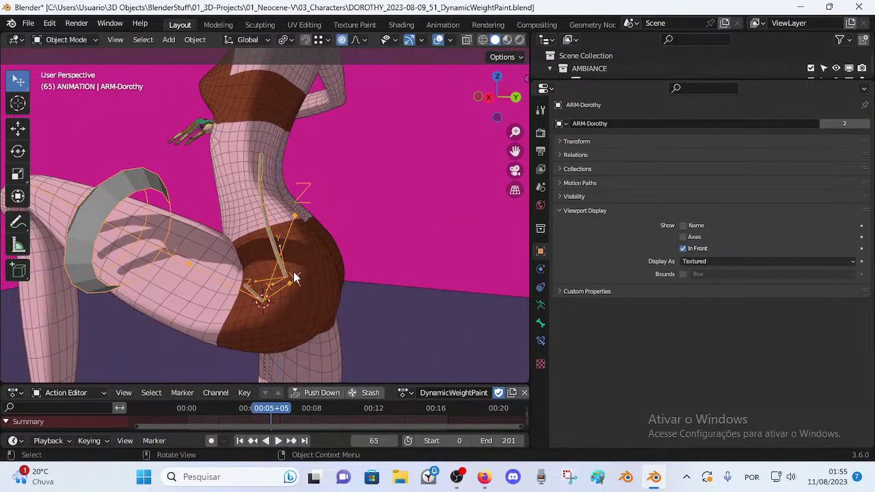
pyautogui.moveTo(284, 263); pyautogui.dragTo(273, 235, button='middle')
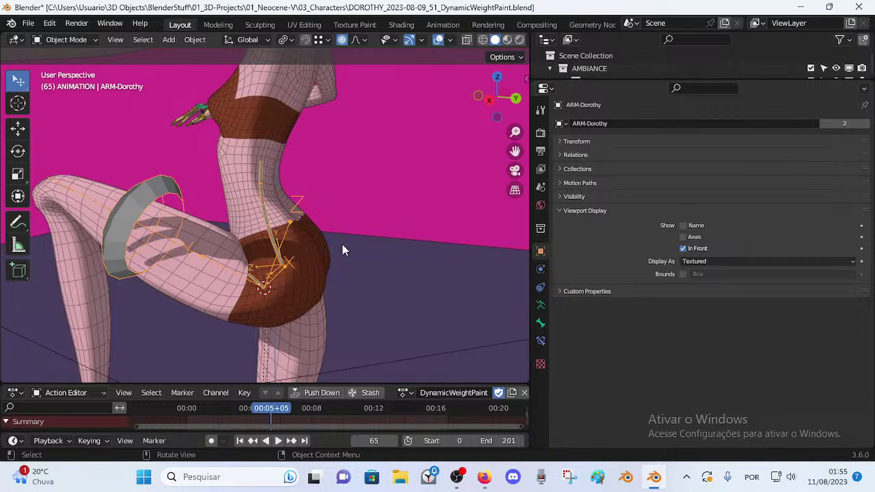
pyautogui.moveTo(393, 256); pyautogui.dragTo(196, 233, button='middle')
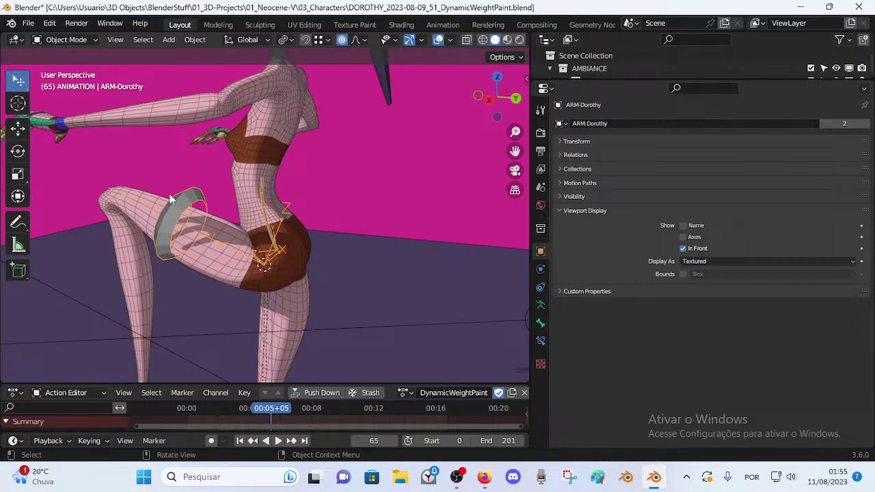
pyautogui.moveTo(321, 324); pyautogui.dragTo(409, 294, button='middle')
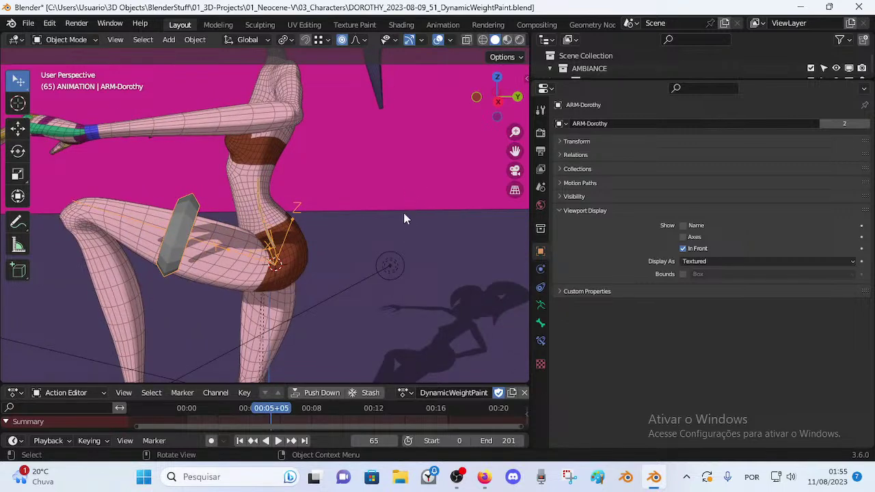
pyautogui.moveTo(412, 221); pyautogui.dragTo(204, 236, button='middle')
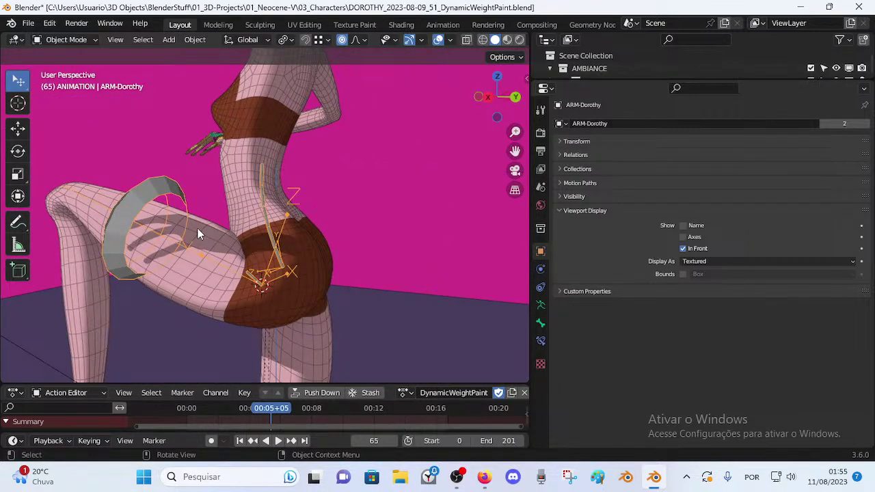
pyautogui.moveTo(280, 276); pyautogui.dragTo(158, 236, button='middle')
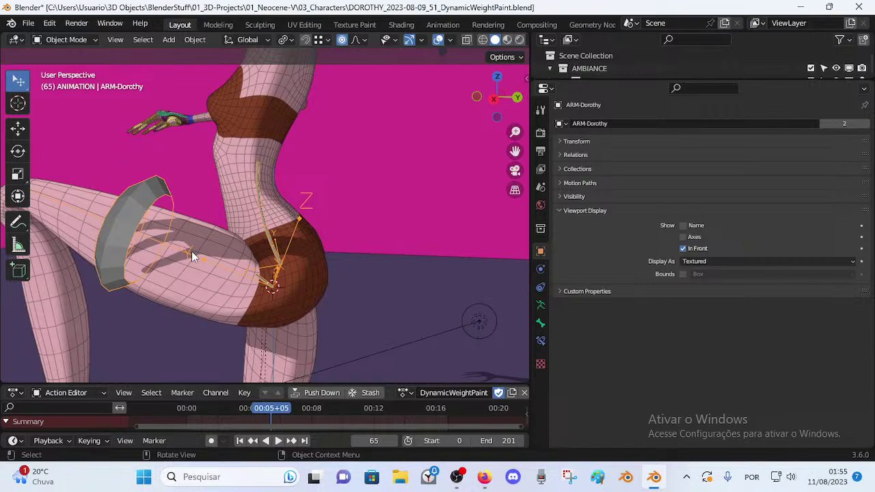
pyautogui.scroll(-2, 184, 253)
pyautogui.moveTo(193, 260); pyautogui.dragTo(294, 321, button='middle')
pyautogui.moveTo(236, 264); pyautogui.dragTo(178, 238, button='middle')
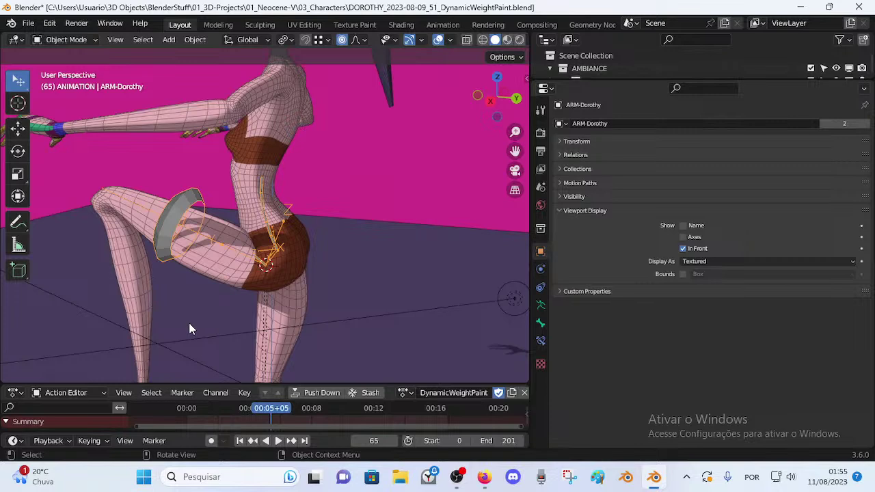
pyautogui.moveTo(189, 323); pyautogui.dragTo(171, 319, button='middle')
pyautogui.scroll(1, 161, 247)
pyautogui.moveTo(181, 247); pyautogui.dragTo(192, 266, button='middle')
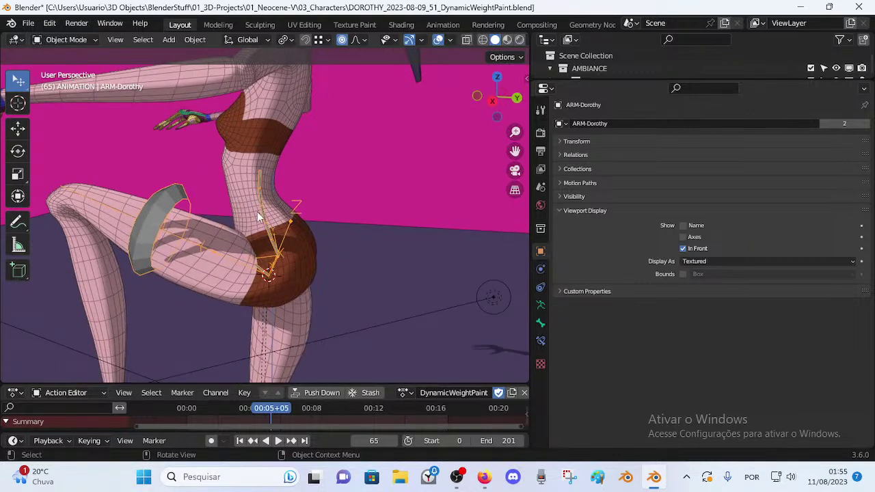
# - Select the body mesh and look up the Vertex Weight Mix entry among the available modifiers
pyautogui.click(245, 216)
pyautogui.click(580, 124)
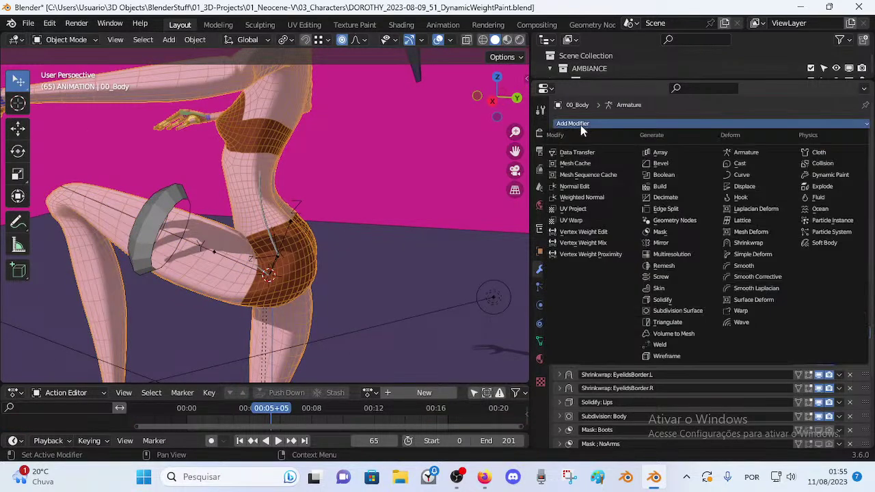
pyautogui.click(585, 243)
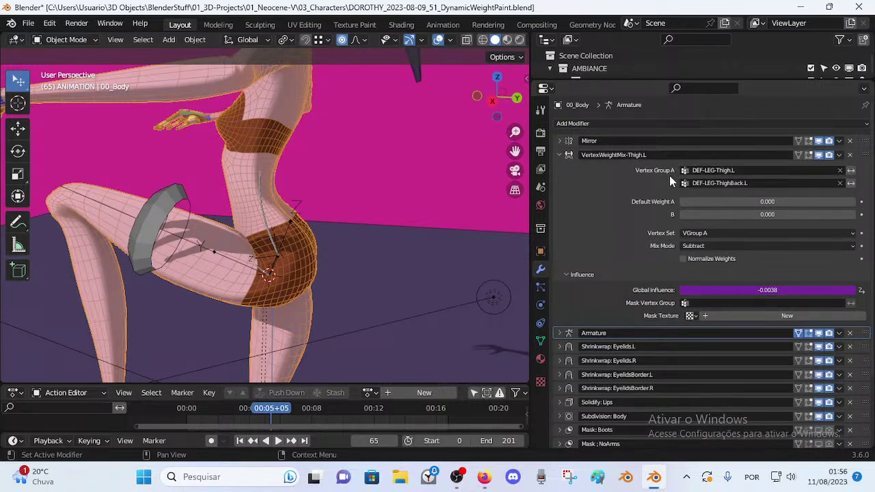
# - Select the armature, inspect the raised leg, and reselect the body mesh to review the modifier's Global Influence
pyautogui.click(153, 255)
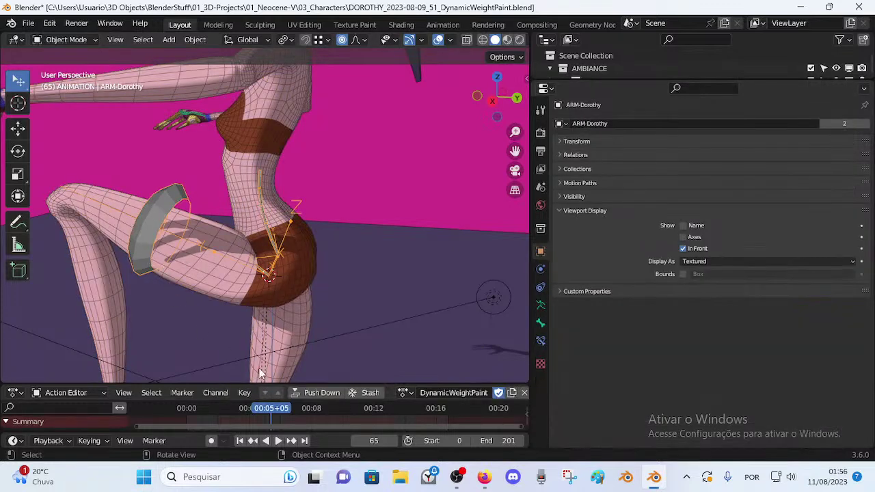
pyautogui.moveTo(404, 243); pyautogui.dragTo(189, 233, button='middle')
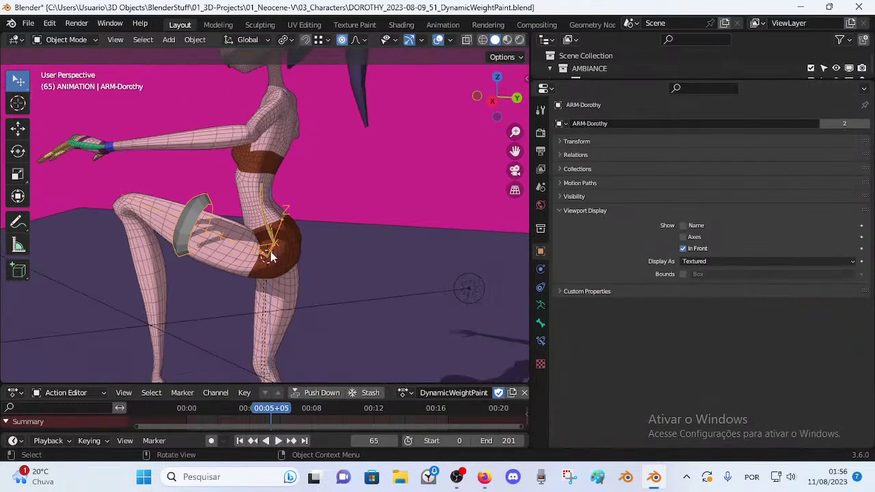
pyautogui.click(206, 226)
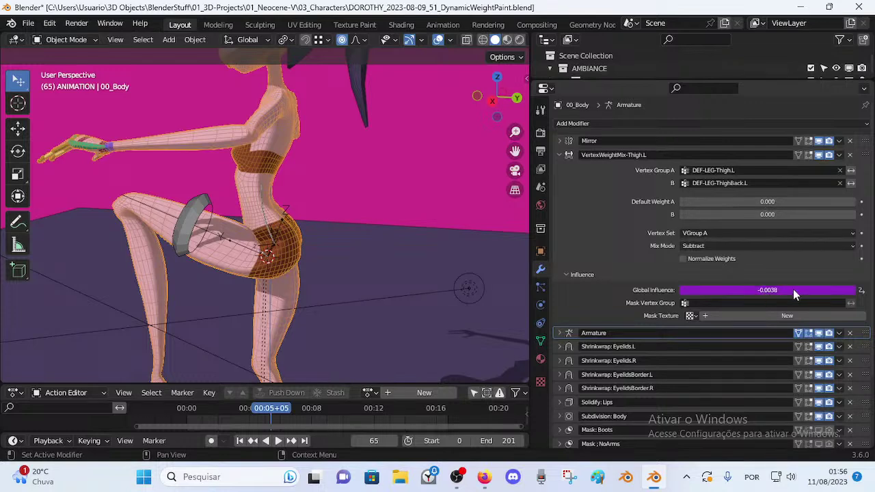
pyautogui.moveTo(410, 219); pyautogui.dragTo(299, 224, button='middle')
# - Rewind the animation to frame 0, select the armature and body mesh together, and show the DEF-LEG-Thigh.L weights in Weight Paint mode
pyautogui.click(191, 226)
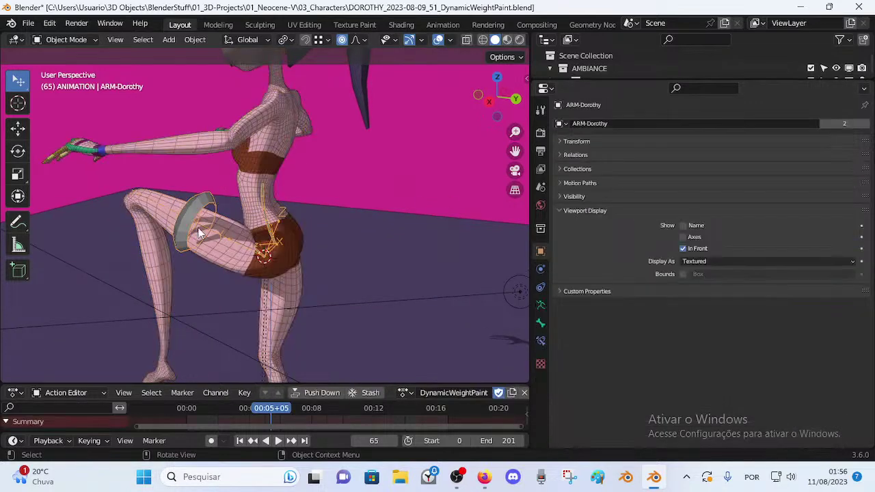
pyautogui.click(250, 256)
pyautogui.moveTo(268, 409); pyautogui.dragTo(178, 413)
pyautogui.click(271, 317)
pyautogui.keyDown('shift'); pyautogui.click(278, 305); pyautogui.keyUp('shift')
pyautogui.hotkey('ctrl', 'Tab')
pyautogui.click(193, 260)
pyautogui.keyDown('ctrl'); pyautogui.click(272, 335); pyautogui.keyUp('ctrl')
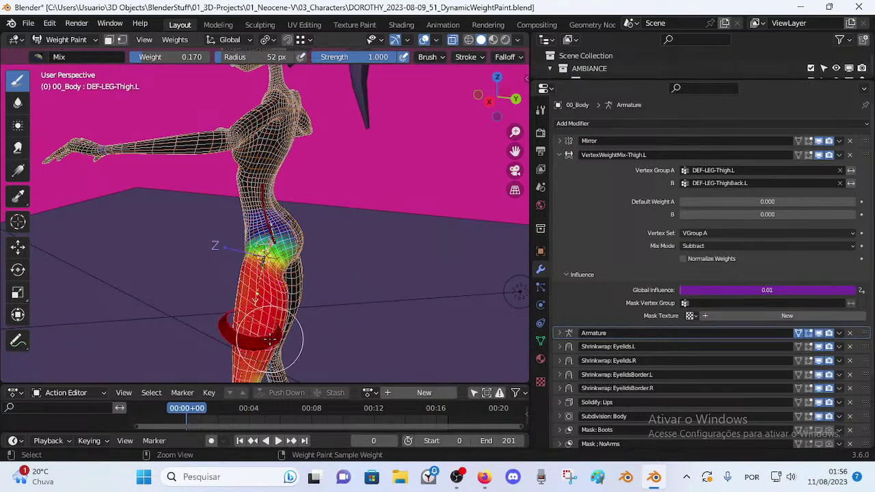
pyautogui.moveTo(273, 335); pyautogui.dragTo(345, 317, button='middle')
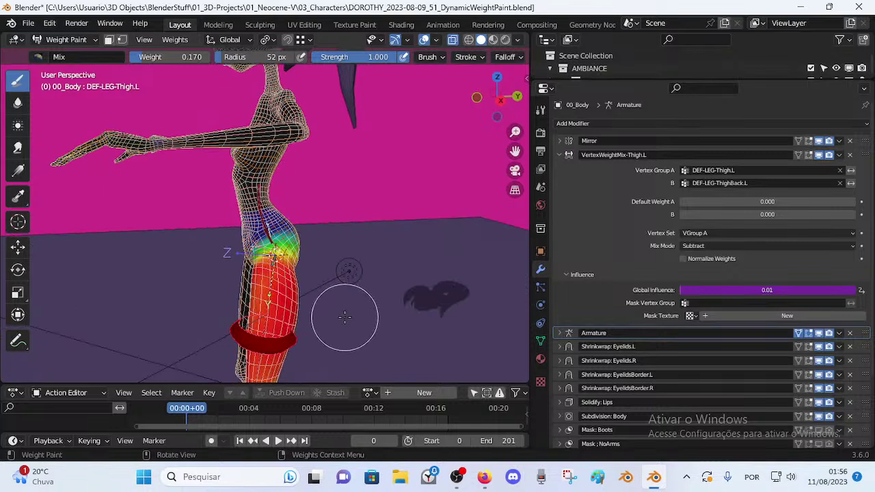
# - Review the vertex groups A and B assigned in the VertexWeightMix-Thigh.L modifier without changing them
pyautogui.click(732, 184)
pyautogui.press('Escape')
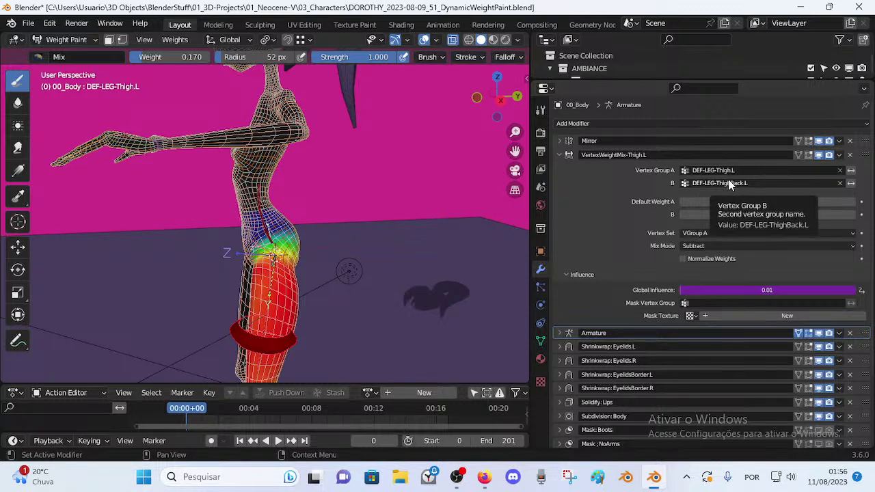
pyautogui.click(730, 186)
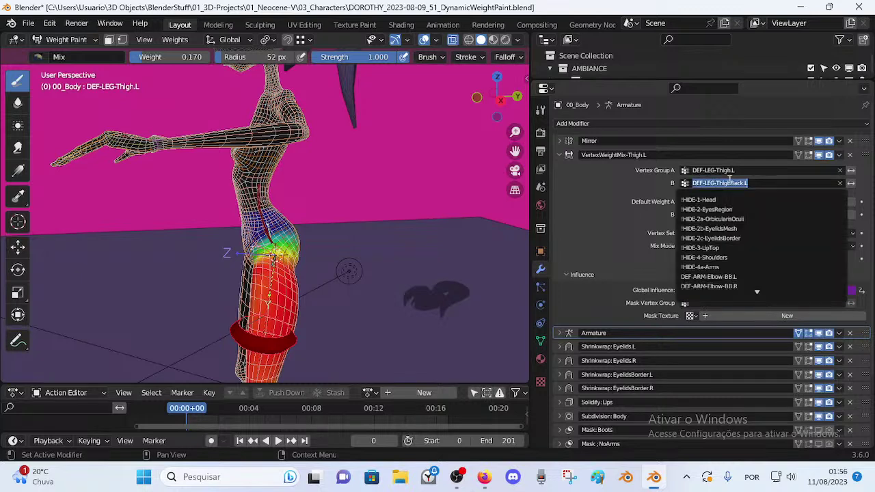
pyautogui.press('Escape')
pyautogui.click(719, 185)
pyautogui.click(719, 172)
pyautogui.click(718, 172)
pyautogui.click(660, 183)
pyautogui.click(723, 170)
pyautogui.click(726, 173)
pyautogui.click(725, 171)
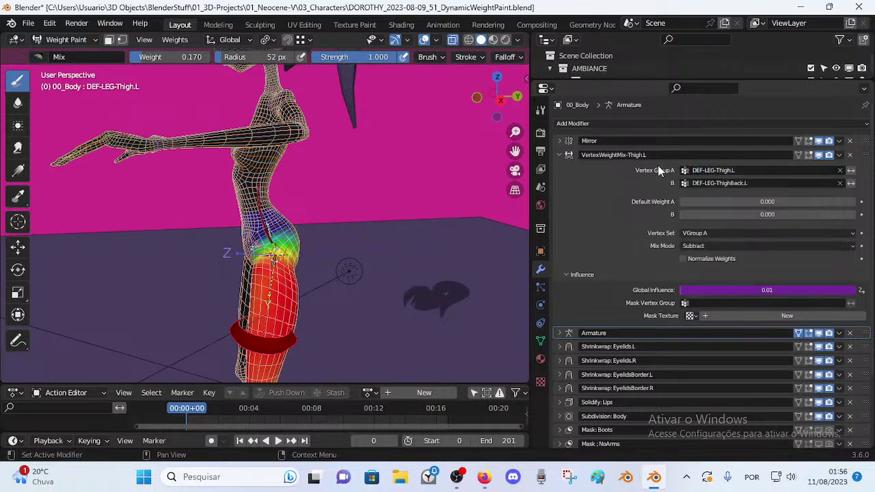
pyautogui.click(729, 171)
pyautogui.click(719, 170)
# - Scrub the animation through the backward leg movement to frame 139 to inspect the left thigh's weights
pyautogui.moveTo(381, 185); pyautogui.dragTo(311, 342, button='middle')
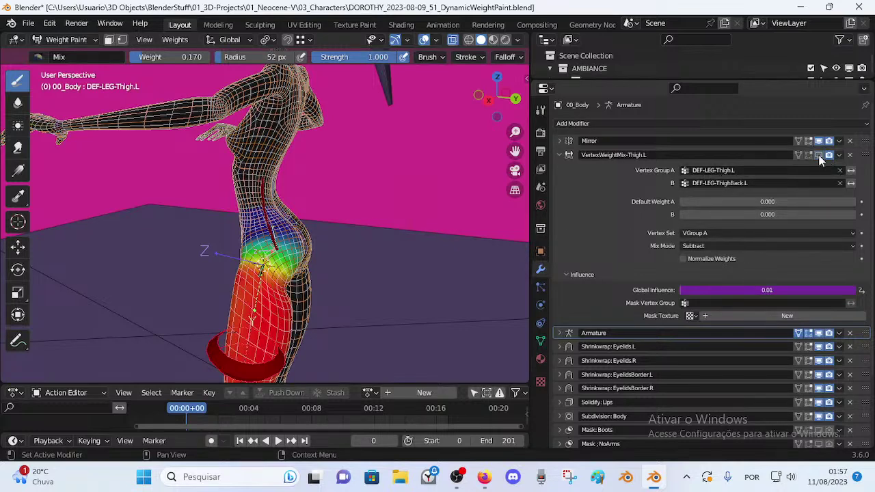
pyautogui.moveTo(194, 421); pyautogui.dragTo(307, 411)
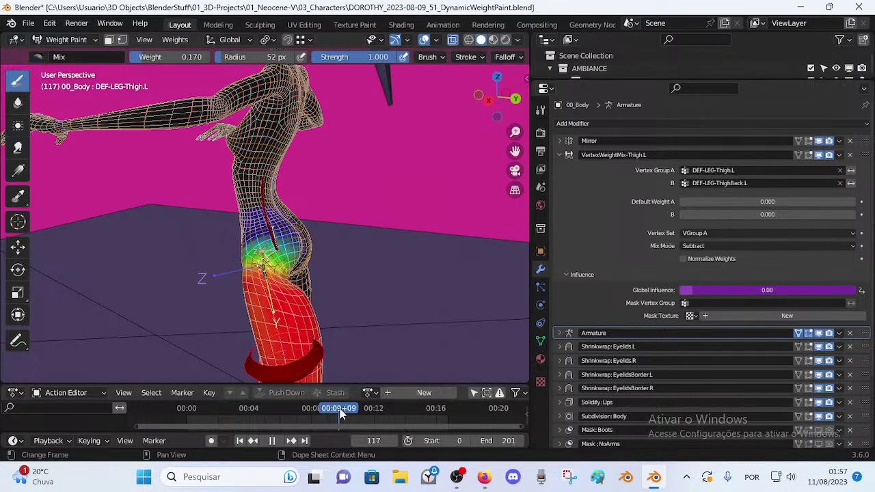
pyautogui.moveTo(387, 408)
pyautogui.mouseDown()
pyautogui.moveTo(345, 390)
pyautogui.moveTo(406, 397)
pyautogui.moveTo(348, 397)
pyautogui.moveTo(389, 396)
pyautogui.moveTo(348, 412)
pyautogui.moveTo(413, 412)
pyautogui.moveTo(373, 408)
pyautogui.mouseUp()
pyautogui.moveTo(347, 313); pyautogui.dragTo(337, 307, button='middle')
pyautogui.moveTo(421, 414); pyautogui.dragTo(367, 411)
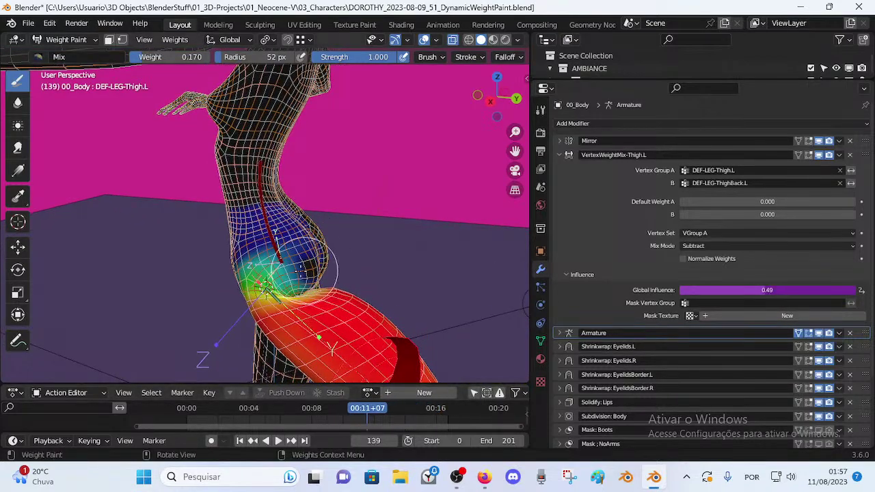
# - Inspect the buttock weights at frames 139 and 160, and scrub back to frame 151 to compare them with VertexWeightMix-Thigh.L hidden
pyautogui.scroll(1, 290, 273)
pyautogui.moveTo(308, 274); pyautogui.dragTo(311, 277, button='middle')
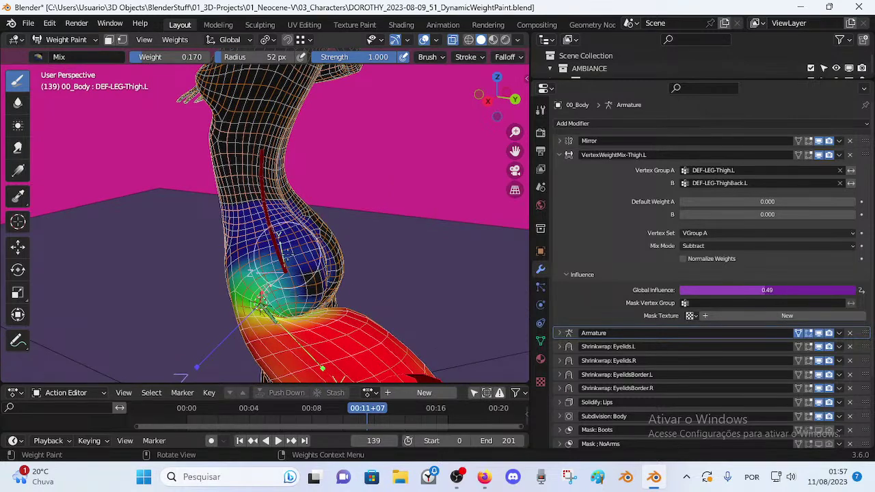
pyautogui.moveTo(369, 412); pyautogui.dragTo(394, 415)
pyautogui.moveTo(318, 281); pyautogui.dragTo(336, 281, button='middle')
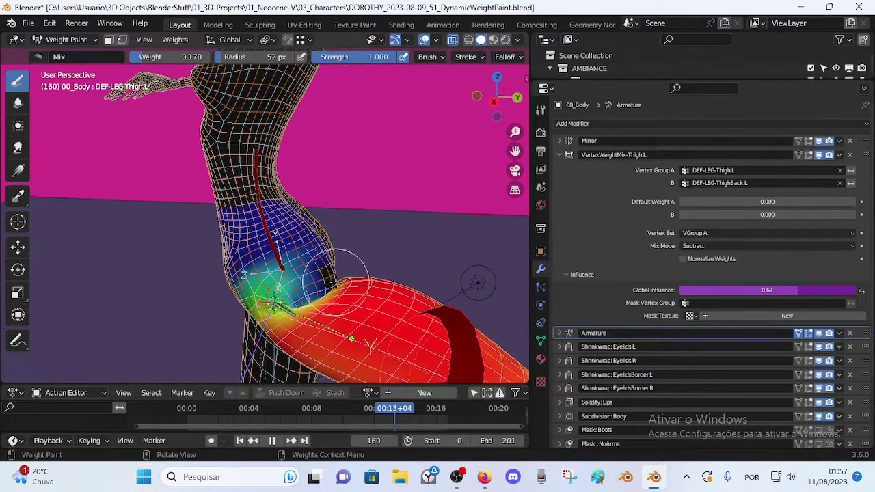
pyautogui.moveTo(396, 412)
pyautogui.mouseDown()
pyautogui.moveTo(422, 413)
pyautogui.moveTo(319, 413)
pyautogui.moveTo(383, 410)
pyautogui.mouseUp()
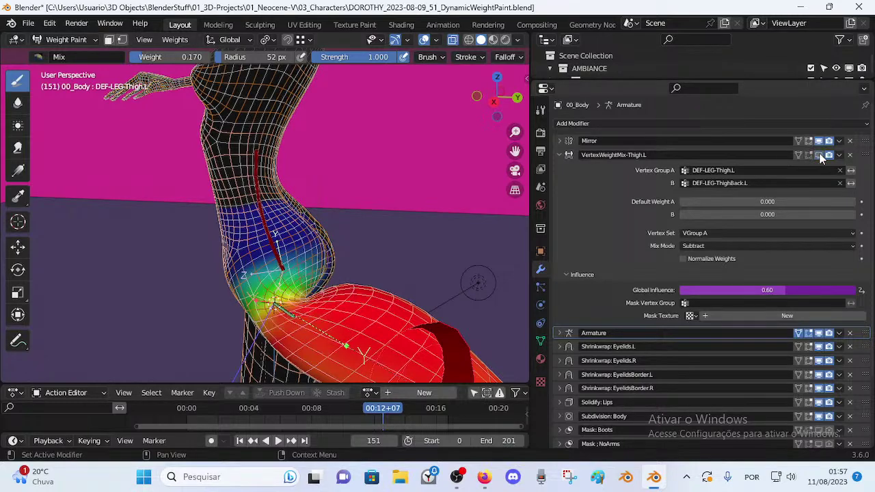
# - Scrub the leg animation to frames 200, 173 and 134, comparing the thigh weights with VertexWeightMix-Thigh.L hidden and shown
pyautogui.moveTo(375, 411); pyautogui.dragTo(447, 374)
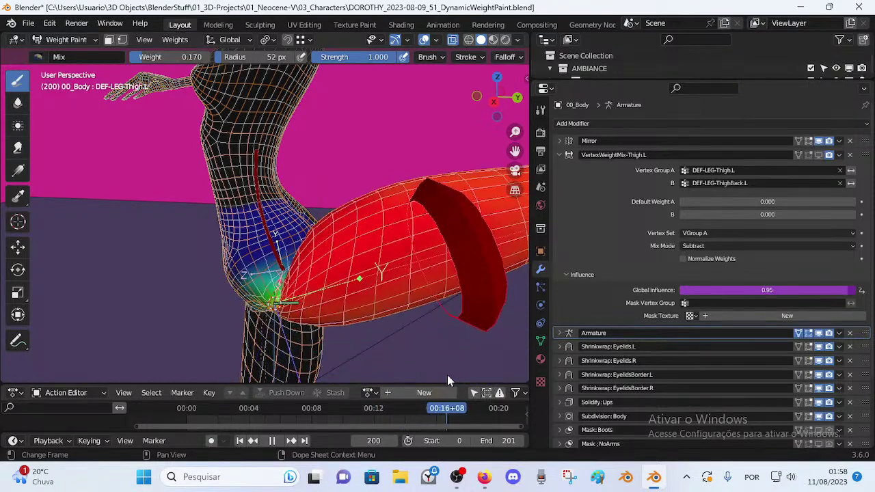
pyautogui.moveTo(427, 412); pyautogui.dragTo(412, 400)
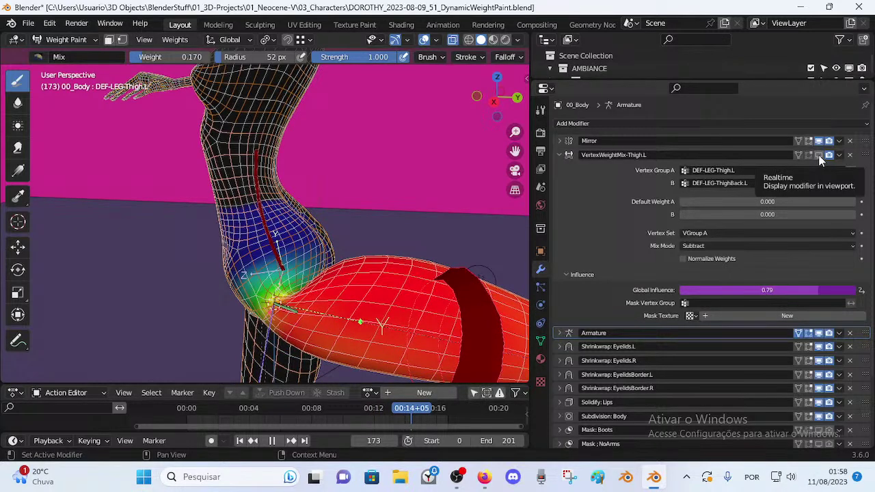
pyautogui.moveTo(410, 408); pyautogui.dragTo(360, 418)
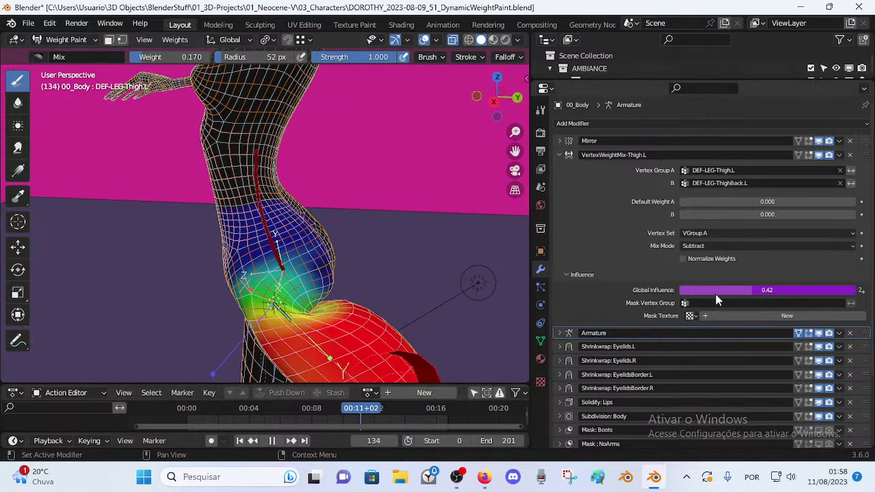
pyautogui.click(692, 246)
pyautogui.click(693, 247)
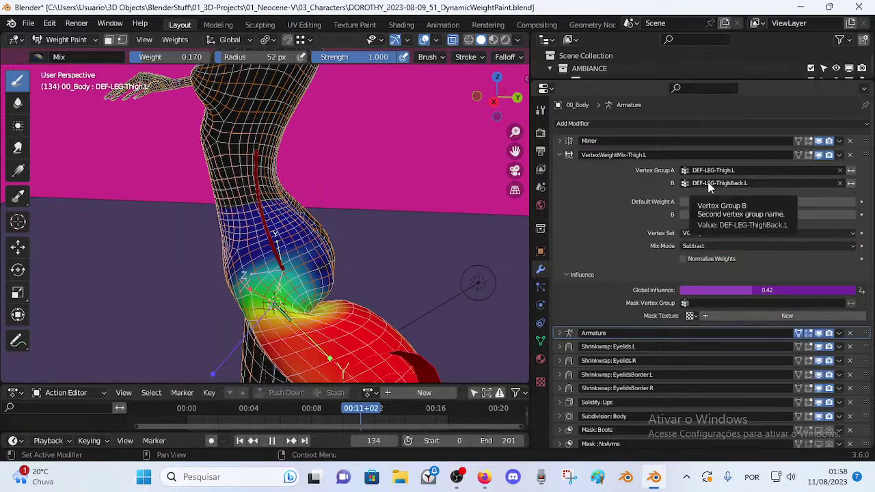
# - Sample the vertex groups under the left thigh and display the DEF-LEG-ThighBackBONE.L weights
pyautogui.keyDown('shift'); pyautogui.rightClick(314, 320); pyautogui.keyUp('shift')
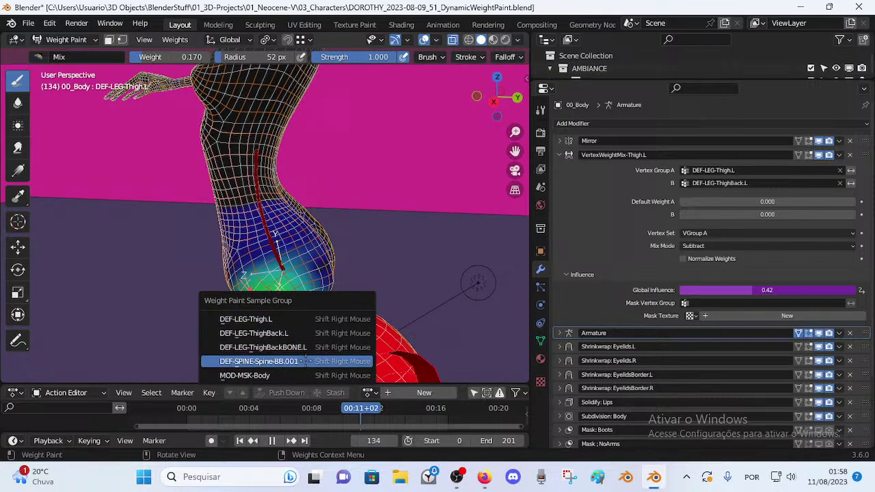
pyautogui.click(306, 348)
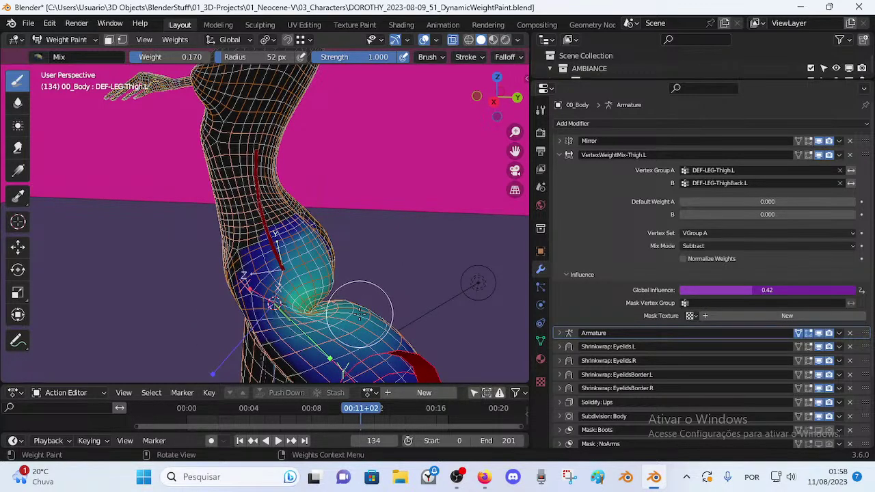
pyautogui.keyDown('shift'); pyautogui.rightClick(342, 321); pyautogui.keyUp('shift')
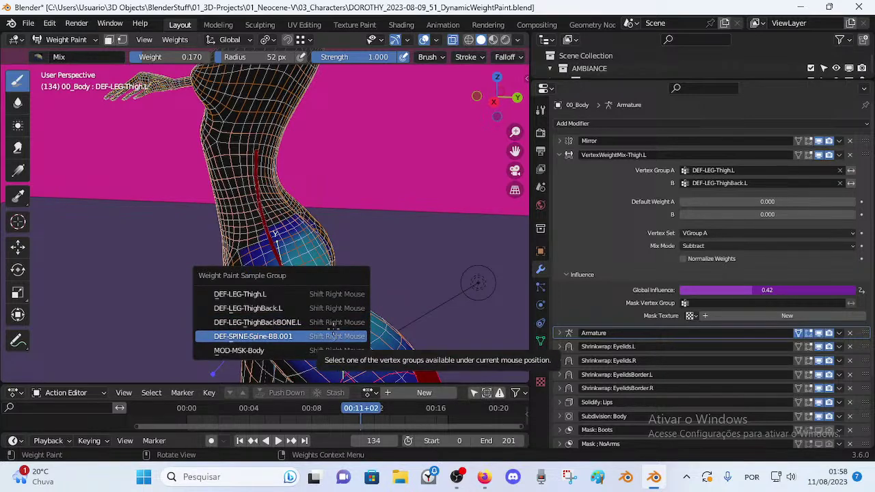
# - Return to Object Mode and remove the DEF-LEG-ThighBackBONE.R and DEF-LEG-ThighBackBONE.L vertex groups from the body mesh
pyautogui.hotkey('ctrl', 'Tab')
pyautogui.click(294, 309)
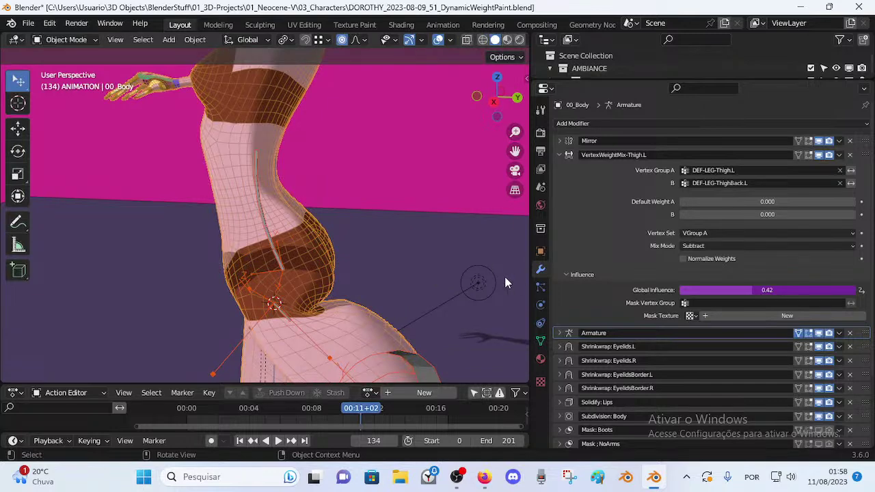
pyautogui.click(540, 342)
pyautogui.click(642, 303)
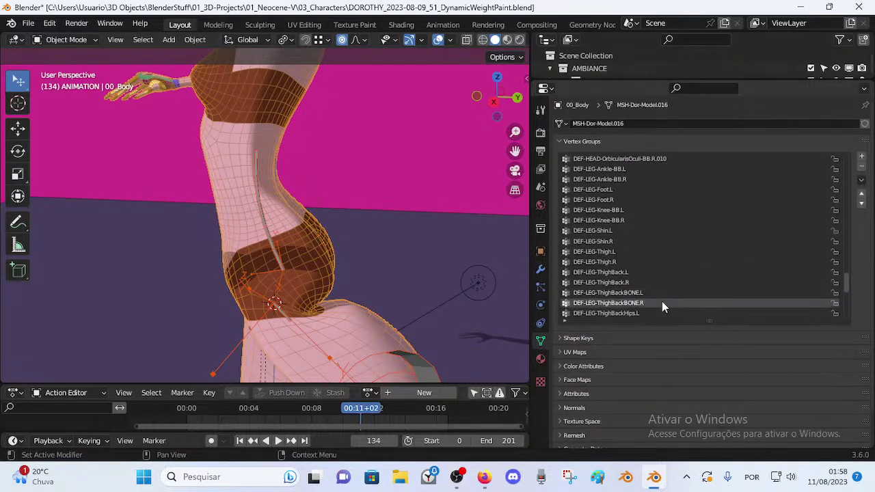
pyautogui.click(862, 168)
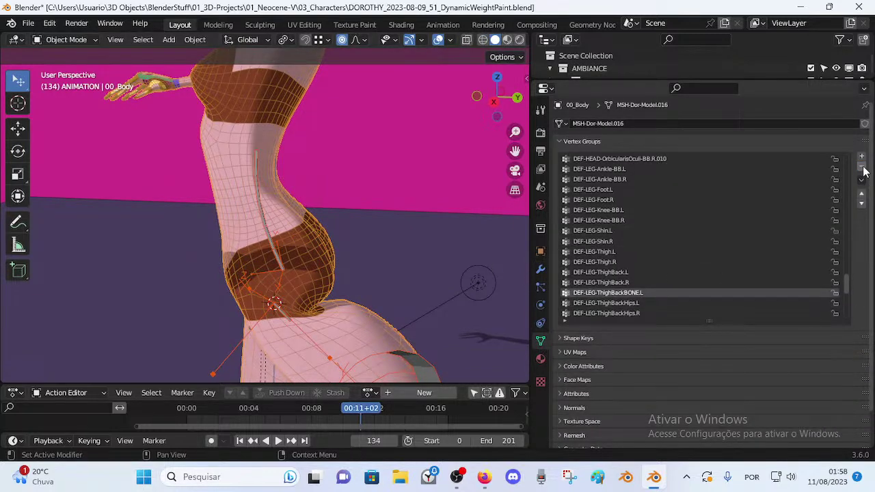
pyautogui.click(862, 167)
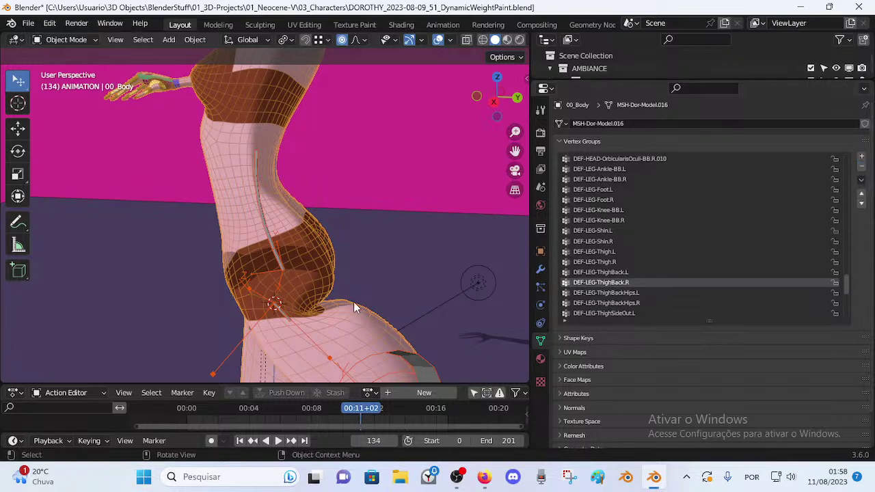
# - Select the armature together with the body mesh and switch the body to Weight Paint mode
pyautogui.click(287, 259)
pyautogui.click(272, 255)
pyautogui.keyDown('shift'); pyautogui.click(306, 259); pyautogui.keyUp('shift')
pyautogui.hotkey('ctrl', 'Tab')
pyautogui.press('7')
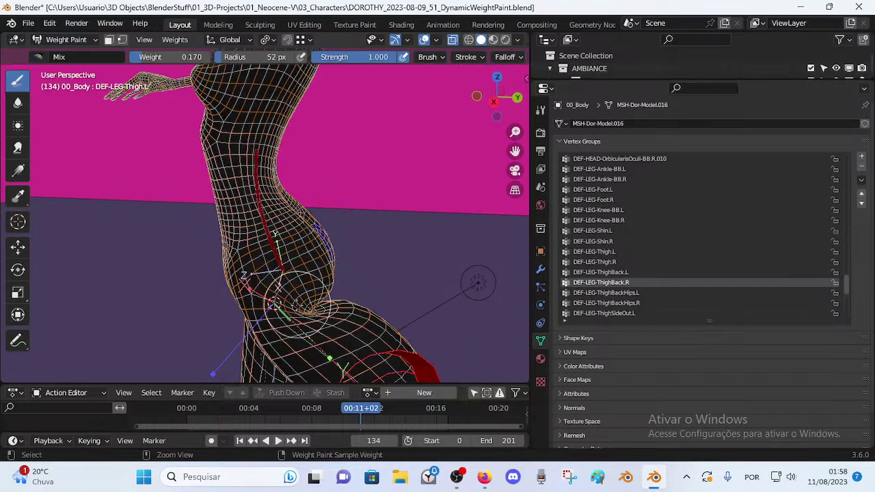
pyautogui.keyDown('shift'); pyautogui.rightClick(306, 280); pyautogui.keyUp('shift')
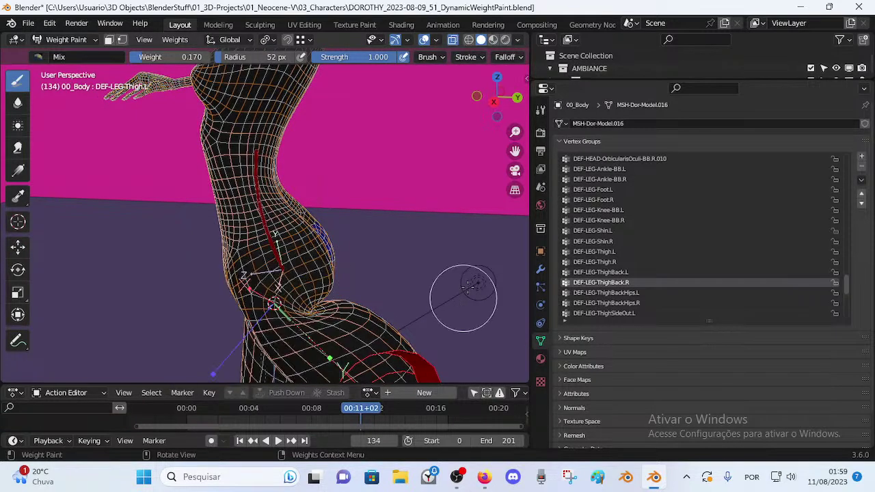
# - Turn on the Screencast Keys display in the viewport
pyautogui.press('n')
pyautogui.click(420, 87)
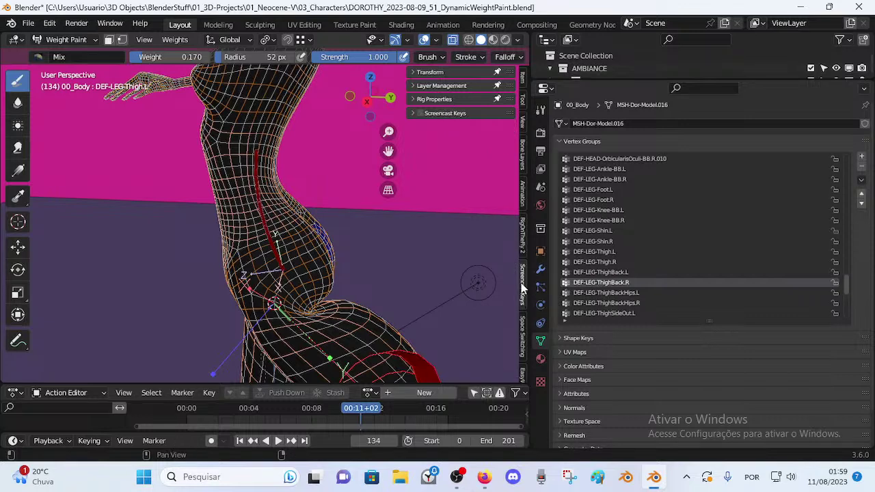
pyautogui.press('n')
# - Sample the left buttock's vertex groups and inspect the DEF-LEG-ThighBackHips.L weights up close
pyautogui.keyDown('shift'); pyautogui.rightClick(260, 272); pyautogui.keyUp('shift')
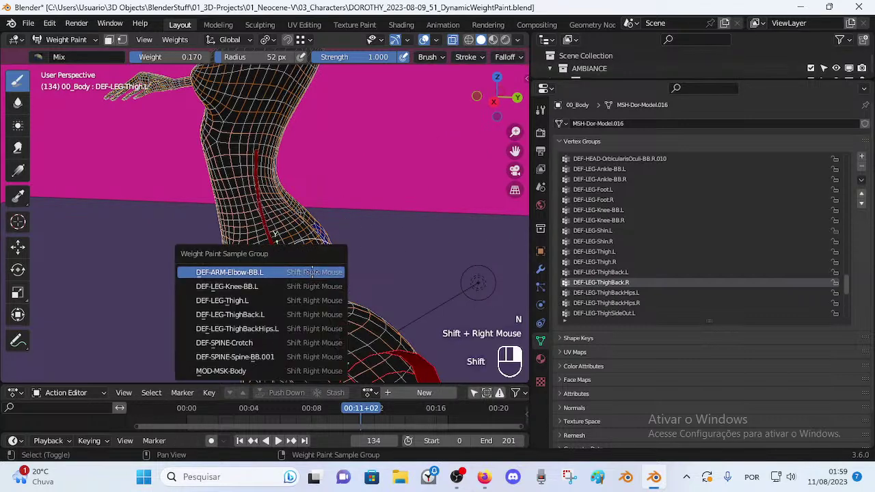
pyautogui.click(261, 329)
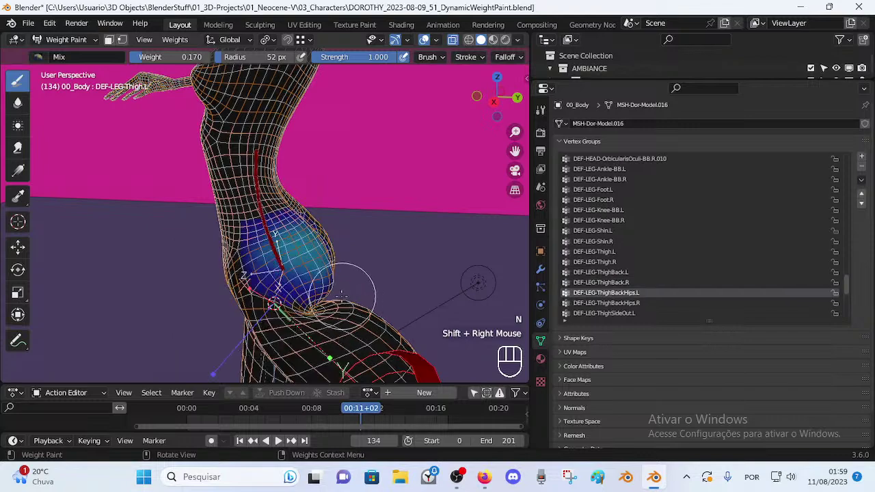
pyautogui.moveTo(263, 294); pyautogui.dragTo(294, 293, button='middle')
pyautogui.scroll(2, 270, 292)
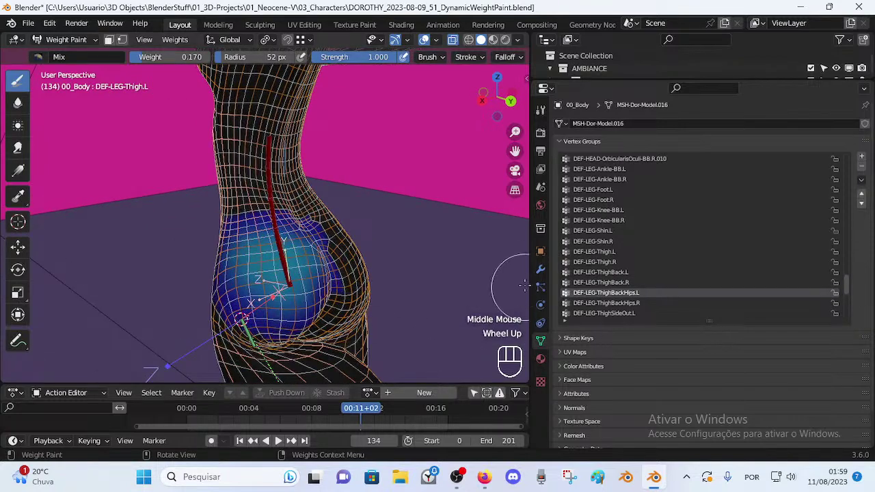
# - Display the DEF-LEG-Thigh.L weights and review the driver on the Global Influence of VertexWeightMix-Thigh.L
pyautogui.click(540, 269)
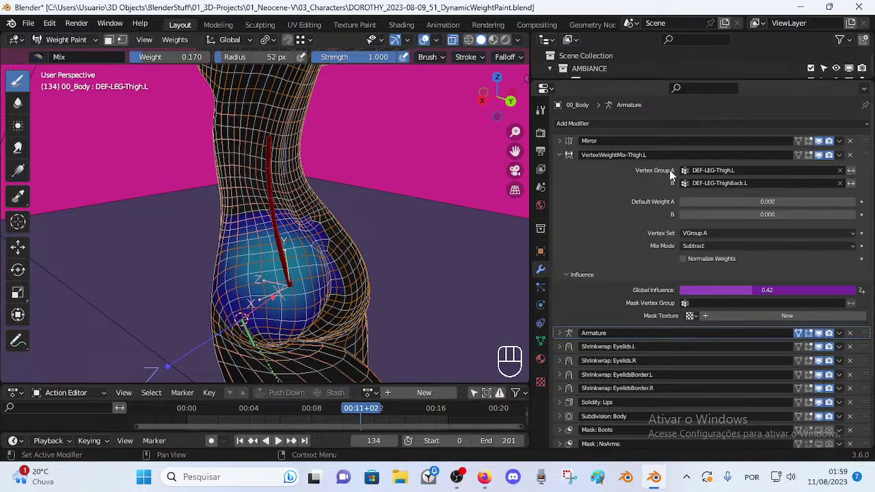
pyautogui.keyDown('shift'); pyautogui.moveTo(361, 323); pyautogui.dragTo(383, 246, button='middle'); pyautogui.keyUp('shift')
pyautogui.scroll(-2, 333, 322)
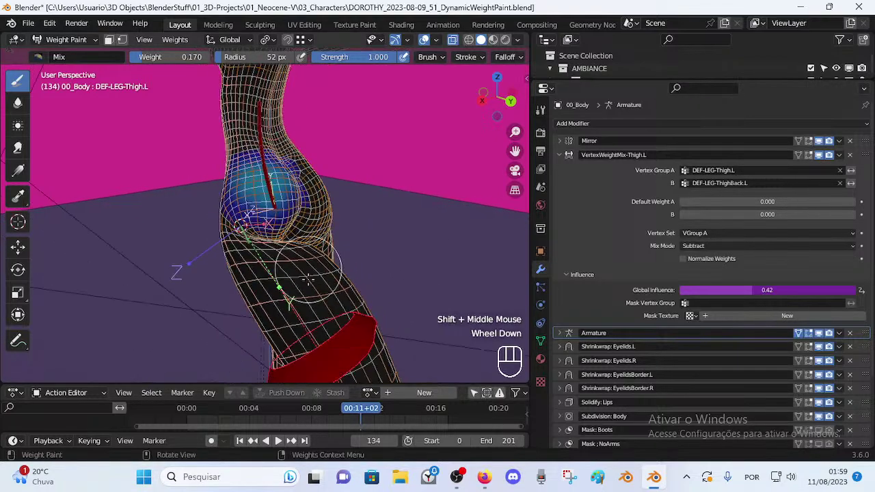
pyautogui.moveTo(332, 322); pyautogui.dragTo(361, 312, button='middle')
pyautogui.keyDown('shift'); pyautogui.rightClick(350, 306); pyautogui.keyUp('shift')
pyautogui.keyDown('shift'); pyautogui.rightClick(353, 331); pyautogui.keyUp('shift')
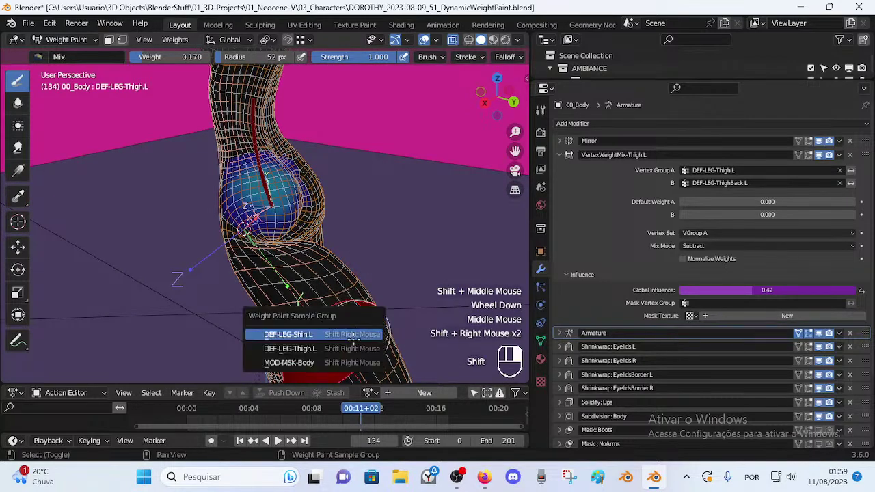
pyautogui.click(331, 352)
pyautogui.moveTo(330, 351); pyautogui.dragTo(319, 291, button='middle')
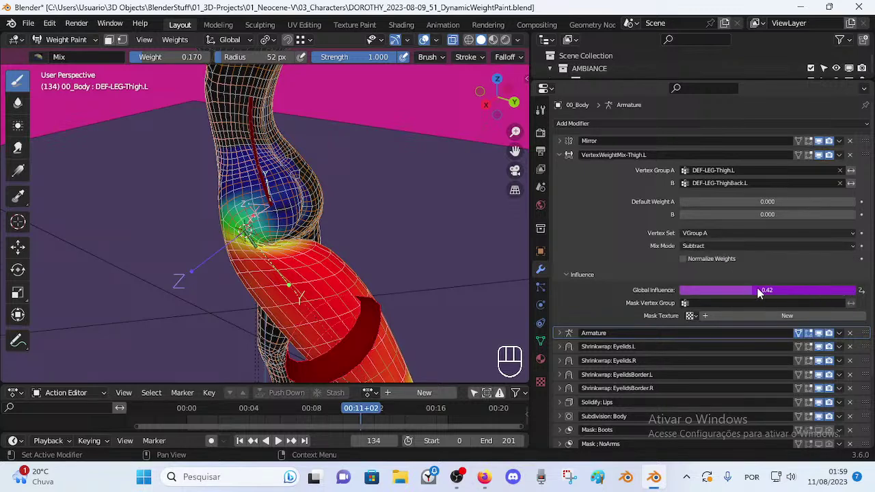
pyautogui.rightClick(779, 292)
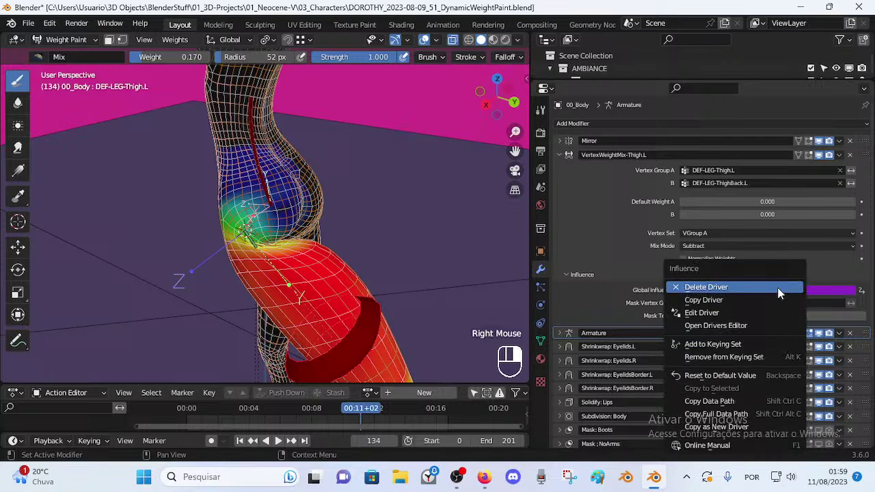
pyautogui.click(741, 315)
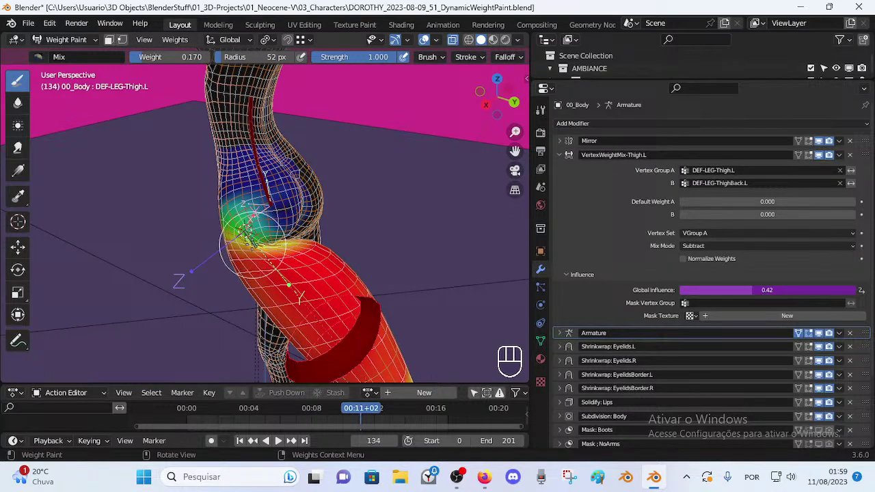
# - Examine the DEF-LEG-Thigh.L weights around the front and side of the left hip
pyautogui.moveTo(253, 243)
pyautogui.mouseDown(button='middle')
pyautogui.moveTo(340, 224)
pyautogui.moveTo(294, 243)
pyautogui.moveTo(375, 261)
pyautogui.moveTo(328, 282)
pyautogui.moveTo(327, 316)
pyautogui.moveTo(338, 290)
pyautogui.mouseUp(button='middle')
pyautogui.scroll(2, 267, 262)
pyautogui.scroll(1, 267, 262)
pyautogui.scroll(2, 374, 261)
pyautogui.scroll(1, 326, 284)
pyautogui.scroll(-3, 325, 318)
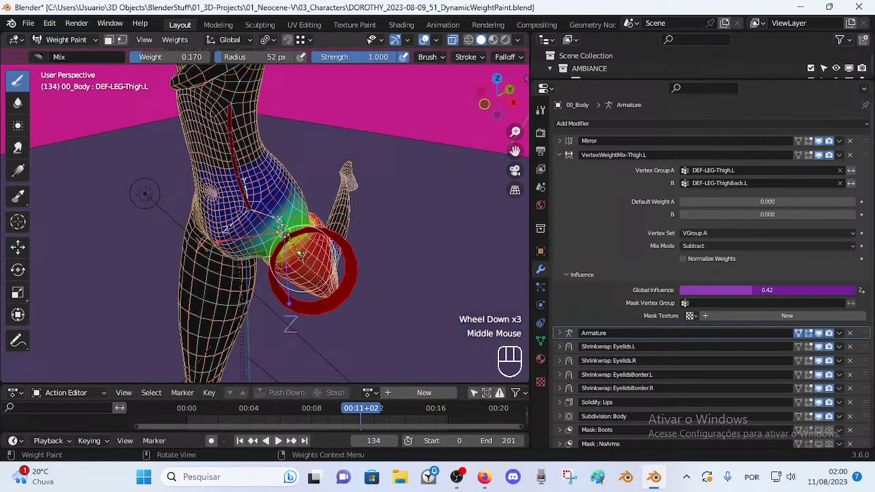
pyautogui.moveTo(355, 276); pyautogui.dragTo(283, 253, button='middle')
pyautogui.scroll(2, 311, 257)
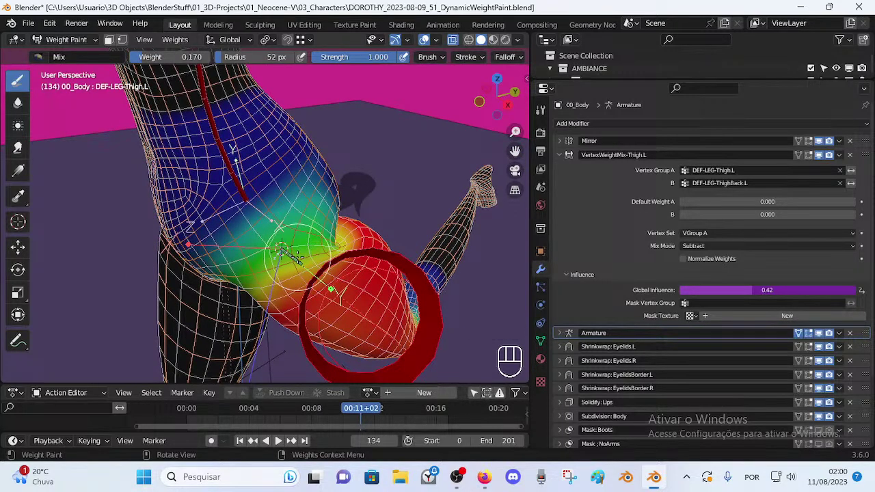
# - Leave Weight Paint mode and open the armature in Edit Mode with X-ray on to inspect the small helper bone at the left hip
pyautogui.keyDown('ctrl'); pyautogui.click(294, 256); pyautogui.keyUp('ctrl')
pyautogui.hotkey('ctrl', 'Tab')
pyautogui.hotkey('ctrl', 'Tab')
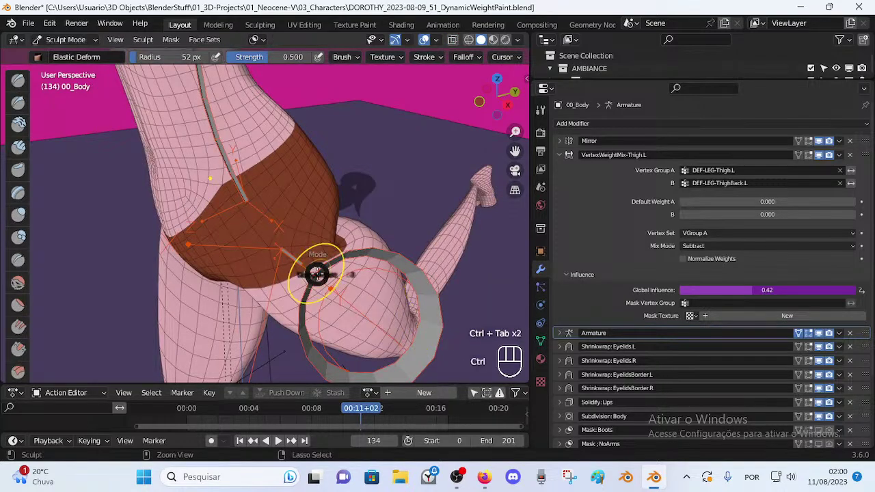
pyautogui.click(298, 257)
pyautogui.press('Tab')
pyautogui.moveTo(297, 257); pyautogui.dragTo(330, 331, button='middle')
pyautogui.hotkey('alt', 'z')
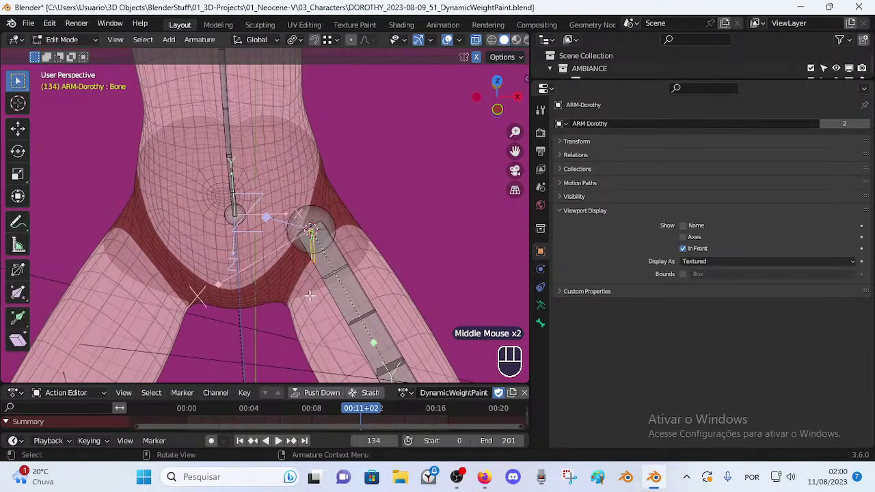
# - Turn off X-ray, return the armature to Object Mode, and view the helper bone from around the left hip
pyautogui.hotkey('alt', 'z')
pyautogui.moveTo(328, 289); pyautogui.dragTo(260, 279, button='middle')
pyautogui.press('Tab')
pyautogui.moveTo(259, 278); pyautogui.dragTo(189, 274, button='middle')
pyautogui.scroll(1, 273, 257)
pyautogui.scroll(-2, 285, 261)
pyautogui.moveTo(273, 257); pyautogui.dragTo(327, 248, button='middle')
# - Put the armature in Pose Mode and try rotating the DEF-LEG-Thigh.L bone about the global X axis
pyautogui.click(299, 246)
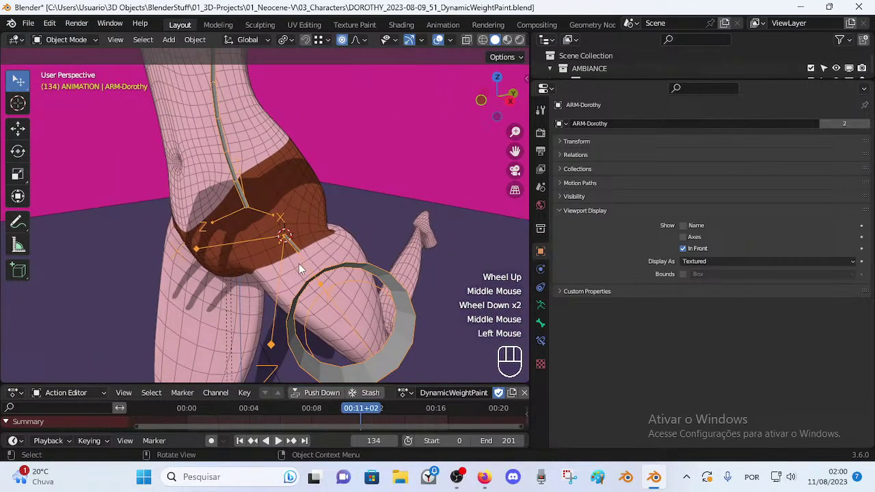
pyautogui.scroll(2, 299, 259)
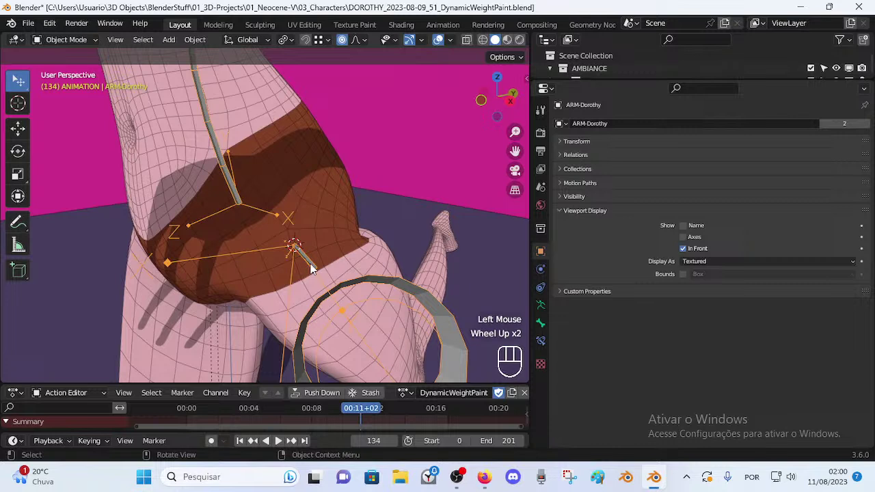
pyautogui.hotkey('ctrl', 'Tab')
pyautogui.click(320, 268)
pyautogui.press('r')
pyautogui.press('x')
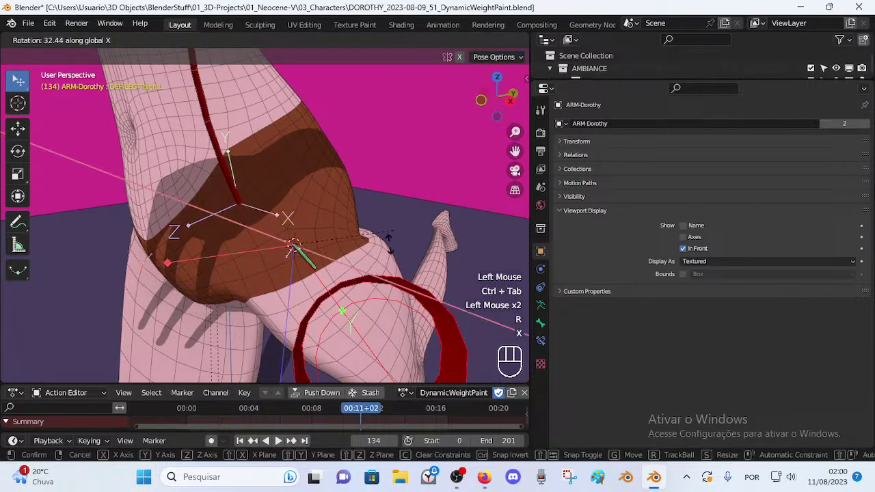
pyautogui.press('Escape')
pyautogui.click(429, 315)
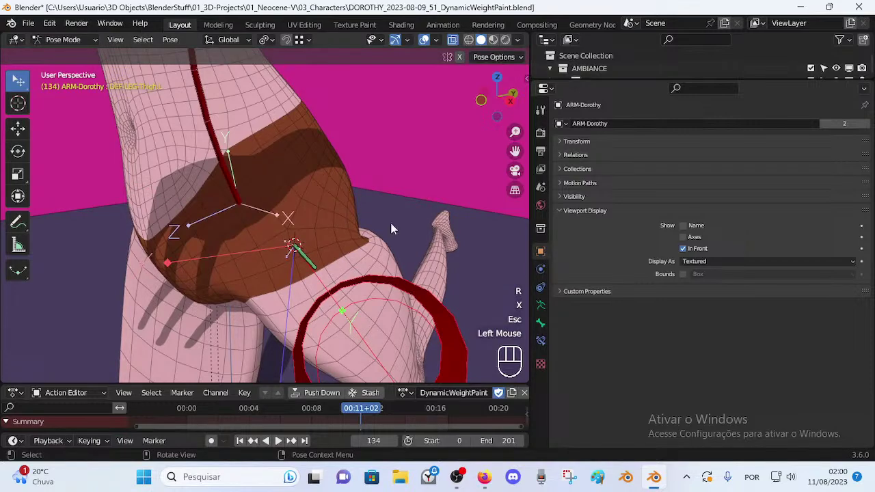
# - Select the small helper bone at the left hip and try rotating it about the X axis
pyautogui.click(328, 264)
pyautogui.moveTo(322, 285); pyautogui.dragTo(322, 248, button='middle')
pyautogui.press('r')
pyautogui.press('x')
pyautogui.press('Escape')
# - Examine the helper bone's Copy Rotation constraint settings and its placement on the left hip from the back and front
pyautogui.click(541, 340)
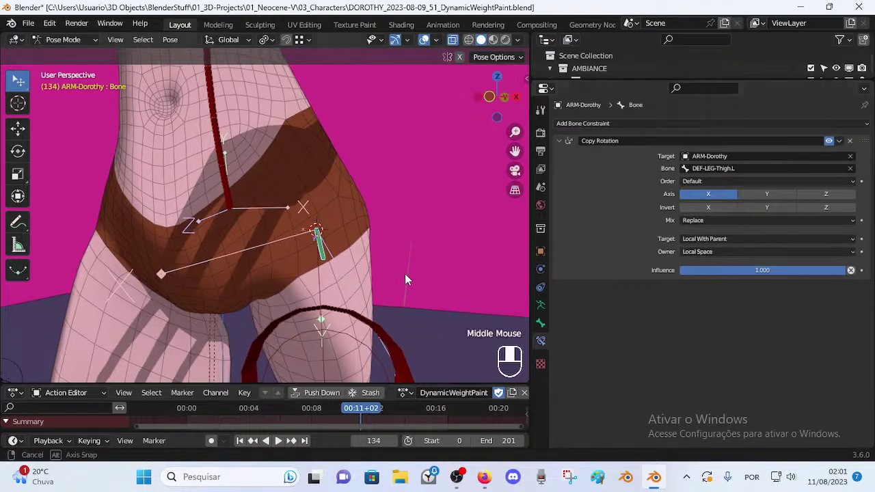
pyautogui.moveTo(415, 270); pyautogui.dragTo(280, 309, button='middle')
pyautogui.moveTo(267, 279); pyautogui.dragTo(204, 276, button='middle')
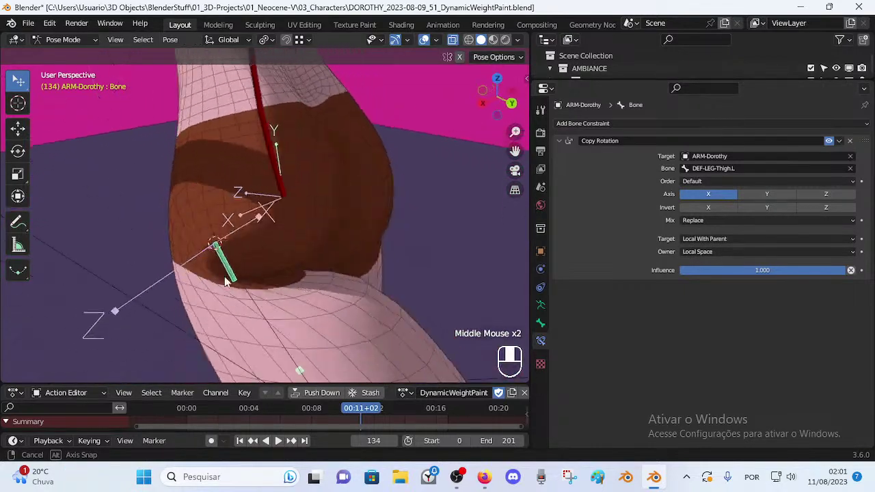
pyautogui.scroll(-3, 315, 256)
pyautogui.moveTo(285, 251); pyautogui.dragTo(330, 286, button='middle')
pyautogui.moveTo(349, 250); pyautogui.dragTo(349, 219, button='middle')
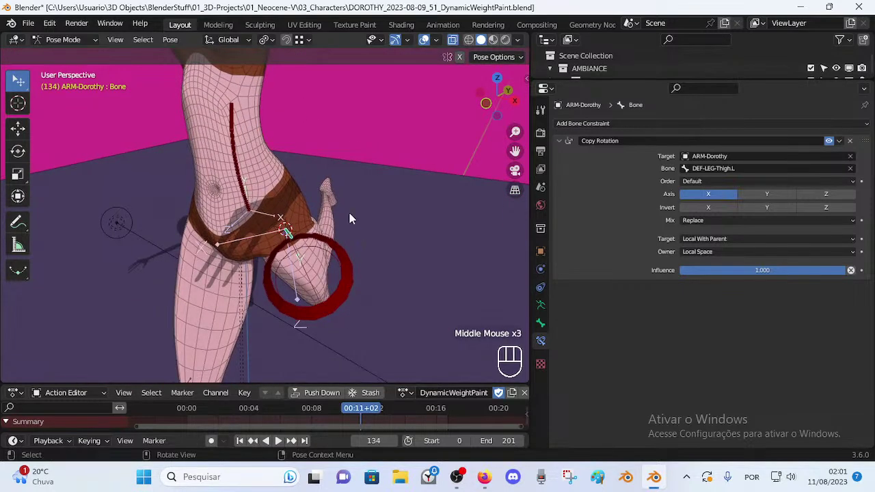
pyautogui.scroll(1, 325, 270)
pyautogui.moveTo(325, 270); pyautogui.dragTo(356, 290, button='middle')
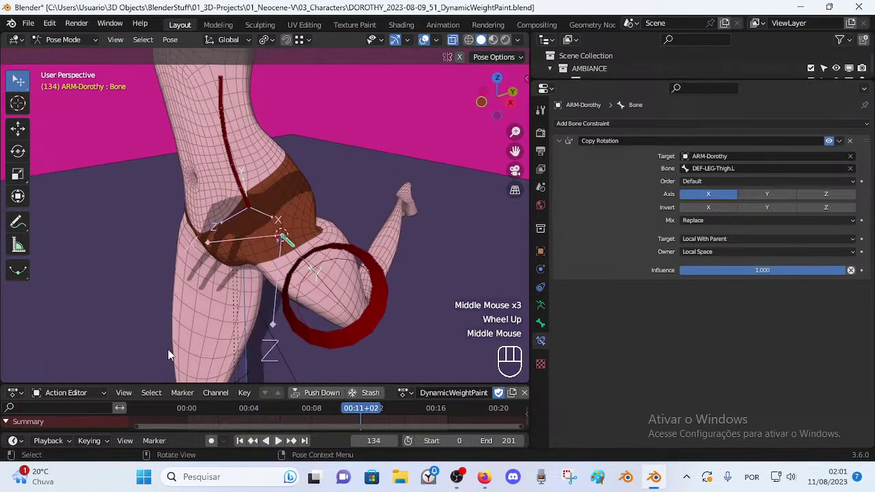
# - Inspect the helper bone at the left hip in the armature's Edit Mode, with and without X-ray, and return to Pose Mode
pyautogui.moveTo(241, 333); pyautogui.dragTo(313, 296, button='middle')
pyautogui.scroll(2, 205, 246)
pyautogui.press('Tab')
pyautogui.scroll(2, 311, 254)
pyautogui.hotkey('alt', 'z')
pyautogui.hotkey('alt', 'z')
pyautogui.scroll(-2, 312, 292)
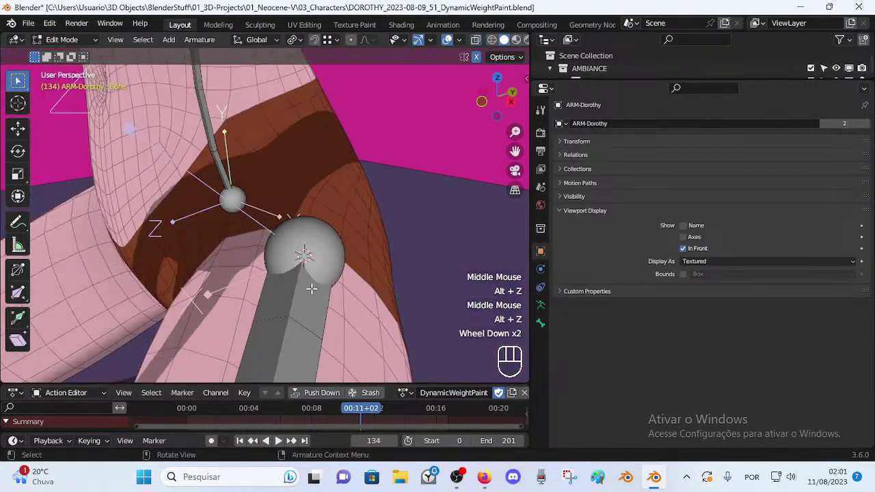
pyautogui.press('Tab')
pyautogui.scroll(-1, 311, 246)
pyautogui.moveTo(304, 253)
pyautogui.mouseDown(button='middle')
pyautogui.moveTo(286, 266)
pyautogui.moveTo(297, 258)
pyautogui.mouseUp(button='middle')
pyautogui.scroll(-2, 290, 263)
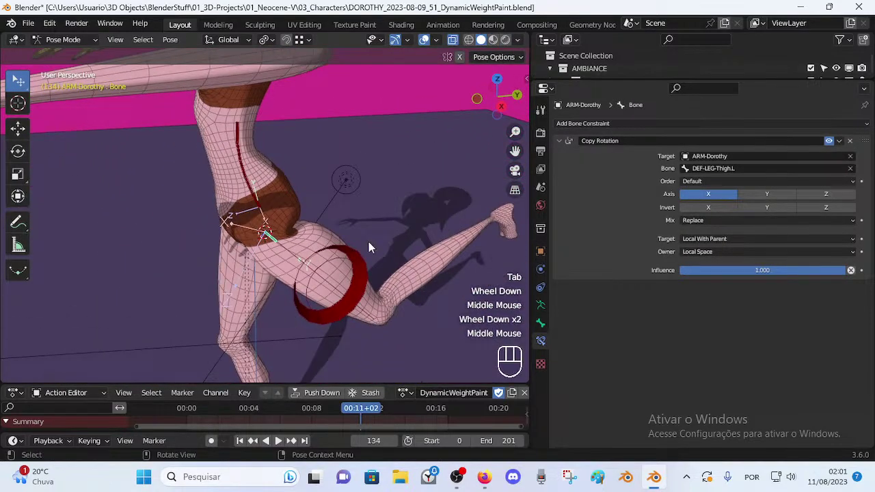
# - Put the armature in Object Mode, select it together with the 00_Body mesh, and enter Weight Paint mode
pyautogui.hotkey('ctrl', 'Tab')
pyautogui.click(347, 288)
pyautogui.click(355, 285)
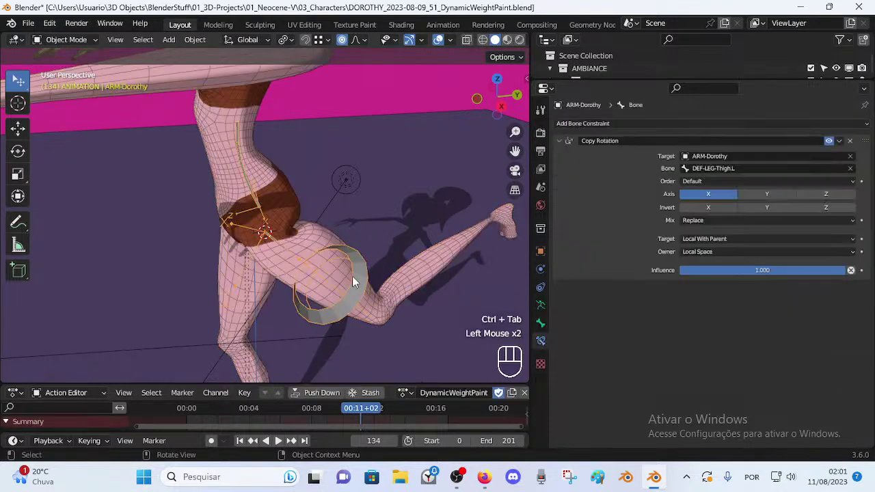
pyautogui.keyDown('shift'); pyautogui.click(296, 227); pyautogui.keyUp('shift')
pyautogui.hotkey('ctrl', 'Tab')
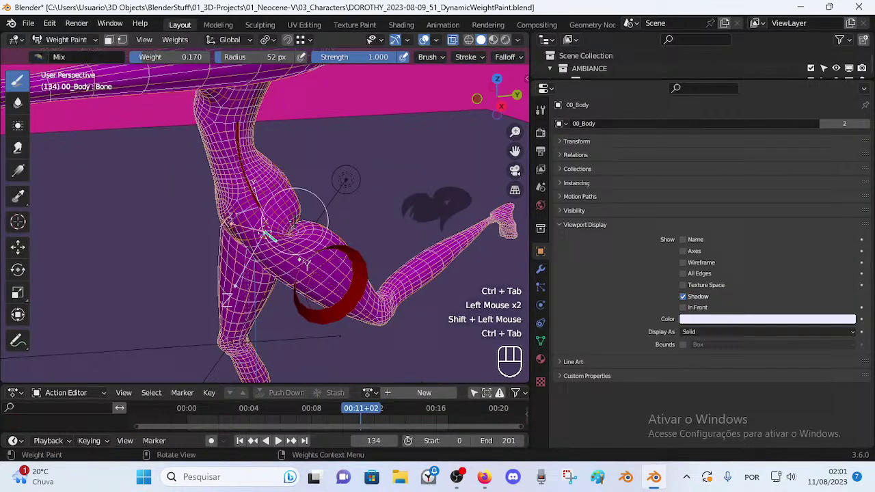
# - Show the VertexWeightMix-Thigh.L modifier, check its Global Influence driver, and scrub the leg animation to watch the influence respond
pyautogui.click(540, 268)
pyautogui.rightClick(750, 297)
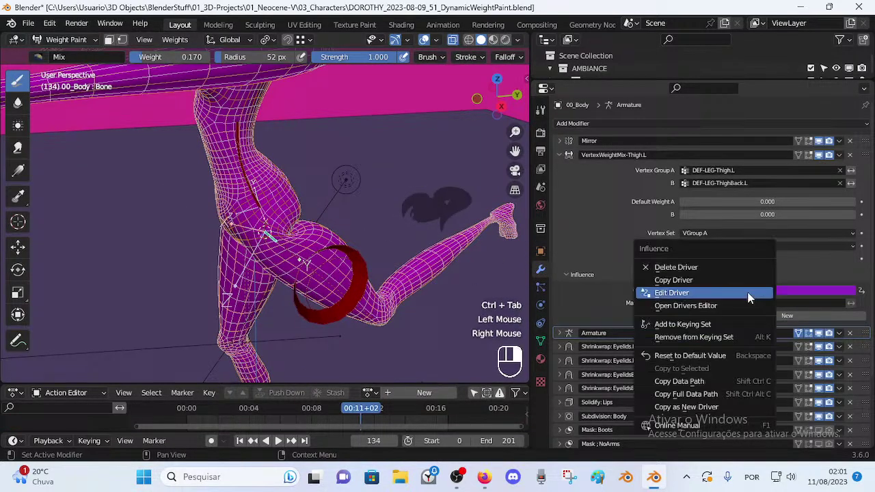
pyautogui.click(749, 297)
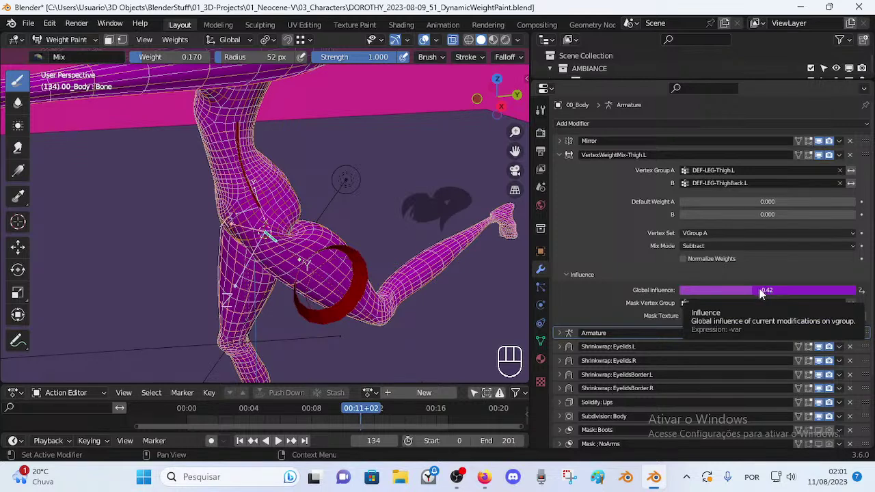
pyautogui.moveTo(381, 412); pyautogui.dragTo(348, 423)
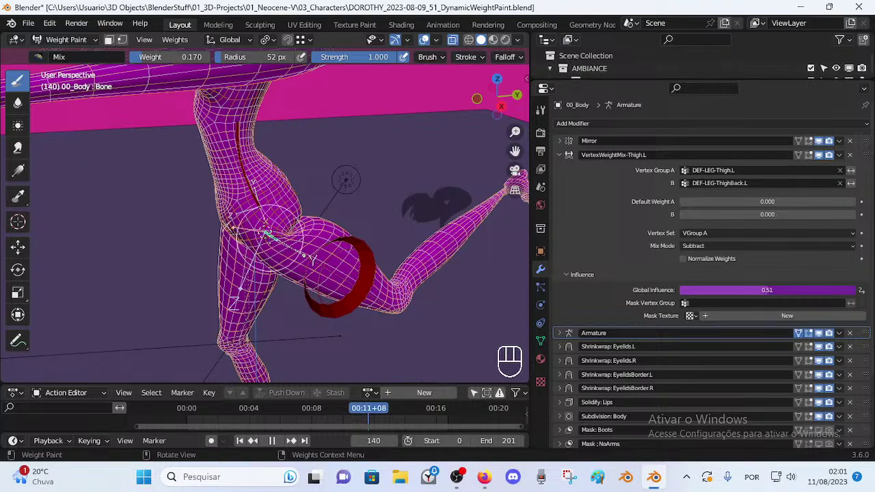
pyautogui.moveTo(366, 407); pyautogui.dragTo(348, 433)
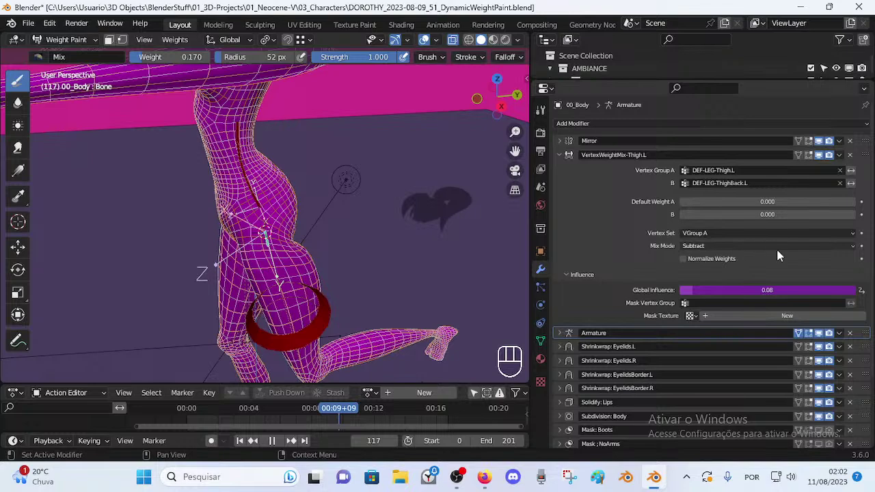
# - Display the DEF-LEG-Thigh.L weights on the body and scrub the animation to frame 126
pyautogui.moveTo(367, 428); pyautogui.dragTo(335, 410)
pyautogui.keyDown('ctrl'); pyautogui.click(374, 299); pyautogui.keyUp('ctrl')
pyautogui.scroll(2, 295, 285)
pyautogui.moveTo(363, 292); pyautogui.dragTo(312, 286, button='middle')
pyautogui.moveTo(341, 408); pyautogui.dragTo(350, 408)
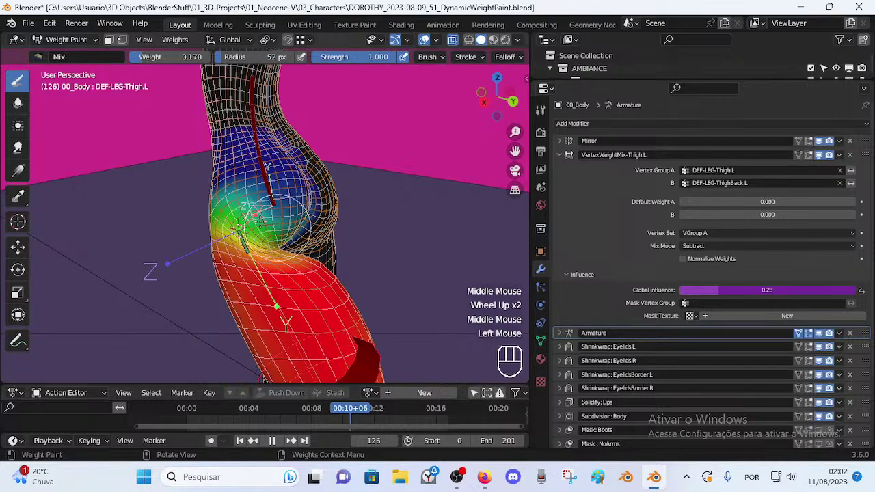
# - Display the DEF-LEG-ThighBack.L vertex group's weights and view them from the side of the hip
pyautogui.keyDown('shift'); pyautogui.rightClick(266, 271); pyautogui.keyUp('shift')
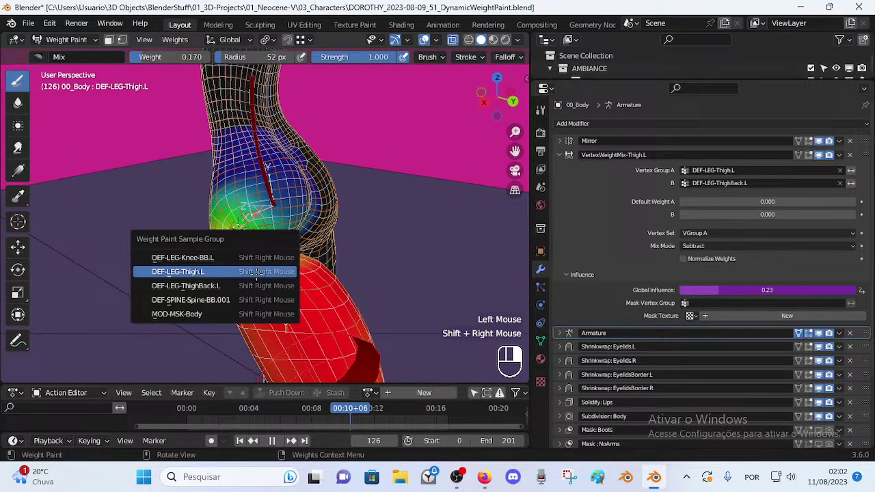
pyautogui.click(249, 286)
pyautogui.moveTo(253, 223); pyautogui.dragTo(458, 260, button='middle')
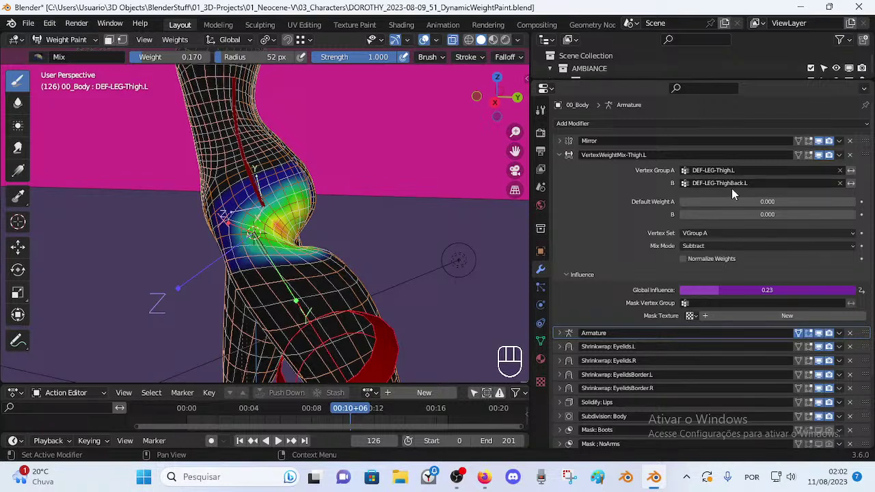
# - Try the Add and Difference mix modes on VertexWeightMix-Thigh.L while scrubbing the animation, and restore Subtract
pyautogui.click(710, 248)
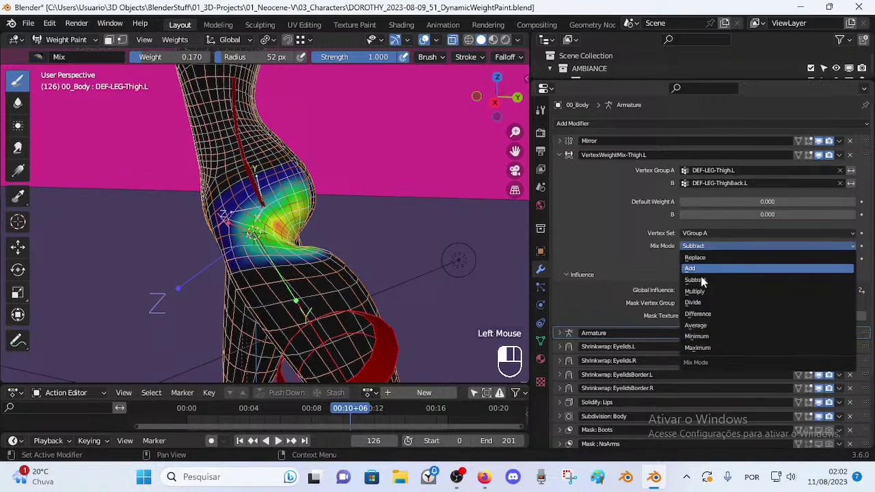
pyautogui.click(699, 268)
pyautogui.click(701, 247)
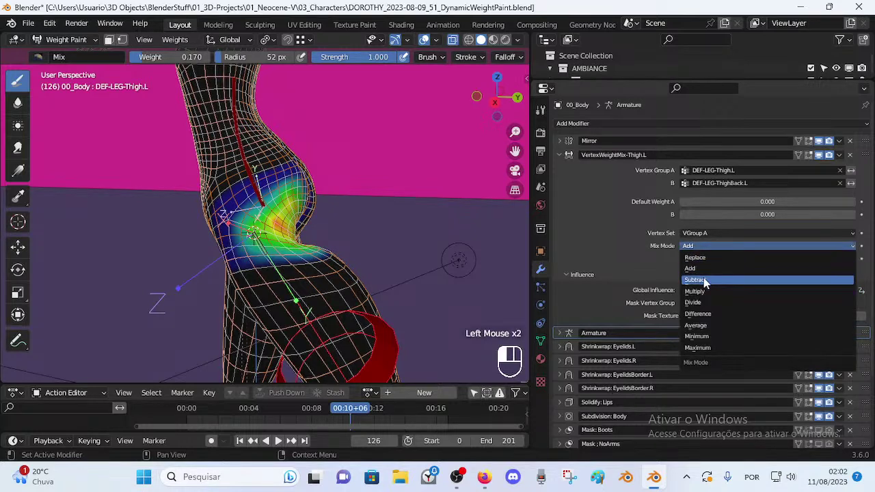
pyautogui.click(708, 313)
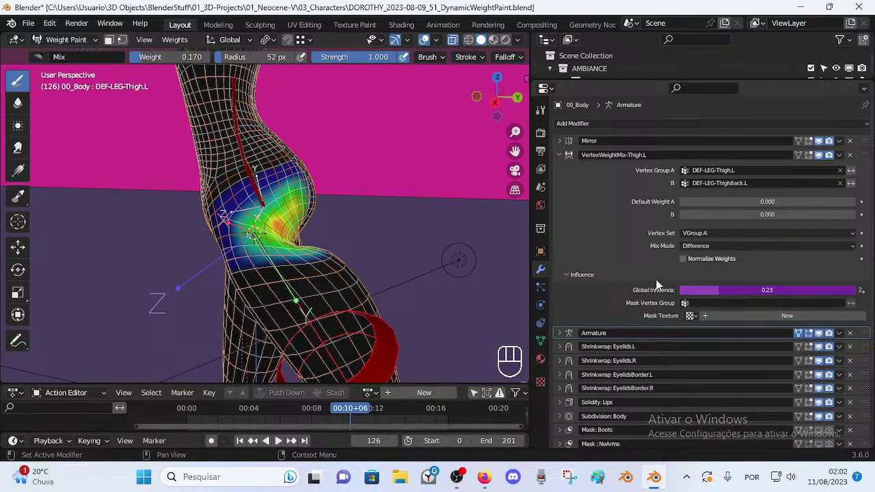
pyautogui.moveTo(335, 417)
pyautogui.mouseDown()
pyautogui.moveTo(414, 418)
pyautogui.moveTo(321, 422)
pyautogui.mouseUp()
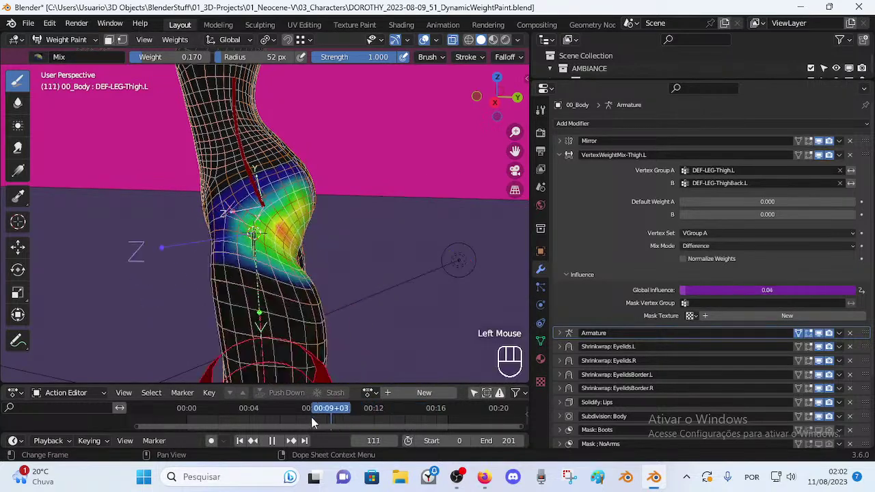
pyautogui.click(698, 247)
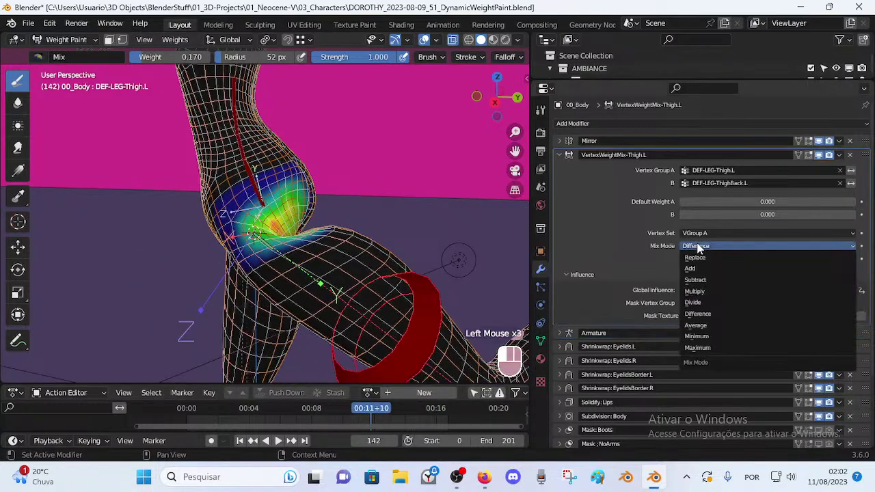
pyautogui.click(707, 282)
# - Display the DEF-LEG-Thigh.L weights with the leg raised and scrub the animation to frame 134
pyautogui.moveTo(401, 418); pyautogui.dragTo(384, 408)
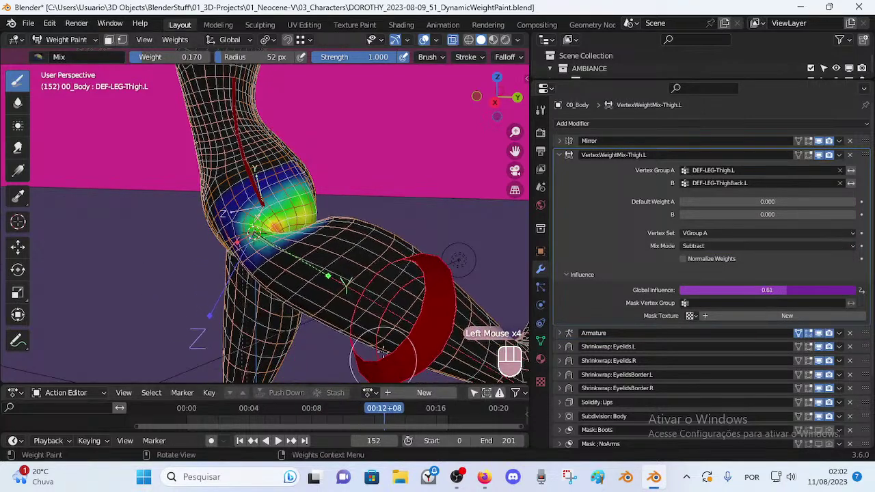
pyautogui.keyDown('ctrl'); pyautogui.click(332, 243); pyautogui.keyUp('ctrl')
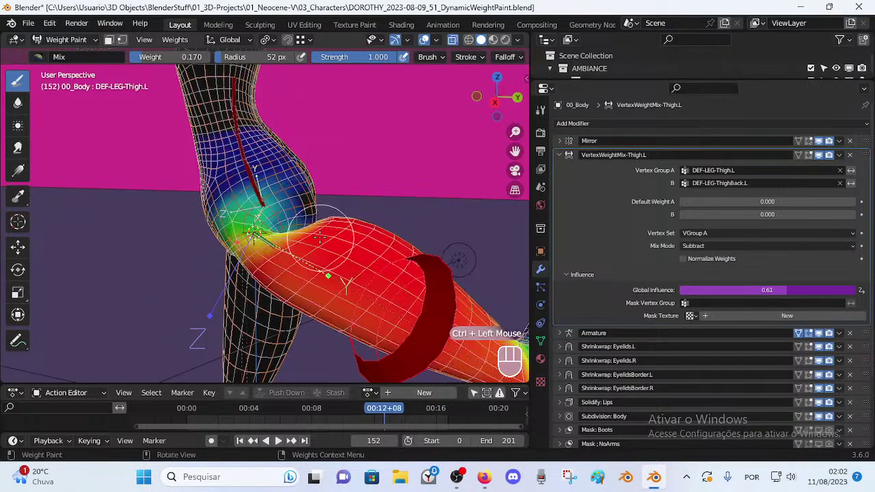
pyautogui.moveTo(396, 412); pyautogui.dragTo(363, 408)
pyautogui.moveTo(298, 287); pyautogui.dragTo(273, 289, button='middle')
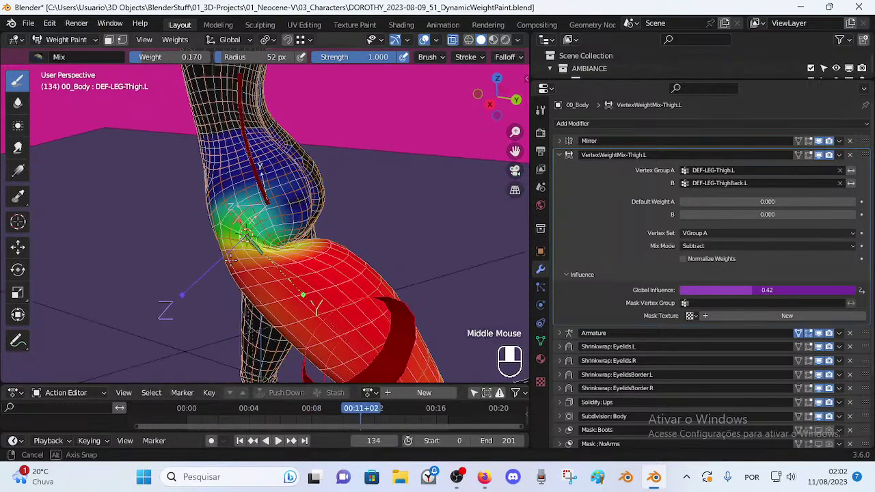
# - Alternate between the DEF-SPINE-Spine-BB.001 and DEF-LEG-Thigh.L weights at frame 134 to compare their influence on the buttock
pyautogui.keyDown('ctrl'); pyautogui.click(265, 178); pyautogui.keyUp('ctrl')
pyautogui.keyDown('ctrl'); pyautogui.click(398, 359); pyautogui.keyUp('ctrl')
pyautogui.keyDown('ctrl'); pyautogui.click(263, 174); pyautogui.keyUp('ctrl')
pyautogui.keyDown('ctrl'); pyautogui.click(369, 299); pyautogui.keyUp('ctrl')
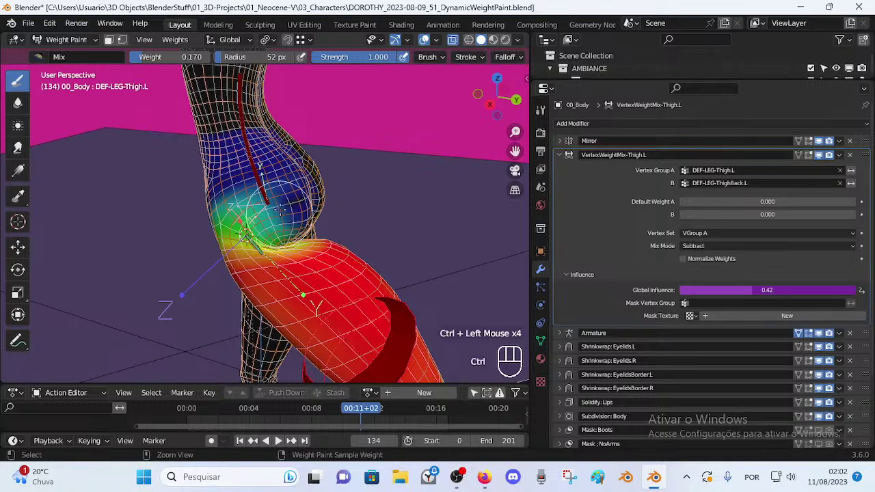
pyautogui.keyDown('ctrl'); pyautogui.click(259, 176); pyautogui.keyUp('ctrl')
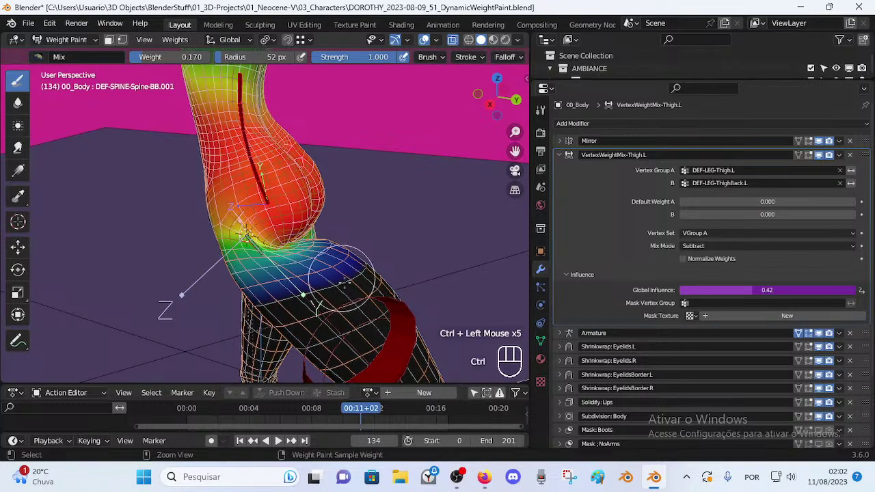
pyautogui.keyDown('ctrl'); pyautogui.click(386, 342); pyautogui.keyUp('ctrl')
pyautogui.keyDown('ctrl'); pyautogui.click(272, 182); pyautogui.keyUp('ctrl')
pyautogui.keyDown('ctrl'); pyautogui.click(310, 263); pyautogui.keyUp('ctrl')
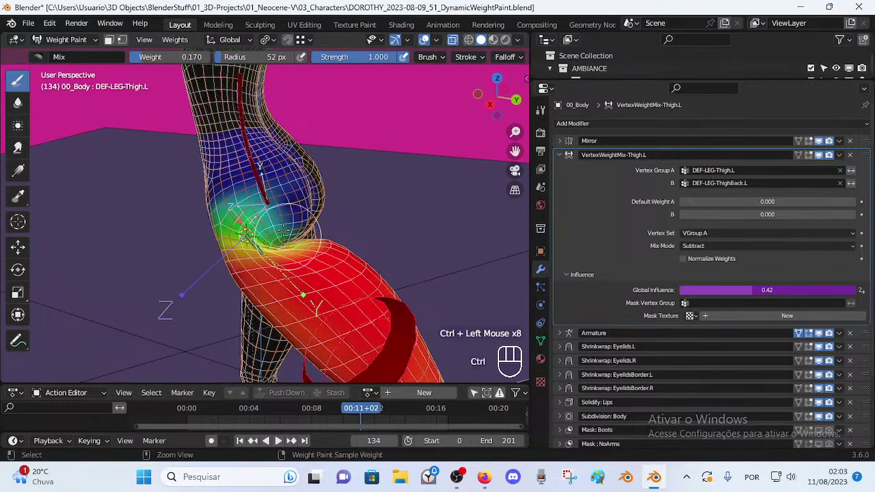
pyautogui.keyDown('ctrl'); pyautogui.click(273, 195); pyautogui.keyUp('ctrl')
pyautogui.keyDown('ctrl'); pyautogui.click(388, 333); pyautogui.keyUp('ctrl')
pyautogui.keyDown('ctrl'); pyautogui.click(371, 314); pyautogui.keyUp('ctrl')
pyautogui.keyDown('ctrl'); pyautogui.click(381, 330); pyautogui.keyUp('ctrl')
pyautogui.moveTo(381, 330); pyautogui.dragTo(281, 240, button='middle')
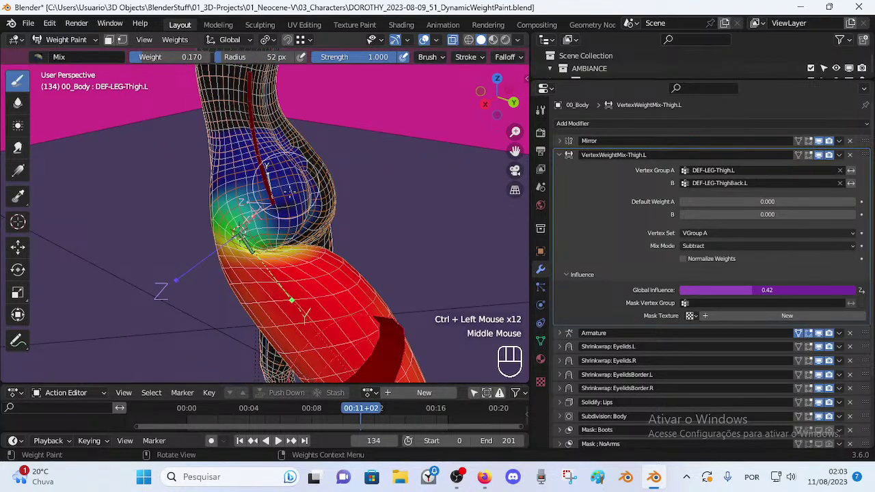
# - Compare the spine and left thigh weights again from behind and from the side of the pelvis
pyautogui.moveTo(281, 183); pyautogui.dragTo(308, 226, button='middle')
pyautogui.keyDown('ctrl'); pyautogui.click(393, 349); pyautogui.keyUp('ctrl')
pyautogui.keyDown('ctrl'); pyautogui.click(394, 350); pyautogui.keyUp('ctrl')
pyautogui.keyDown('ctrl'); pyautogui.click(393, 350); pyautogui.keyUp('ctrl')
pyautogui.scroll(1, 300, 307)
pyautogui.moveTo(250, 356); pyautogui.dragTo(321, 369, button='middle')
pyautogui.scroll(-2, 236, 249)
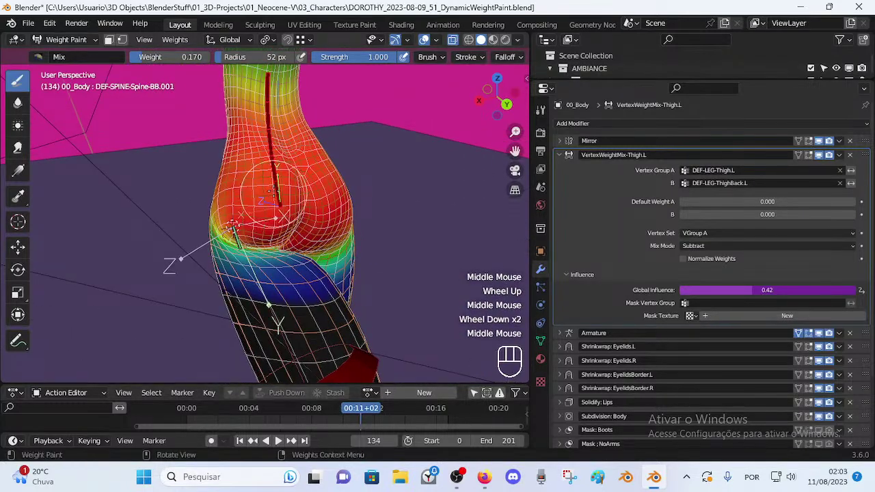
pyautogui.keyDown('ctrl'); pyautogui.click(274, 202); pyautogui.keyUp('ctrl')
pyautogui.moveTo(277, 209); pyautogui.dragTo(342, 263, button='middle')
pyautogui.keyDown('ctrl'); pyautogui.click(371, 345); pyautogui.keyUp('ctrl')
pyautogui.moveTo(371, 345); pyautogui.dragTo(364, 281, button='middle')
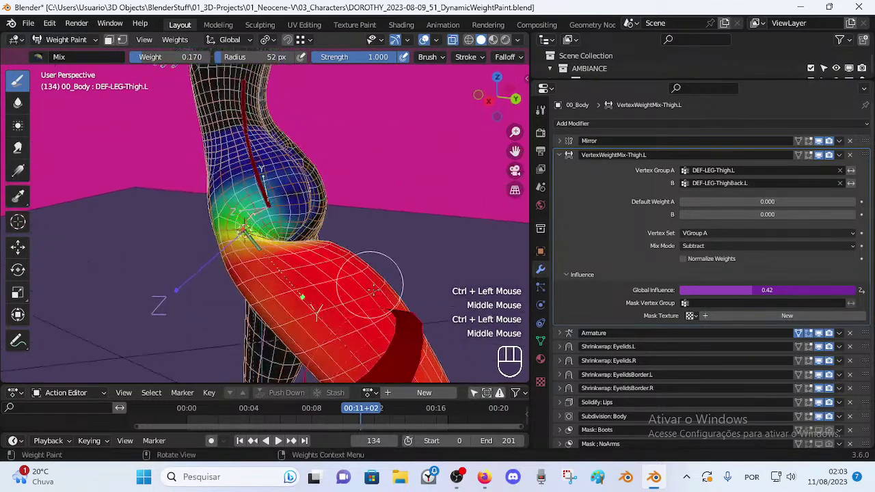
# - Scrub the animation forward to frame 154 while examining the DEF-LEG-Thigh.L weights around the buttock crease
pyautogui.moveTo(362, 409)
pyautogui.mouseDown()
pyautogui.moveTo(419, 399)
pyautogui.moveTo(303, 403)
pyautogui.moveTo(387, 407)
pyautogui.moveTo(312, 407)
pyautogui.moveTo(368, 407)
pyautogui.mouseUp()
pyautogui.moveTo(274, 198); pyautogui.dragTo(290, 255, button='middle')
pyautogui.moveTo(243, 243); pyautogui.dragTo(272, 250, button='middle')
pyautogui.scroll(1, 282, 254)
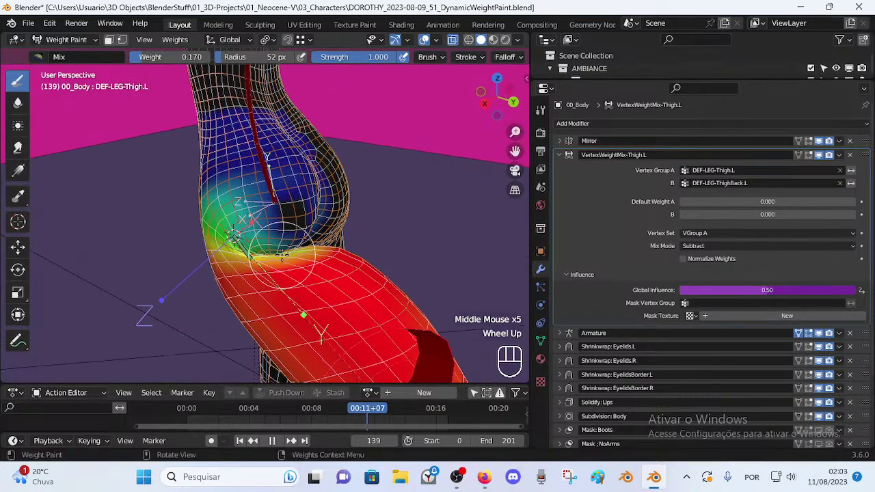
pyautogui.moveTo(383, 418)
pyautogui.mouseDown()
pyautogui.moveTo(304, 416)
pyautogui.moveTo(401, 413)
pyautogui.moveTo(388, 410)
pyautogui.mouseUp()
pyautogui.moveTo(315, 331); pyautogui.dragTo(362, 302, button='middle')
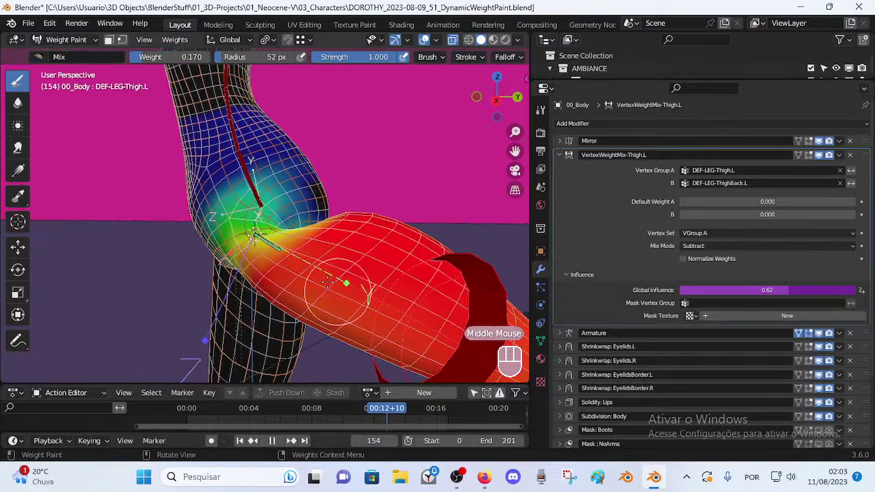
# - Scrub back to frame 137 and forward to frame 172 to examine how the thigh weights change at the hip
pyautogui.scroll(1, 359, 321)
pyautogui.moveTo(393, 412); pyautogui.dragTo(364, 413)
pyautogui.scroll(-2, 355, 347)
pyautogui.scroll(1, 372, 296)
pyautogui.scroll(1, 261, 242)
pyautogui.moveTo(261, 243); pyautogui.dragTo(301, 234, button='middle')
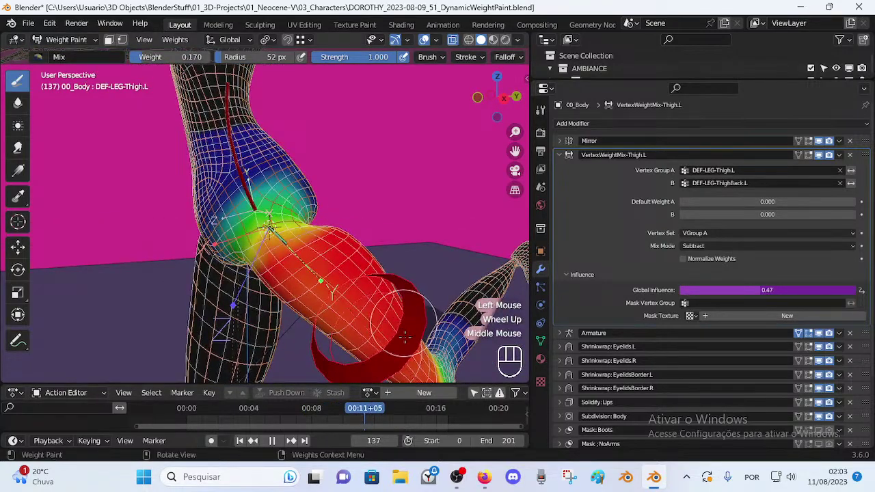
pyautogui.moveTo(378, 408); pyautogui.dragTo(413, 410)
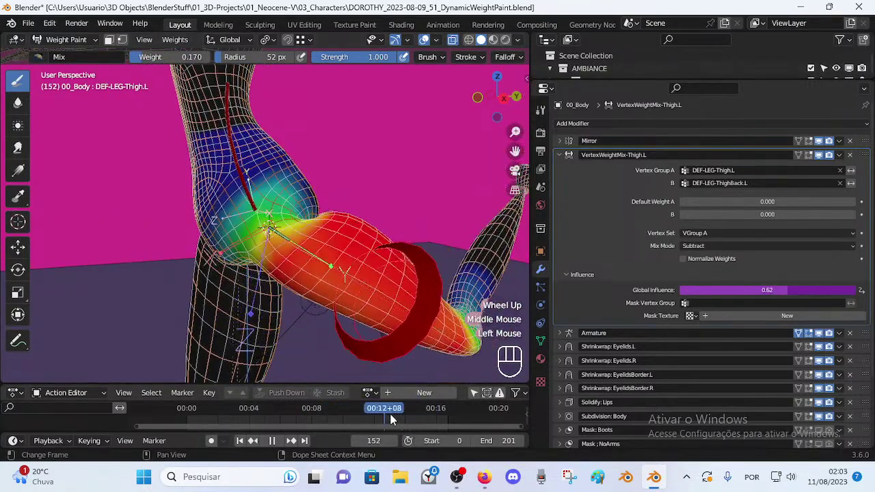
pyautogui.scroll(2, 287, 239)
pyautogui.moveTo(388, 408)
pyautogui.mouseDown()
pyautogui.moveTo(428, 408)
pyautogui.moveTo(374, 409)
pyautogui.mouseUp()
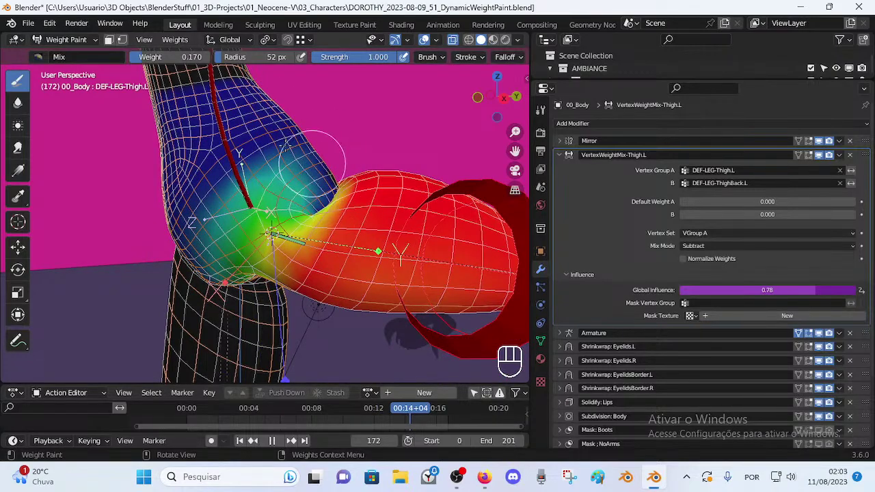
# - Display the DEF-SPINE-Spine-BB.001 weights and scrub the animation back to frame 124
pyautogui.moveTo(301, 128); pyautogui.dragTo(294, 224, button='middle')
pyautogui.moveTo(289, 129); pyautogui.dragTo(268, 152, button='middle')
pyautogui.keyDown('ctrl'); pyautogui.click(246, 135); pyautogui.keyUp('ctrl')
pyautogui.moveTo(172, 258); pyautogui.dragTo(252, 240, button='middle')
pyautogui.scroll(-3, 248, 266)
pyautogui.scroll(2, 272, 297)
pyautogui.moveTo(419, 414); pyautogui.dragTo(347, 391)
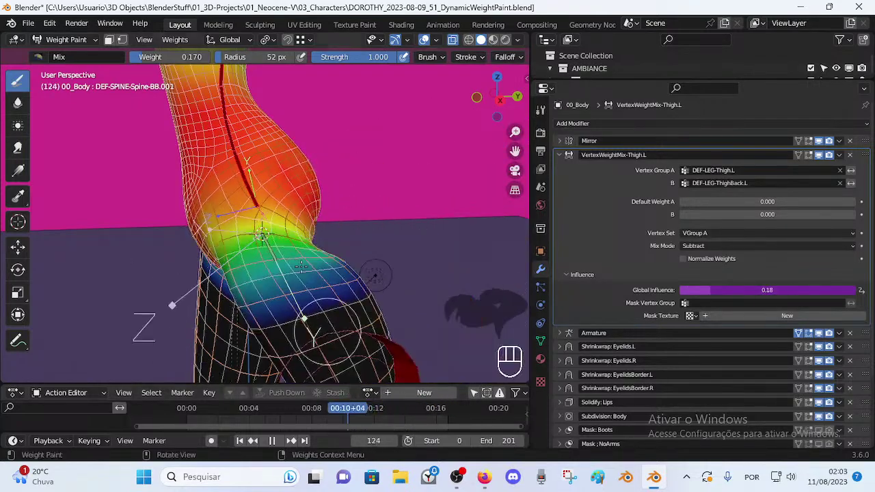
# - Scrub the leg between frames 108 and 157 to examine how the spine weights behave around the left hip
pyautogui.moveTo(307, 216); pyautogui.dragTo(273, 259, button='middle')
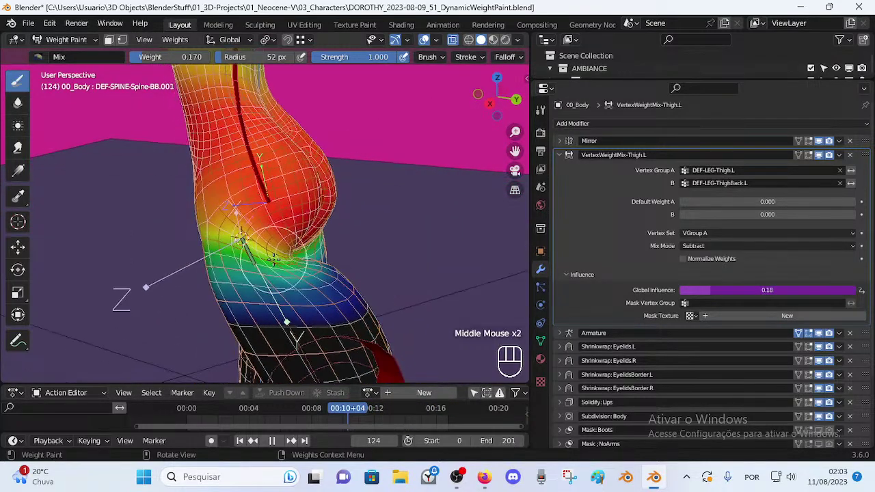
pyautogui.moveTo(351, 409); pyautogui.dragTo(392, 410)
pyautogui.moveTo(323, 301); pyautogui.dragTo(320, 318, button='middle')
pyautogui.scroll(1, 291, 264)
pyautogui.moveTo(288, 260); pyautogui.dragTo(309, 268, button='middle')
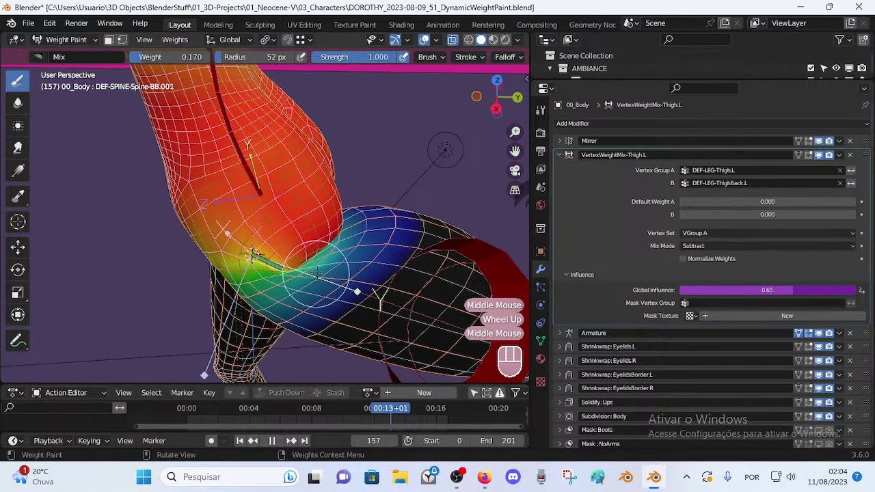
pyautogui.moveTo(383, 408); pyautogui.dragTo(327, 409)
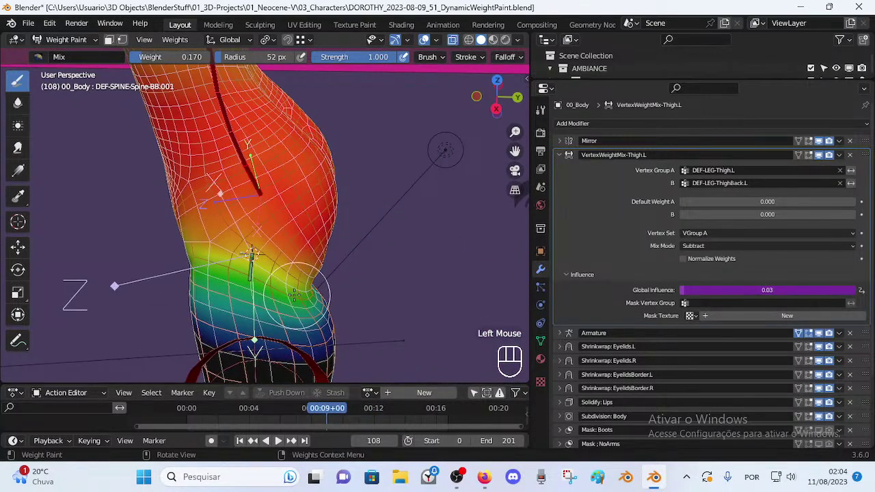
pyautogui.moveTo(328, 403); pyautogui.dragTo(389, 399)
pyautogui.moveTo(325, 230); pyautogui.dragTo(315, 213, button='middle')
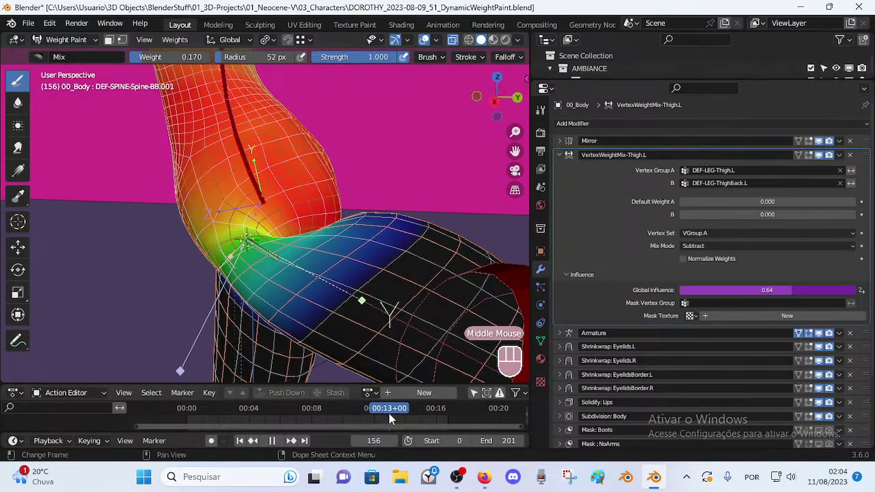
# - Scrub the animation forward to frame 167 and examine the DEF-SPINE-Spine-BB.001 weights around the raised left thigh
pyautogui.moveTo(385, 413); pyautogui.dragTo(403, 409)
pyautogui.moveTo(277, 139); pyautogui.dragTo(307, 232, button='middle')
pyautogui.scroll(-2, 295, 220)
pyautogui.middleClick(312, 241)
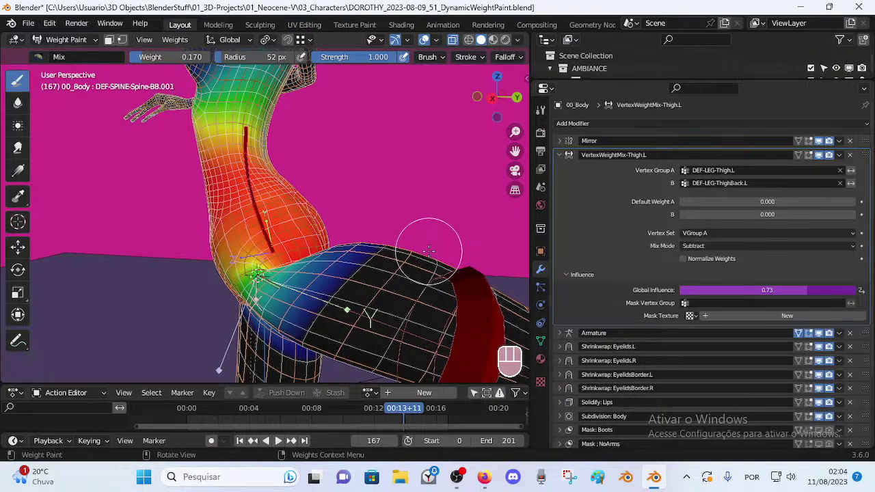
pyautogui.scroll(2, 340, 298)
pyautogui.moveTo(339, 298)
pyautogui.mouseDown(button='middle')
pyautogui.moveTo(364, 309)
pyautogui.moveTo(355, 300)
pyautogui.mouseUp(button='middle')
pyautogui.scroll(-1, 365, 301)
# - Shrink the Blender window and arrange it beside the YouTube live chat window
pyautogui.moveTo(491, 480)
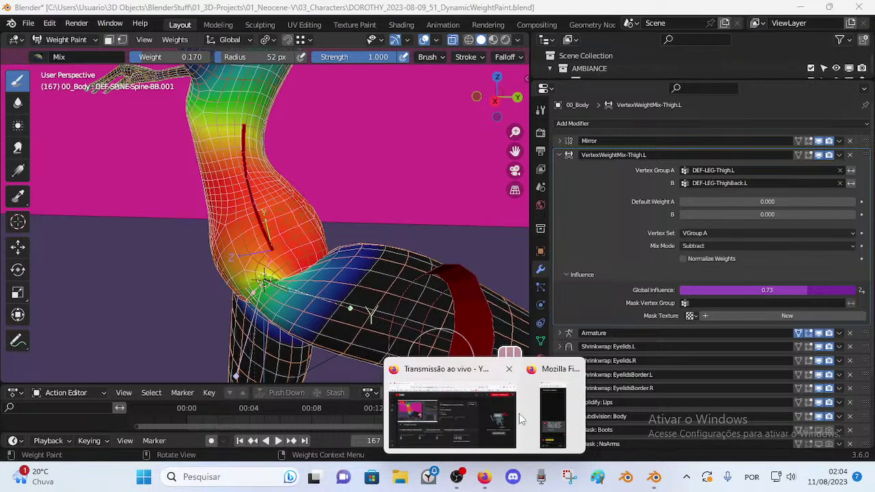
pyautogui.doubleClick(271, 5)
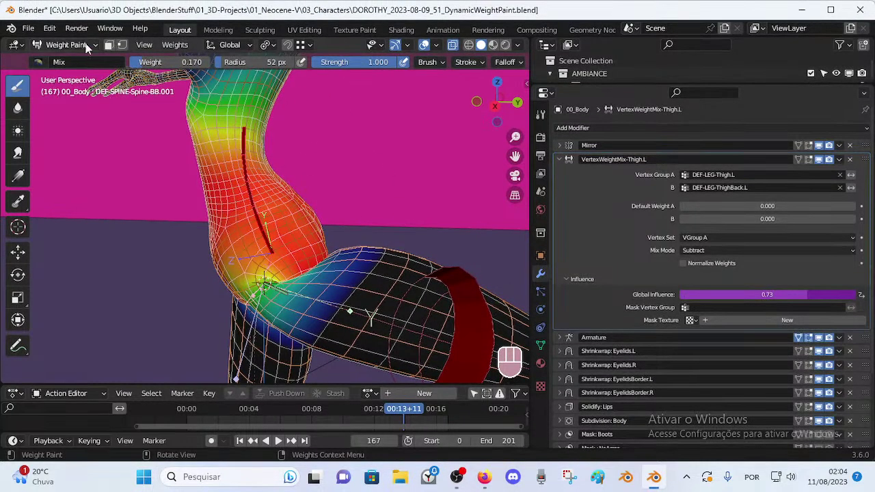
pyautogui.moveTo(40, 15); pyautogui.dragTo(194, 66)
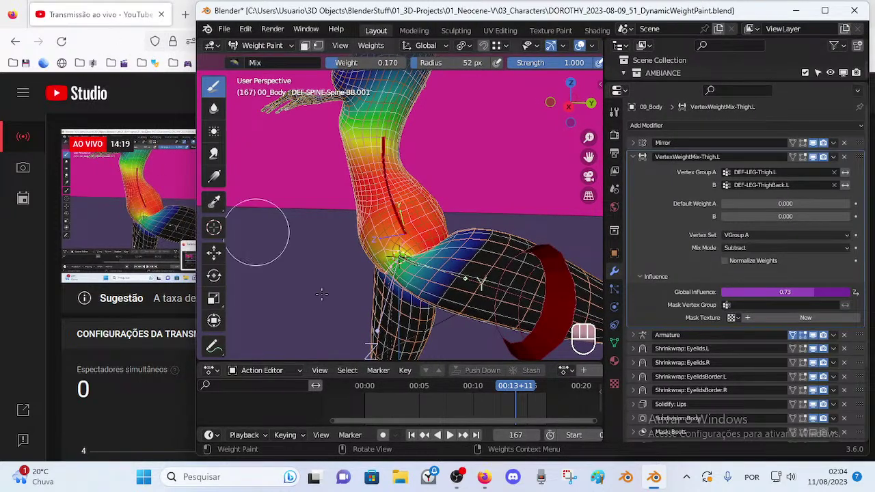
pyautogui.click(567, 411)
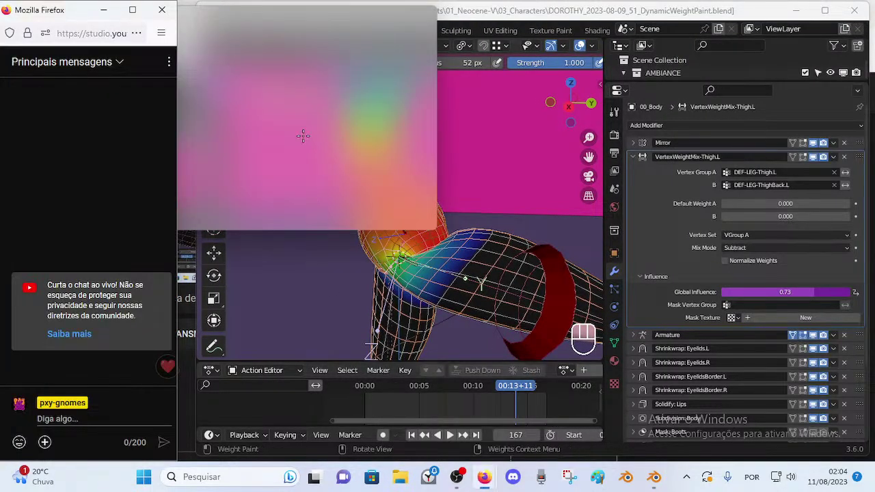
pyautogui.click(465, 17)
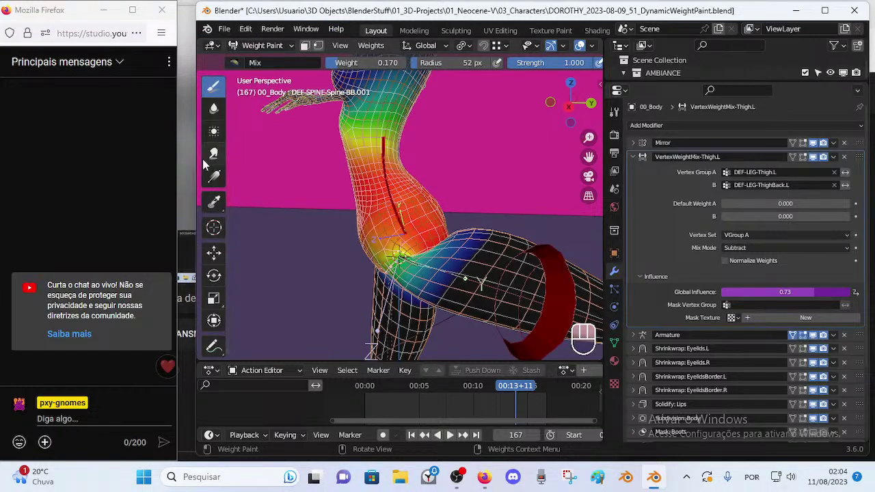
pyautogui.moveTo(196, 158); pyautogui.dragTo(177, 160)
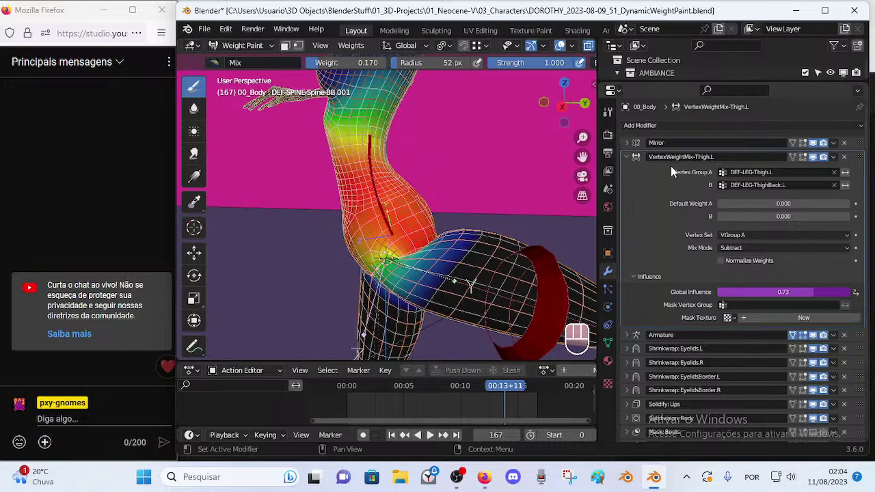
# - Disable the VertexWeightMix-Thigh.L modifier in viewport and render, collapse its settings and save the file
pyautogui.moveTo(493, 182); pyautogui.dragTo(374, 220, button='middle')
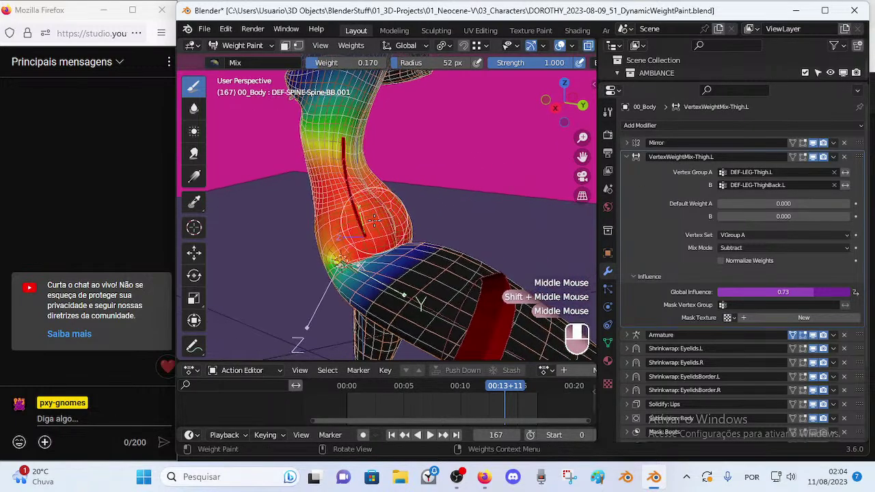
pyautogui.click(813, 158)
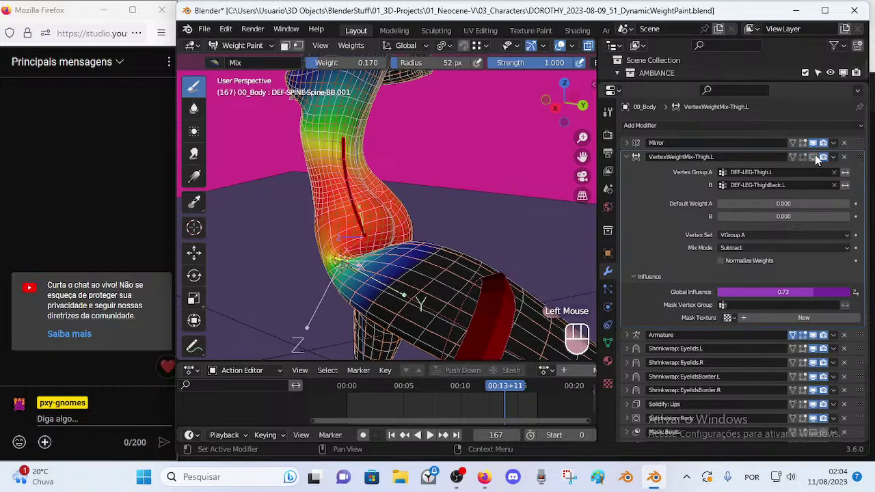
pyautogui.click(626, 158)
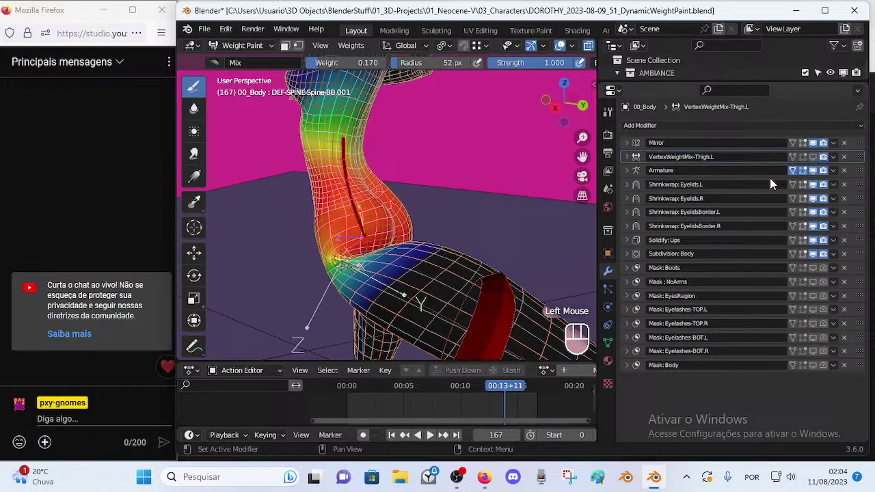
pyautogui.click(821, 158)
pyautogui.moveTo(509, 207); pyautogui.dragTo(456, 234, button='middle')
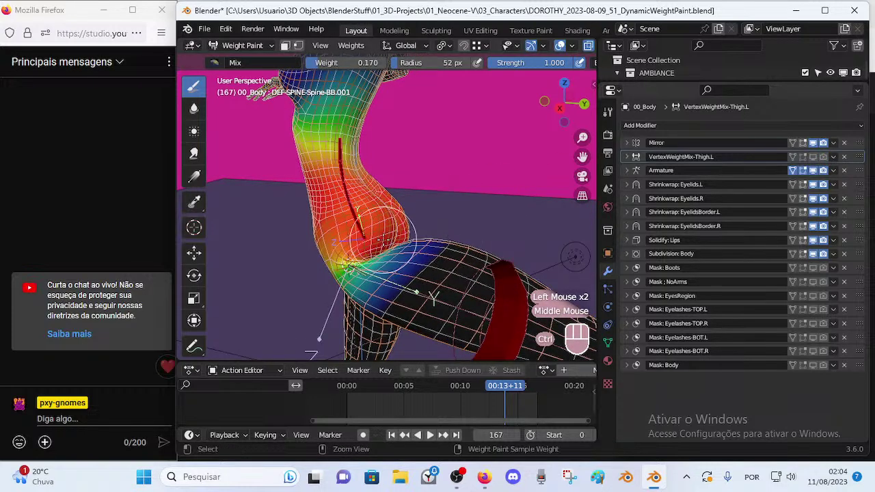
pyautogui.hotkey('ctrl', 's')
# - Leave weight painting and put the ARM-Dorothy armature into Edit Mode
pyautogui.hotkey('ctrl', 'Tab')
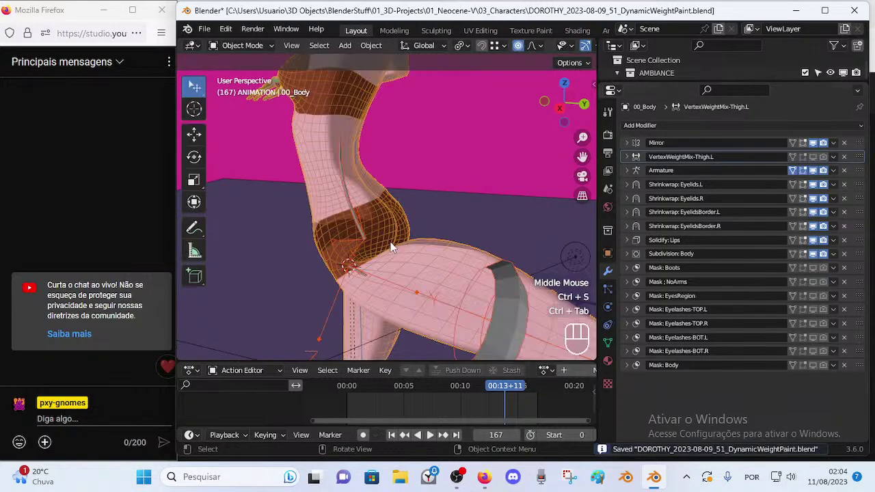
pyautogui.click(416, 258)
pyautogui.click(374, 236)
pyautogui.click(367, 234)
pyautogui.click(503, 270)
pyautogui.press('Tab')
pyautogui.moveTo(398, 267)
pyautogui.mouseDown(button='middle')
pyautogui.moveTo(410, 260)
pyautogui.moveTo(394, 256)
pyautogui.mouseUp(button='middle')
# - Snap the 3D cursor to the head of the DEF-LEG-Thigh.L bone and add a new bone there
pyautogui.hotkey('shift', 's')
pyautogui.press('2')
pyautogui.scroll(1, 387, 246)
pyautogui.click(363, 310)
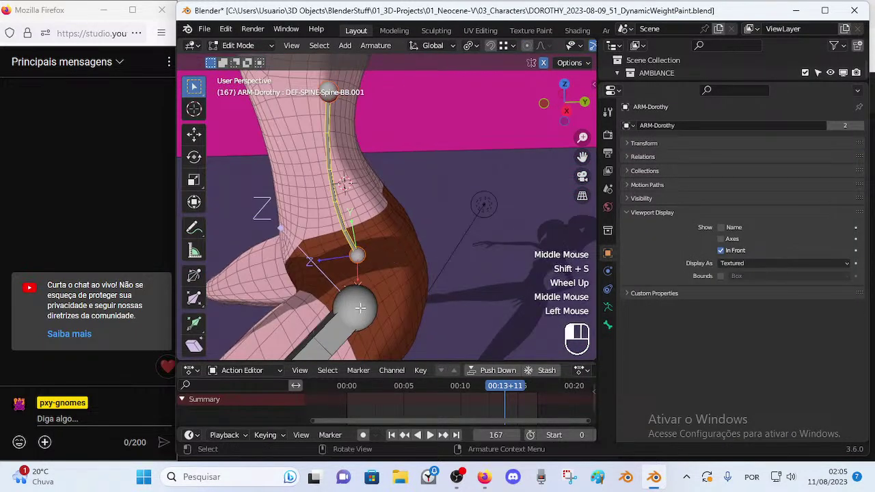
pyautogui.hotkey('shift', 's')
pyautogui.click(367, 310)
pyautogui.hotkey('shift', 'a')
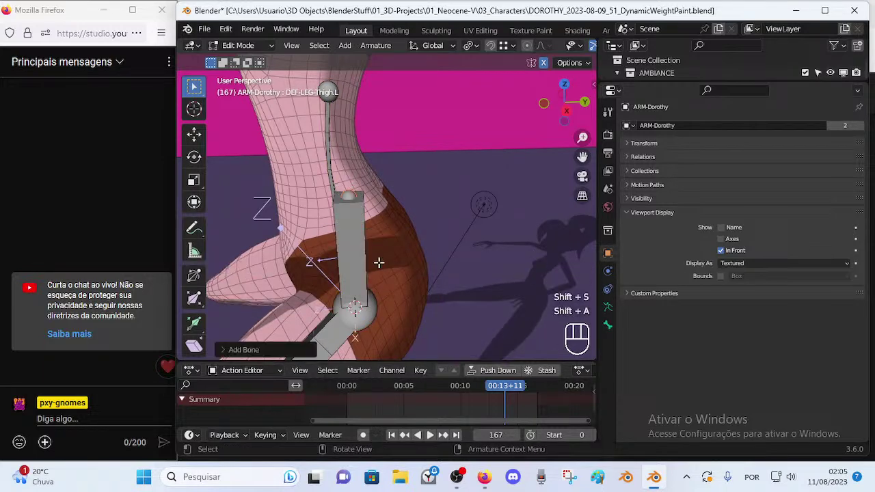
# - Show the MTR: Body and CTL: Body bone layers alongside DEF: Body and reveal all hidden bones
pyautogui.click(347, 192)
pyautogui.scroll(-3, 371, 318)
pyautogui.moveTo(372, 319); pyautogui.dragTo(400, 256, button='middle')
pyautogui.scroll(-1, 400, 266)
pyautogui.scroll(-1, 399, 265)
pyautogui.press('n')
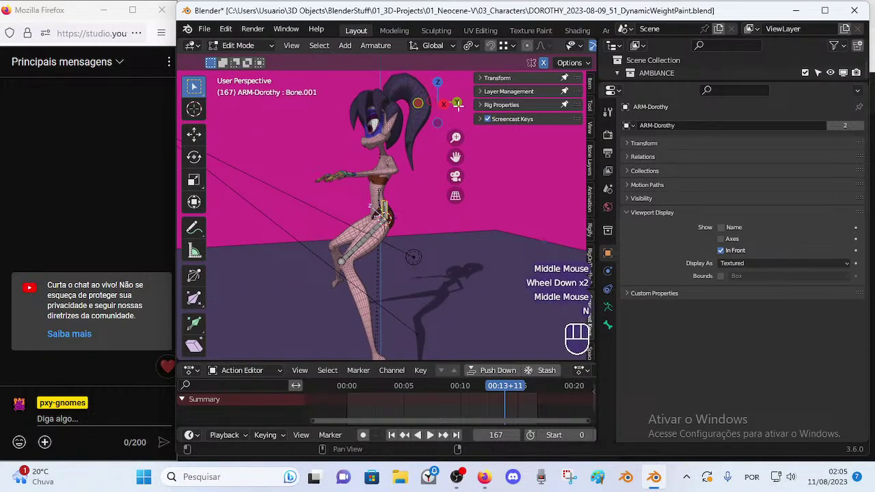
pyautogui.click(484, 92)
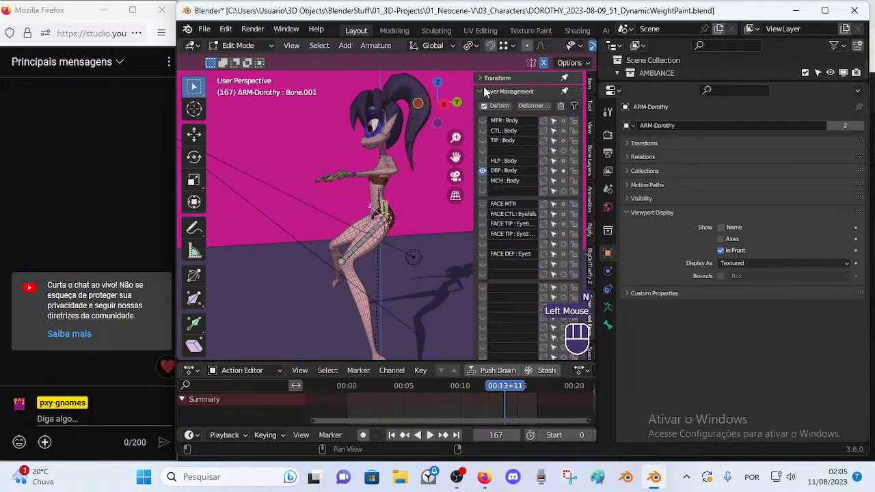
pyautogui.click(482, 121)
pyautogui.click(482, 130)
pyautogui.click(482, 123)
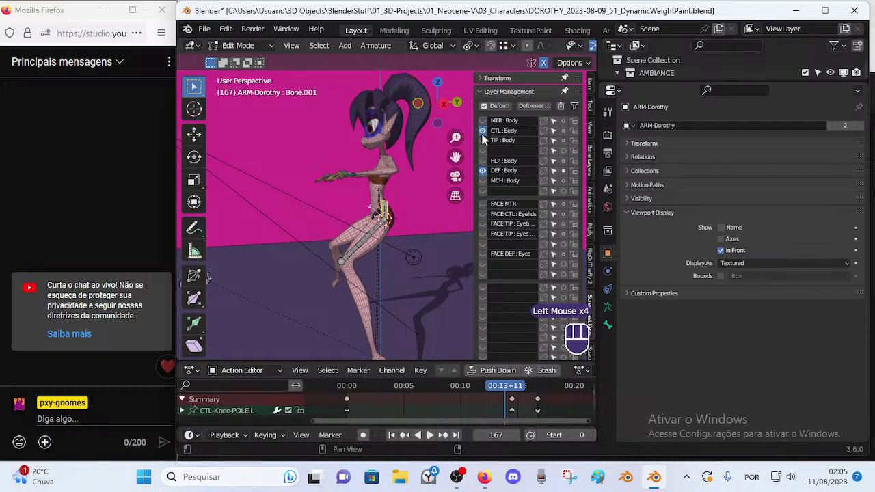
pyautogui.click(482, 121)
pyautogui.scroll(-2, 342, 236)
pyautogui.scroll(1, 350, 247)
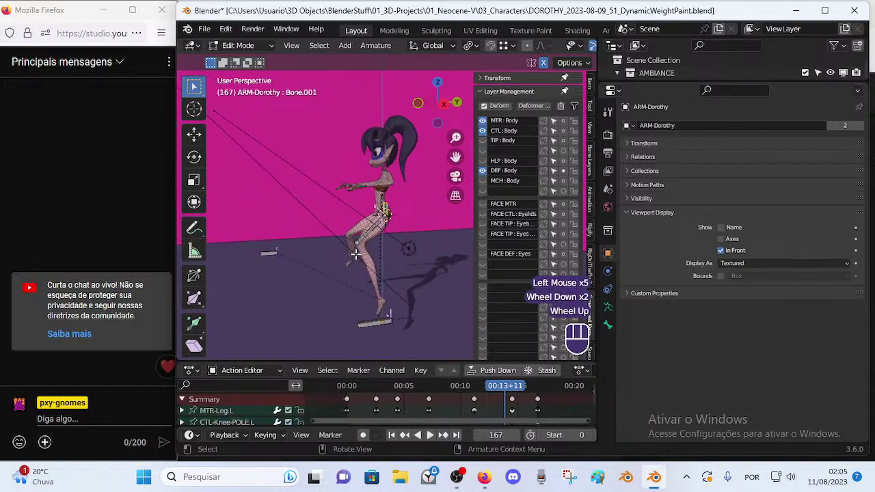
pyautogui.scroll(1, 378, 233)
pyautogui.click(482, 140)
pyautogui.click(481, 140)
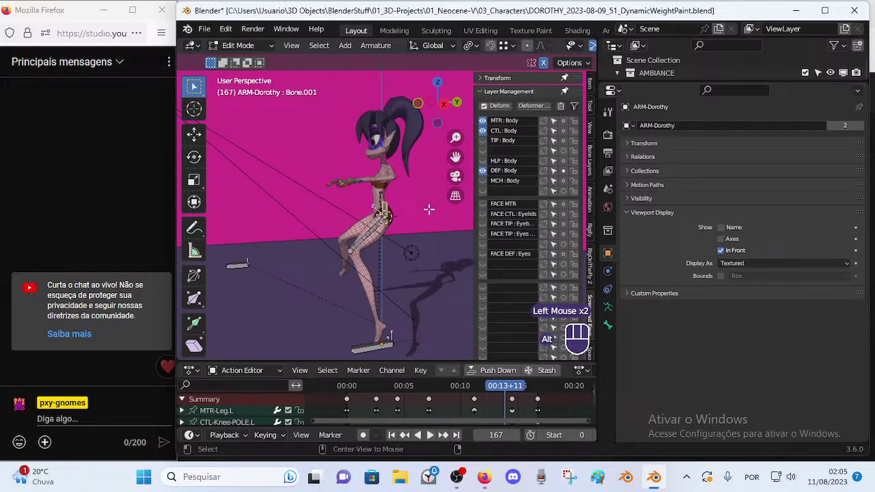
pyautogui.hotkey('alt', 'h')
# - Align the new hip bone to the ROOT bone
pyautogui.click(389, 207)
pyautogui.keyDown('shift'); pyautogui.moveTo(396, 248); pyautogui.dragTo(386, 203, button='middle'); pyautogui.keyUp('shift')
pyautogui.moveTo(395, 281); pyautogui.dragTo(373, 232, button='middle')
pyautogui.keyDown('shift'); pyautogui.click(389, 295); pyautogui.keyUp('shift')
pyautogui.hotkey('ctrl', 'alt', 'a')
pyautogui.scroll(2, 324, 232)
pyautogui.press('n')
# - Rename the new bone as DEF-LEG-Buttocks.L
pyautogui.moveTo(373, 232); pyautogui.dragTo(385, 228, button='middle')
pyautogui.click(307, 221)
pyautogui.press('F2')
pyautogui.write('Bu')
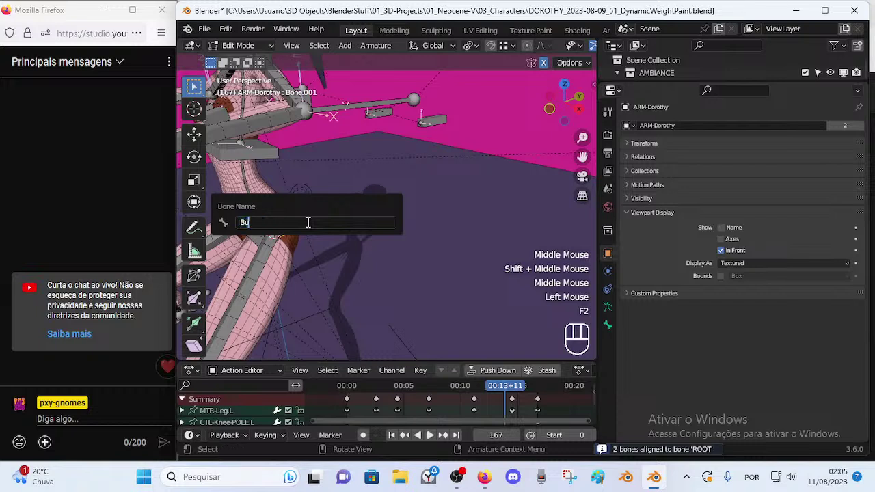
pyautogui.write('ttocks.L')
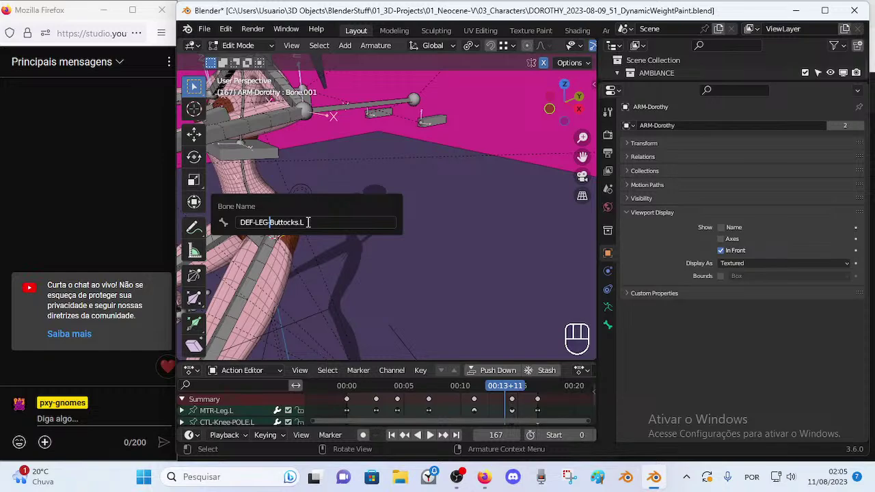
pyautogui.press('Return')
# - Select the DEF-LEG-Buttocks.L bone and turn on X-ray display
pyautogui.keyDown('shift'); pyautogui.moveTo(307, 220); pyautogui.dragTo(381, 274, button='middle'); pyautogui.keyUp('shift')
pyautogui.scroll(2, 336, 255)
pyautogui.click(363, 286)
pyautogui.hotkey('alt', 'z')
# - Try moving the DEF-LEG-Buttocks.L bone along the global X axis, then undo the moves
pyautogui.press('g')
pyautogui.press('x')
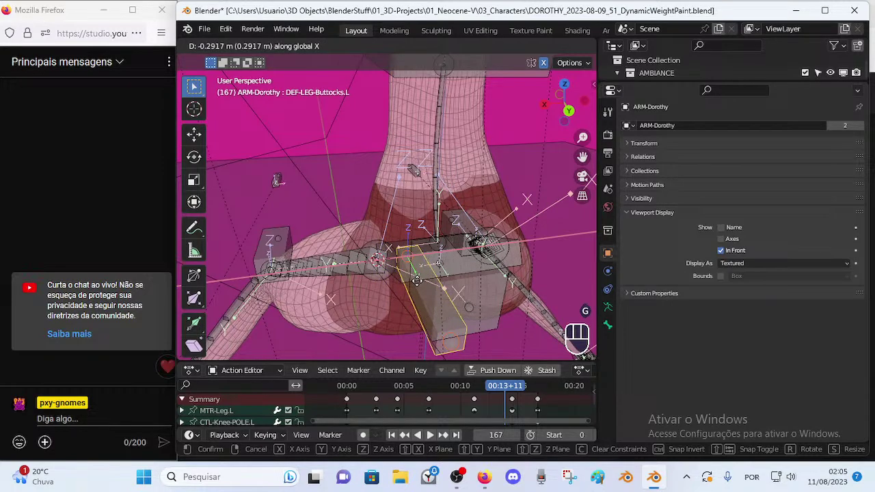
pyautogui.click(416, 280)
pyautogui.moveTo(417, 281); pyautogui.dragTo(399, 286, button='middle')
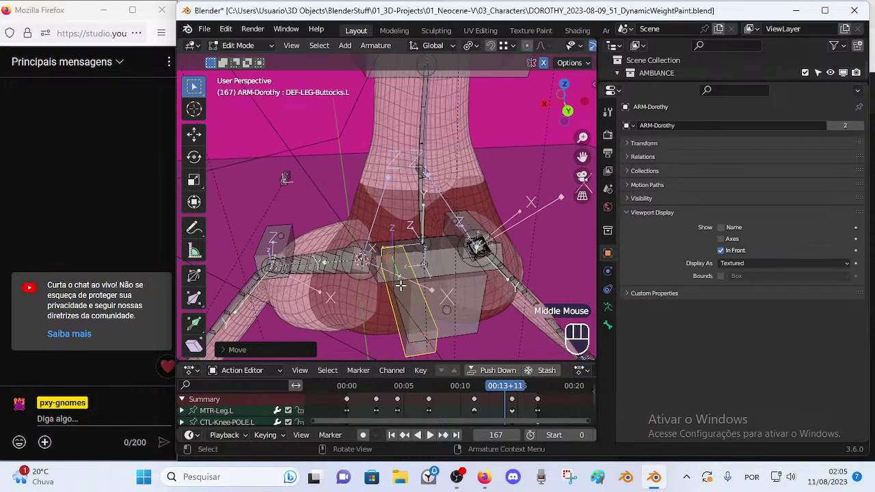
pyautogui.press('g')
pyautogui.press('x')
pyautogui.click(388, 287)
pyautogui.hotkey('ctrl', 'z')
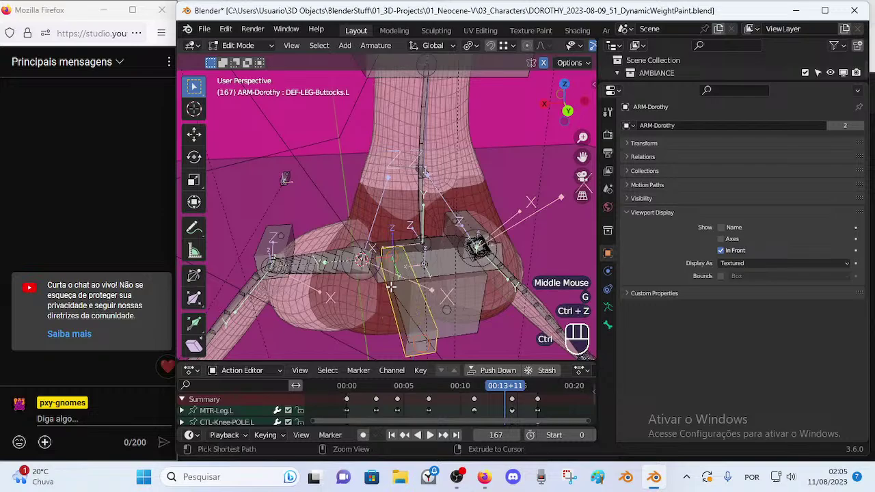
pyautogui.hotkey('ctrl', 'z')
pyautogui.moveTo(391, 287); pyautogui.dragTo(437, 257, button='middle')
pyautogui.press('Tab')
pyautogui.press('Tab')
pyautogui.rightClick(461, 232)
pyautogui.press('Tab')
pyautogui.press('Tab')
# - Parent the DEF-LEG-Buttocks.L bone to DEF-LEG-Thigh.L
pyautogui.click(381, 263)
pyautogui.moveTo(382, 264); pyautogui.dragTo(433, 299, button='middle')
pyautogui.keyDown('shift'); pyautogui.click(423, 300); pyautogui.keyUp('shift')
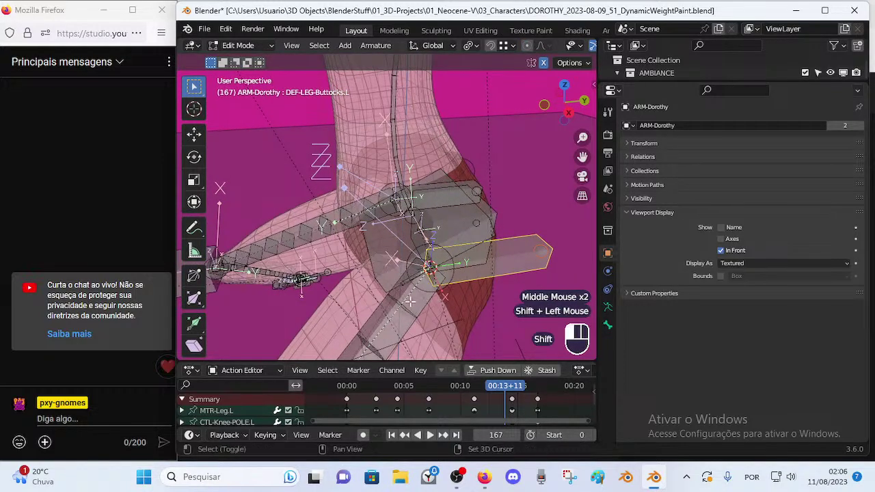
pyautogui.hotkey('ctrl', 'p')
pyautogui.click(468, 293)
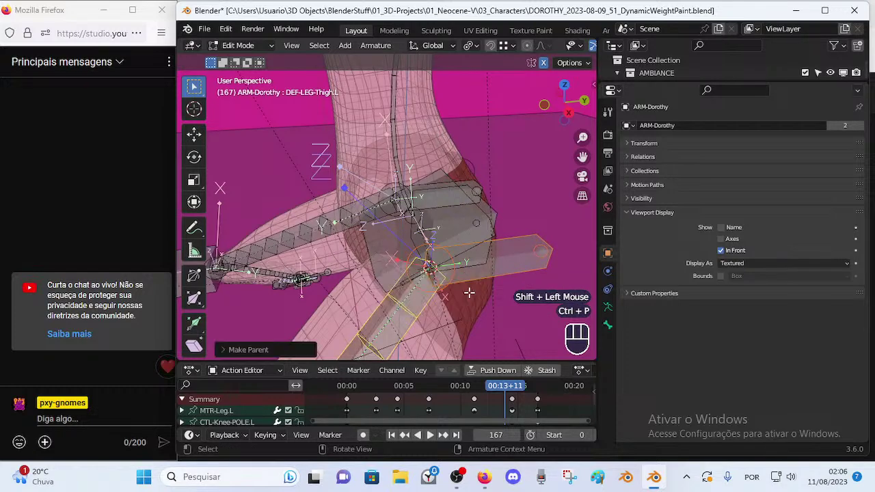
pyautogui.keyDown('shift'); pyautogui.moveTo(469, 293); pyautogui.dragTo(443, 303, button='middle'); pyautogui.keyUp('shift')
pyautogui.click(393, 309)
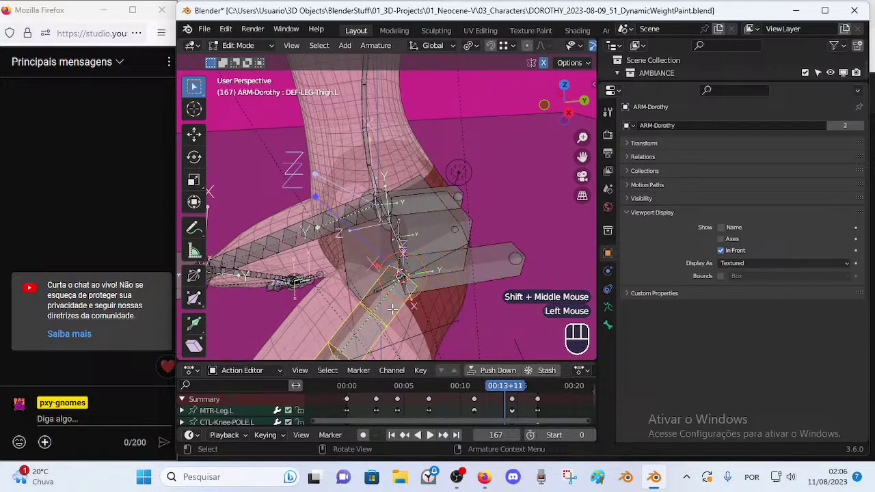
pyautogui.scroll(-1, 431, 281)
pyautogui.scroll(1, 431, 282)
# - Rotate the DEF-LEG-Buttocks.L bone downward about the global X axis and scale it down to fit inside the buttock
pyautogui.click(486, 279)
pyautogui.moveTo(486, 279); pyautogui.dragTo(428, 236, button='middle')
pyautogui.press('Tab')
pyautogui.press('Tab')
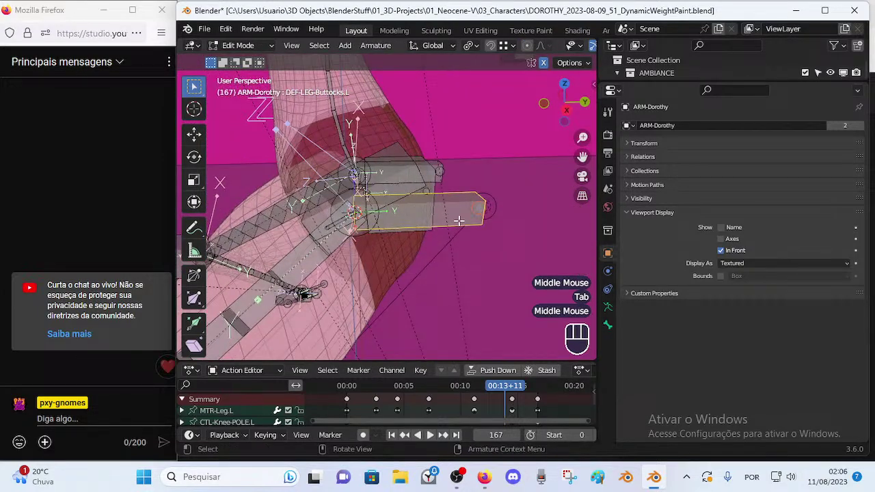
pyautogui.press('r')
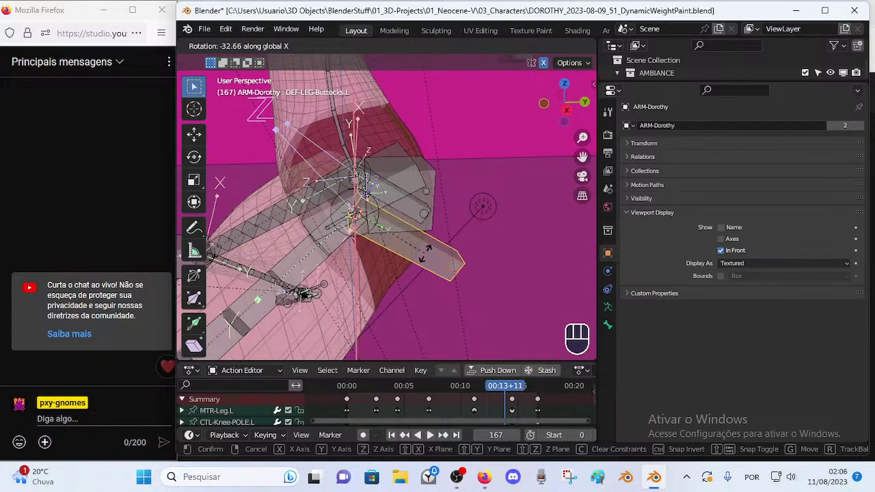
pyautogui.click(430, 247)
pyautogui.press('s')
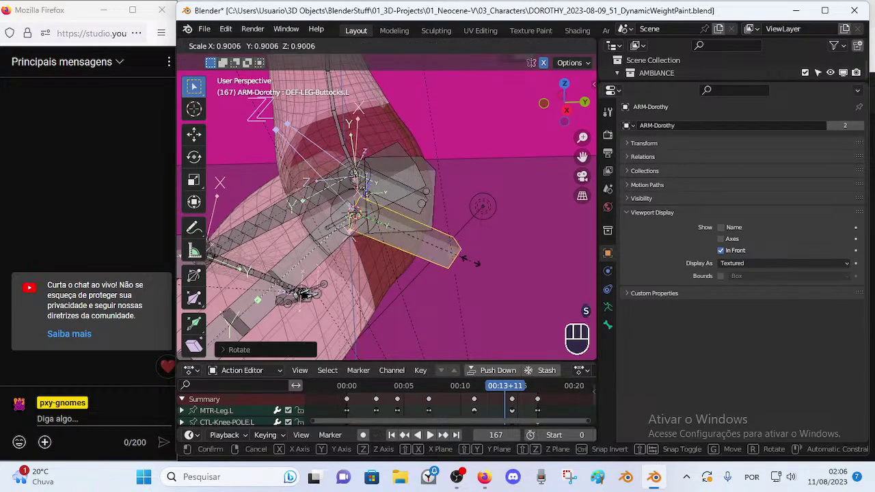
pyautogui.click(429, 246)
pyautogui.moveTo(428, 246); pyautogui.dragTo(366, 246, button='middle')
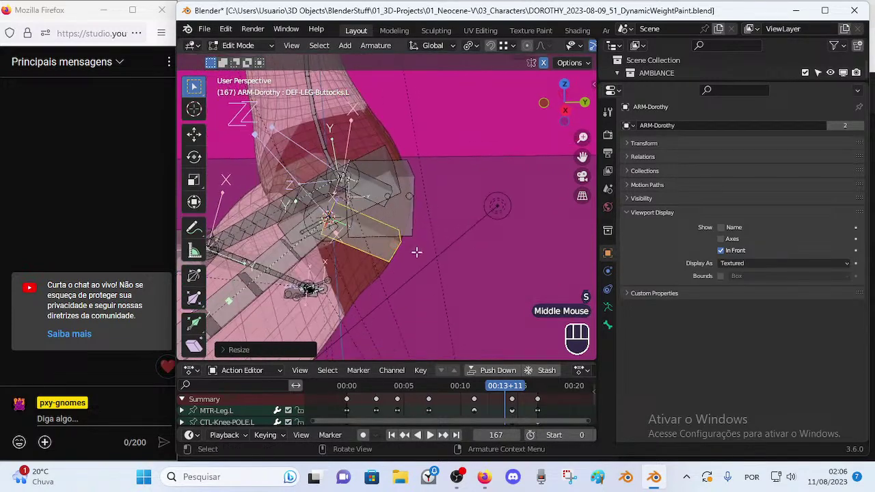
pyautogui.scroll(-2, 380, 239)
pyautogui.scroll(2, 380, 239)
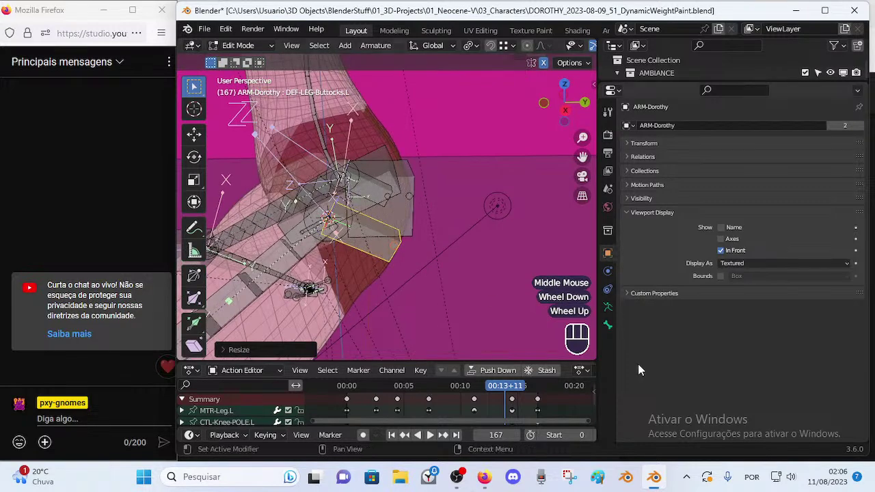
# - Display the bone properties of DEF-LEG-Buttocks.L and leave armature editing to view the posed hip
pyautogui.click(609, 326)
pyautogui.moveTo(562, 216); pyautogui.dragTo(367, 246, button='middle')
pyautogui.scroll(-1, 367, 246)
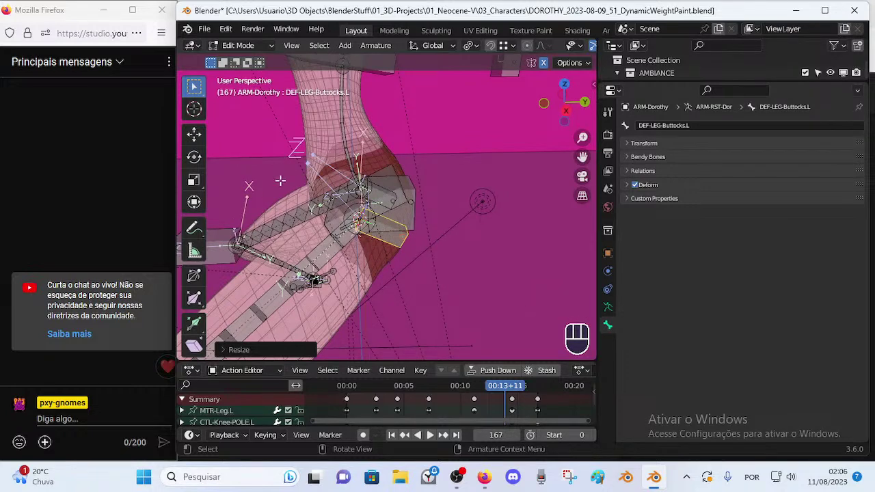
pyautogui.moveTo(397, 252); pyautogui.dragTo(375, 257, button='middle')
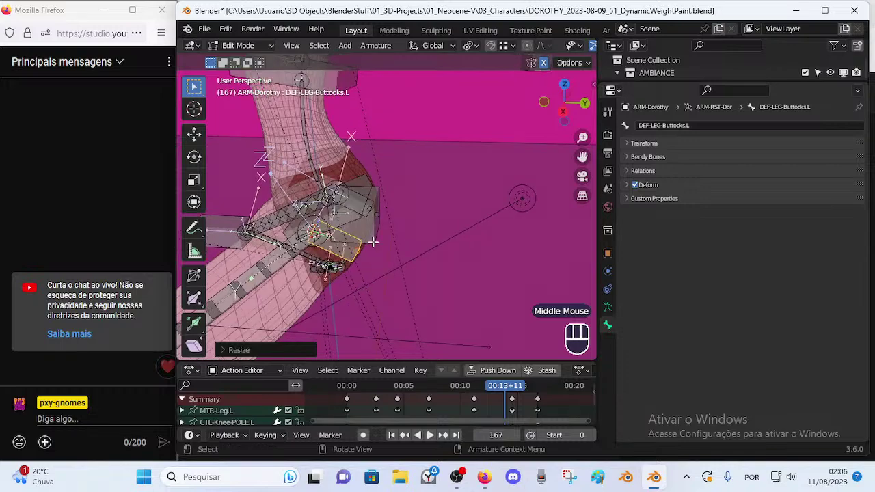
pyautogui.moveTo(394, 204); pyautogui.dragTo(301, 225, button='middle')
pyautogui.moveTo(281, 137); pyautogui.dragTo(358, 226, button='middle')
pyautogui.moveTo(473, 186); pyautogui.dragTo(390, 238, button='middle')
pyautogui.hotkey('ctrl', 'Tab')
pyautogui.press('o')
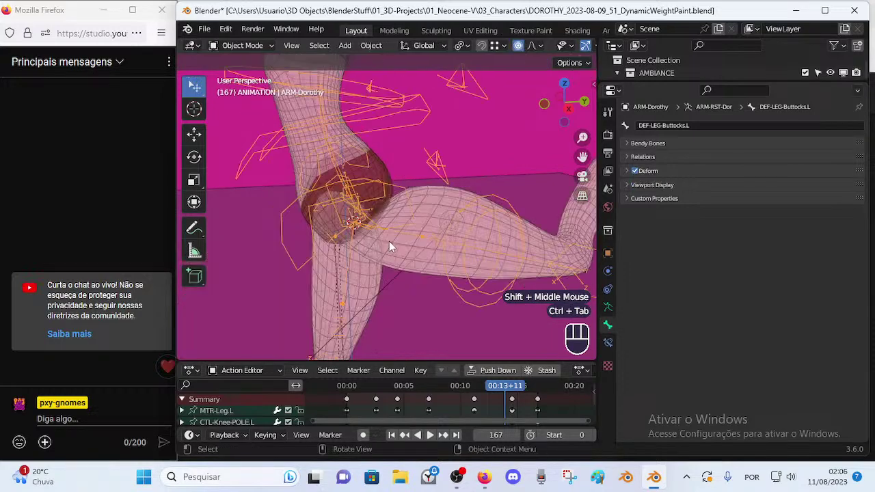
# - Examine the posed hip and left buttock of 00_Body from several angles
pyautogui.moveTo(389, 205); pyautogui.dragTo(369, 230, button='middle')
pyautogui.click(348, 205)
pyautogui.click(349, 205)
pyautogui.click(348, 204)
pyautogui.click(391, 223)
pyautogui.moveTo(391, 223); pyautogui.dragTo(369, 222, button='middle')
pyautogui.click(465, 214)
pyautogui.click(466, 215)
pyautogui.moveTo(296, 230); pyautogui.dragTo(356, 227, button='middle')
pyautogui.click(354, 221)
pyautogui.click(350, 219)
pyautogui.click(361, 273)
pyautogui.moveTo(361, 276); pyautogui.dragTo(425, 276, button='middle')
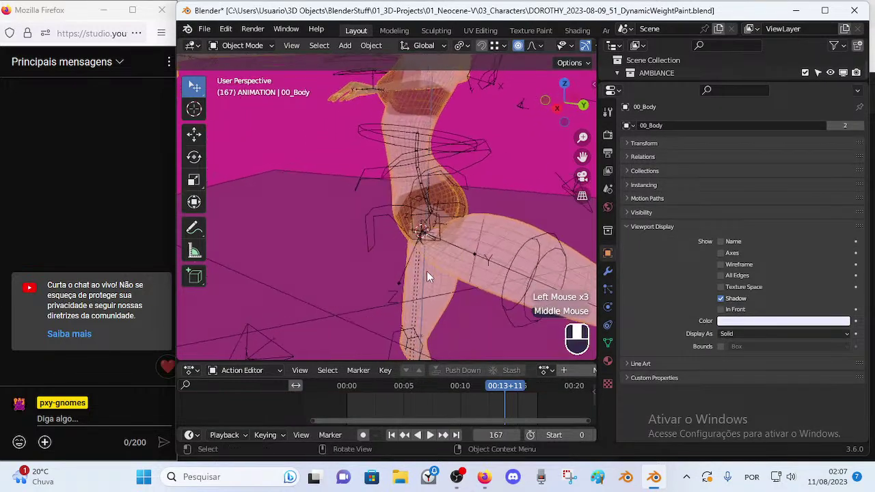
# - Put the character's armature in Pose Mode and add a Copy Rotation constraint to DEF-LEG-Buttocks.L targeting DEF-LEG-Thigh.L
pyautogui.moveTo(414, 219); pyautogui.dragTo(415, 282, button='middle')
pyautogui.click(371, 219)
pyautogui.click(371, 217)
pyautogui.press('Tab')
pyautogui.scroll(1, 403, 243)
pyautogui.hotkey('ctrl', 'Tab')
pyautogui.keyDown('shift'); pyautogui.moveTo(481, 284); pyautogui.dragTo(499, 194, button='middle'); pyautogui.keyUp('shift')
pyautogui.press('Tab')
pyautogui.hotkey('ctrl', 'Tab')
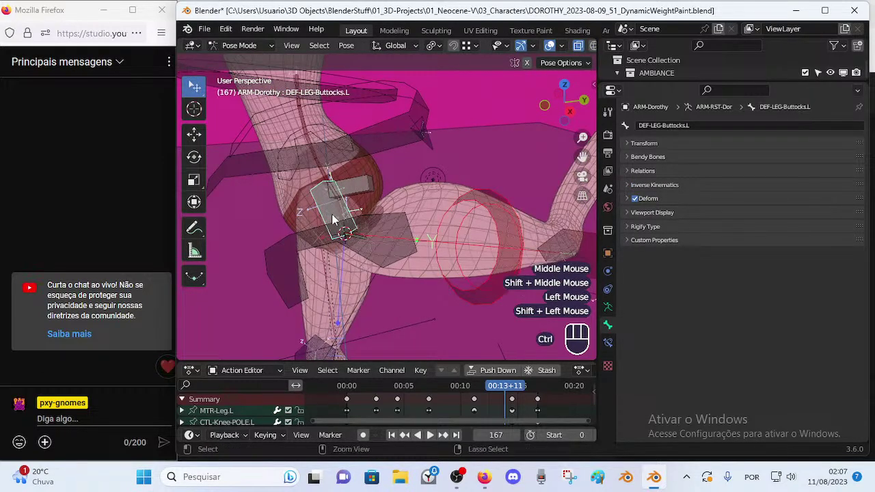
pyautogui.hotkey('ctrl', 'shift', 'c')
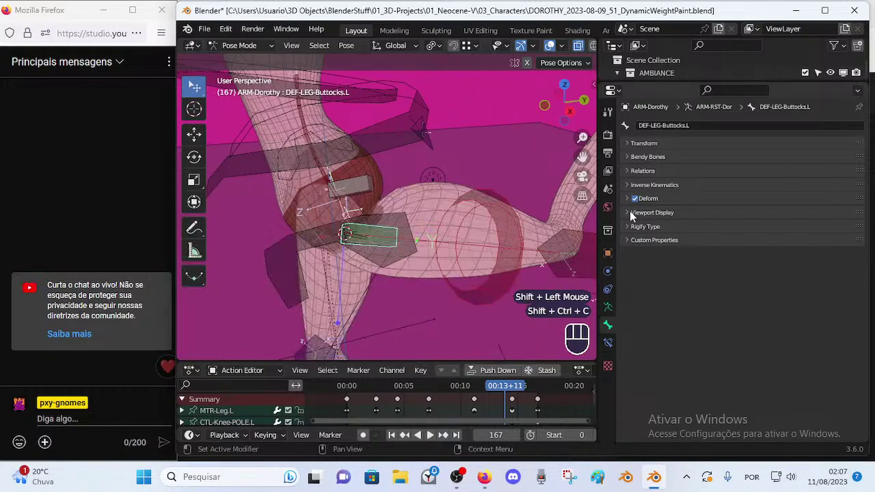
# - Set the buttock bone's Copy Rotation target space to Local Space (Owner Orientation) and its owner space to Local Space
pyautogui.click(609, 342)
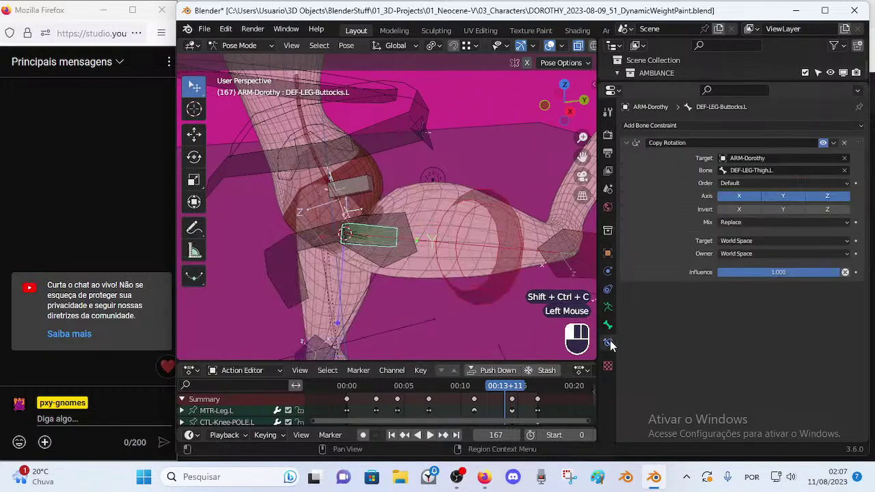
pyautogui.click(743, 241)
pyautogui.click(738, 281)
pyautogui.click(736, 254)
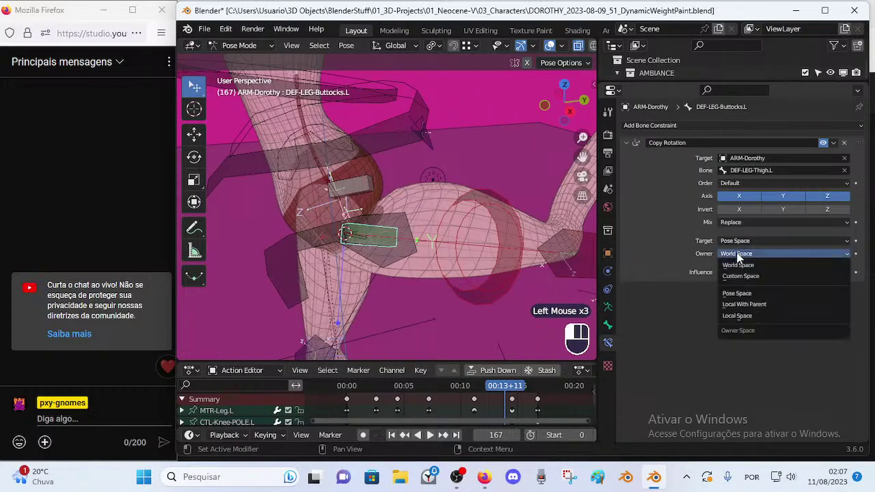
pyautogui.click(736, 316)
pyautogui.click(744, 240)
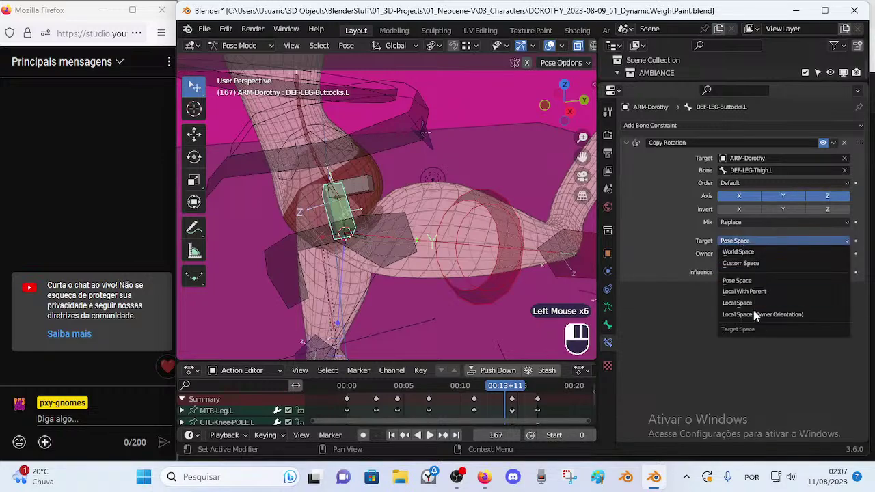
pyautogui.click(752, 318)
pyautogui.moveTo(339, 196); pyautogui.dragTo(440, 171, button='middle')
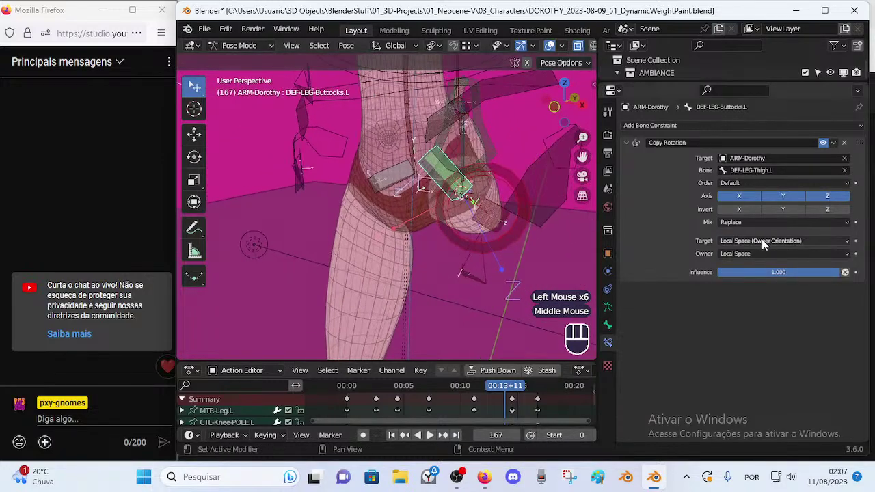
# - Try Local With Parent as both the target and owner space of the buttock bone's Copy Rotation constraint
pyautogui.click(758, 254)
pyautogui.click(759, 251)
pyautogui.click(758, 245)
pyautogui.click(745, 303)
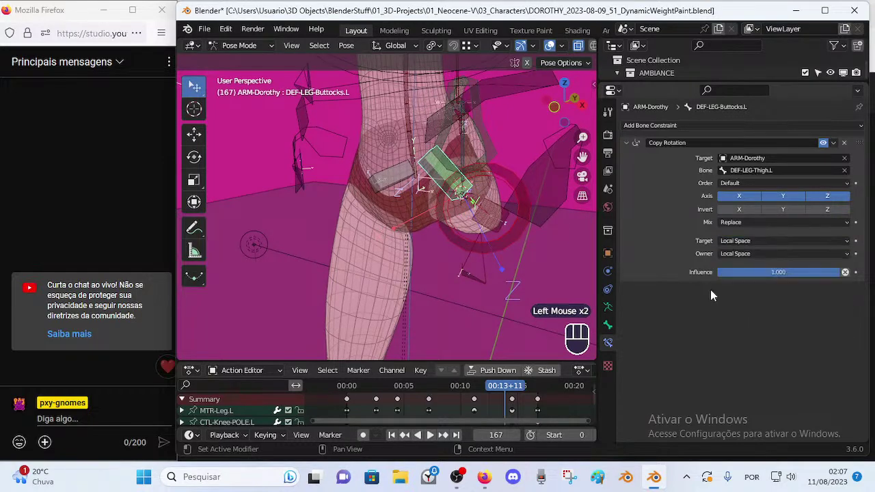
pyautogui.click(763, 252)
pyautogui.click(764, 303)
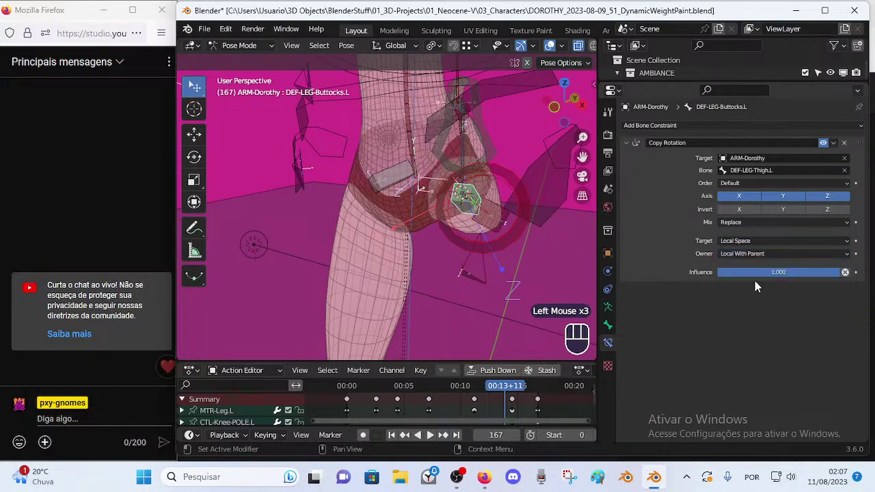
pyautogui.moveTo(521, 216); pyautogui.dragTo(385, 222, button='middle')
pyautogui.click(746, 242)
pyautogui.click(750, 294)
pyautogui.moveTo(385, 222); pyautogui.dragTo(408, 236, button='middle')
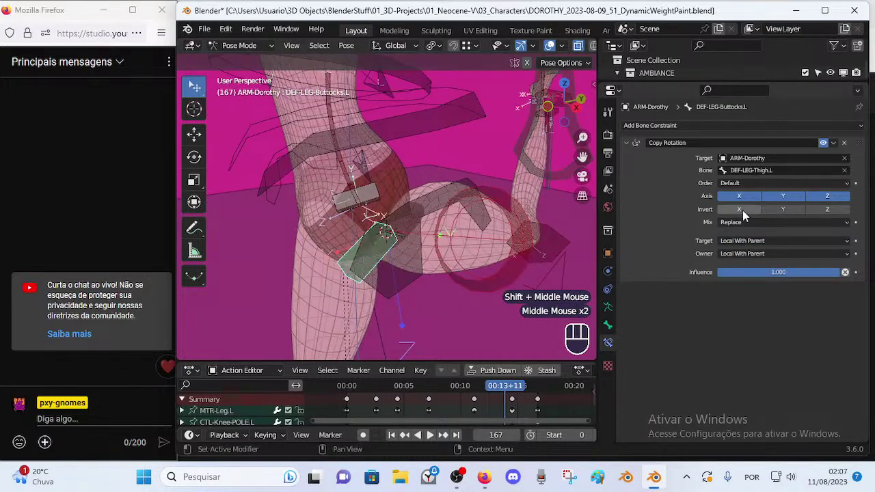
# - Try inverting the X axis of the buttock bone's Copy Rotation and test it by moving MTR-Leg.L
pyautogui.scroll(-2, 509, 198)
pyautogui.moveTo(509, 198)
pyautogui.mouseDown(button='middle')
pyautogui.moveTo(504, 206)
pyautogui.moveTo(546, 192)
pyautogui.moveTo(520, 186)
pyautogui.mouseUp(button='middle')
pyautogui.scroll(-1, 508, 196)
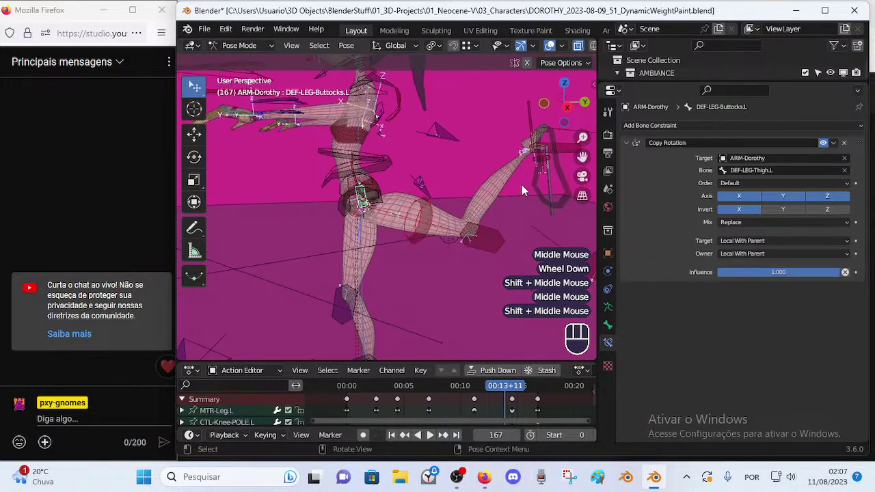
pyautogui.click(520, 186)
pyautogui.press('g')
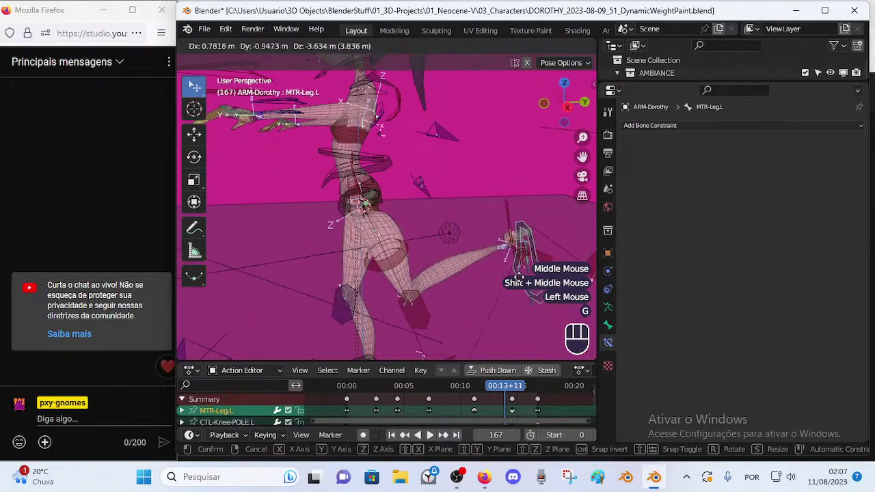
pyautogui.click(463, 284)
pyautogui.moveTo(463, 283); pyautogui.dragTo(466, 274, button='middle')
pyautogui.press('g')
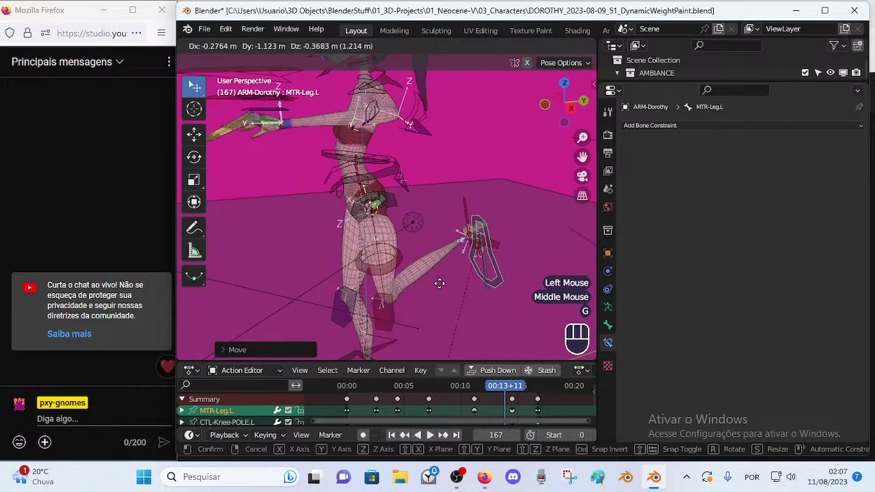
pyautogui.click(393, 206)
pyautogui.click(393, 206)
pyautogui.click(393, 209)
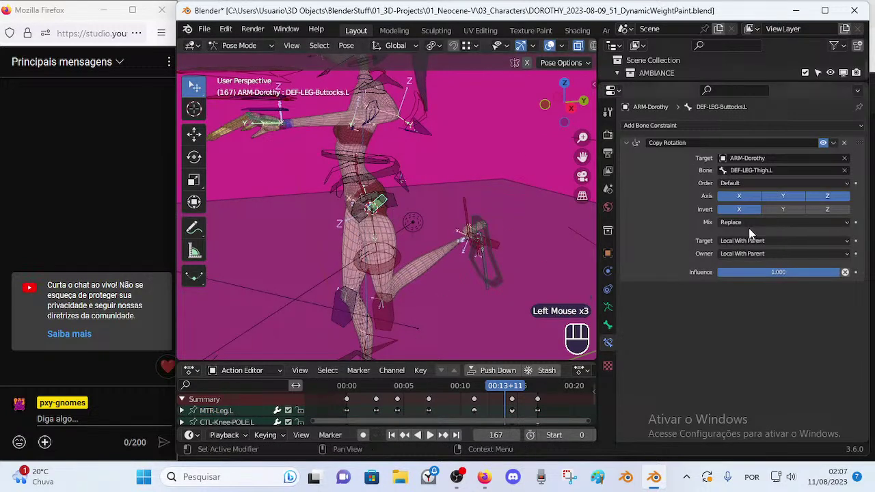
# - Turn off the X inversion on the buttock bone's Copy Rotation and set both target and owner spaces to Local Space
pyautogui.click(477, 288)
pyautogui.press('g')
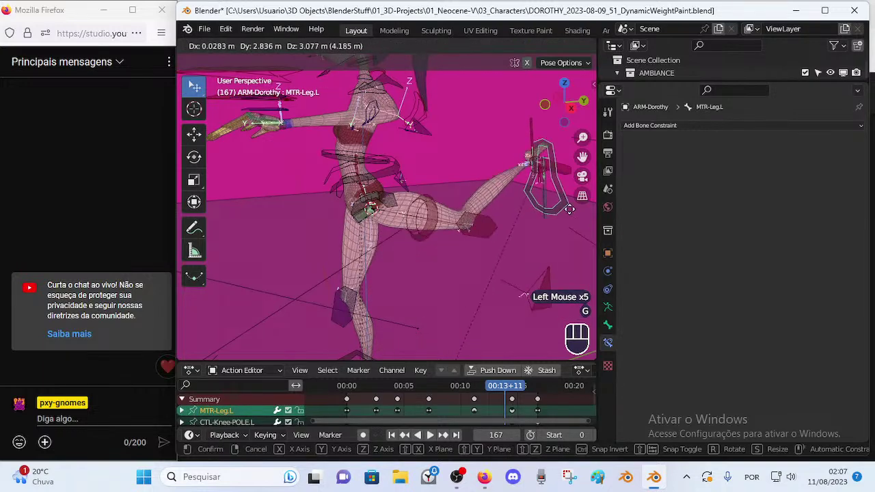
pyautogui.click(401, 237)
pyautogui.click(401, 237)
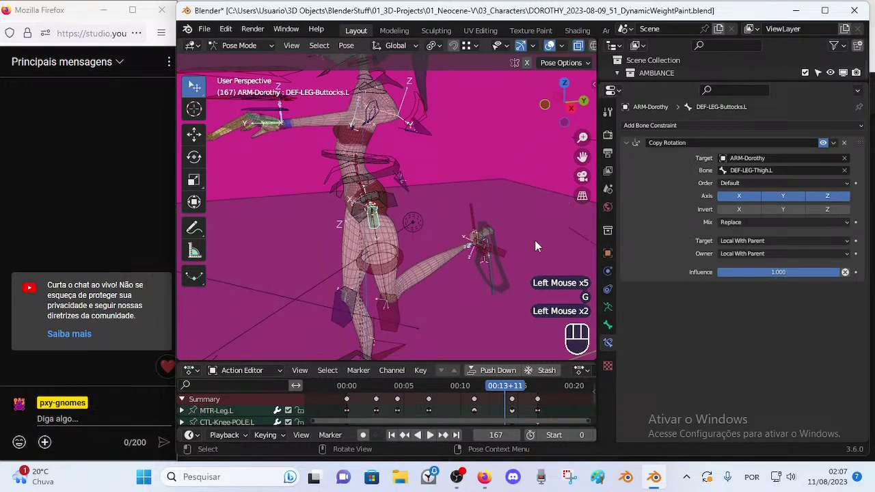
pyautogui.click(718, 241)
pyautogui.click(741, 301)
pyautogui.click(747, 253)
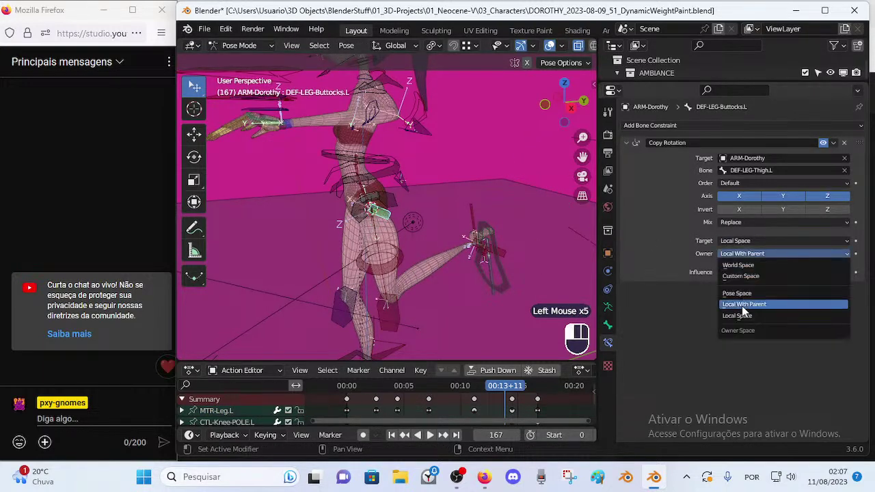
pyautogui.click(740, 310)
# - Move MTR-Leg.L through raised and lowered positions to test how the buttock bone follows the thigh
pyautogui.click(506, 287)
pyautogui.press('g')
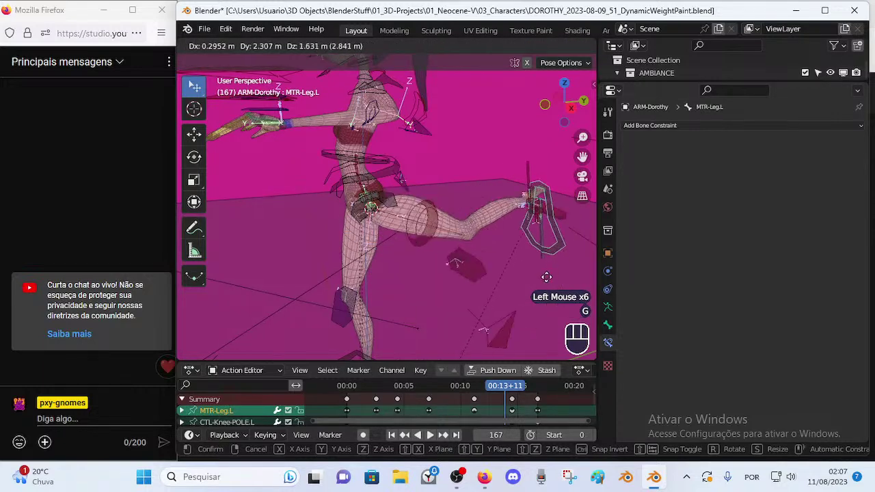
pyautogui.click(515, 282)
pyautogui.moveTo(516, 283); pyautogui.dragTo(436, 287, button='middle')
pyautogui.press('g')
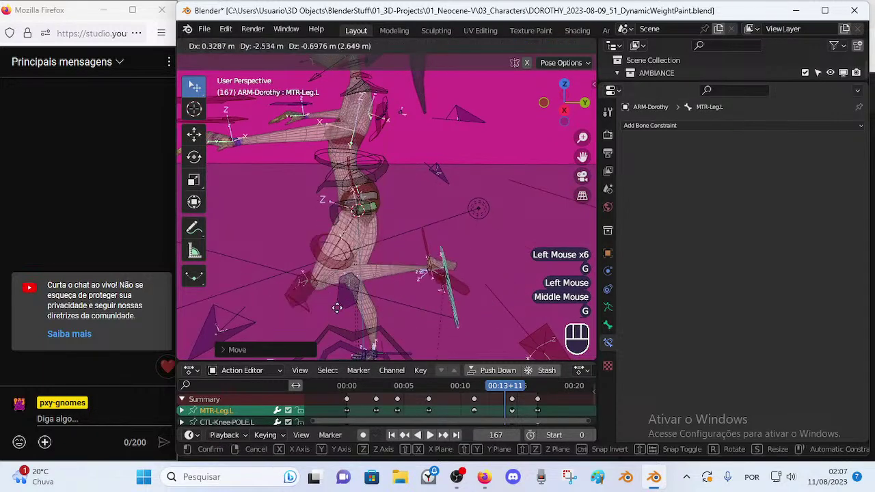
pyautogui.click(475, 242)
# - Scrub the leg animation back and examine the buttock bone at the hip from the front
pyautogui.scroll(2, 475, 242)
pyautogui.keyDown('shift'); pyautogui.moveTo(475, 242); pyautogui.dragTo(451, 233, button='middle'); pyautogui.keyUp('shift')
pyautogui.moveTo(451, 233); pyautogui.dragTo(490, 196, button='middle')
pyautogui.moveTo(502, 385); pyautogui.dragTo(461, 395)
pyautogui.moveTo(402, 234); pyautogui.dragTo(376, 243, button='middle')
pyautogui.keyDown('shift'); pyautogui.moveTo(376, 243); pyautogui.dragTo(397, 270, button='middle'); pyautogui.keyUp('shift')
pyautogui.keyDown('shift'); pyautogui.moveTo(397, 270); pyautogui.dragTo(441, 273, button='middle'); pyautogui.keyUp('shift')
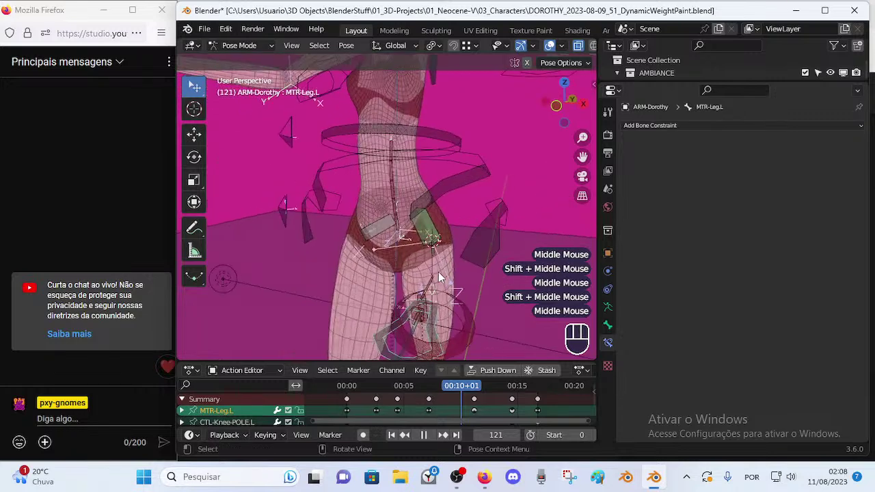
pyautogui.moveTo(456, 387); pyautogui.dragTo(433, 384)
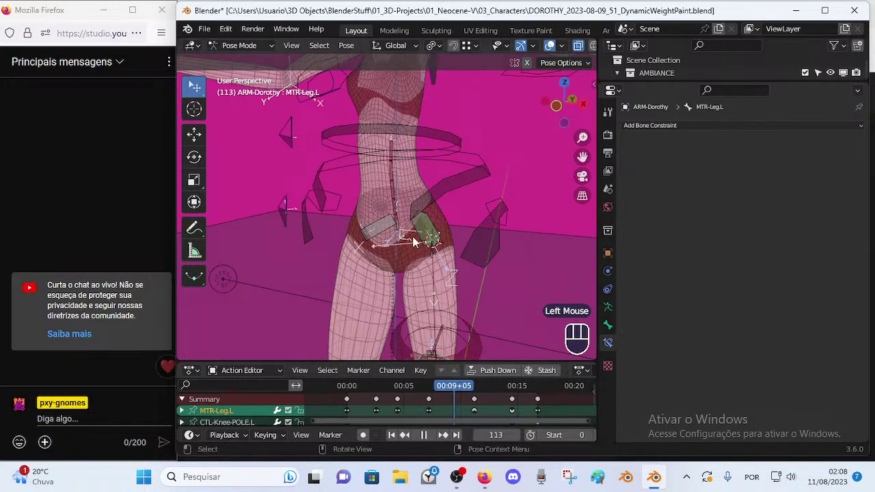
# - Clear the parent of DEF-LEG-Buttocks.L in Edit Mode and return to the pose
pyautogui.click(434, 234)
pyautogui.press('Tab')
pyautogui.moveTo(434, 234); pyautogui.dragTo(410, 281, button='middle')
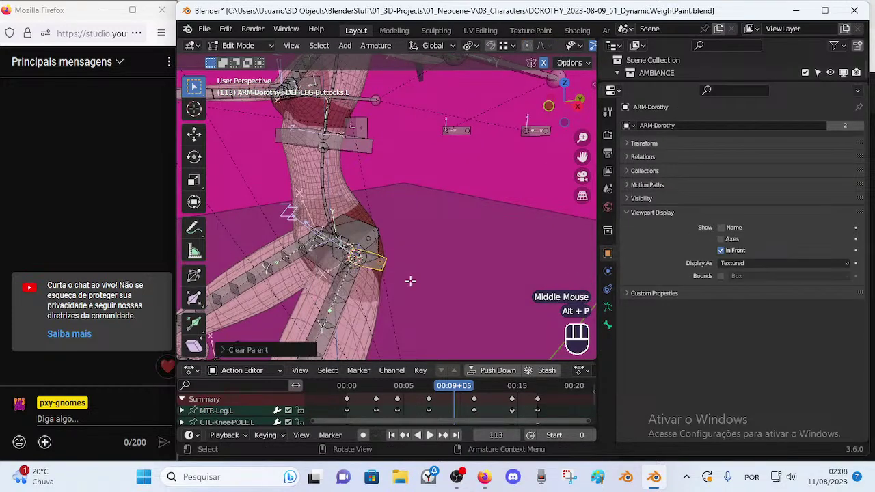
pyautogui.press('Tab')
pyautogui.moveTo(410, 281); pyautogui.dragTo(428, 347, button='middle')
# - Set the buttock bone's Copy Rotation target space to Local Space (Owner Orientation) and scrub the animation to check its rotation
pyautogui.moveTo(454, 387)
pyautogui.mouseDown()
pyautogui.moveTo(504, 387)
pyautogui.moveTo(351, 387)
pyautogui.moveTo(457, 387)
pyautogui.mouseUp()
pyautogui.click(734, 241)
pyautogui.click(740, 315)
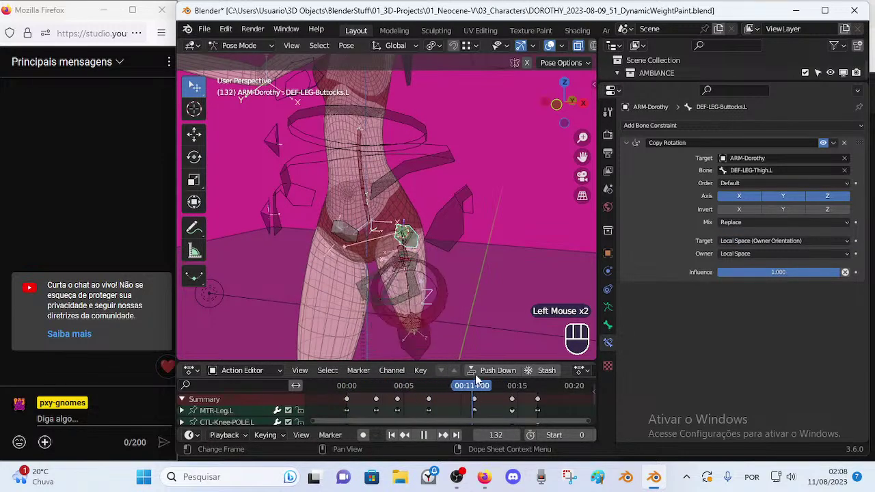
pyautogui.moveTo(379, 287); pyautogui.dragTo(391, 344, button='middle')
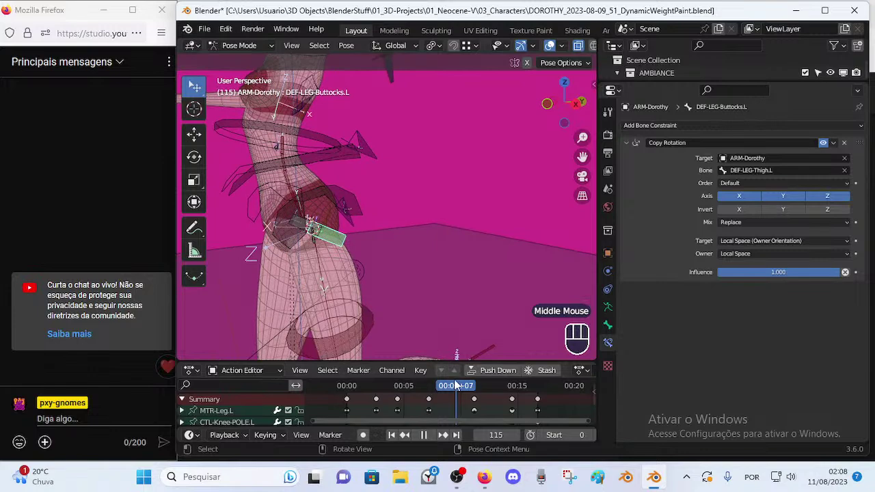
pyautogui.click(488, 388)
pyautogui.moveTo(489, 390); pyautogui.dragTo(445, 390)
pyautogui.scroll(2, 299, 287)
# - Parent DEF-LEG-Buttocks.L to the hip bone named Bone with Keep Offset and return to Pose Mode
pyautogui.moveTo(300, 287); pyautogui.dragTo(422, 264, button='middle')
pyautogui.press('Tab')
pyautogui.hotkey('ctrl', 'p')
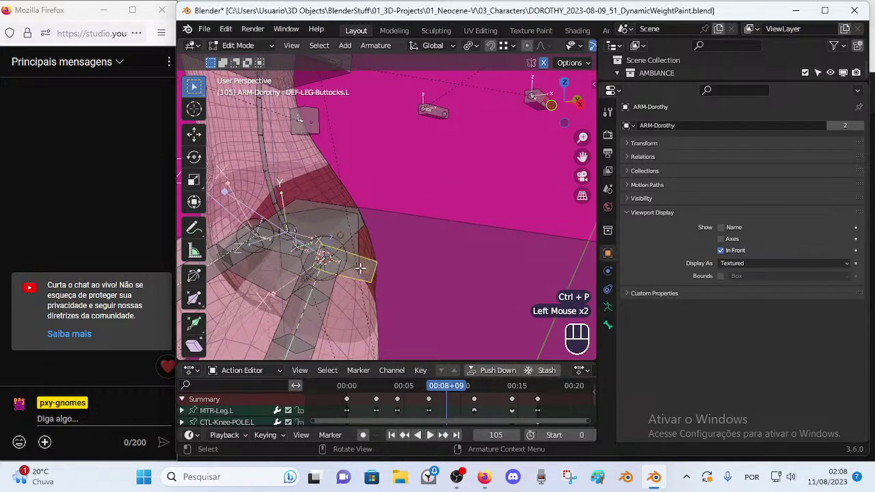
pyautogui.scroll(1, 303, 307)
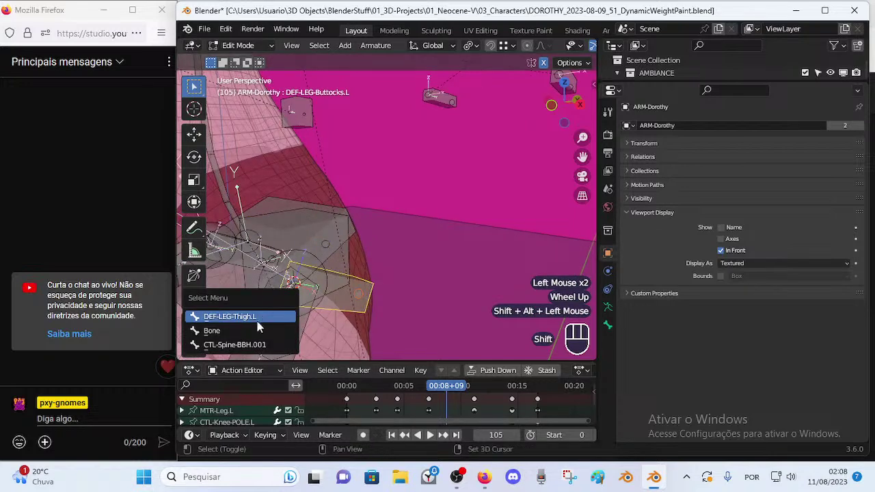
pyautogui.click(253, 332)
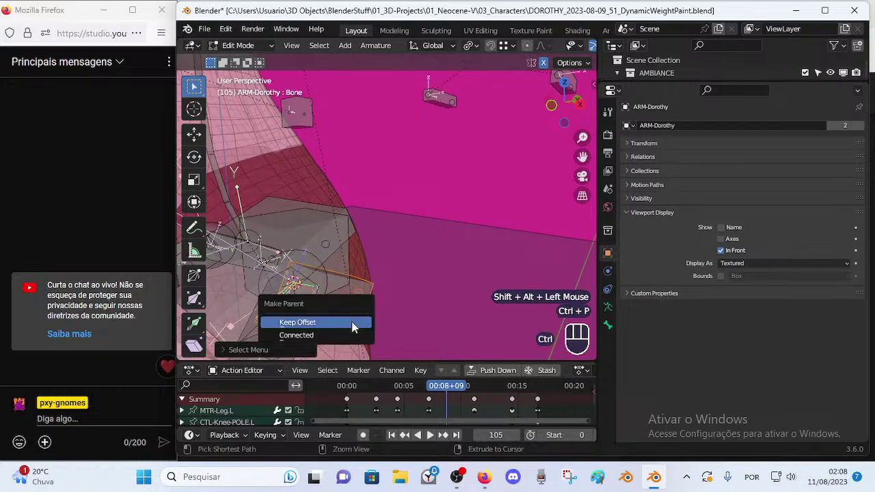
pyautogui.click(351, 324)
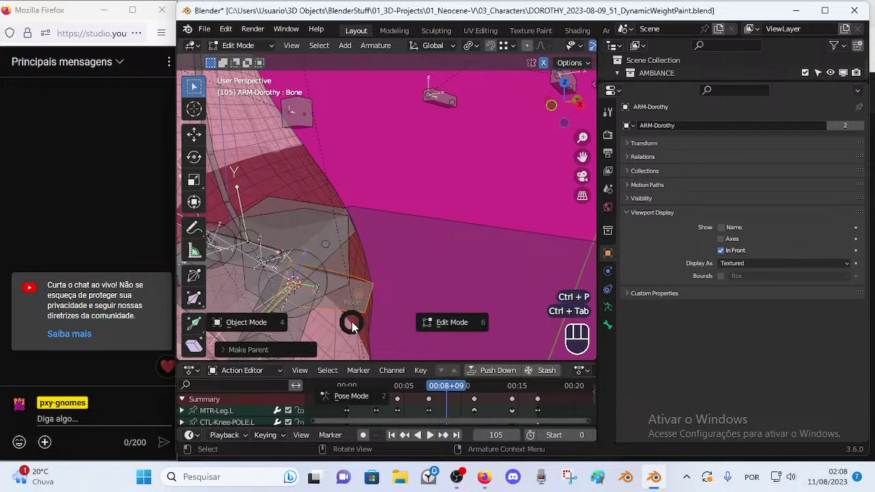
pyautogui.click(351, 396)
# - Review the Copy Rotation settings of the buttock bones, then test-move MTR-Leg.L and cancel the move
pyautogui.scroll(-4, 342, 287)
pyautogui.moveTo(348, 284); pyautogui.dragTo(372, 281, button='middle')
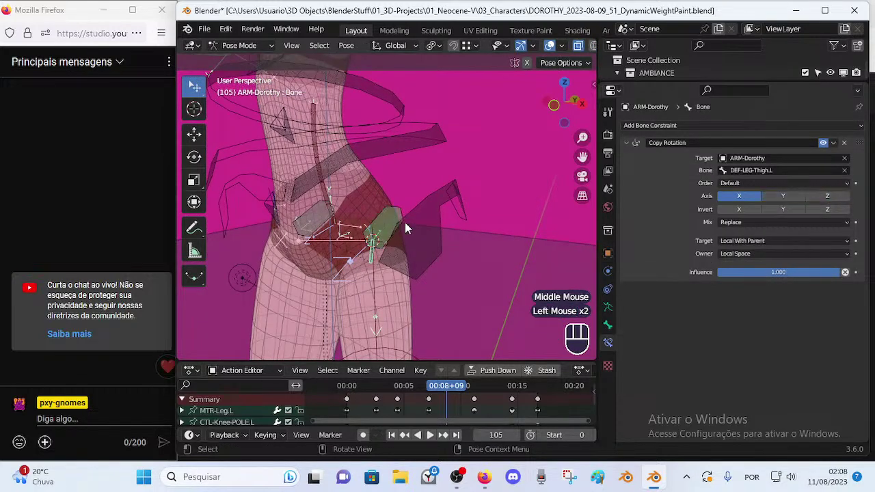
pyautogui.scroll(-2, 400, 224)
pyautogui.scroll(-2, 409, 294)
pyautogui.click(376, 348)
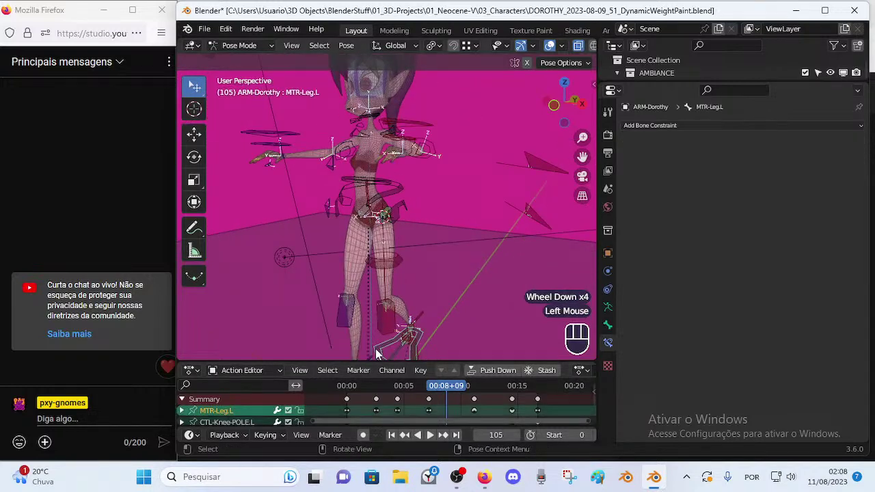
pyautogui.click(387, 209)
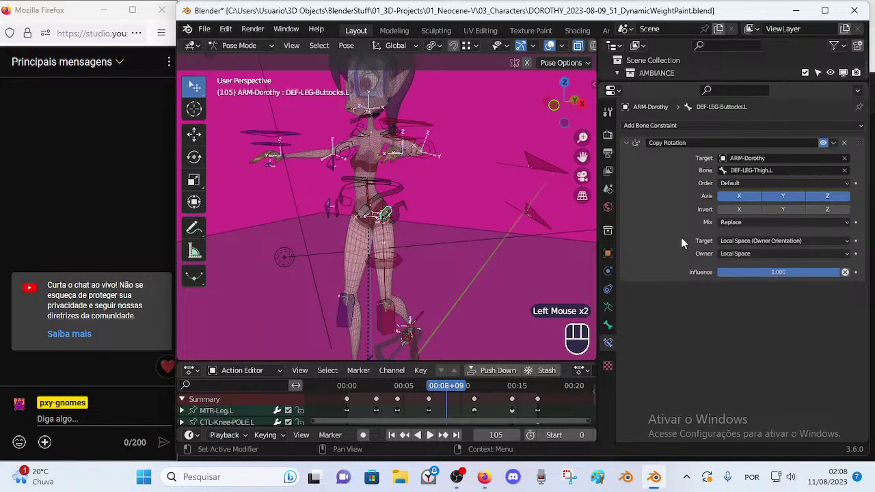
pyautogui.click(398, 351)
pyautogui.moveTo(398, 351); pyautogui.dragTo(437, 308, button='middle')
pyautogui.press('g')
pyautogui.press('Escape')
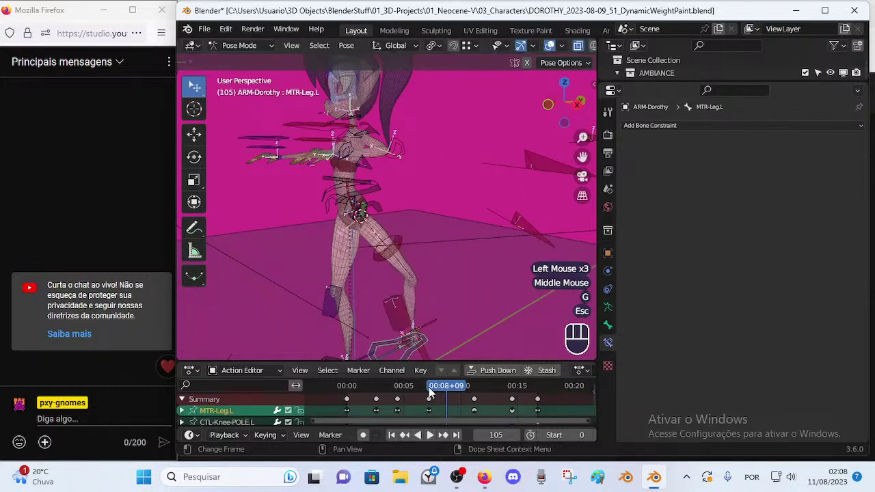
# - Scrub to frame 132, test-move MTR-Leg.L while watching the hip from behind, and cancel the move
pyautogui.click(461, 388)
pyautogui.moveTo(393, 321); pyautogui.dragTo(423, 286, button='middle')
pyautogui.scroll(3, 350, 275)
pyautogui.middleClick(393, 386)
pyautogui.moveTo(395, 386); pyautogui.dragTo(474, 387)
pyautogui.scroll(-2, 374, 291)
pyautogui.moveTo(374, 291); pyautogui.dragTo(273, 296, button='middle')
pyautogui.press('g')
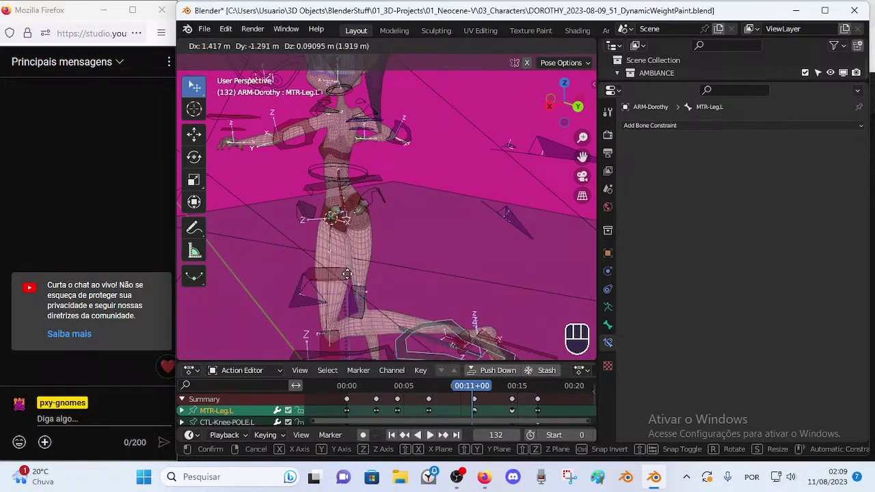
pyautogui.press('Escape')
# - Select all bones and scrub through the leg raise to examine the hip deformation up close and from the back
pyautogui.moveTo(355, 274); pyautogui.dragTo(421, 348, button='middle')
pyautogui.scroll(1, 404, 276)
pyautogui.scroll(1, 404, 277)
pyautogui.press('a')
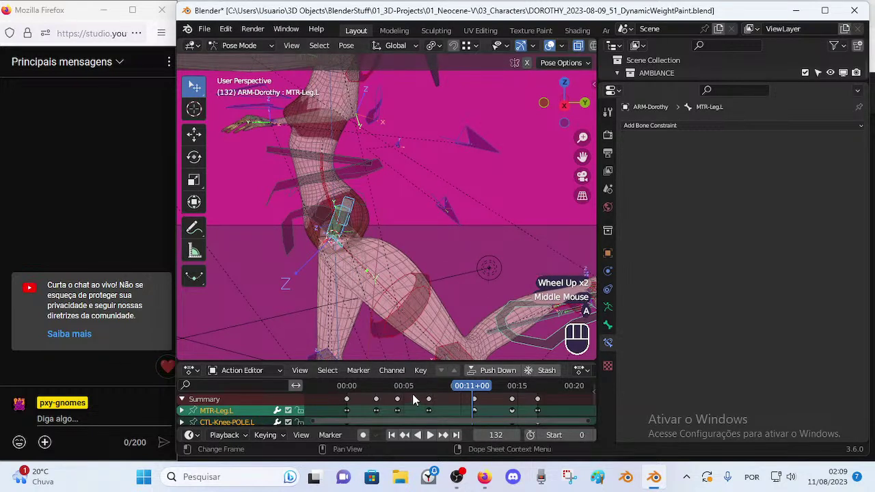
pyautogui.moveTo(471, 388); pyautogui.dragTo(504, 393)
pyautogui.hotkey('alt', 'a')
pyautogui.moveTo(383, 294); pyautogui.dragTo(371, 318, button='middle')
pyautogui.moveTo(521, 388); pyautogui.dragTo(456, 389)
pyautogui.scroll(-2, 432, 303)
pyautogui.scroll(-1, 432, 303)
pyautogui.moveTo(432, 303); pyautogui.dragTo(328, 284, button='middle')
pyautogui.scroll(-1, 373, 325)
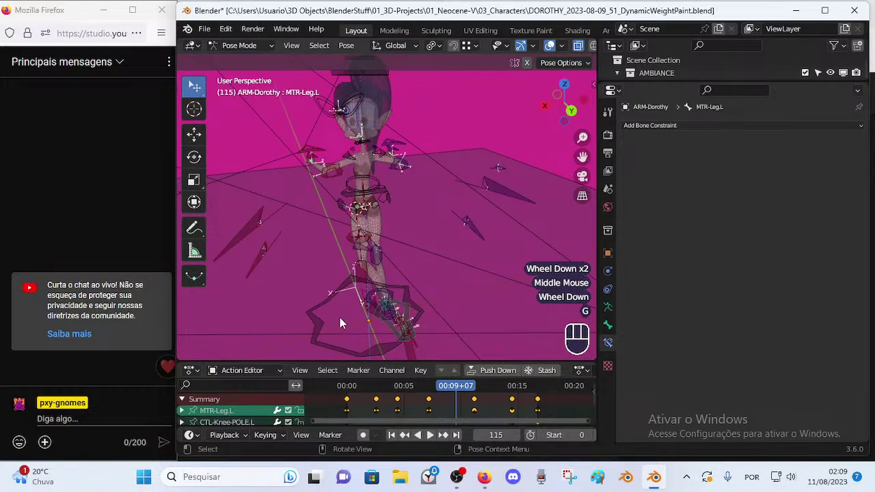
# - Test-move MTR-Leg.L, then go to frame 174 and examine the hip deformation of the raised leg up close
pyautogui.press('g')
pyautogui.click(264, 297)
pyautogui.moveTo(265, 297); pyautogui.dragTo(402, 378, button='middle')
pyautogui.scroll(3, 337, 283)
pyautogui.scroll(1, 337, 286)
pyautogui.moveTo(450, 386); pyautogui.dragTo(387, 309)
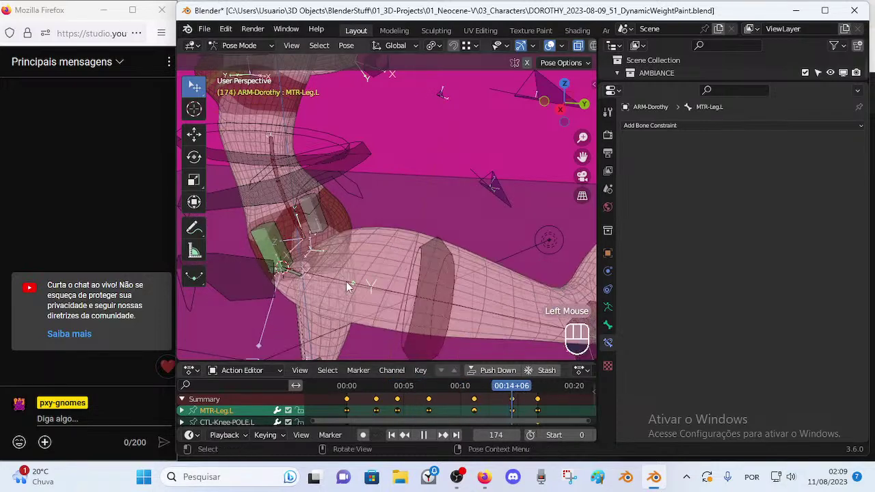
pyautogui.moveTo(386, 309); pyautogui.dragTo(398, 262, button='middle')
# - Set the Copy Rotation target space of DEF-LEG-Buttocks.L to Local Space and scrub back through the leg raise to check it
pyautogui.click(335, 236)
pyautogui.moveTo(335, 236); pyautogui.dragTo(399, 270, button='middle')
pyautogui.scroll(1, 353, 251)
pyautogui.scroll(-1, 349, 273)
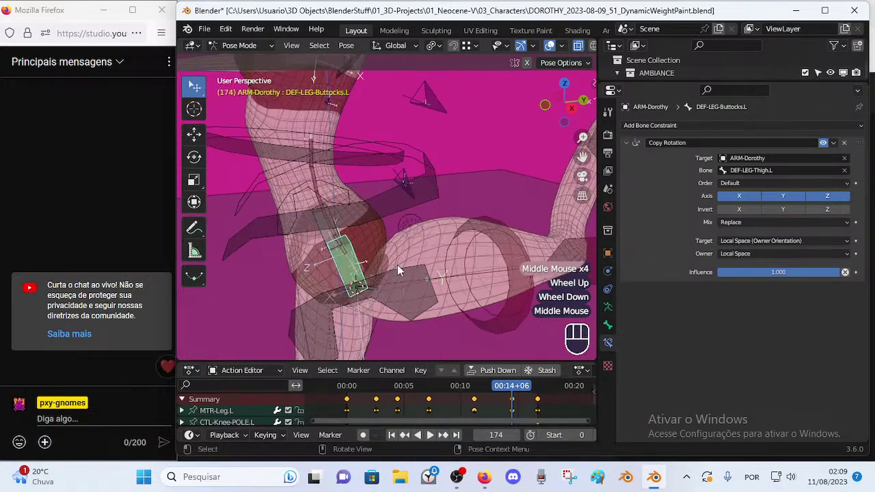
pyautogui.click(757, 243)
pyautogui.click(750, 303)
pyautogui.scroll(-2, 372, 313)
pyautogui.moveTo(509, 395); pyautogui.dragTo(443, 396)
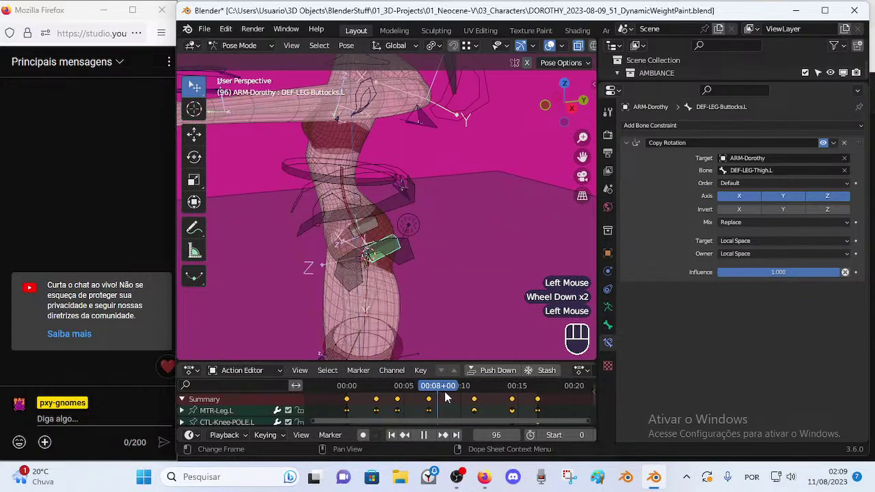
# - Try Local With Parent as the constraint's owner space, check it during the leg raise, and restore Local Space
pyautogui.click(733, 240)
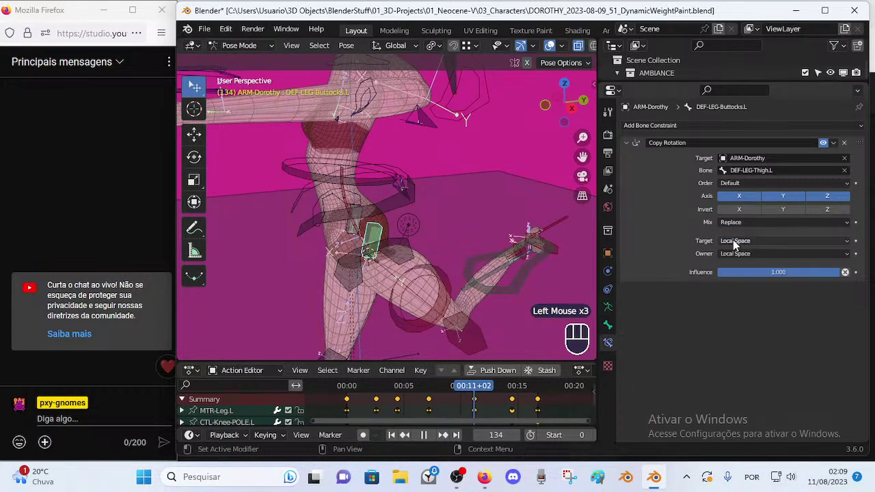
pyautogui.click(731, 253)
pyautogui.click(717, 308)
pyautogui.moveTo(424, 266); pyautogui.dragTo(381, 269, button='middle')
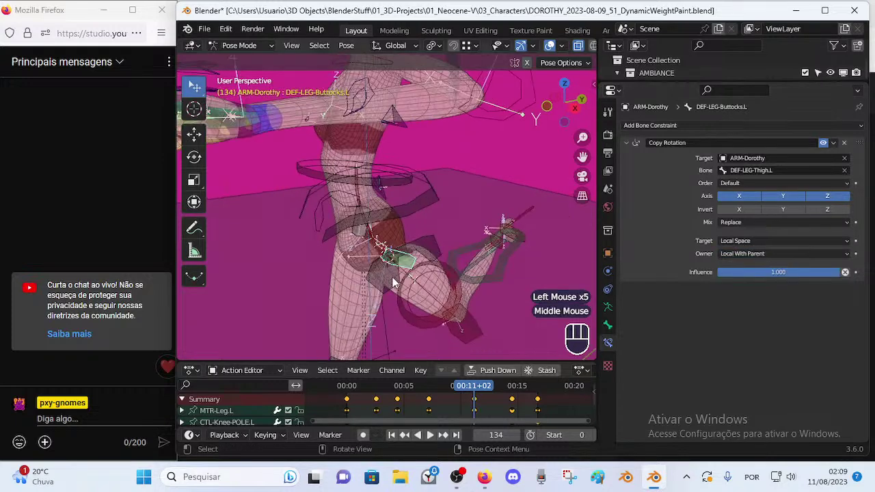
pyautogui.moveTo(487, 387); pyautogui.dragTo(460, 385)
pyautogui.click(757, 254)
pyautogui.click(745, 295)
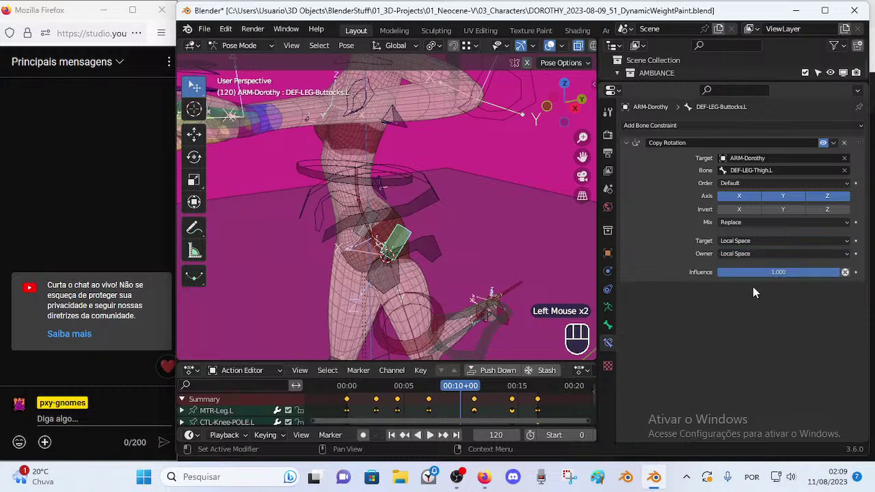
# - Try Local With Parent and Local Space (Owner Orientation) as the constraint's target space while scrubbing the leg motion
pyautogui.click(752, 245)
pyautogui.click(752, 294)
pyautogui.moveTo(443, 393); pyautogui.dragTo(457, 380)
pyautogui.click(724, 240)
pyautogui.click(752, 317)
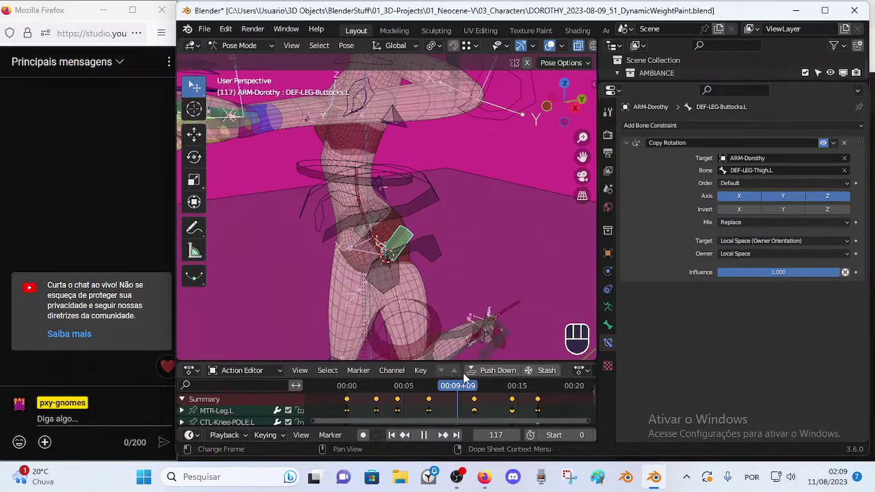
# - Test-move MTR-Leg.L, then set the Copy Rotation owner space of DEF-LEG-Buttocks.L to Local With Parent
pyautogui.scroll(-2, 457, 316)
pyautogui.click(478, 344)
pyautogui.moveTo(386, 277); pyautogui.dragTo(414, 284, button='middle')
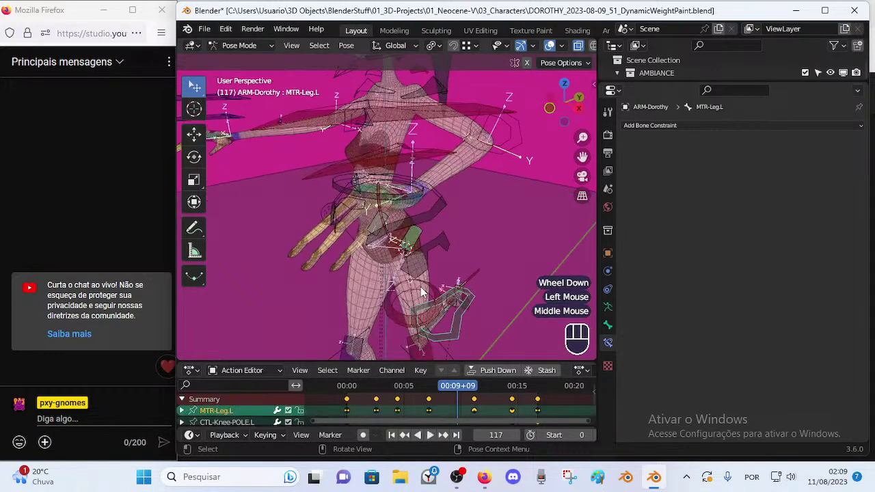
pyautogui.press('g')
pyautogui.click(446, 260)
pyautogui.click(412, 229)
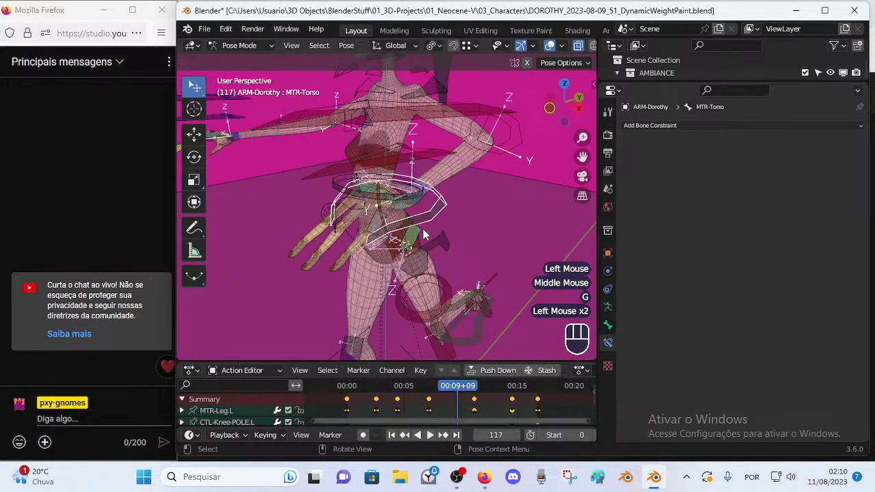
pyautogui.click(421, 235)
pyautogui.click(736, 254)
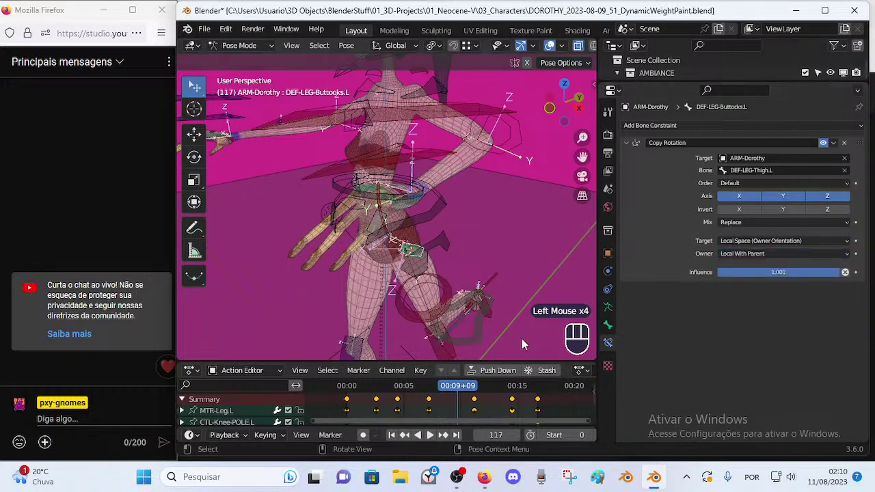
# - Test-move MTR-Leg.L with the changed owner space, then select all bones and return the leg to its straight pose
pyautogui.click(484, 329)
pyautogui.press('g')
pyautogui.click(500, 306)
pyautogui.press('a')
pyautogui.hotkey('alt', 'q')
pyautogui.hotkey('alt', 'q')
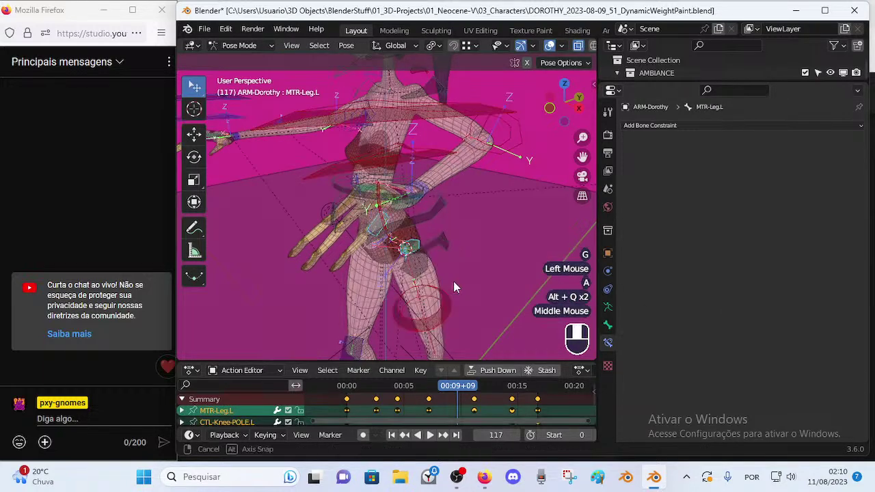
# - Hide the buttock bone next to DEF-LEG-Buttocks.L and select DEF-LEG-Buttocks.L again
pyautogui.moveTo(453, 281); pyautogui.dragTo(364, 269, button='middle')
pyautogui.scroll(2, 365, 268)
pyautogui.click(374, 266)
pyautogui.click(372, 267)
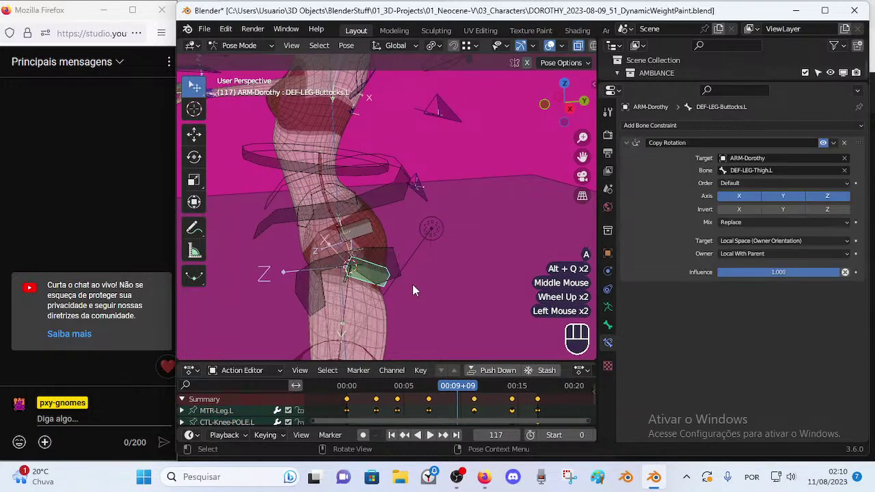
pyautogui.moveTo(438, 233); pyautogui.dragTo(383, 225, button='middle')
pyautogui.click(382, 227)
pyautogui.press('h')
pyautogui.click(411, 286)
# - Set both the target and owner spaces of the DEF-LEG-Buttocks.L Copy Rotation constraint to Local Space
pyautogui.moveTo(508, 253); pyautogui.dragTo(437, 238, button='middle')
pyautogui.scroll(2, 339, 254)
pyautogui.scroll(-1, 317, 242)
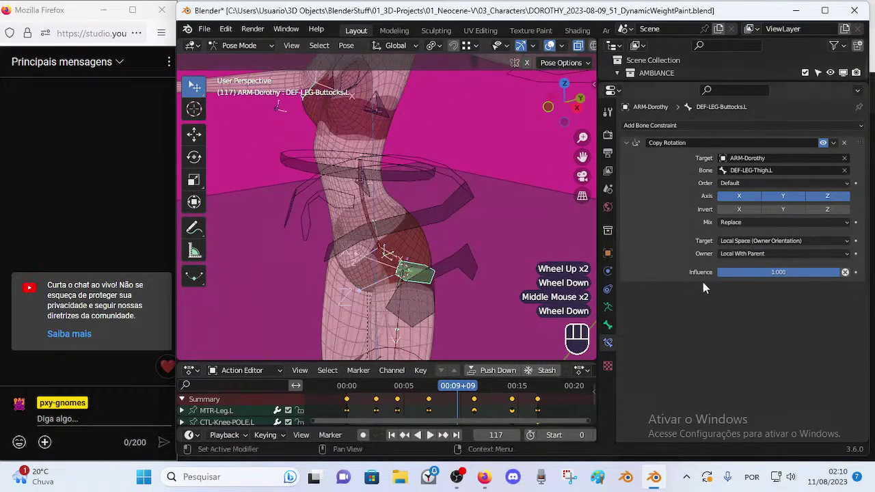
pyautogui.click(747, 254)
pyautogui.click(749, 316)
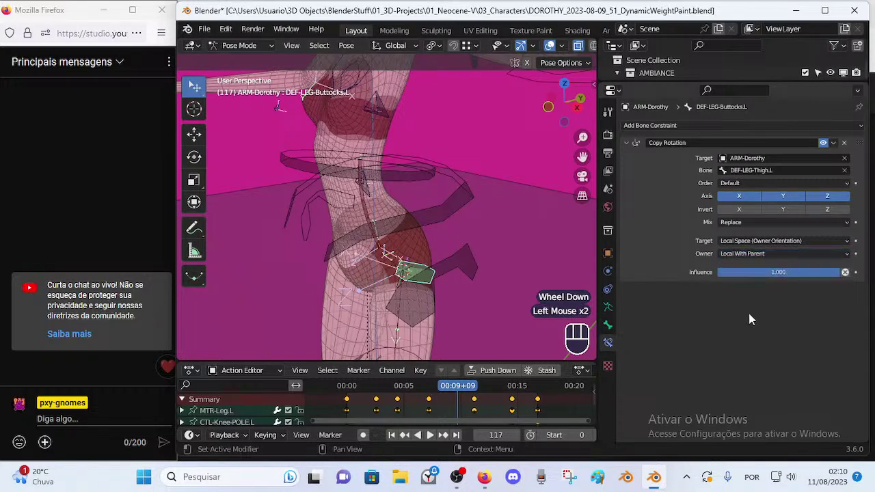
pyautogui.click(749, 254)
pyautogui.click(749, 315)
pyautogui.click(748, 240)
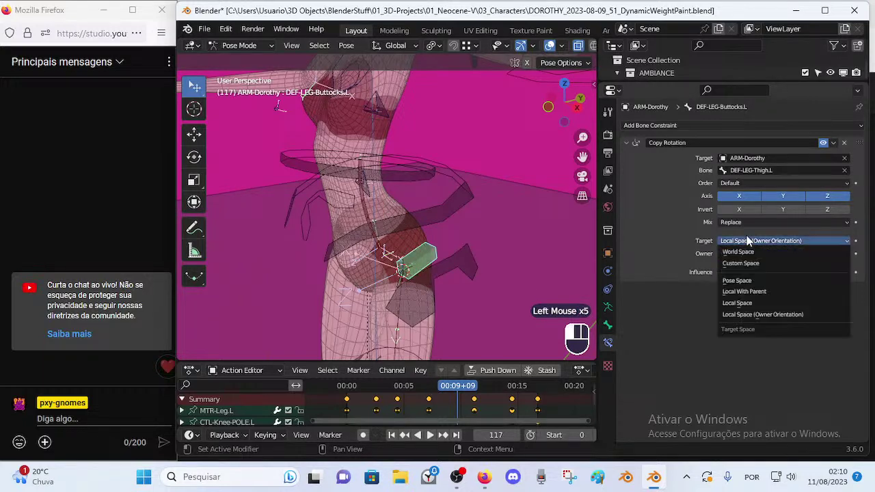
pyautogui.click(738, 302)
# - Test-move MTR-Leg.L backwards, cancel the move, and scrub the leg raise back to frame 115
pyautogui.scroll(-4, 395, 332)
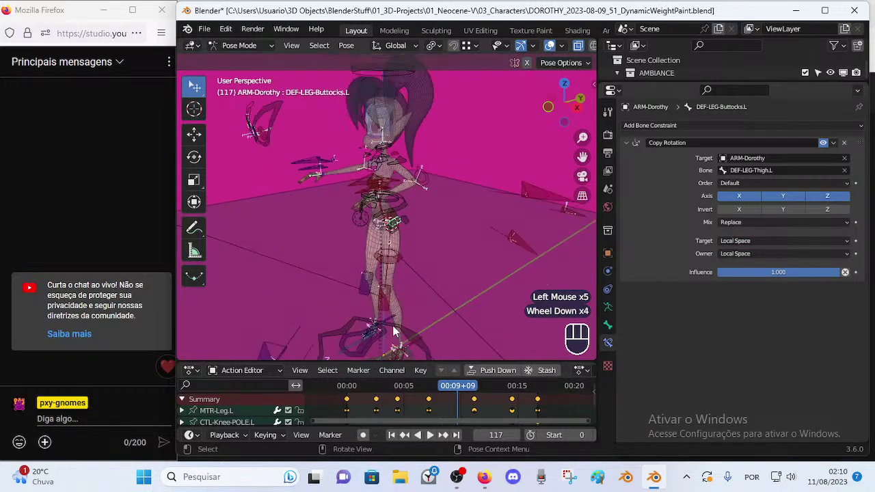
pyautogui.click(412, 349)
pyautogui.press('g')
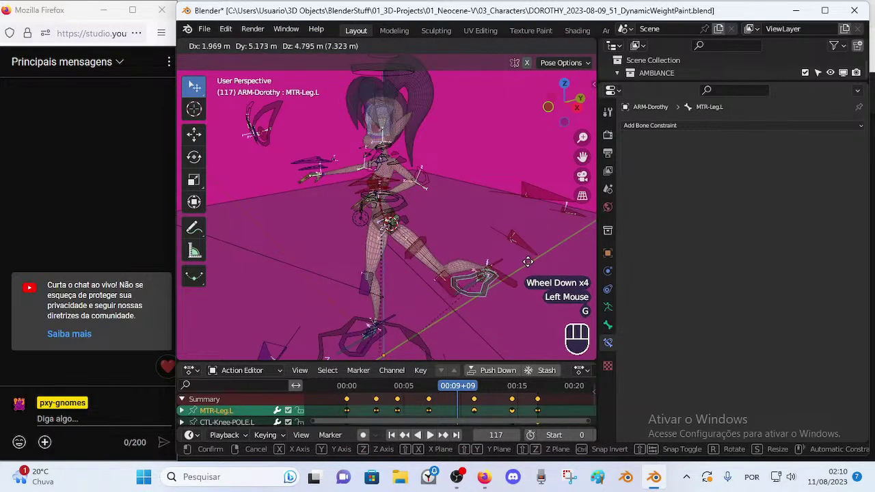
pyautogui.press('Escape')
pyautogui.click(481, 387)
pyautogui.moveTo(496, 387); pyautogui.dragTo(456, 387)
# - Rotate DEF-LEG-Buttocks.L in Edit Mode from a side view of the hip and return to Pose Mode
pyautogui.scroll(4, 411, 274)
pyautogui.moveTo(450, 299); pyautogui.dragTo(363, 246, button='middle')
pyautogui.press('Tab')
pyautogui.click(359, 246)
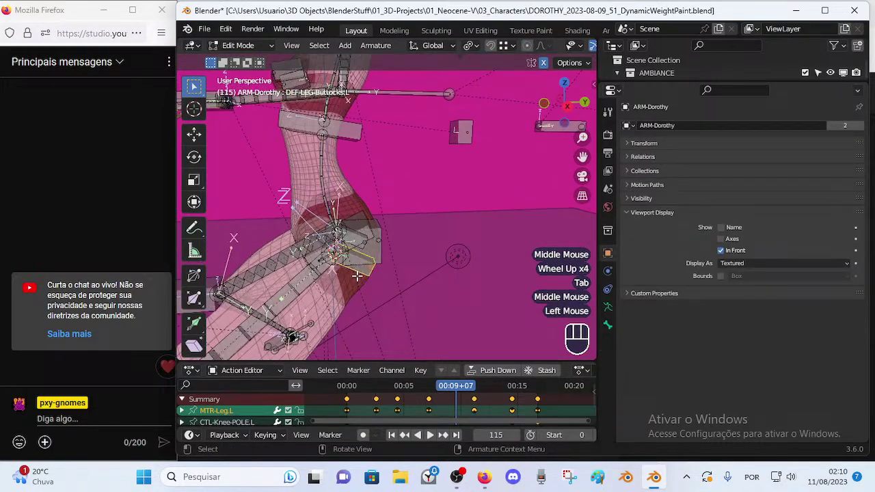
pyautogui.press('r')
pyautogui.click(368, 251)
pyautogui.press('Tab')
# - Rotate the rest orientation of DEF-LEG-Buttocks.L further about the global X axis and check it at frame 174
pyautogui.scroll(-3, 383, 254)
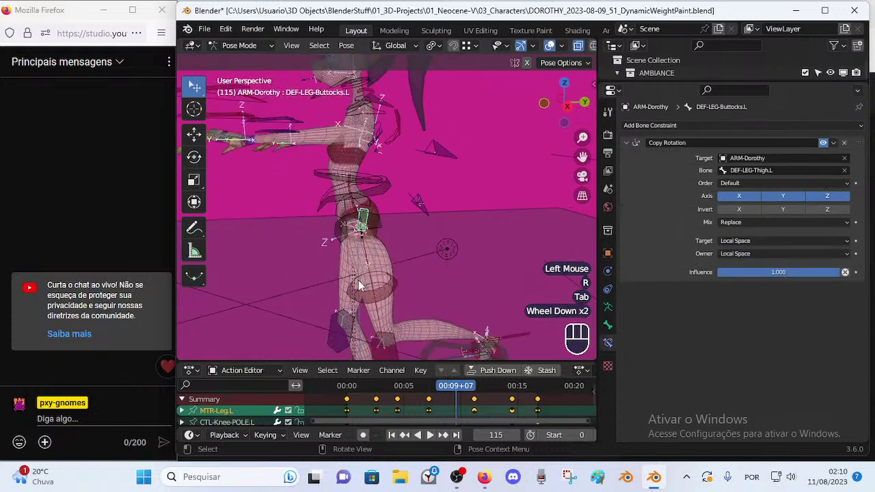
pyautogui.scroll(2, 395, 248)
pyautogui.press('Tab')
pyautogui.press('r')
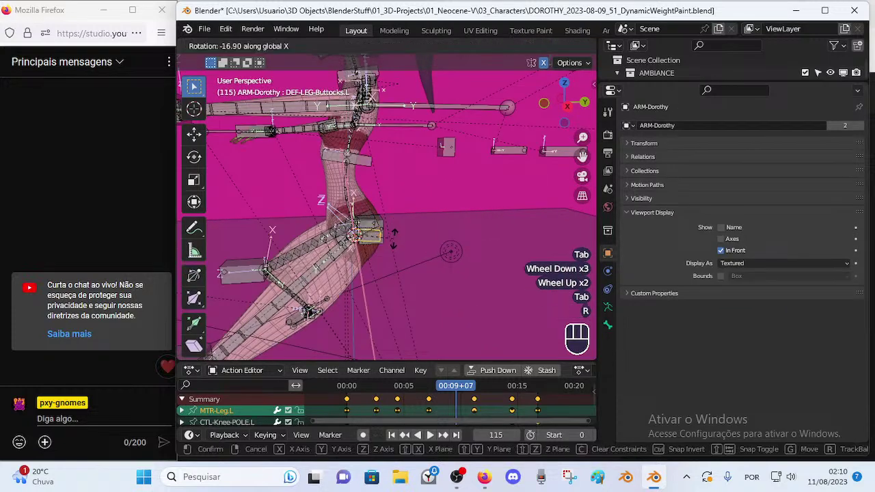
pyautogui.click(390, 252)
pyautogui.press('Tab')
pyautogui.scroll(-1, 392, 257)
pyautogui.moveTo(451, 386); pyautogui.dragTo(513, 386)
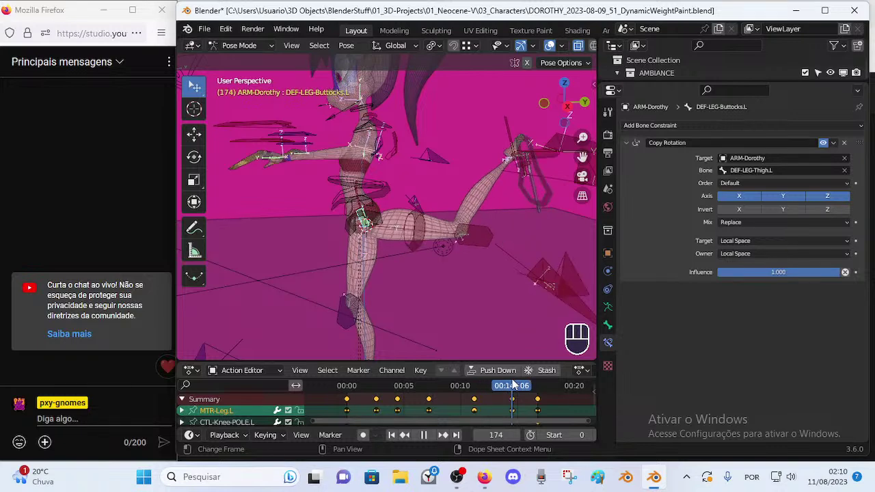
# - Readjust the edit-mode rotation of DEF-LEG-Buttocks.L about X and compare it with the raised thigh at frame 174
pyautogui.scroll(2, 423, 274)
pyautogui.press('Tab')
pyautogui.press('r')
pyautogui.press('x')
pyautogui.click(364, 273)
pyautogui.press('Tab')
pyautogui.moveTo(507, 387)
pyautogui.mouseDown()
pyautogui.moveTo(449, 387)
pyautogui.moveTo(527, 387)
pyautogui.moveTo(448, 387)
pyautogui.moveTo(511, 388)
pyautogui.mouseUp()
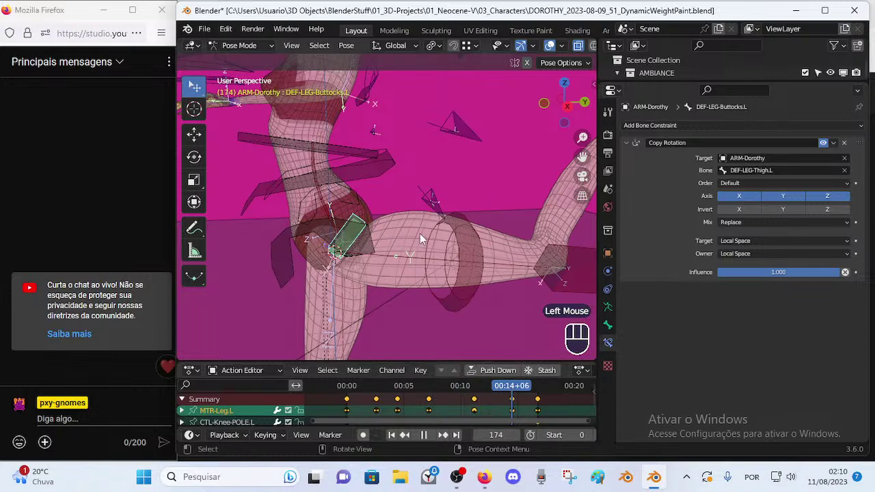
# - Rotate DEF-LEG-Buttocks.L about -69 degrees around global X in Edit Mode, then check the pose at frame 149
pyautogui.press('Tab')
pyautogui.press('r')
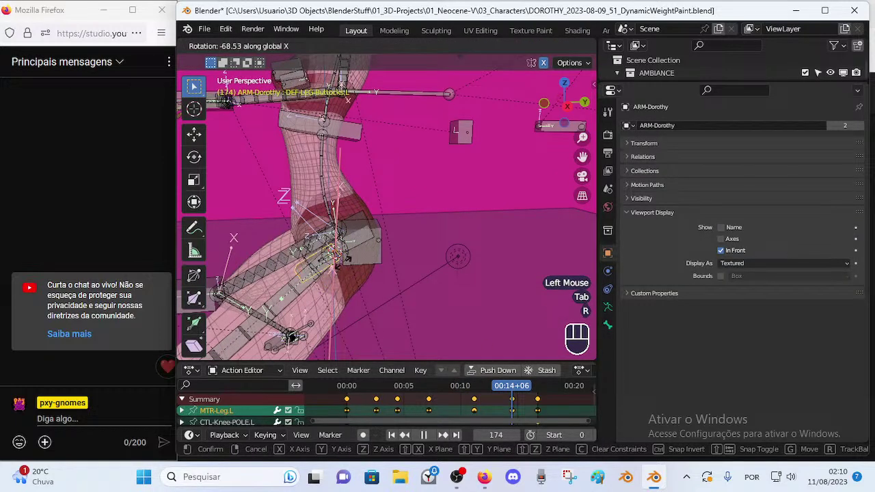
pyautogui.click(345, 258)
pyautogui.press('Tab')
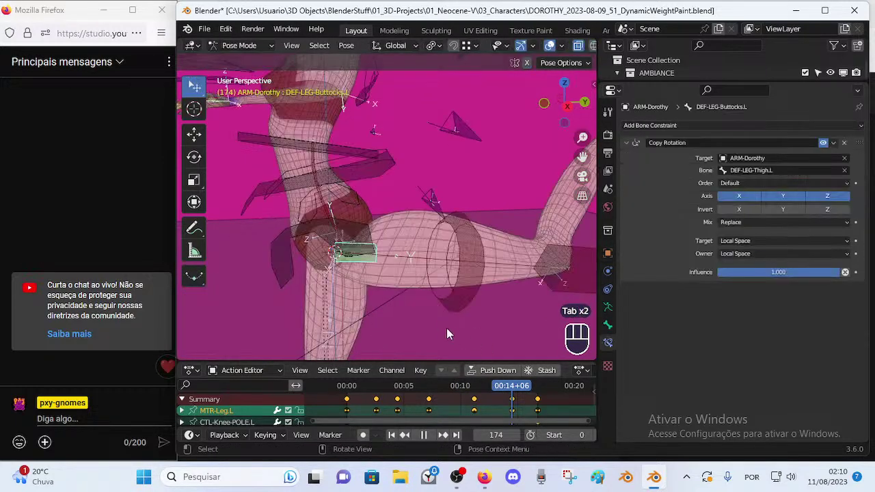
pyautogui.click(509, 375)
pyautogui.moveTo(488, 390)
pyautogui.mouseDown()
pyautogui.moveTo(533, 387)
pyautogui.moveTo(488, 387)
pyautogui.mouseUp()
# - Rotate DEF-LEG-Buttocks.L in Edit Mode away from the thigh bone and check the pose at frame 185
pyautogui.press('Tab')
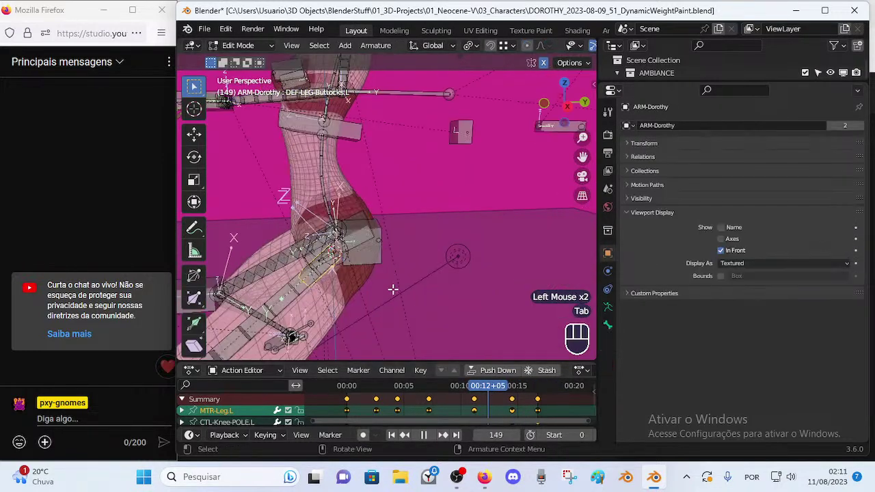
pyautogui.press('r')
pyautogui.click(450, 297)
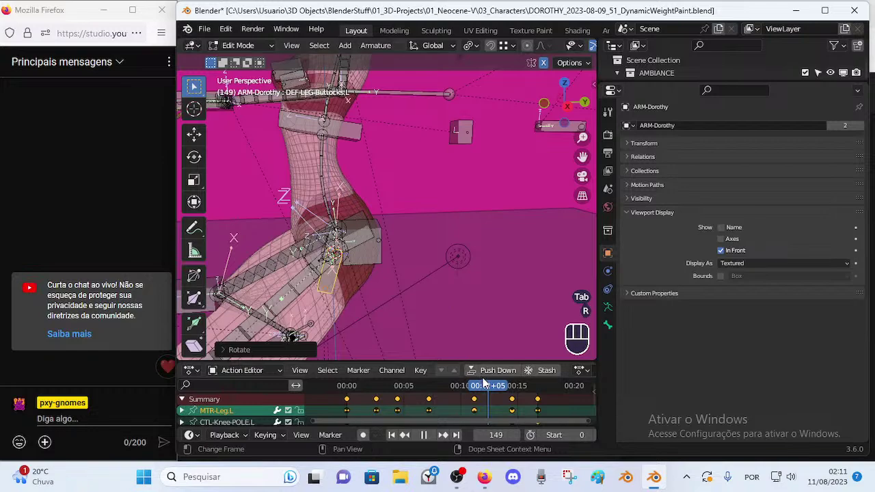
pyautogui.press('Tab')
pyautogui.moveTo(484, 385); pyautogui.dragTo(521, 387)
# - Fine-tune the rotation of DEF-LEG-Buttocks.L, scale it up to lengthen it, and return to Pose Mode
pyautogui.press('Tab')
pyautogui.press('r')
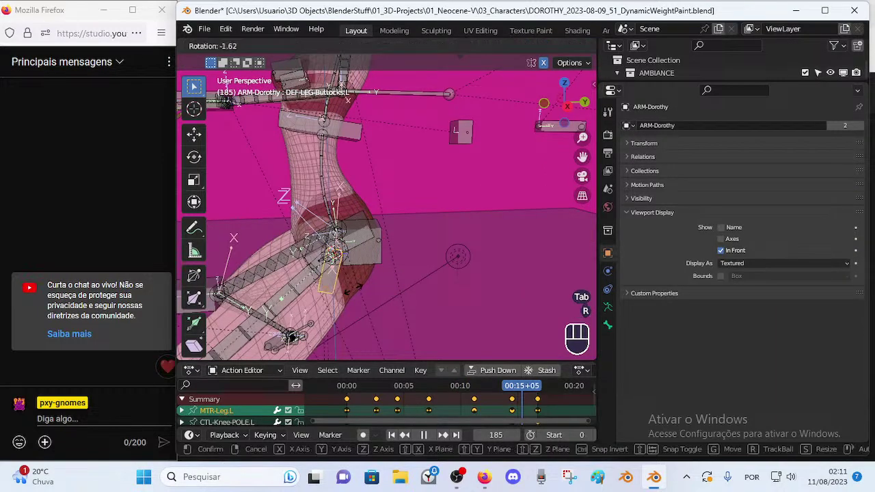
pyautogui.click(367, 287)
pyautogui.press('s')
pyautogui.press('Tab')
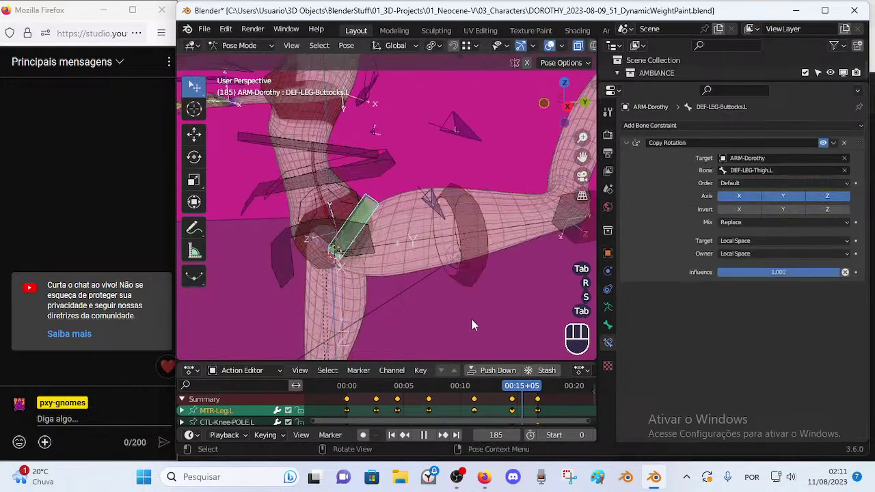
# - Go to frame 154 and scale down the B-Bone display thickness of DEF-LEG-Buttocks.L
pyautogui.moveTo(520, 387); pyautogui.dragTo(492, 388)
pyautogui.hotkey('ctrl', 'alt', 's')
pyautogui.click(347, 227)
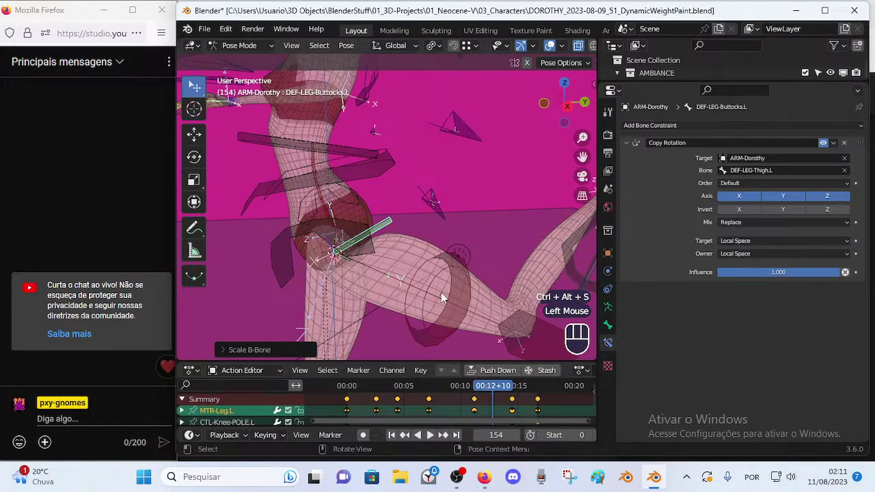
# - Scrub through the leg raise up close from several angles to examine how DEF-LEG-Buttocks.L follows the thigh
pyautogui.moveTo(498, 383)
pyautogui.mouseDown()
pyautogui.moveTo(445, 390)
pyautogui.moveTo(494, 383)
pyautogui.mouseUp()
pyautogui.moveTo(440, 265); pyautogui.dragTo(355, 270, button='middle')
pyautogui.press('space')
pyautogui.scroll(3, 318, 260)
pyautogui.keyDown('shift'); pyautogui.moveTo(355, 270); pyautogui.dragTo(393, 345, button='middle'); pyautogui.keyUp('shift')
pyautogui.moveTo(487, 387); pyautogui.dragTo(510, 385)
pyautogui.moveTo(311, 301); pyautogui.dragTo(470, 260, button='middle')
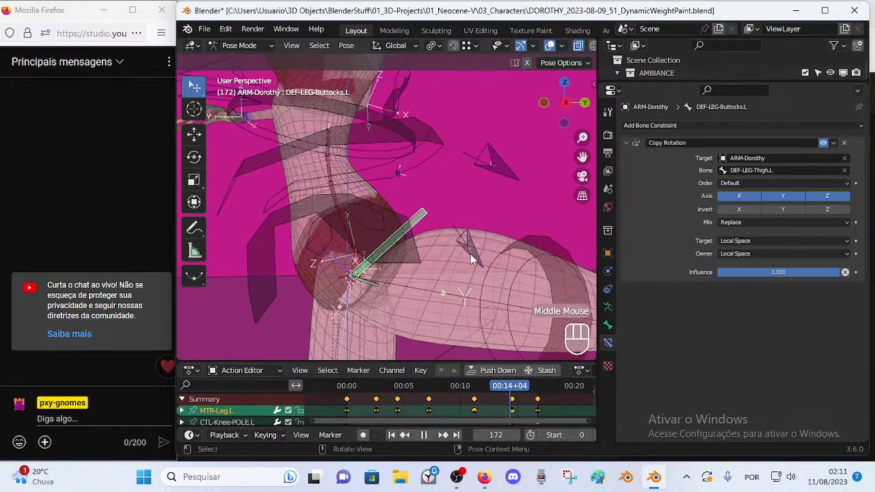
pyautogui.moveTo(522, 387); pyautogui.dragTo(463, 387)
# - Switch to Object Mode, bring up the modifiers of 00_Body, and save the file
pyautogui.hotkey('ctrl', 'Tab')
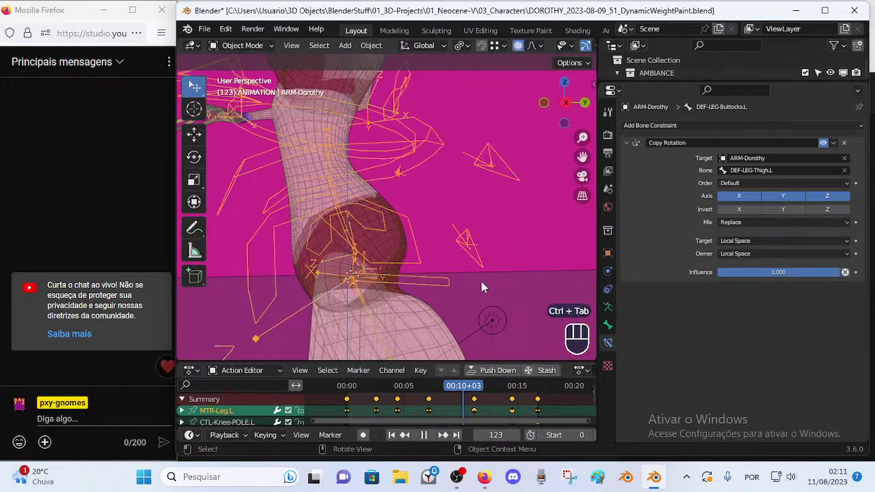
pyautogui.click(607, 272)
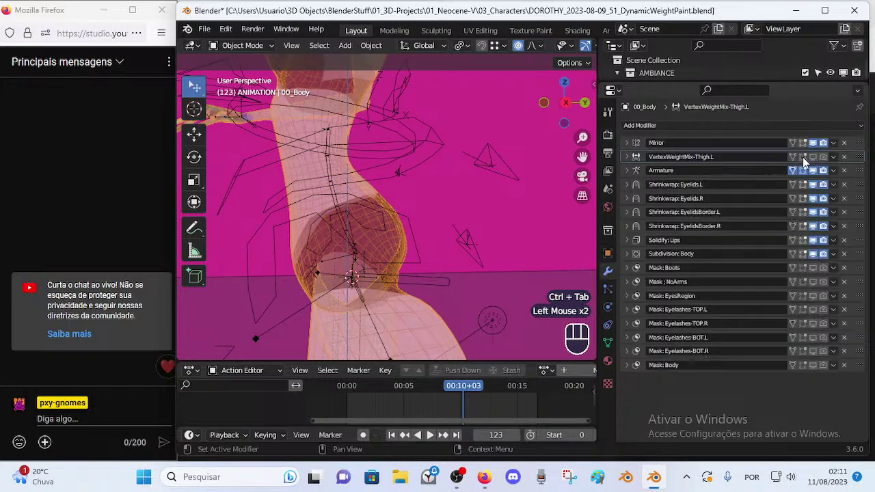
pyautogui.moveTo(410, 205); pyautogui.dragTo(329, 222, button='middle')
pyautogui.hotkey('ctrl', 's')
# - Select the armature together with 00_Body, enter Weight Paint mode, and make DEF-LEG-Buttocks.L the active bone
pyautogui.click(372, 283)
pyautogui.click(375, 284)
pyautogui.keyDown('shift'); pyautogui.click(328, 222); pyautogui.keyUp('shift')
pyautogui.hotkey('ctrl', 'Tab')
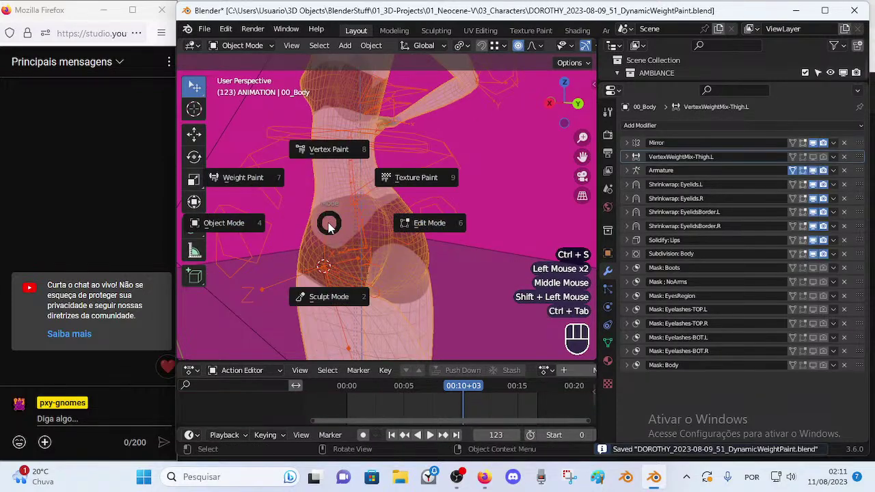
pyautogui.press('w')
pyautogui.keyDown('ctrl'); pyautogui.click(354, 282); pyautogui.keyUp('ctrl')
pyautogui.moveTo(386, 272); pyautogui.dragTo(363, 281, button='middle')
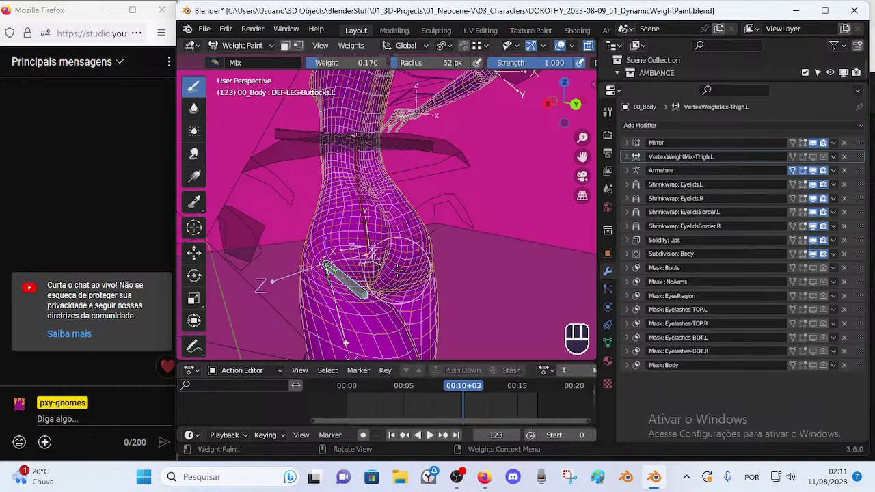
pyautogui.click(249, 63)
pyautogui.click(413, 144)
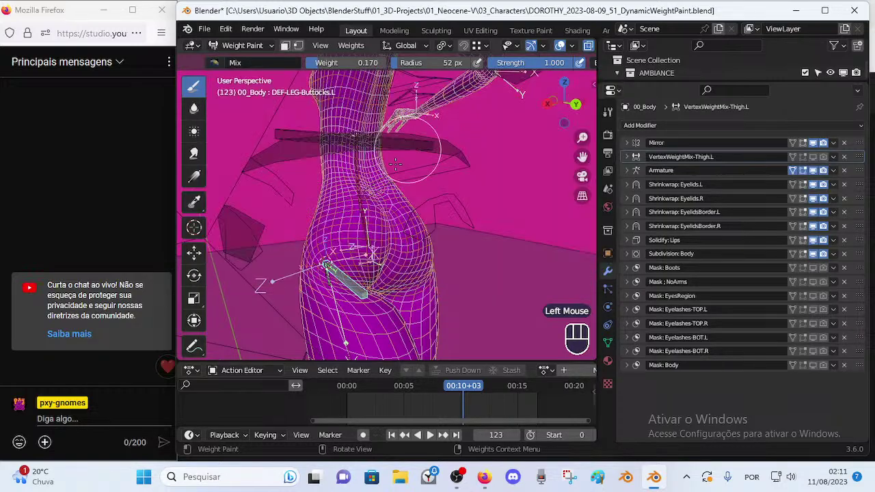
# - Set the Mix brush to weight 1.000 and radius 39 px for painting DEF-LEG-Buttocks.L
pyautogui.keyDown('ctrl'); pyautogui.moveTo(352, 224); pyautogui.dragTo(369, 166, button='middle'); pyautogui.keyUp('ctrl')
pyautogui.moveTo(369, 166); pyautogui.dragTo(347, 229, button='middle')
pyautogui.keyDown('ctrl'); pyautogui.moveTo(348, 229); pyautogui.dragTo(350, 198, button='middle'); pyautogui.keyUp('ctrl')
pyautogui.hotkey('ctrl', 'f')
pyautogui.click(445, 181)
pyautogui.hotkey('ctrl', 'f')
pyautogui.click(534, 188)
pyautogui.press('f')
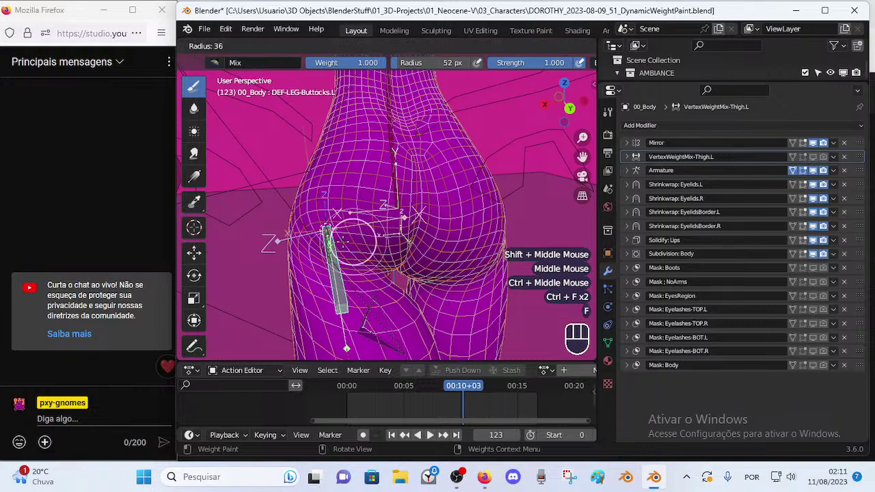
pyautogui.click(345, 242)
# - Paint full weight for DEF-LEG-Buttocks.L over the outer left buttock around the head of the bone
pyautogui.moveTo(345, 241)
pyautogui.mouseDown(button='middle')
pyautogui.moveTo(369, 236)
pyautogui.moveTo(338, 233)
pyautogui.mouseUp(button='middle')
pyautogui.moveTo(332, 231)
pyautogui.mouseDown()
pyautogui.moveTo(316, 229)
pyautogui.moveTo(328, 230)
pyautogui.mouseUp()
pyautogui.moveTo(329, 230); pyautogui.dragTo(334, 231)
pyautogui.click(307, 196)
pyautogui.moveTo(308, 197)
pyautogui.mouseDown(button='middle')
pyautogui.moveTo(346, 212)
pyautogui.moveTo(346, 231)
pyautogui.mouseUp(button='middle')
pyautogui.click(339, 217)
pyautogui.moveTo(346, 231); pyautogui.dragTo(328, 234, button='middle')
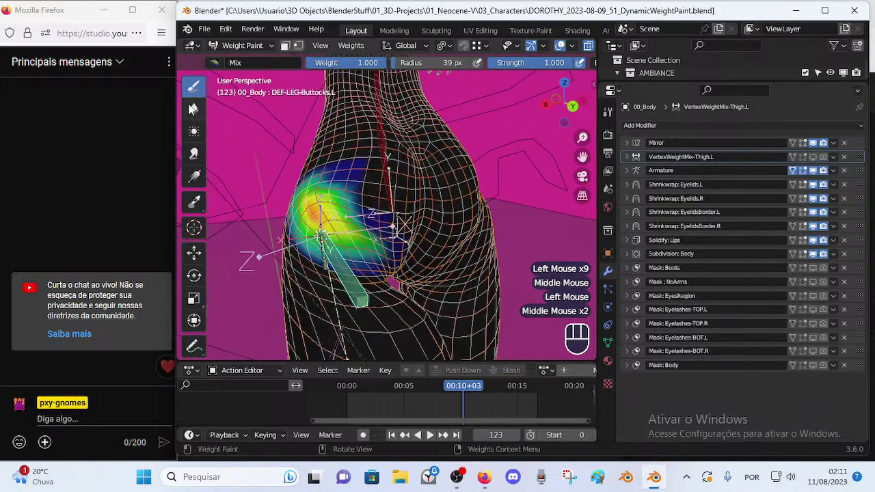
# - Switch to the Blur tool and spread the weights across the left buttock toward the body's centre line
pyautogui.click(195, 109)
pyautogui.moveTo(370, 207); pyautogui.dragTo(358, 218)
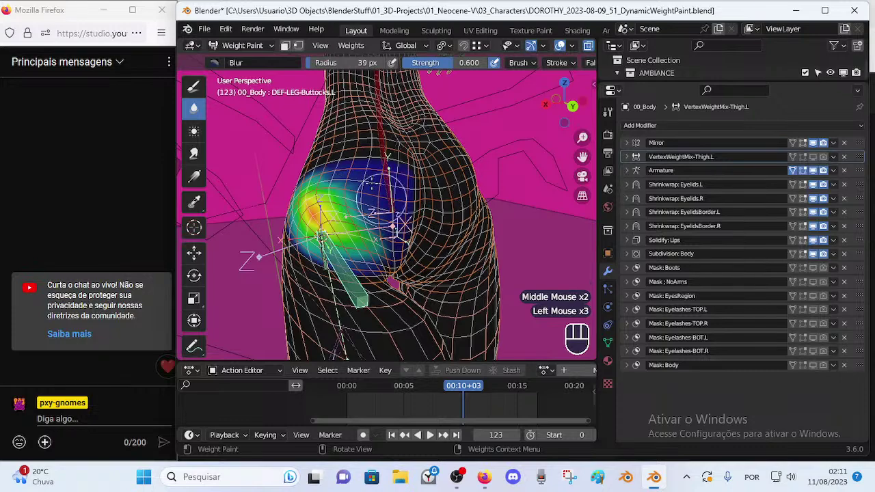
pyautogui.moveTo(376, 239); pyautogui.dragTo(354, 234, button='middle')
pyautogui.press('f')
pyautogui.press('f')
pyautogui.moveTo(355, 231)
pyautogui.mouseDown()
pyautogui.moveTo(401, 212)
pyautogui.moveTo(379, 202)
pyautogui.mouseUp()
pyautogui.click(419, 218)
pyautogui.moveTo(383, 206)
pyautogui.mouseDown(button='middle')
pyautogui.moveTo(430, 201)
pyautogui.moveTo(422, 196)
pyautogui.mouseUp(button='middle')
pyautogui.moveTo(410, 190)
pyautogui.mouseDown()
pyautogui.moveTo(387, 187)
pyautogui.moveTo(403, 160)
pyautogui.mouseUp()
# - Enlarge the Blur brush to 44 px and soften the weights over the lower back and outer left hip
pyautogui.press('f')
pyautogui.click(347, 185)
pyautogui.moveTo(331, 178); pyautogui.dragTo(391, 172, button='middle')
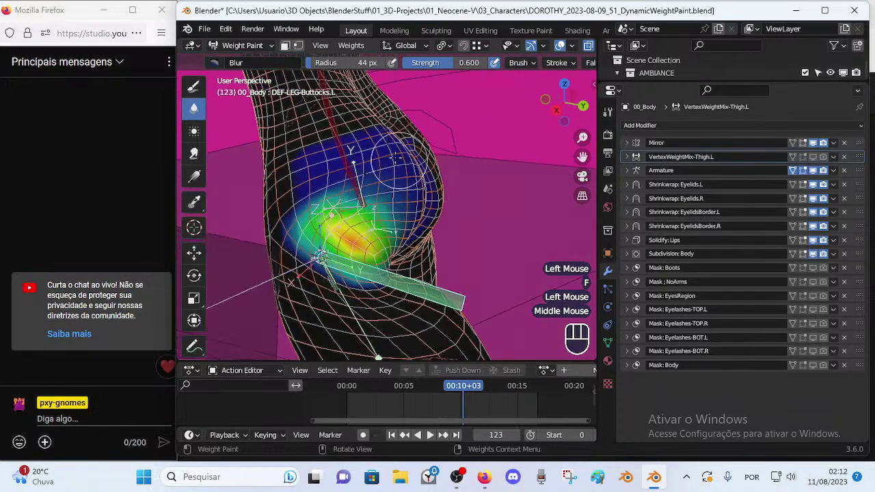
pyautogui.moveTo(408, 166); pyautogui.dragTo(365, 146)
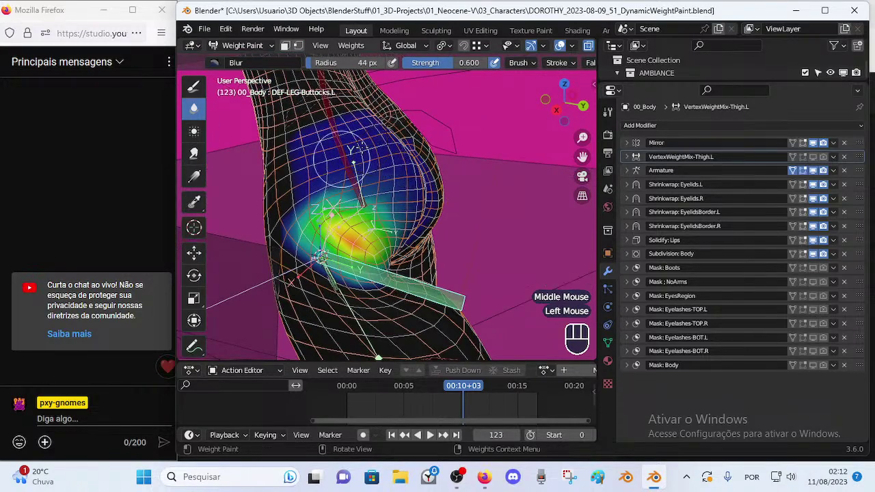
pyautogui.moveTo(350, 152); pyautogui.dragTo(351, 155, button='middle')
pyautogui.moveTo(408, 145); pyautogui.dragTo(406, 140)
pyautogui.moveTo(347, 137); pyautogui.dragTo(335, 150, button='middle')
pyautogui.click(333, 151)
pyautogui.moveTo(315, 157); pyautogui.dragTo(297, 210)
pyautogui.moveTo(297, 212); pyautogui.dragTo(339, 202, button='middle')
pyautogui.moveTo(332, 199)
pyautogui.mouseDown()
pyautogui.moveTo(305, 185)
pyautogui.moveTo(338, 232)
pyautogui.mouseUp()
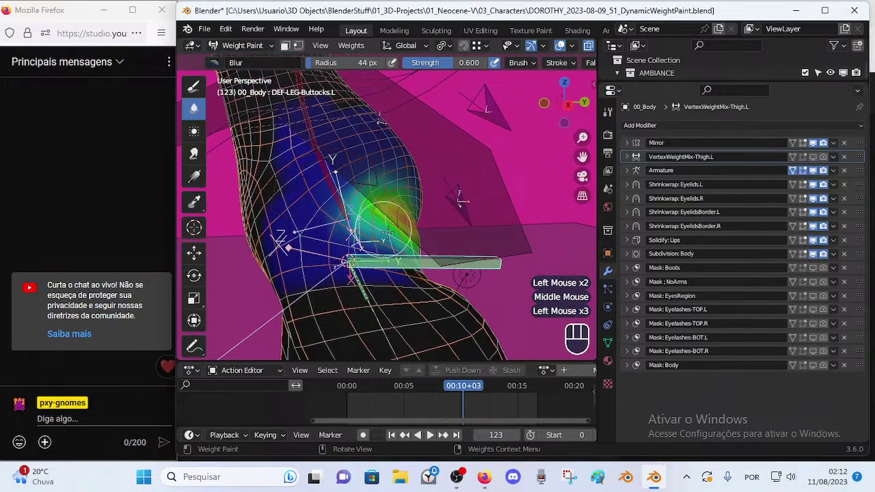
# - Blur the weights under the left buttock and around the front of the hip into the upper thigh
pyautogui.moveTo(381, 231); pyautogui.dragTo(339, 233, button='middle')
pyautogui.moveTo(362, 236); pyautogui.dragTo(410, 253)
pyautogui.moveTo(422, 256); pyautogui.dragTo(396, 246, button='middle')
pyautogui.moveTo(424, 255)
pyautogui.mouseDown()
pyautogui.moveTo(381, 250)
pyautogui.moveTo(436, 263)
pyautogui.mouseUp()
pyautogui.moveTo(439, 265); pyautogui.dragTo(312, 219, button='middle')
pyautogui.click(379, 259)
pyautogui.moveTo(313, 219); pyautogui.dragTo(321, 236)
pyautogui.moveTo(321, 236); pyautogui.dragTo(311, 239, button='middle')
pyautogui.moveTo(311, 239); pyautogui.dragTo(314, 242)
pyautogui.moveTo(324, 264); pyautogui.dragTo(382, 275, button='middle')
pyautogui.moveTo(395, 297); pyautogui.dragTo(344, 297)
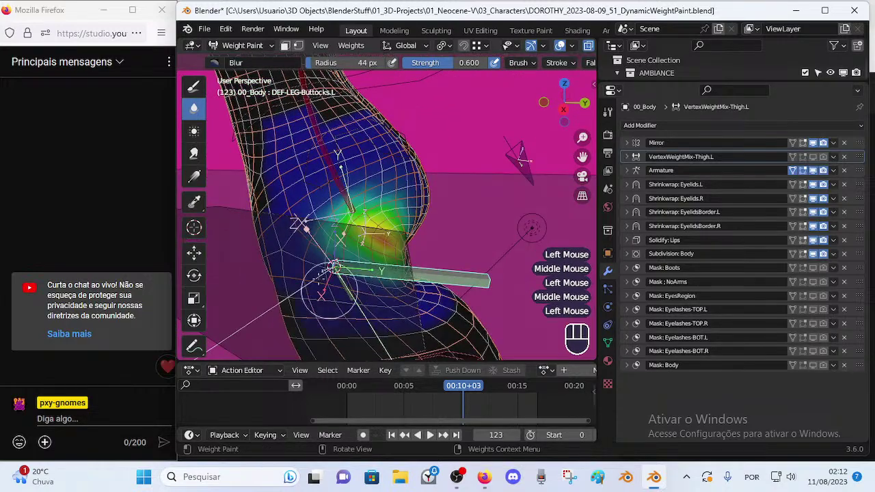
pyautogui.moveTo(321, 268); pyautogui.dragTo(304, 300)
# - Return to the Draw tool with the Mix brush at weight 1.000
pyautogui.moveTo(417, 307)
pyautogui.mouseDown(button='middle')
pyautogui.moveTo(370, 348)
pyautogui.moveTo(369, 336)
pyautogui.mouseUp(button='middle')
pyautogui.moveTo(370, 336); pyautogui.dragTo(346, 254, button='middle')
pyautogui.moveTo(346, 254)
pyautogui.keyDown('ctrl'); pyautogui.mouseDown(button='middle')
pyautogui.moveTo(344, 222)
pyautogui.moveTo(387, 214)
pyautogui.moveTo(356, 249)
pyautogui.mouseUp(button='middle'); pyautogui.keyUp('ctrl')
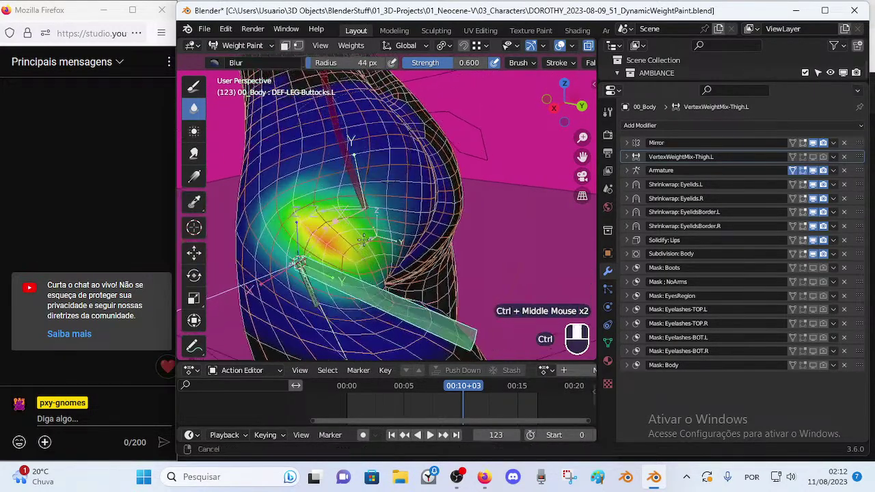
pyautogui.click(194, 86)
pyautogui.hotkey('ctrl', 'f')
pyautogui.click(214, 62)
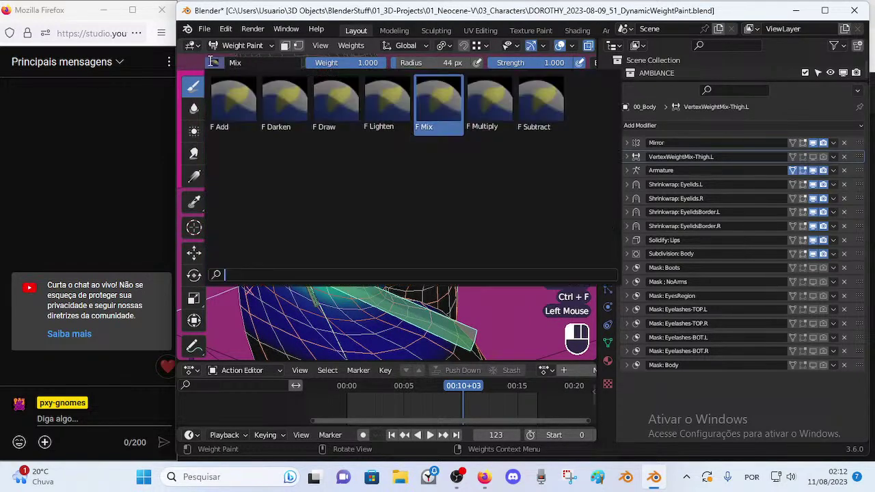
pyautogui.click(438, 102)
pyautogui.hotkey('ctrl', 'f')
pyautogui.click(408, 205)
# - Paint stronger DEF-LEG-Buttocks.L weight over the whole left buttock, from the outer hip to the inner side
pyautogui.click(338, 210)
pyautogui.moveTo(338, 210); pyautogui.dragTo(309, 210, button='middle')
pyautogui.click(338, 210)
pyautogui.moveTo(342, 240)
pyautogui.mouseDown(button='middle')
pyautogui.moveTo(315, 233)
pyautogui.moveTo(301, 212)
pyautogui.moveTo(312, 182)
pyautogui.moveTo(335, 201)
pyautogui.moveTo(326, 233)
pyautogui.moveTo(382, 265)
pyautogui.moveTo(322, 234)
pyautogui.moveTo(355, 242)
pyautogui.mouseUp(button='middle')
pyautogui.click(315, 233)
pyautogui.click(315, 233)
pyautogui.click(311, 182)
pyautogui.click(314, 179)
pyautogui.click(314, 179)
pyautogui.click(339, 177)
pyautogui.click(340, 176)
pyautogui.click(325, 233)
pyautogui.click(325, 232)
pyautogui.click(382, 265)
pyautogui.click(322, 234)
pyautogui.click(322, 234)
pyautogui.click(321, 222)
pyautogui.click(345, 205)
pyautogui.click(363, 193)
pyautogui.click(375, 209)
pyautogui.click(393, 222)
pyautogui.click(402, 247)
pyautogui.moveTo(414, 190)
pyautogui.mouseDown(button='middle')
pyautogui.moveTo(375, 176)
pyautogui.moveTo(332, 202)
pyautogui.mouseUp(button='middle')
pyautogui.click(375, 175)
pyautogui.click(372, 178)
# - Switch to the Blur tool with a 54 px radius and soften the upper edge of the buttock weights
pyautogui.doubleClick(194, 107)
pyautogui.press('f')
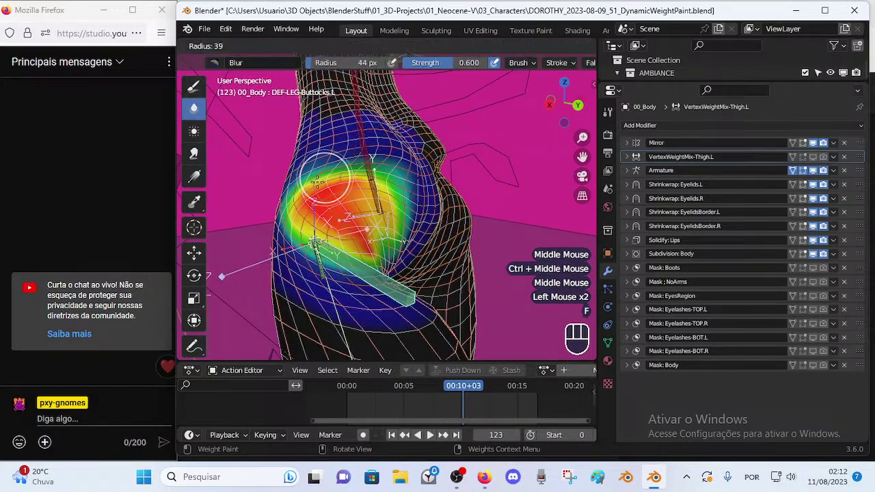
pyautogui.click(309, 182)
pyautogui.click(332, 174)
pyautogui.moveTo(350, 166); pyautogui.dragTo(379, 170)
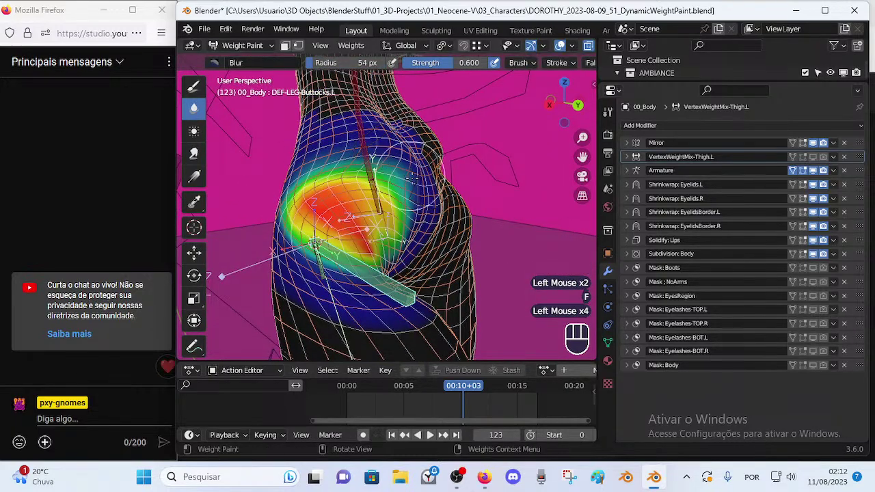
pyautogui.moveTo(310, 179); pyautogui.dragTo(319, 176, button='middle')
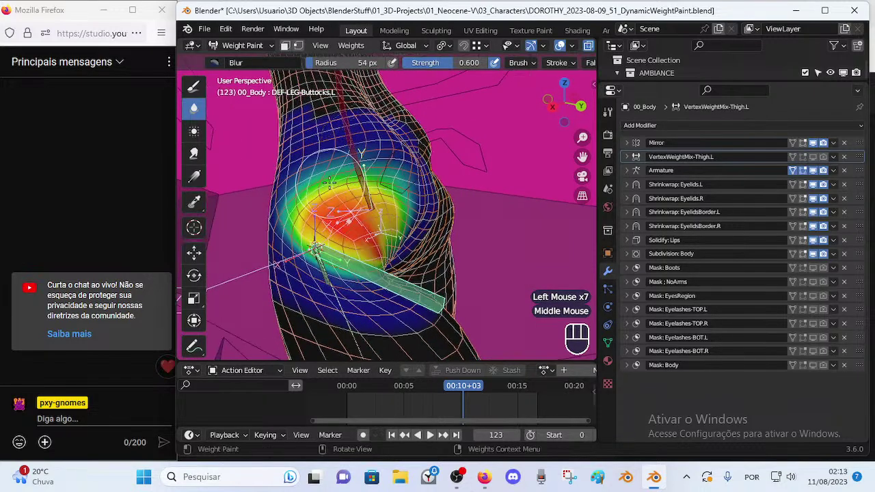
pyautogui.click(323, 177)
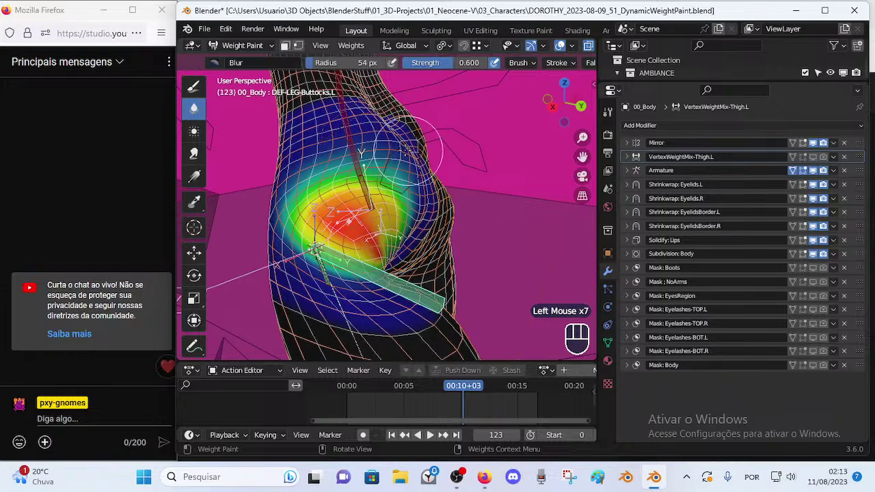
# - Blur the weights along the inner and lower side of the left buttock, seen from behind
pyautogui.moveTo(413, 158); pyautogui.dragTo(369, 147, button='middle')
pyautogui.click(366, 147)
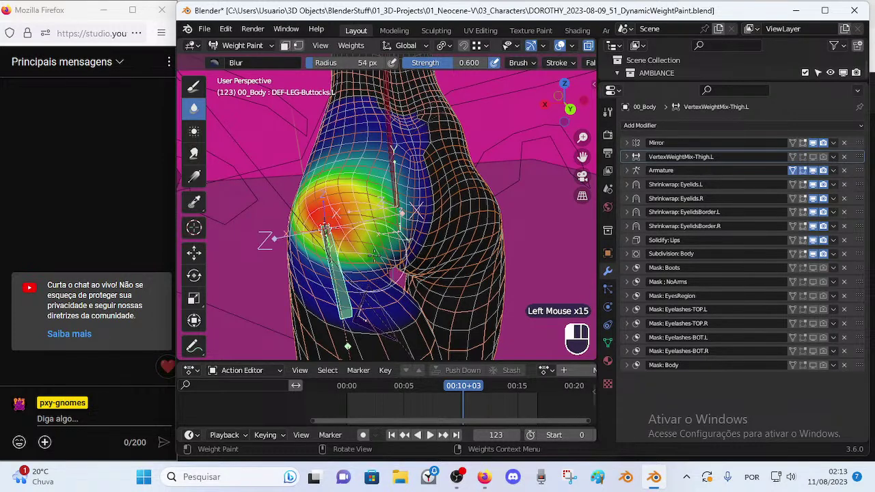
pyautogui.moveTo(384, 214); pyautogui.dragTo(408, 214, button='middle')
pyautogui.click(408, 214)
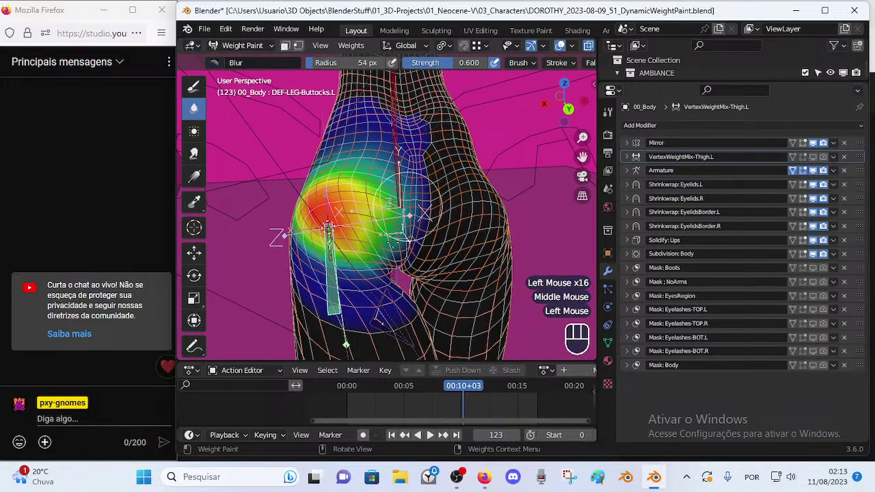
pyautogui.moveTo(390, 243); pyautogui.dragTo(387, 234, button='middle')
pyautogui.click(387, 235)
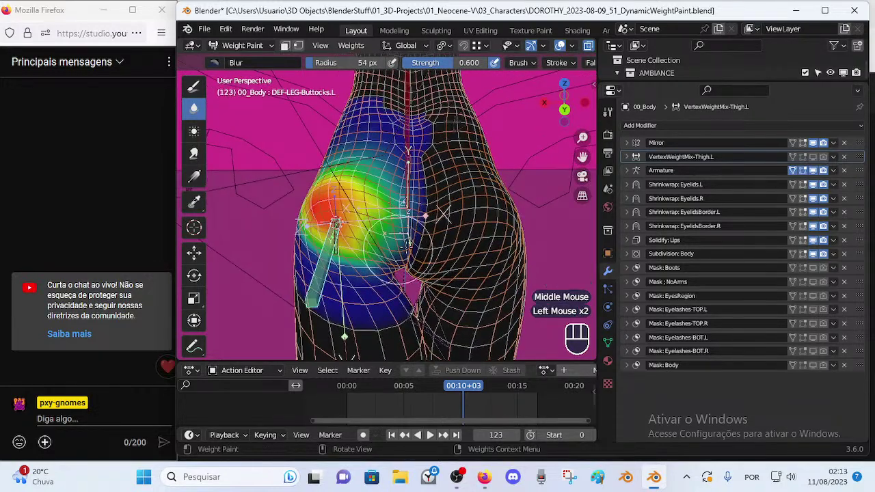
# - Blur the weights along the outer side of the left hip for a smoother falloff
pyautogui.moveTo(311, 240)
pyautogui.mouseDown(button='middle')
pyautogui.moveTo(294, 253)
pyautogui.moveTo(369, 268)
pyautogui.moveTo(360, 271)
pyautogui.mouseUp(button='middle')
pyautogui.click(294, 253)
pyautogui.moveTo(316, 273)
pyautogui.mouseDown()
pyautogui.moveTo(294, 224)
pyautogui.moveTo(300, 202)
pyautogui.mouseUp()
pyautogui.moveTo(308, 256)
pyautogui.mouseDown()
pyautogui.moveTo(306, 202)
pyautogui.moveTo(325, 202)
pyautogui.mouseUp()
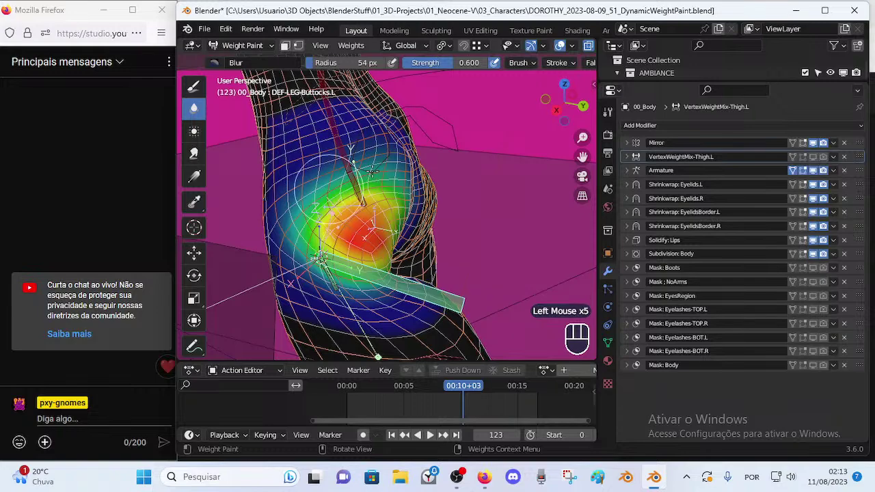
# - Blur the weights near the centre line and across the top of the left buttock
pyautogui.moveTo(403, 177)
pyautogui.mouseDown(button='middle')
pyautogui.moveTo(407, 168)
pyautogui.moveTo(425, 201)
pyautogui.mouseUp(button='middle')
pyautogui.click(409, 164)
pyautogui.click(425, 200)
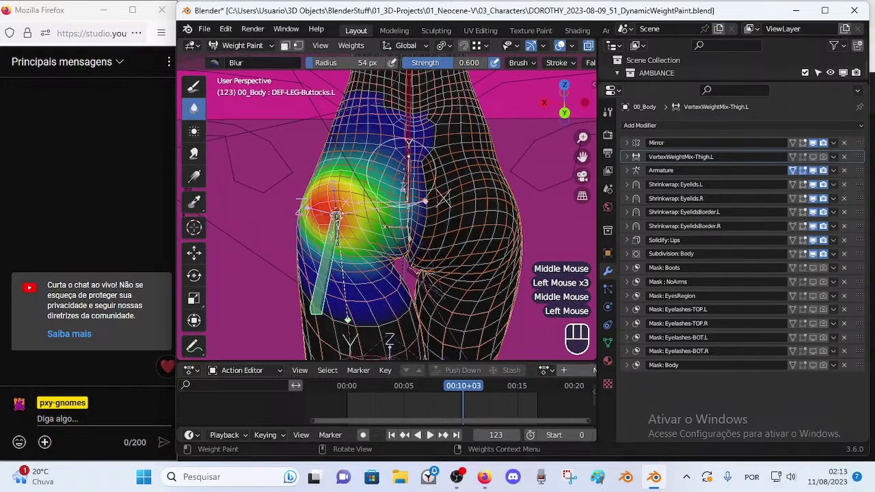
pyautogui.click(403, 174)
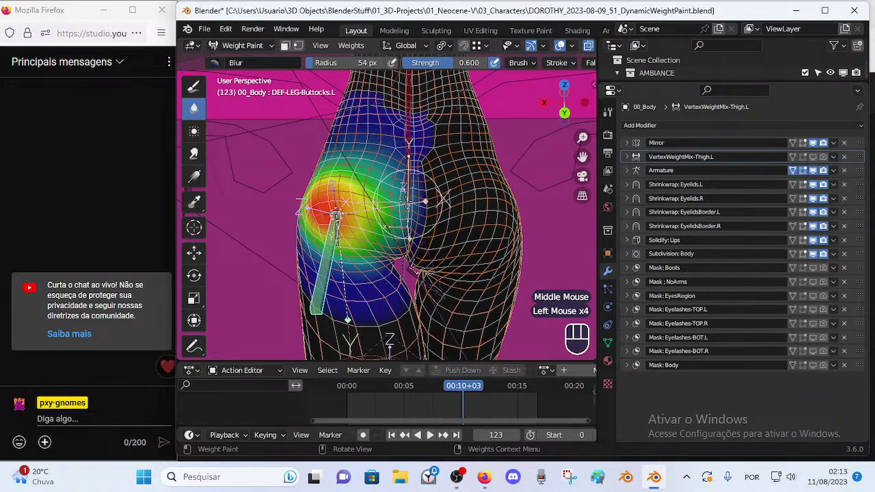
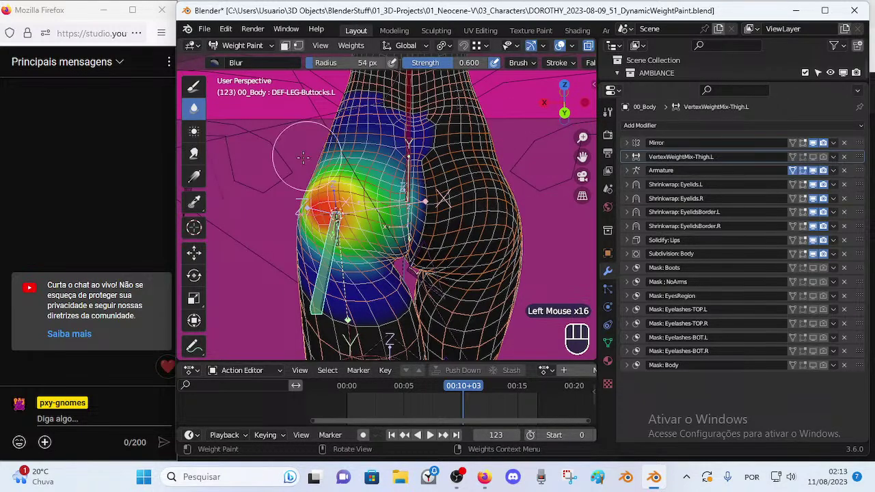
pyautogui.moveTo(311, 154); pyautogui.dragTo(377, 147, button='middle')
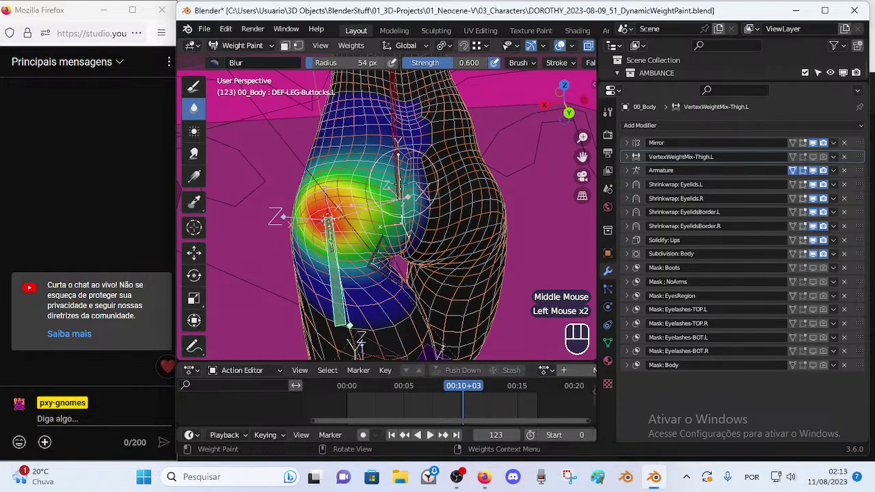
pyautogui.moveTo(380, 152)
pyautogui.mouseDown(button='middle')
pyautogui.moveTo(395, 178)
pyautogui.moveTo(424, 161)
pyautogui.moveTo(361, 166)
pyautogui.moveTo(371, 154)
pyautogui.moveTo(352, 147)
pyautogui.moveTo(458, 170)
pyautogui.moveTo(395, 141)
pyautogui.mouseUp(button='middle')
pyautogui.click(418, 164)
pyautogui.click(355, 148)
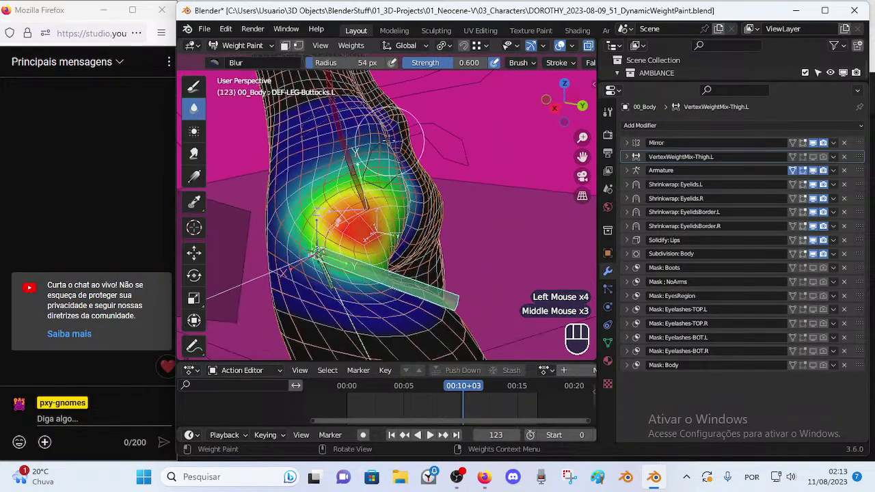
# - Remove the excess weight above the left buttock and on the lower back using the Subtract brush at 78 px
pyautogui.click(193, 85)
pyautogui.click(232, 62)
pyautogui.click(531, 129)
pyautogui.press('f')
pyautogui.click(354, 103)
pyautogui.click(373, 117)
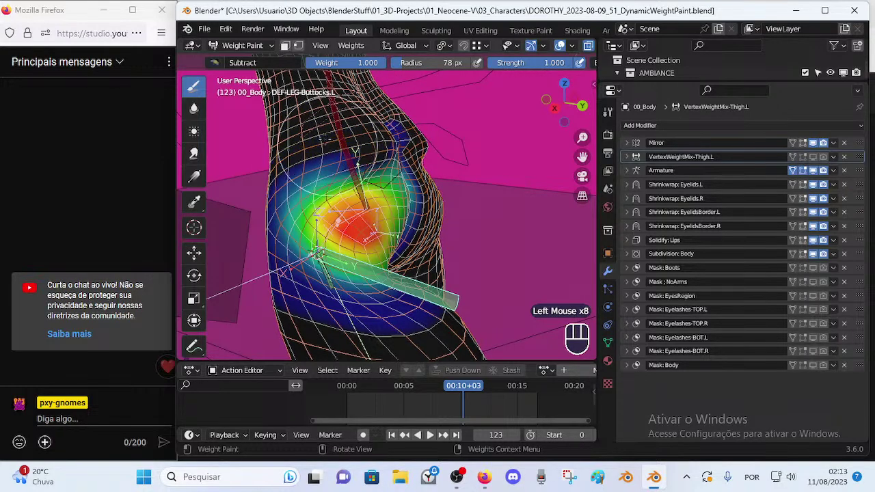
pyautogui.moveTo(348, 129)
pyautogui.mouseDown(button='middle')
pyautogui.moveTo(329, 142)
pyautogui.moveTo(356, 126)
pyautogui.mouseUp(button='middle')
pyautogui.click(399, 108)
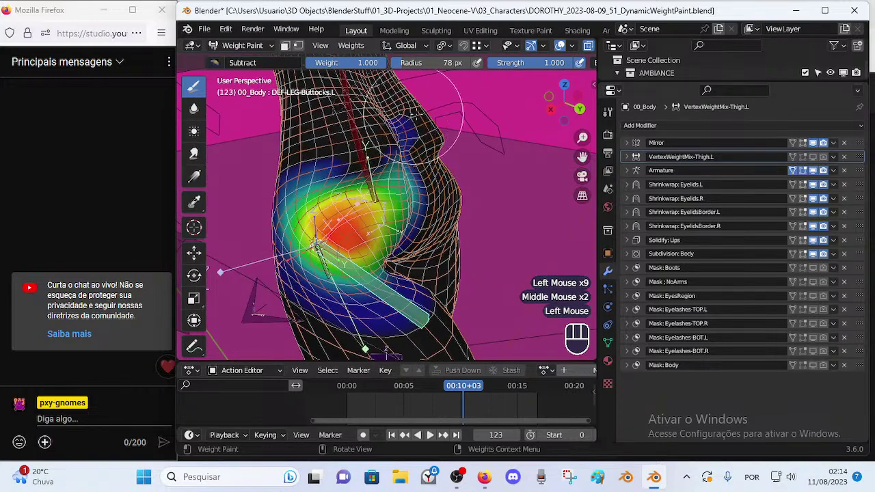
pyautogui.moveTo(438, 113); pyautogui.dragTo(393, 121, button='middle')
pyautogui.click(400, 130)
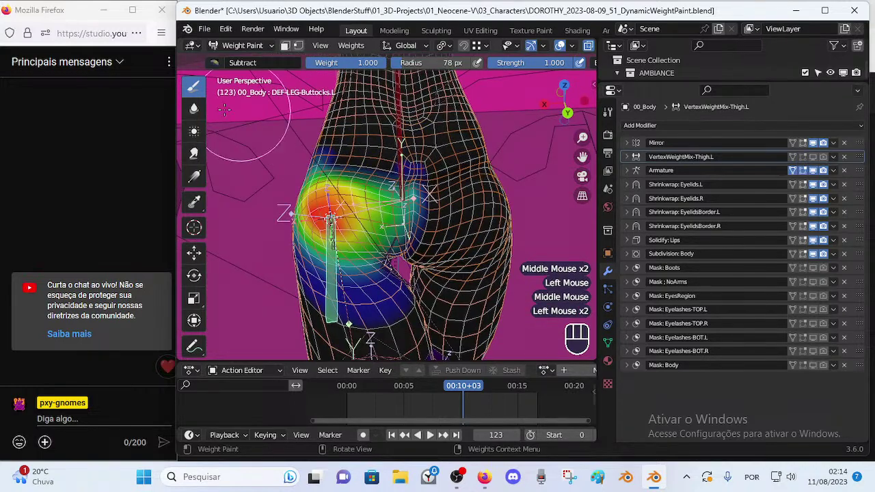
# - Blur the trimmed upper edge of the left buttock weights with a 32 px brush radius
pyautogui.press('f')
pyautogui.click(334, 192)
pyautogui.click(335, 170)
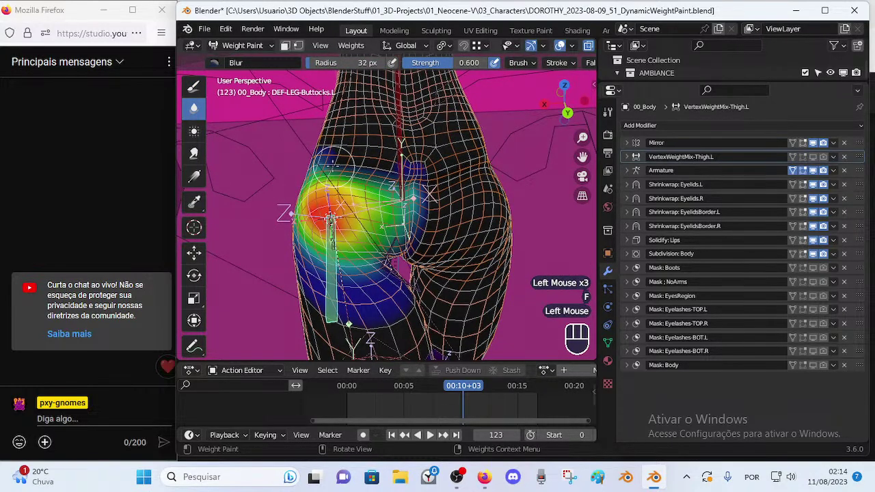
# - Test the painted influence by moving DEF-LEG-Buttocks.L temporarily, cancelling each move
pyautogui.moveTo(367, 159); pyautogui.dragTo(330, 173, button='middle')
pyautogui.keyDown('ctrl'); pyautogui.moveTo(331, 223); pyautogui.dragTo(334, 248, button='middle'); pyautogui.keyUp('ctrl')
pyautogui.moveTo(334, 248)
pyautogui.mouseDown(button='middle')
pyautogui.moveTo(374, 236)
pyautogui.moveTo(364, 205)
pyautogui.moveTo(442, 187)
pyautogui.moveTo(415, 181)
pyautogui.mouseUp(button='middle')
pyautogui.press('g')
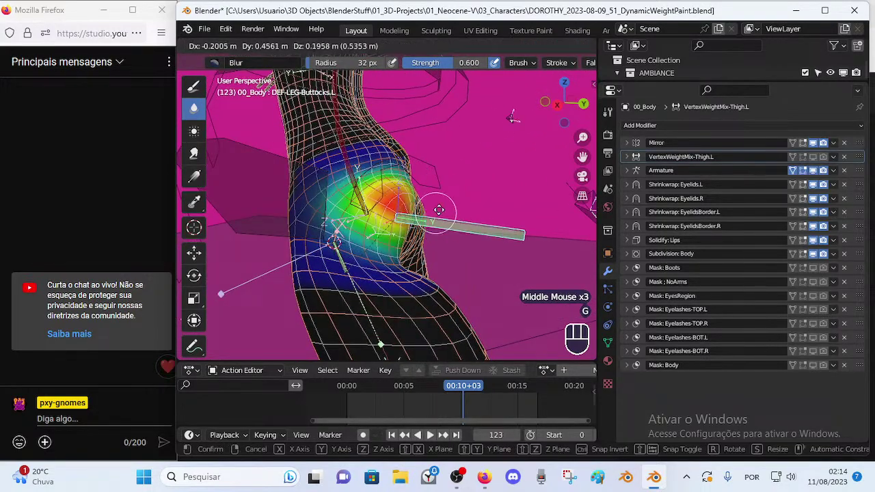
pyautogui.press('Escape')
pyautogui.moveTo(473, 212)
pyautogui.mouseDown(button='middle')
pyautogui.moveTo(472, 191)
pyautogui.moveTo(408, 209)
pyautogui.mouseUp(button='middle')
pyautogui.press('g')
pyautogui.press('Escape')
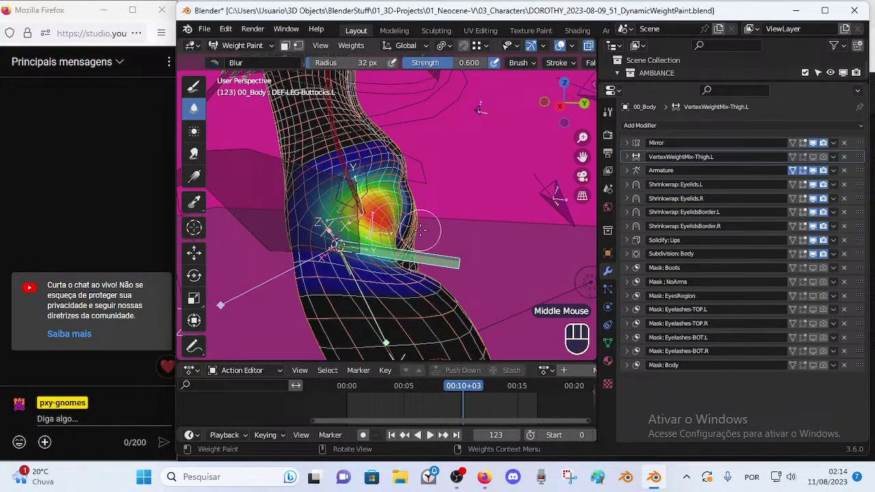
# - Go to frame 61 with the left leg raised and switch 00_Body from Weight Paint to Object Mode
pyautogui.moveTo(467, 385); pyautogui.dragTo(404, 389)
pyautogui.scroll(-2, 335, 263)
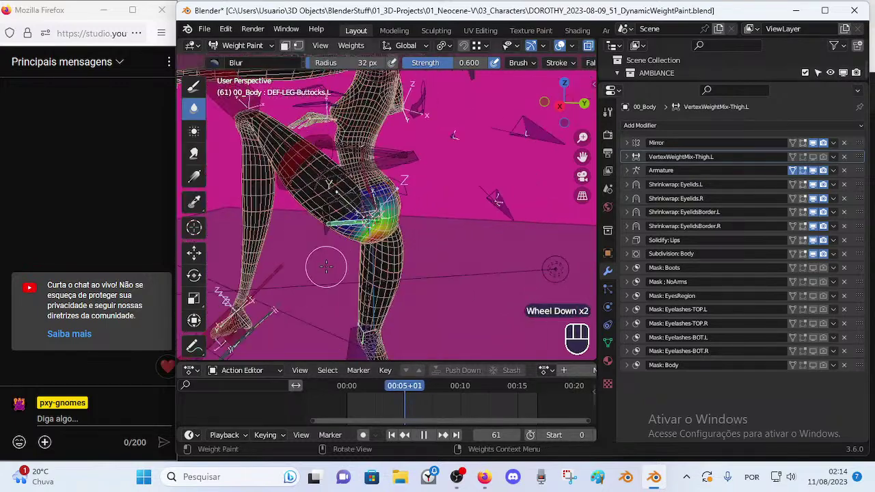
pyautogui.moveTo(335, 264); pyautogui.dragTo(320, 275, button='middle')
pyautogui.hotkey('ctrl', 'Tab')
pyautogui.click(382, 262)
pyautogui.click(387, 263)
# - Examine the left hip of 00_Body from several angles, comparing its shape in Edit Mode with the posed shape in Object Mode
pyautogui.moveTo(288, 278); pyautogui.dragTo(363, 274, button='middle')
pyautogui.press('Tab')
pyautogui.press('Tab')
pyautogui.scroll(-2, 322, 254)
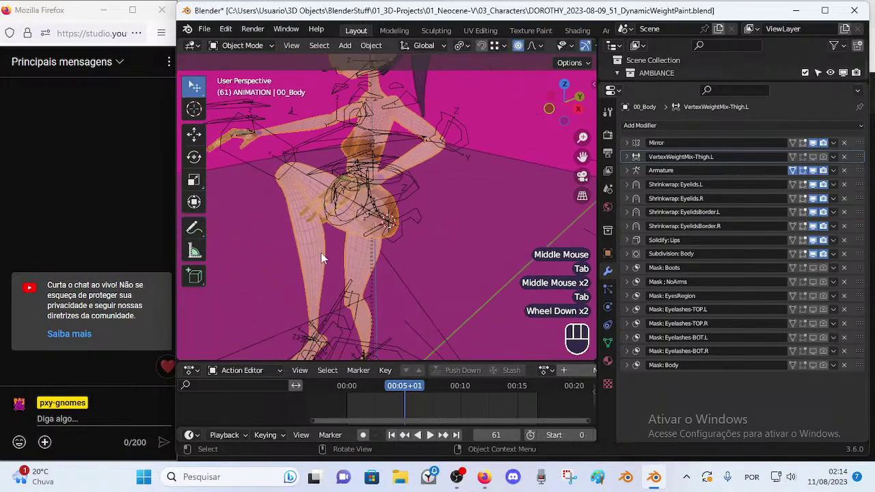
pyautogui.moveTo(322, 253); pyautogui.dragTo(403, 254, button='middle')
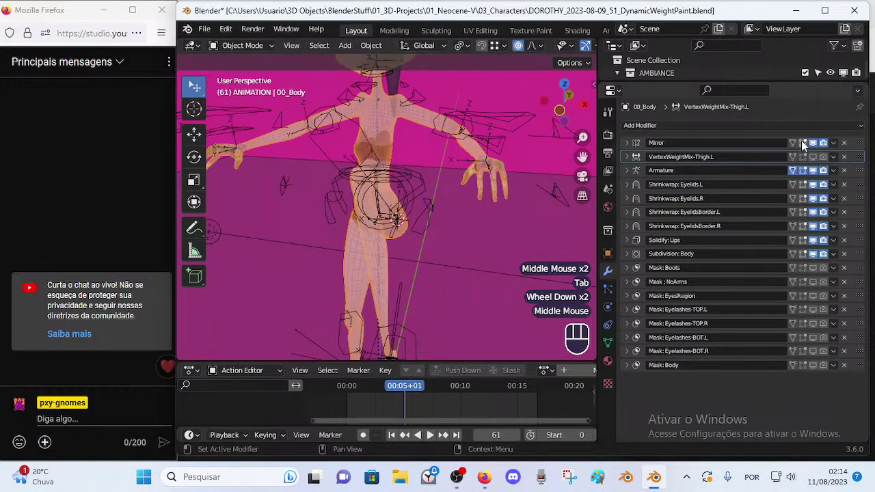
pyautogui.click(787, 171)
pyautogui.press('Tab')
pyautogui.moveTo(427, 237); pyautogui.dragTo(375, 231, button='middle')
pyautogui.scroll(-1, 312, 253)
pyautogui.scroll(1, 355, 245)
pyautogui.press('Tab')
pyautogui.moveTo(321, 232); pyautogui.dragTo(337, 193, button='middle')
pyautogui.moveTo(367, 265); pyautogui.dragTo(347, 259, button='middle')
pyautogui.moveTo(348, 258); pyautogui.dragTo(315, 232, button='middle')
pyautogui.press('Tab')
pyautogui.keyDown('shift'); pyautogui.moveTo(350, 171); pyautogui.dragTo(294, 181, button='middle'); pyautogui.keyUp('shift')
pyautogui.press('Tab')
pyautogui.scroll(2, 353, 171)
pyautogui.press('Tab')
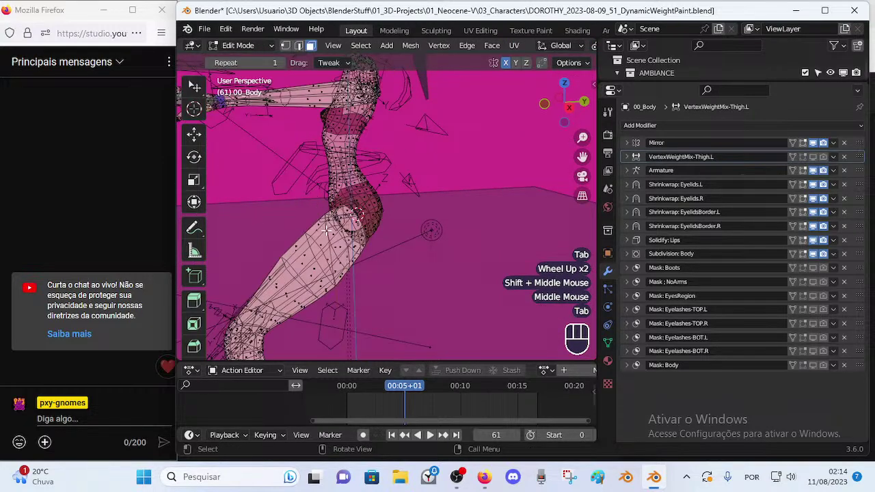
pyautogui.moveTo(349, 229); pyautogui.dragTo(354, 219, button='middle')
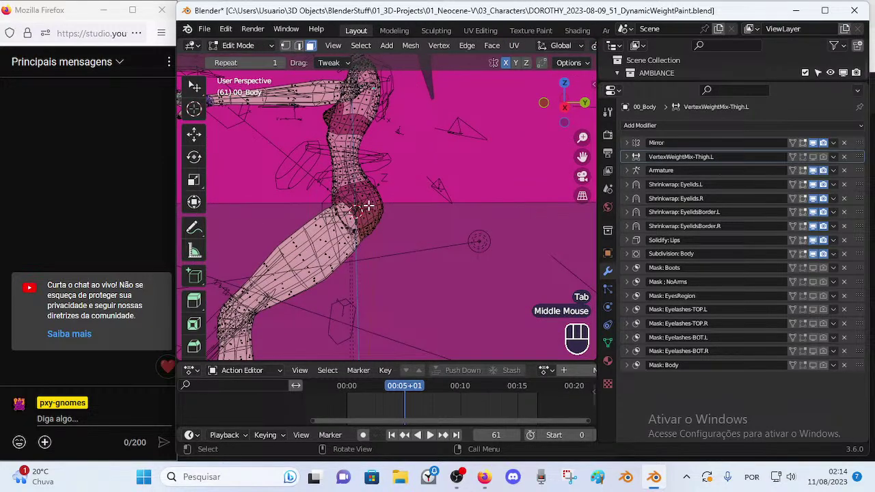
pyautogui.press('Tab')
pyautogui.moveTo(375, 203); pyautogui.dragTo(390, 209, button='middle')
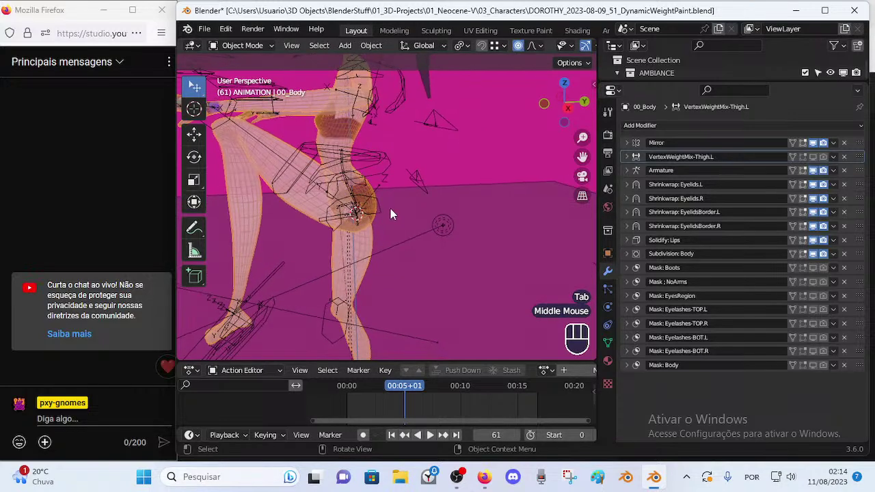
pyautogui.scroll(2, 362, 219)
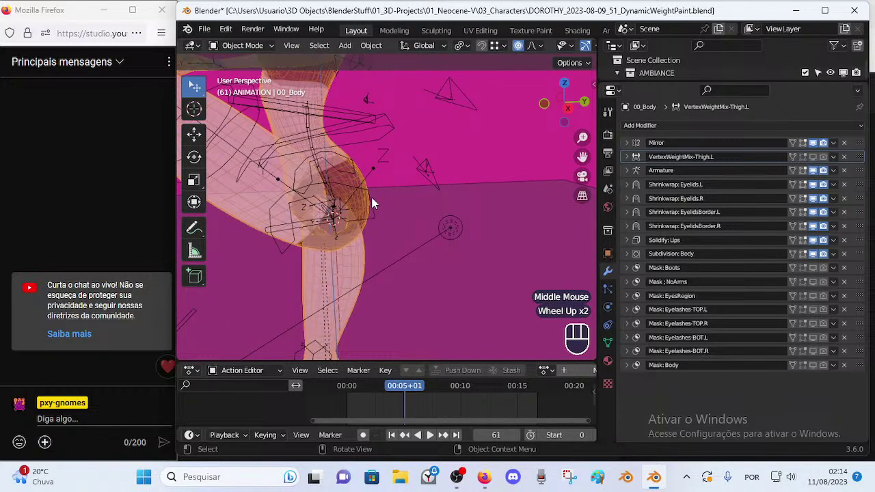
# - Select ARM-Dorothy together with 00_Body as the active object and return the body to Weight Paint mode
pyautogui.click(323, 180)
pyautogui.scroll(-1, 340, 218)
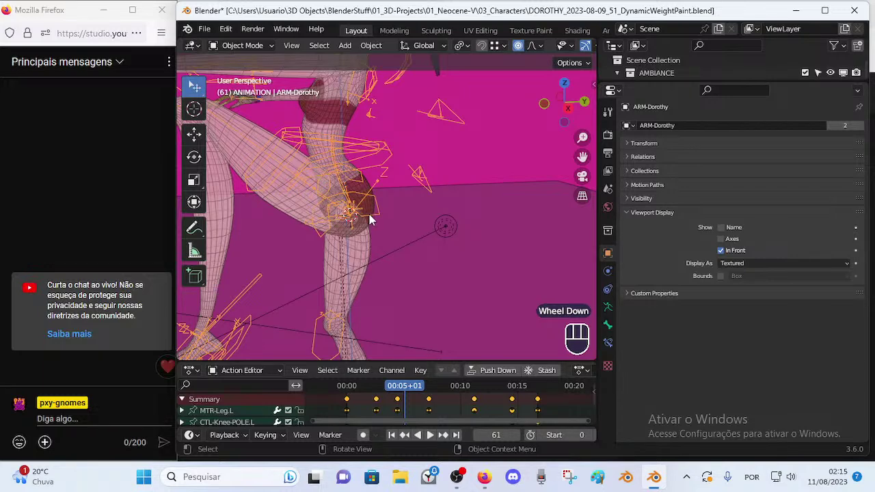
pyautogui.click(369, 199)
pyautogui.click(371, 192)
pyautogui.click(372, 188)
pyautogui.keyDown('shift'); pyautogui.click(368, 186); pyautogui.keyUp('shift')
pyautogui.hotkey('ctrl', 'Tab')
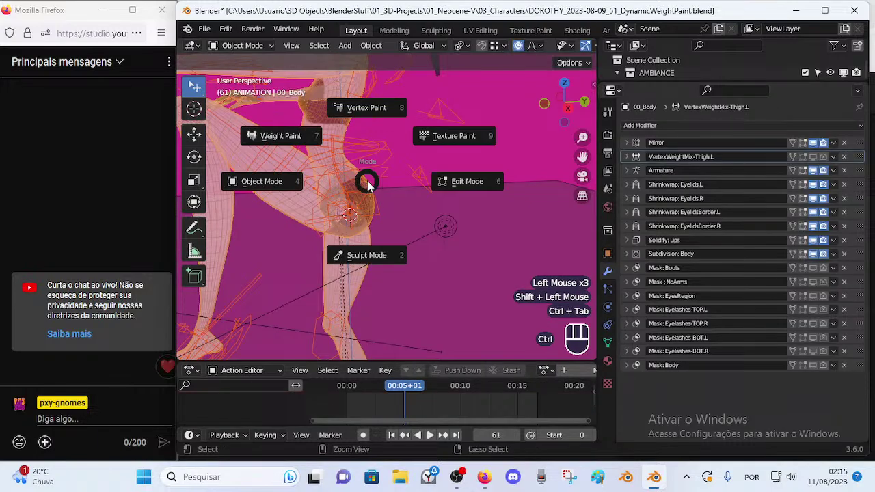
# - Examine the left buttock weights and deformation from several angles while stepping through the leg animation to frame 113
pyautogui.moveTo(366, 232); pyautogui.dragTo(325, 240, button='middle')
pyautogui.scroll(-1, 347, 232)
pyautogui.scroll(2, 347, 233)
pyautogui.keyDown('shift'); pyautogui.moveTo(325, 239); pyautogui.dragTo(339, 273, button='middle'); pyautogui.keyUp('shift')
pyautogui.moveTo(339, 274); pyautogui.dragTo(363, 287, button='middle')
pyautogui.moveTo(410, 391); pyautogui.dragTo(441, 378)
pyautogui.scroll(2, 263, 249)
pyautogui.moveTo(263, 249); pyautogui.dragTo(292, 248, button='middle')
pyautogui.moveTo(294, 250); pyautogui.dragTo(343, 300, button='middle')
pyautogui.scroll(-2, 325, 283)
pyautogui.moveTo(386, 254); pyautogui.dragTo(436, 258, button='middle')
pyautogui.scroll(2, 372, 266)
pyautogui.scroll(-1, 333, 244)
pyautogui.scroll(2, 360, 250)
pyautogui.moveTo(447, 384)
pyautogui.mouseDown()
pyautogui.moveTo(499, 371)
pyautogui.moveTo(511, 359)
pyautogui.moveTo(453, 377)
pyautogui.mouseUp()
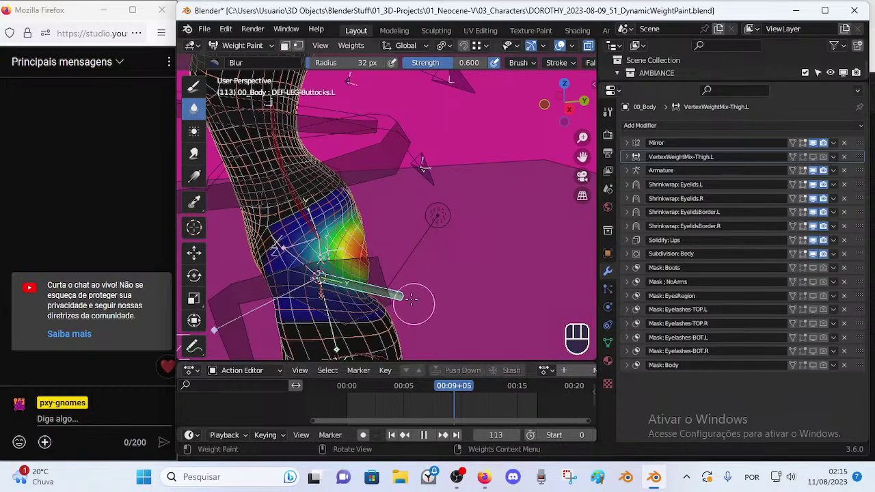
# - Compare the left hip's shape between Edit Mode and the posed Weight Paint view at frames 113 and 90
pyautogui.press('Tab')
pyautogui.scroll(-2, 376, 239)
pyautogui.moveTo(375, 240); pyautogui.dragTo(346, 274, button='middle')
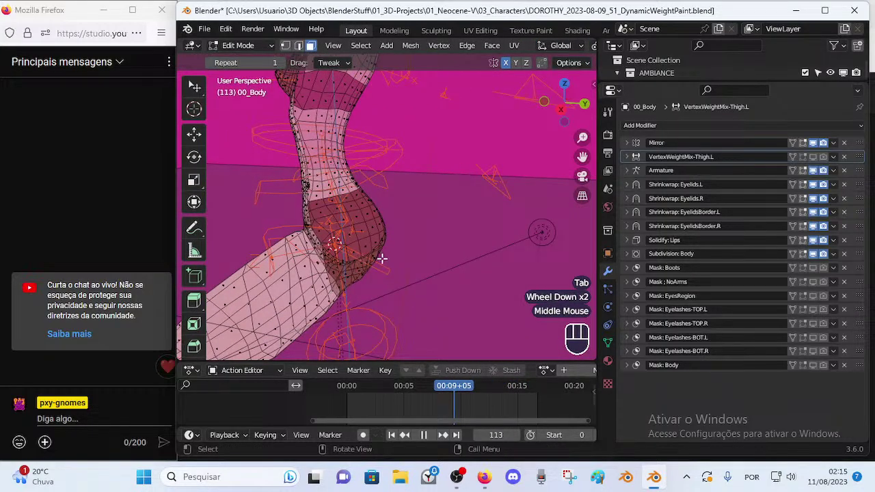
pyautogui.press('Tab')
pyautogui.moveTo(444, 387)
pyautogui.mouseDown()
pyautogui.moveTo(399, 387)
pyautogui.moveTo(433, 388)
pyautogui.mouseUp()
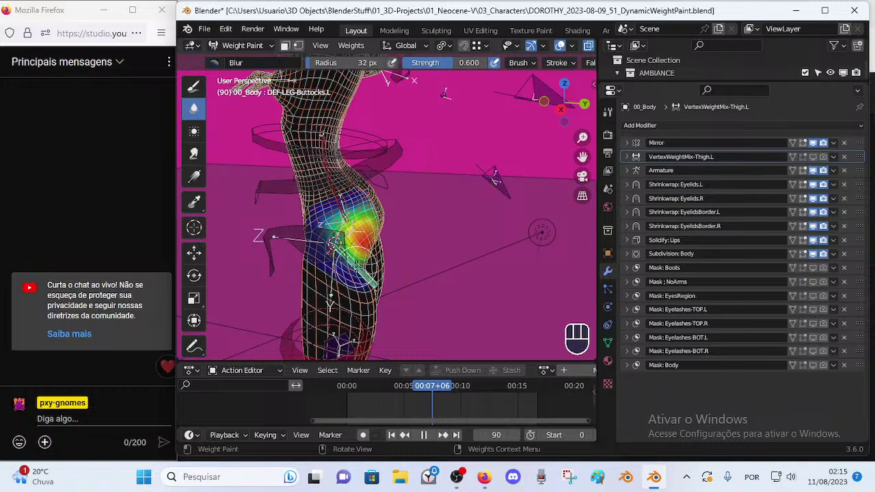
pyautogui.press('Tab')
pyautogui.moveTo(360, 266); pyautogui.dragTo(302, 299, button='middle')
pyautogui.scroll(2, 308, 279)
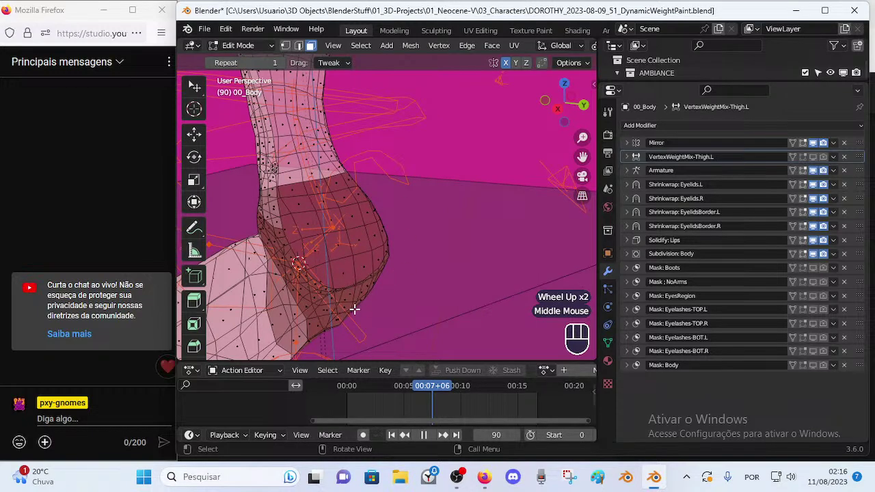
pyautogui.scroll(-3, 328, 288)
pyautogui.moveTo(329, 288); pyautogui.dragTo(305, 290, button='middle')
pyautogui.scroll(-2, 306, 278)
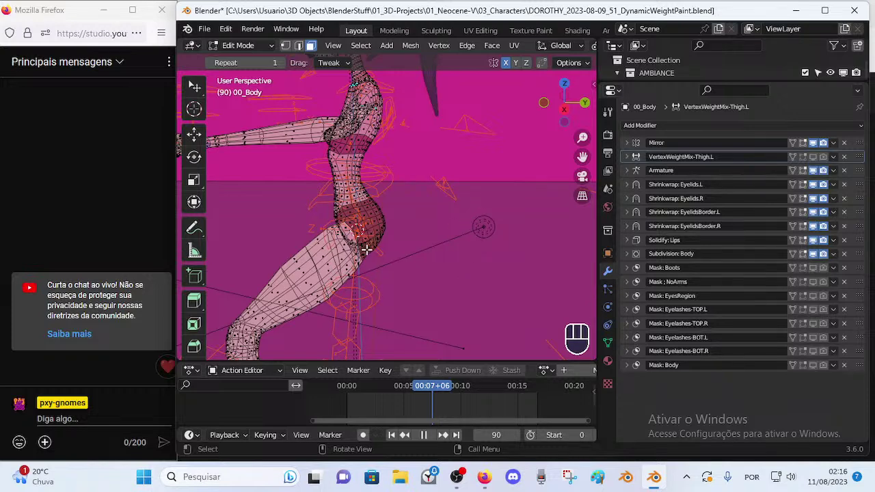
pyautogui.moveTo(383, 263); pyautogui.dragTo(344, 266, button='middle')
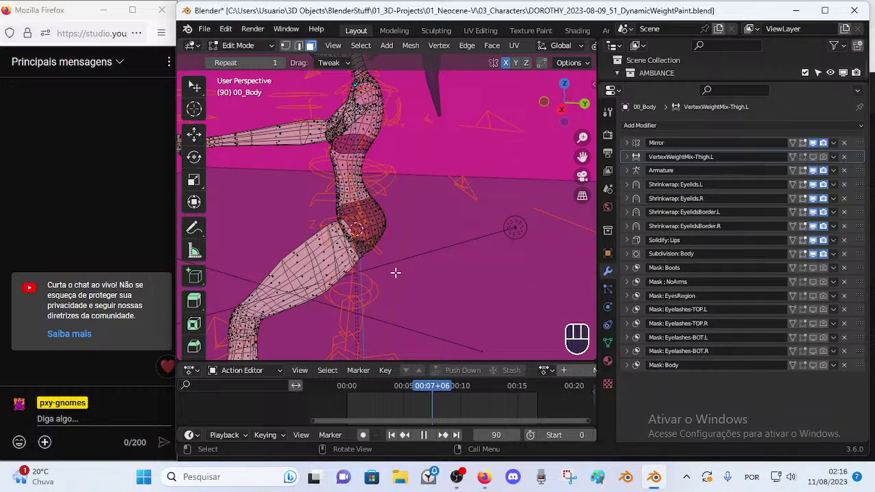
# - Check the buttock deformation at frame 103 in both modes, and inspect the weights from behind at frame 90
pyautogui.press('Tab')
pyautogui.scroll(3, 404, 267)
pyautogui.moveTo(404, 266); pyautogui.dragTo(437, 260, button='middle')
pyautogui.scroll(2, 417, 264)
pyautogui.moveTo(440, 387)
pyautogui.mouseDown()
pyautogui.moveTo(497, 384)
pyautogui.moveTo(445, 390)
pyautogui.mouseUp()
pyautogui.press('Tab')
pyautogui.moveTo(324, 277); pyautogui.dragTo(371, 289, button='middle')
pyautogui.scroll(-2, 350, 298)
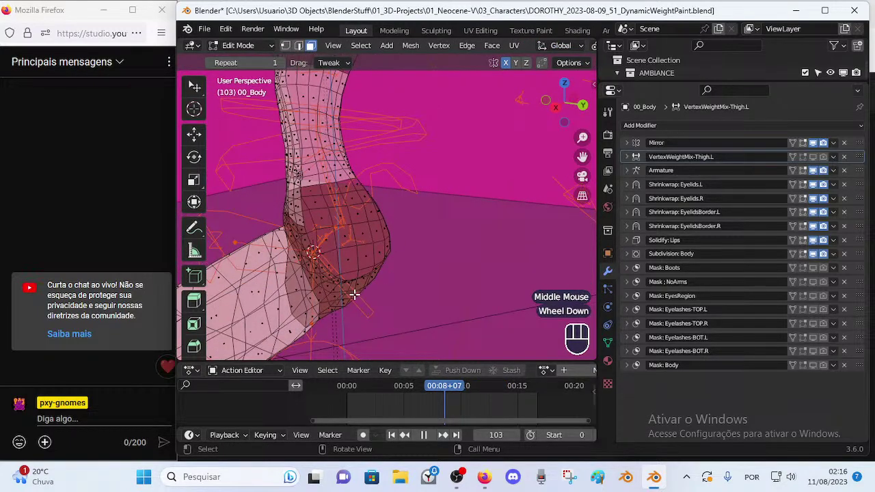
pyautogui.press('Tab')
pyautogui.moveTo(355, 295); pyautogui.dragTo(380, 290, button='middle')
pyautogui.moveTo(440, 388)
pyautogui.mouseDown()
pyautogui.moveTo(510, 389)
pyautogui.moveTo(456, 386)
pyautogui.moveTo(477, 379)
pyautogui.moveTo(411, 381)
pyautogui.moveTo(478, 363)
pyautogui.moveTo(432, 363)
pyautogui.mouseUp()
pyautogui.scroll(-2, 391, 270)
pyautogui.moveTo(391, 271); pyautogui.dragTo(279, 285, button='middle')
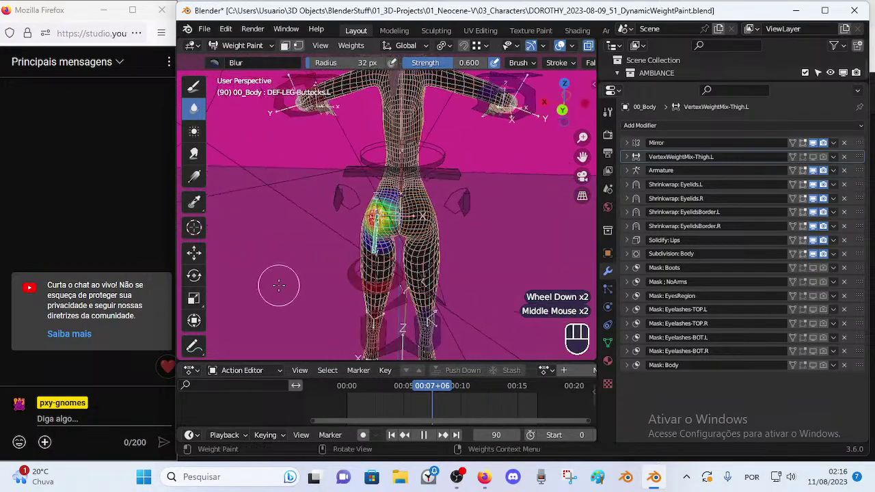
# - Compare the whole body and left hip in Edit Mode with the posed weights, moving through the animation to frame 125
pyautogui.press('Tab')
pyautogui.moveTo(325, 241); pyautogui.dragTo(305, 287, button='middle')
pyautogui.scroll(-2, 316, 263)
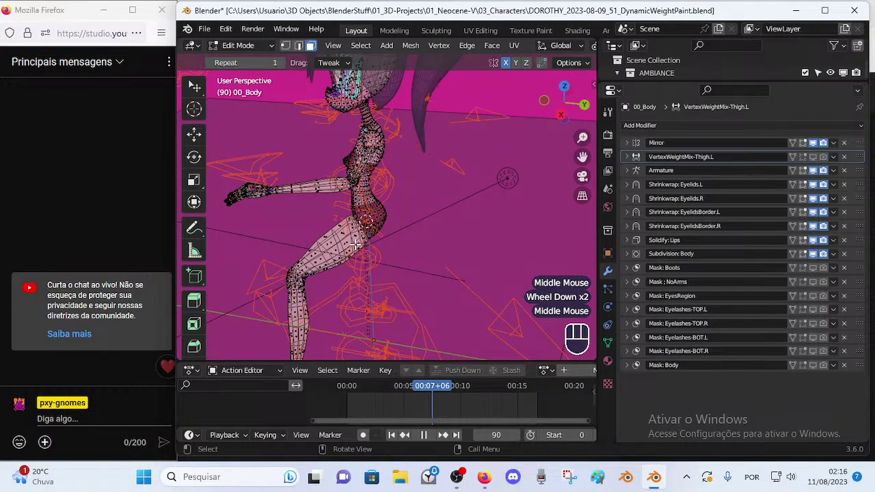
pyautogui.scroll(1, 351, 243)
pyautogui.press('Tab')
pyautogui.scroll(2, 400, 305)
pyautogui.moveTo(401, 305)
pyautogui.mouseDown(button='middle')
pyautogui.moveTo(307, 246)
pyautogui.moveTo(338, 256)
pyautogui.moveTo(331, 270)
pyautogui.moveTo(288, 269)
pyautogui.mouseUp(button='middle')
pyautogui.scroll(2, 299, 240)
pyautogui.scroll(2, 308, 247)
pyautogui.scroll(-2, 340, 258)
pyautogui.scroll(-4, 329, 272)
pyautogui.moveTo(299, 264)
pyautogui.mouseDown(button='middle')
pyautogui.moveTo(380, 240)
pyautogui.moveTo(416, 254)
pyautogui.moveTo(299, 265)
pyautogui.moveTo(390, 265)
pyautogui.moveTo(433, 250)
pyautogui.mouseUp(button='middle')
pyautogui.scroll(2, 344, 253)
pyautogui.scroll(-1, 416, 254)
pyautogui.scroll(3, 426, 256)
pyautogui.press('Tab')
pyautogui.scroll(2, 394, 265)
pyautogui.press('Tab')
pyautogui.scroll(-2, 433, 250)
pyautogui.moveTo(439, 385); pyautogui.dragTo(462, 381)
pyautogui.moveTo(422, 294); pyautogui.dragTo(469, 286, button='middle')
pyautogui.moveTo(449, 393)
pyautogui.mouseDown()
pyautogui.moveTo(415, 393)
pyautogui.moveTo(471, 388)
pyautogui.moveTo(410, 388)
pyautogui.moveTo(479, 381)
pyautogui.moveTo(420, 384)
pyautogui.moveTo(479, 386)
pyautogui.moveTo(444, 386)
pyautogui.moveTo(440, 369)
pyautogui.moveTo(444, 387)
pyautogui.mouseUp()
# - Hide the AMBIANCE collection in Object Mode, and bring 00_Body back into Weight Paint with ARM-Dorothy selected
pyautogui.hotkey('ctrl', 'Tab')
pyautogui.press('4')
pyautogui.press('2')
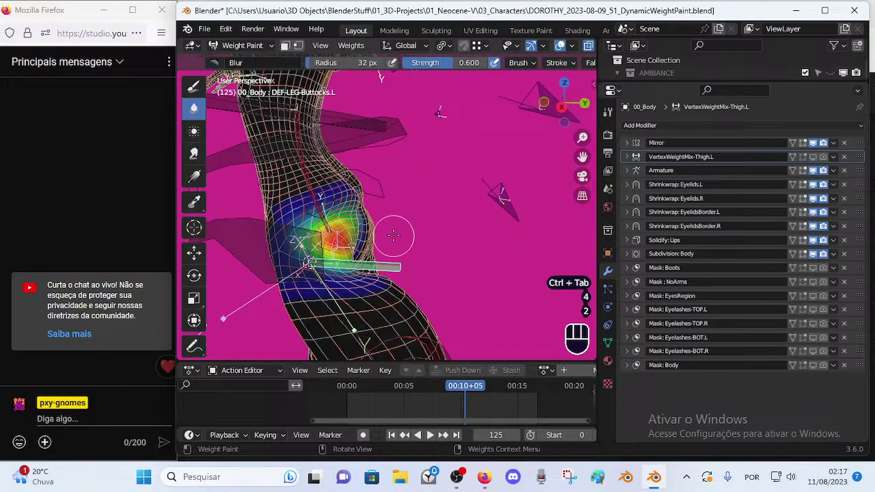
pyautogui.press('4')
pyautogui.hotkey('ctrl', 'Tab')
pyautogui.keyDown('ctrl'); pyautogui.moveTo(385, 188); pyautogui.dragTo(361, 261, button='middle'); pyautogui.keyUp('ctrl')
pyautogui.press('2')
pyautogui.click(384, 245)
pyautogui.click(386, 253)
pyautogui.keyDown('shift'); pyautogui.click(386, 255); pyautogui.keyUp('shift')
pyautogui.hotkey('ctrl', 'Tab')
pyautogui.moveTo(375, 217)
pyautogui.keyDown('ctrl'); pyautogui.mouseDown(button='middle')
pyautogui.moveTo(378, 185)
pyautogui.moveTo(438, 198)
pyautogui.moveTo(494, 191)
pyautogui.mouseUp(button='middle'); pyautogui.keyUp('ctrl')
# - Blur the DEF-LEG-Buttocks.L weights over the left buttock with a 73 px brush radius
pyautogui.press('f')
pyautogui.click(463, 193)
pyautogui.moveTo(493, 192); pyautogui.dragTo(428, 190, button='middle')
pyautogui.moveTo(425, 199); pyautogui.dragTo(422, 207)
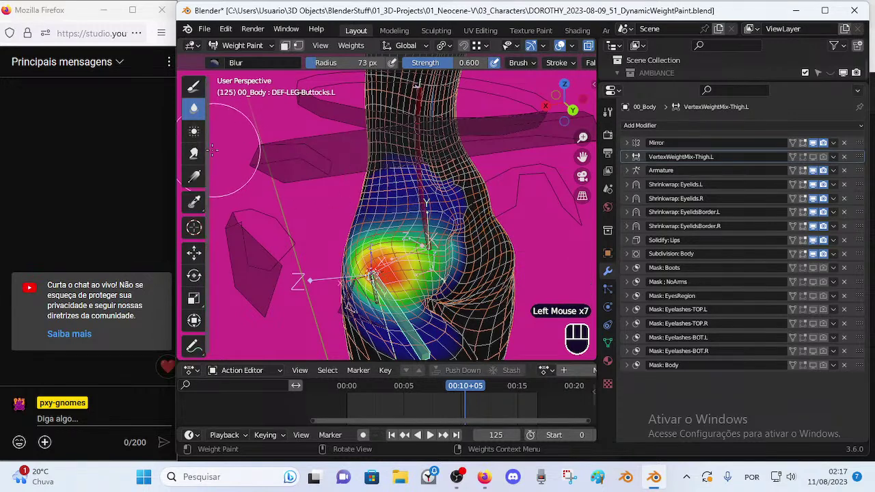
# - Smear the left buttock weights upward toward the hip with a 71 px brush radius at strength 1.000
pyautogui.press('f')
pyautogui.moveTo(384, 236)
pyautogui.mouseDown()
pyautogui.moveTo(411, 226)
pyautogui.moveTo(435, 229)
pyautogui.mouseUp()
pyautogui.moveTo(424, 205)
pyautogui.mouseDown(button='middle')
pyautogui.moveTo(418, 200)
pyautogui.moveTo(396, 227)
pyautogui.mouseUp(button='middle')
pyautogui.press('f')
pyautogui.click(432, 220)
pyautogui.moveTo(370, 282); pyautogui.dragTo(386, 275, button='middle')
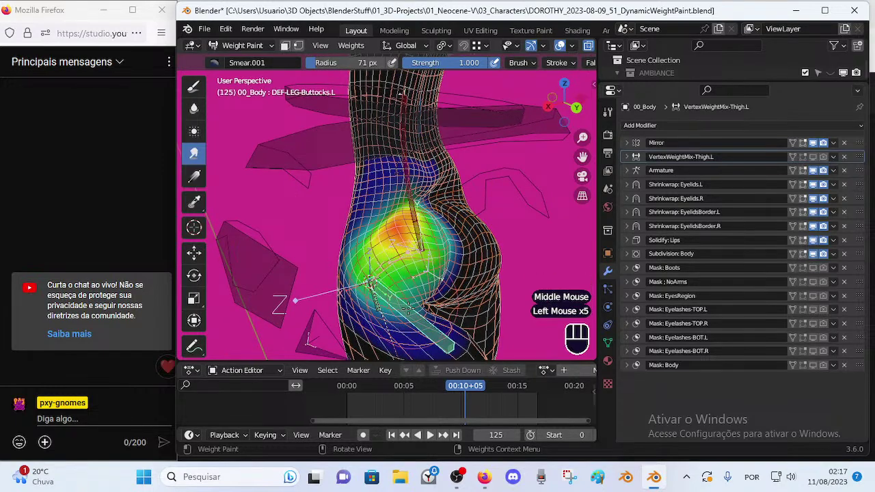
pyautogui.keyDown('ctrl'); pyautogui.moveTo(370, 280); pyautogui.dragTo(374, 268, button='middle'); pyautogui.keyUp('ctrl')
pyautogui.click(374, 268)
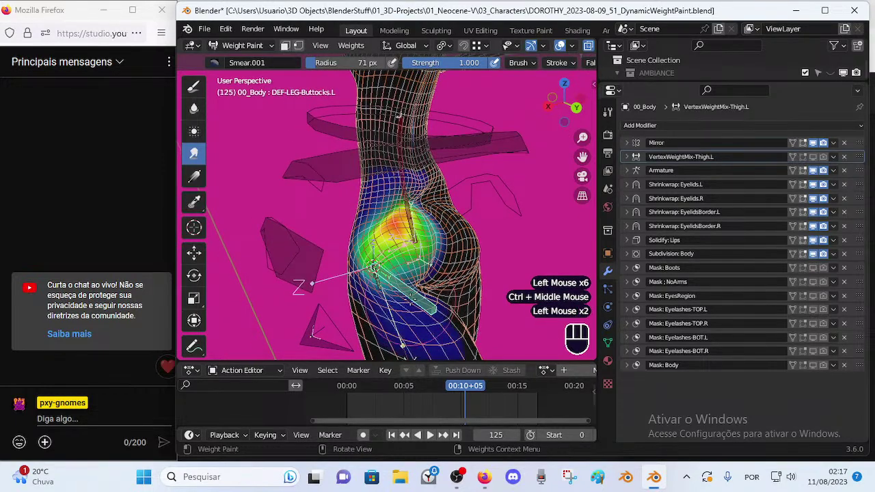
pyautogui.moveTo(385, 296); pyautogui.dragTo(391, 275)
pyautogui.keyDown('ctrl'); pyautogui.moveTo(391, 275); pyautogui.dragTo(387, 298, button='middle'); pyautogui.keyUp('ctrl')
# - Subtract the stray DEF-LEG-Buttocks.L weights from the upper thigh and waist with a 71 px brush at weight 1.000
pyautogui.click(199, 84)
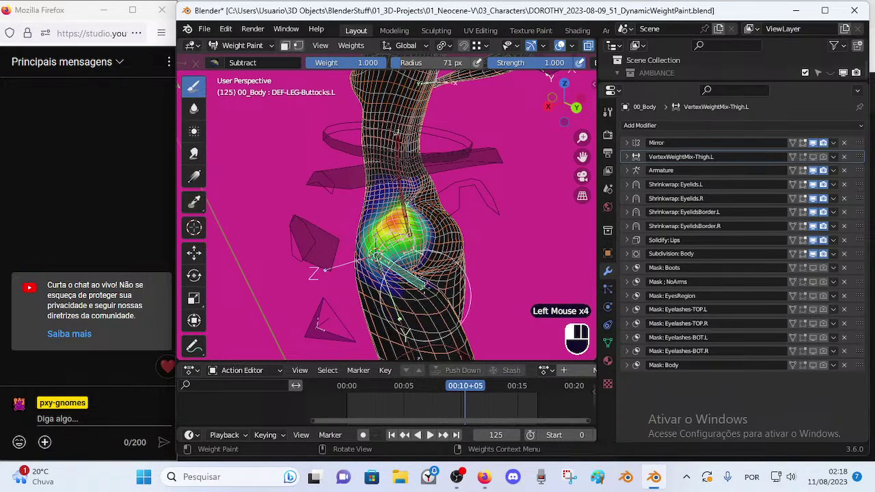
pyautogui.moveTo(402, 274); pyautogui.dragTo(398, 265, button='middle')
pyautogui.keyDown('ctrl'); pyautogui.moveTo(398, 265); pyautogui.dragTo(387, 179, button='middle'); pyautogui.keyUp('ctrl')
pyautogui.moveTo(387, 179); pyautogui.dragTo(371, 151, button='middle')
pyautogui.moveTo(372, 150); pyautogui.dragTo(375, 160)
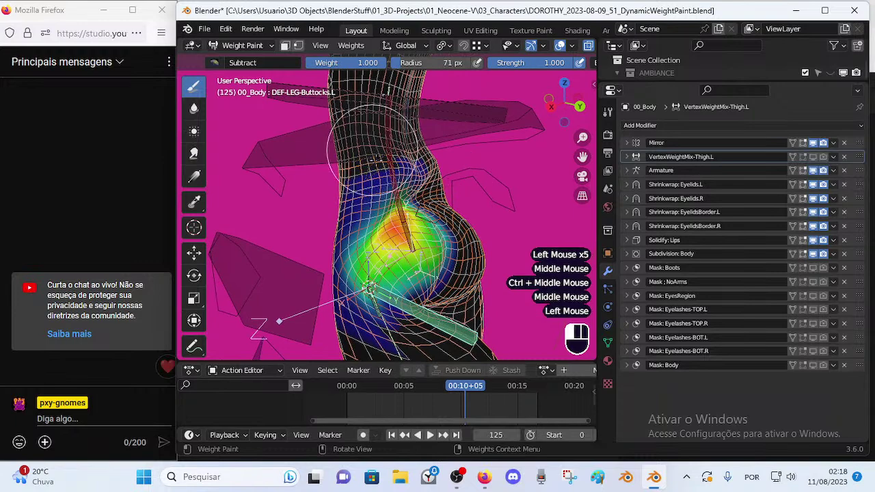
# - Average the weights across the left hip and upper buttock using brush radii of 71, 46 and 85 px
pyautogui.click(194, 131)
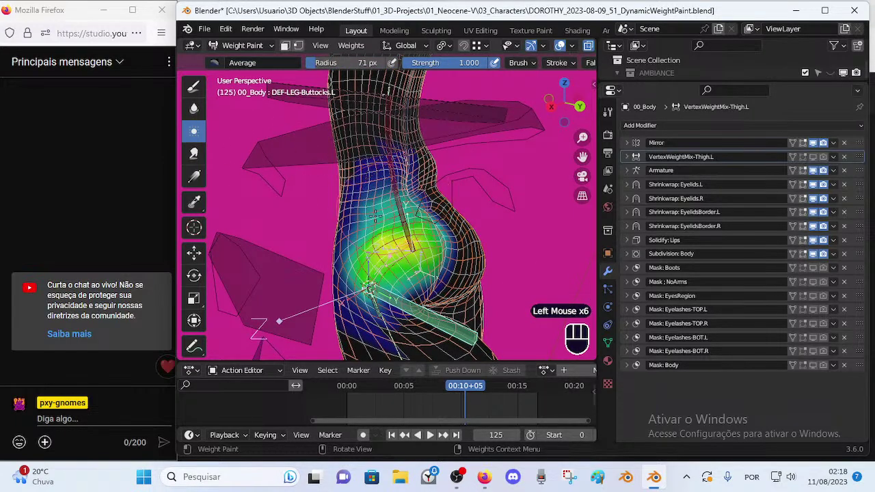
pyautogui.moveTo(387, 202); pyautogui.dragTo(413, 87, button='middle')
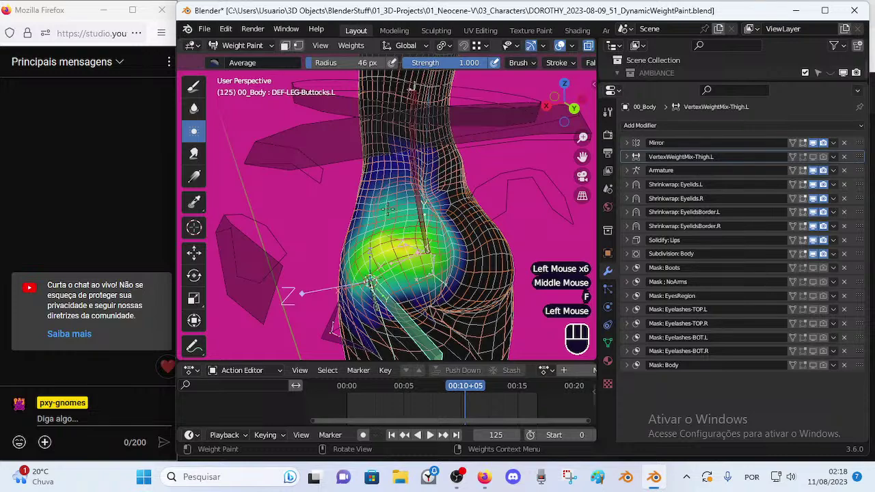
pyautogui.press('f')
pyautogui.moveTo(429, 205); pyautogui.dragTo(430, 354, button='middle')
pyautogui.click(403, 202)
pyautogui.click(425, 199)
# - Check the averaged buttock weights by moving the animation between frames 183 and 113, ending at frame 115
pyautogui.moveTo(475, 388); pyautogui.dragTo(506, 363)
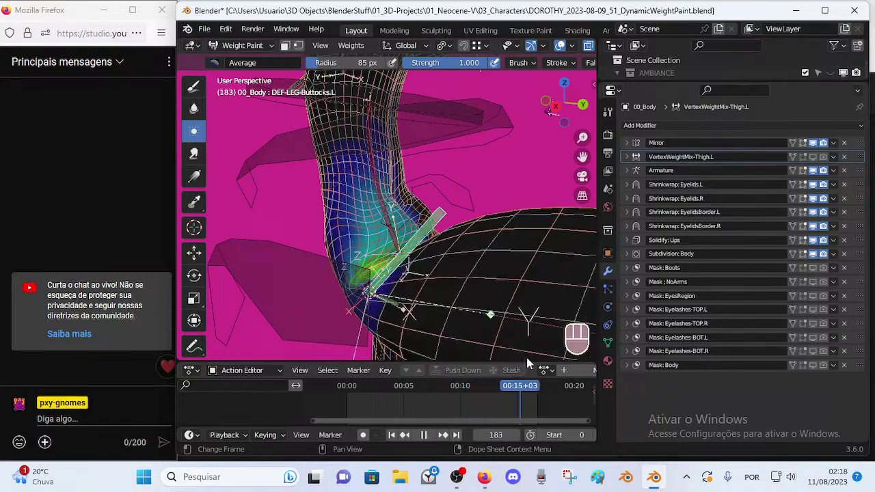
pyautogui.moveTo(530, 387); pyautogui.dragTo(463, 371)
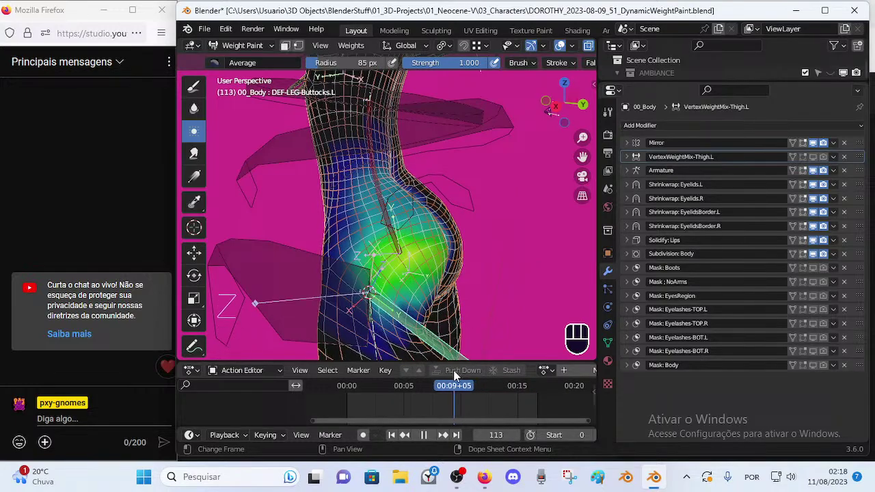
pyautogui.moveTo(481, 367); pyautogui.dragTo(461, 354)
pyautogui.moveTo(402, 269)
pyautogui.mouseDown(button='middle')
pyautogui.moveTo(430, 267)
pyautogui.moveTo(403, 274)
pyautogui.mouseUp(button='middle')
pyautogui.moveTo(458, 373); pyautogui.dragTo(464, 390)
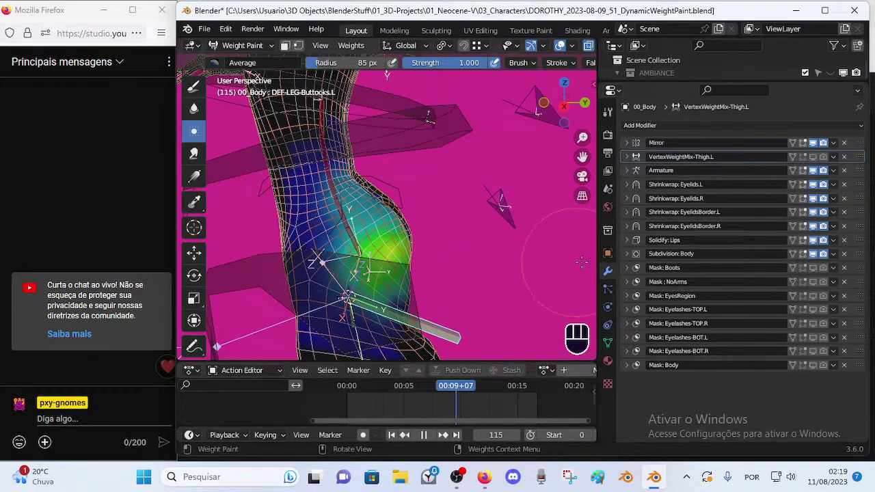
# - Leave Weight Paint, select ARM-Dorothy and enter Pose Mode with DEF-LEG-Buttocks.L active
pyautogui.hotkey('ctrl', 'Tab')
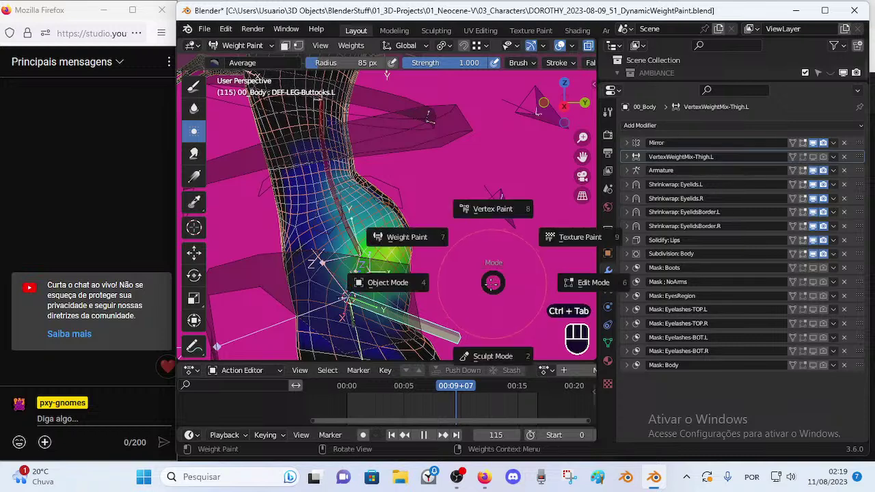
pyautogui.click(431, 326)
pyautogui.click(433, 332)
pyautogui.click(432, 332)
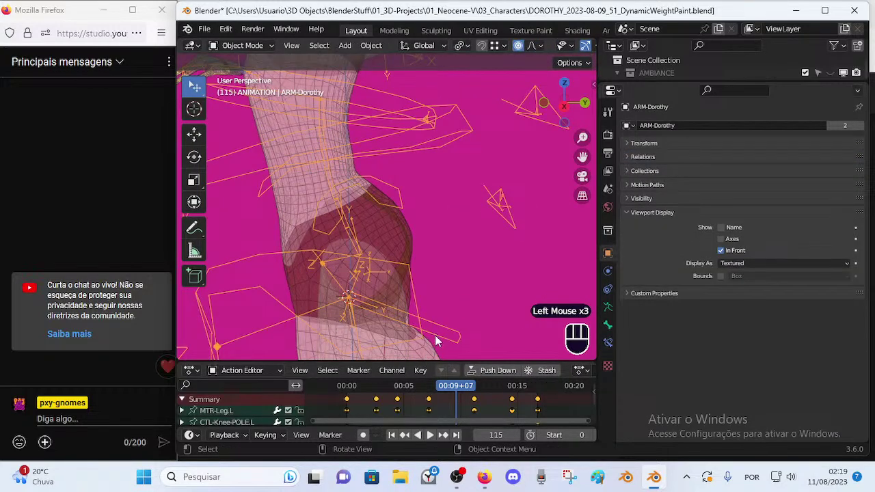
pyautogui.hotkey('ctrl', 'Tab')
pyautogui.moveTo(441, 332); pyautogui.dragTo(465, 318, button='middle')
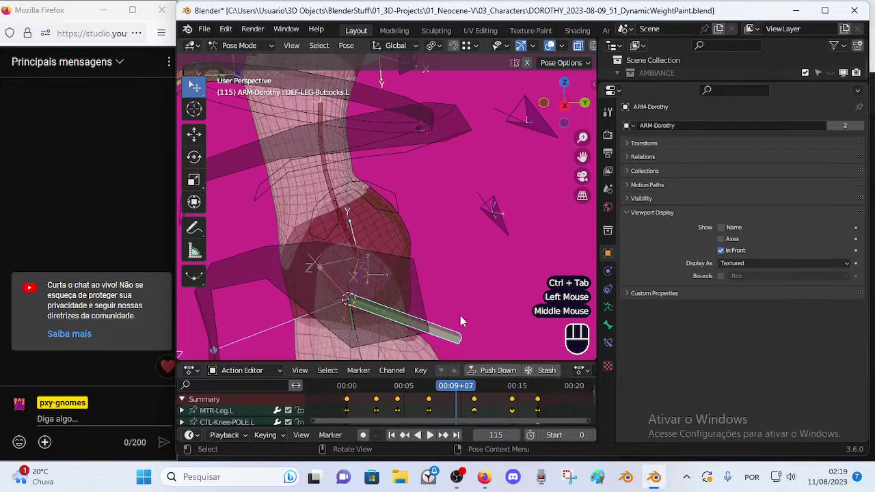
# - Try different influence values, including 0.372 and 0.669, on the DEF-LEG-Buttocks.L Copy Rotation constraint at several frames
pyautogui.click(606, 343)
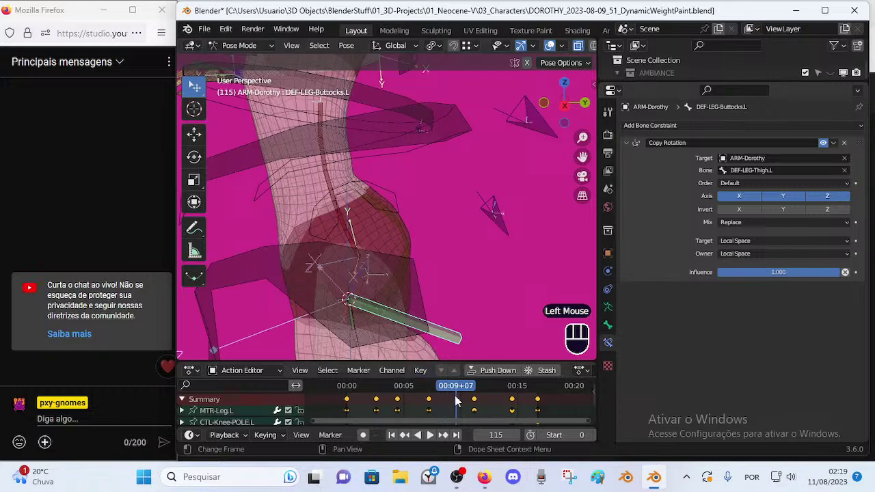
pyautogui.moveTo(488, 389); pyautogui.dragTo(489, 390)
pyautogui.moveTo(464, 387); pyautogui.dragTo(496, 387)
pyautogui.moveTo(748, 272); pyautogui.dragTo(823, 282)
pyautogui.moveTo(495, 390); pyautogui.dragTo(456, 392)
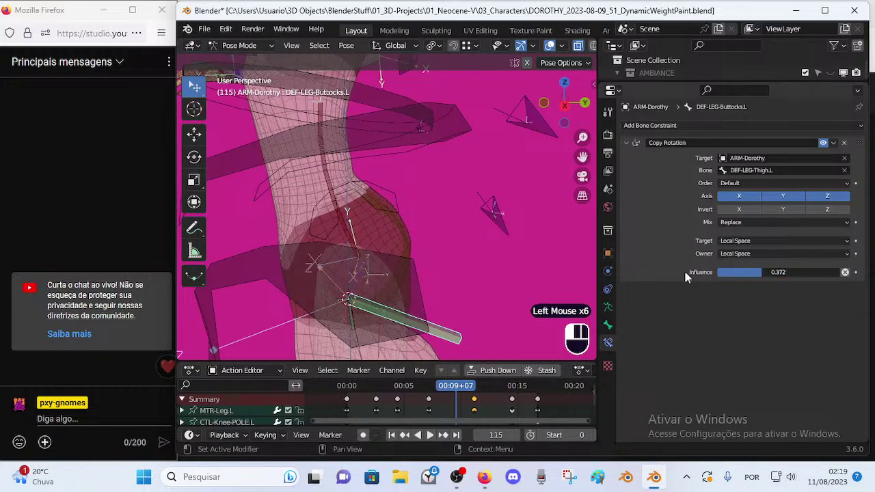
pyautogui.moveTo(457, 387); pyautogui.dragTo(326, 397)
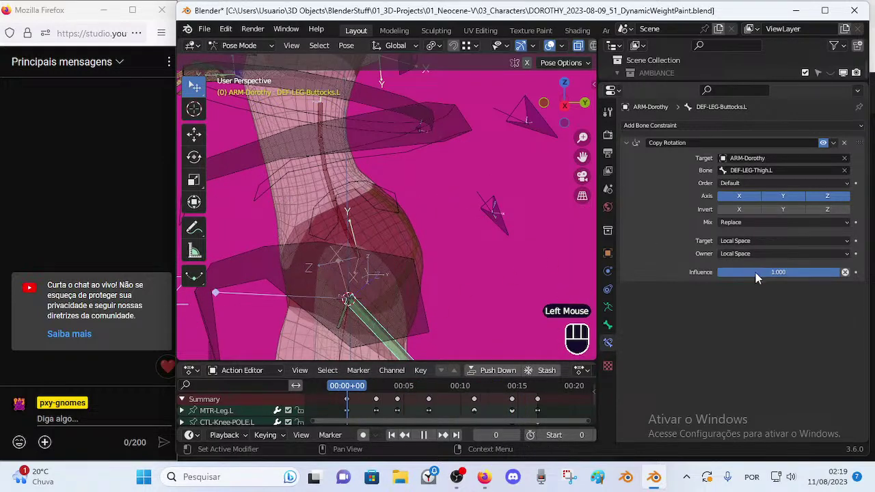
pyautogui.moveTo(364, 390); pyautogui.dragTo(497, 387)
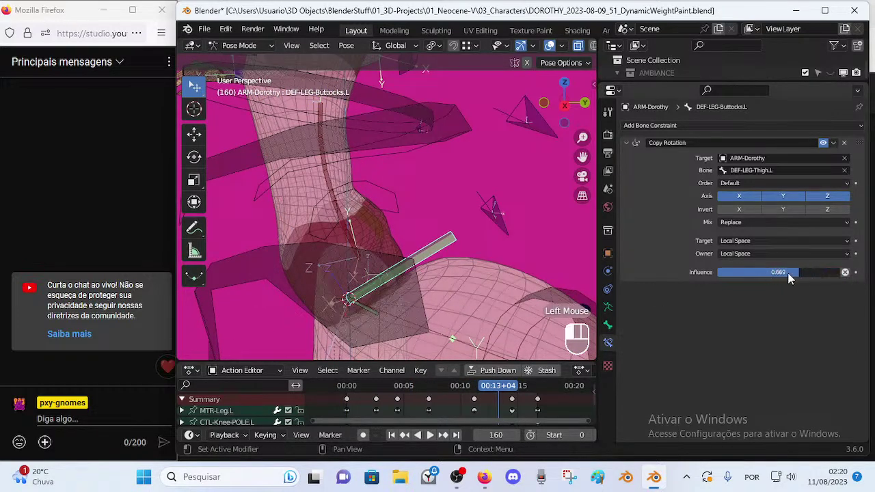
# - Delete the Copy Rotation constraint from DEF-LEG-Buttocks.L and clear the bone's parent in Edit Mode
pyautogui.click(844, 143)
pyautogui.moveTo(498, 387); pyautogui.dragTo(451, 390)
pyautogui.keyDown('ctrl'); pyautogui.moveTo(450, 336); pyautogui.dragTo(366, 247, button='middle'); pyautogui.keyUp('ctrl')
pyautogui.press('Tab')
pyautogui.moveTo(346, 286); pyautogui.dragTo(336, 303, button='middle')
pyautogui.moveTo(346, 271); pyautogui.dragTo(353, 280, button='middle')
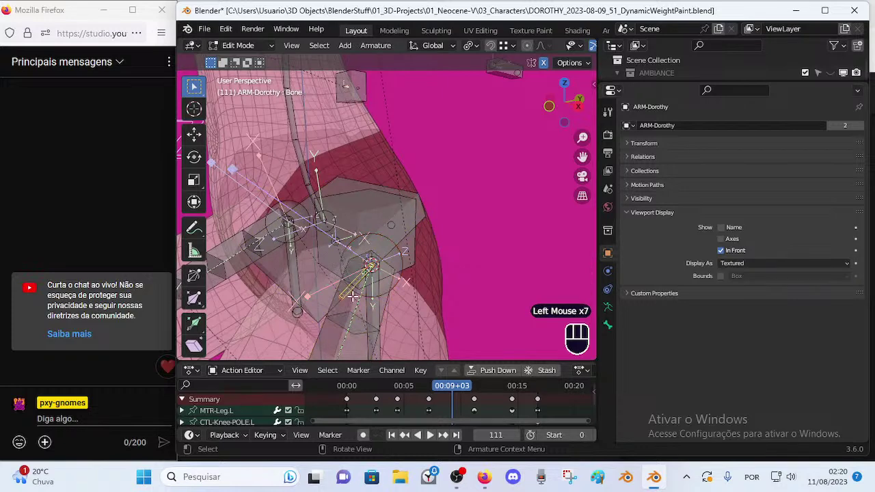
pyautogui.moveTo(411, 299); pyautogui.dragTo(365, 308, button='middle')
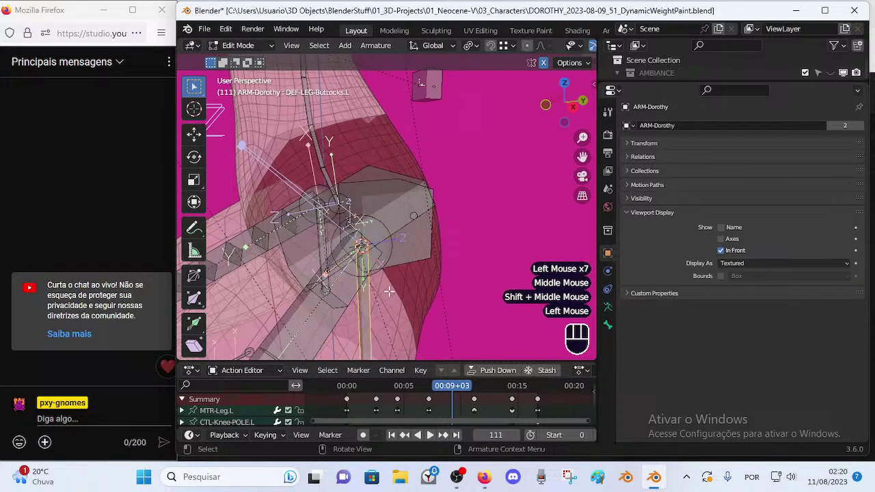
pyautogui.hotkey('alt', 'p')
pyautogui.click(389, 294)
# - In Pose Mode, add a Copy Rotation constraint to DEF-LEG-Buttocks.L that targets the bone named Bone in ARM-Dorothy
pyautogui.press('Tab')
pyautogui.moveTo(389, 291); pyautogui.dragTo(373, 266, button='middle')
pyautogui.click(375, 265)
pyautogui.keyDown('shift'); pyautogui.click(376, 267); pyautogui.keyUp('shift')
pyautogui.hotkey('shift', 'ctrl', 'a')
pyautogui.hotkey('shift', 'ctrl', 'c')
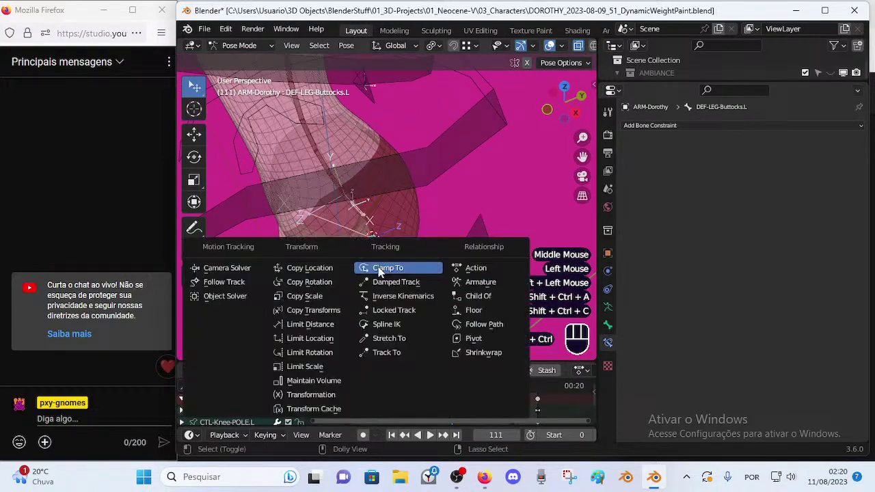
pyautogui.click(348, 281)
pyautogui.moveTo(379, 266); pyautogui.dragTo(489, 233, button='middle')
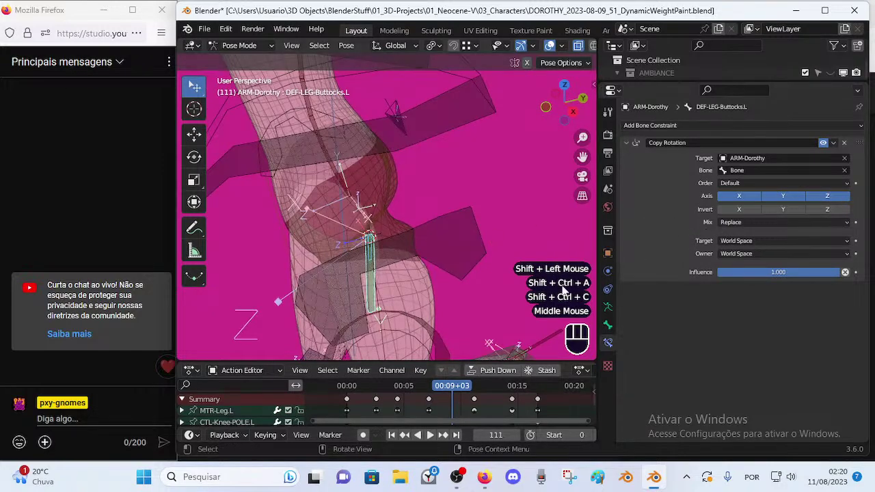
# - Set the Copy Rotation constraint's target space to Local Space (Owner Orientation) and its owner space to Local Space
pyautogui.moveTo(449, 385); pyautogui.dragTo(483, 342)
pyautogui.moveTo(482, 307); pyautogui.dragTo(434, 265, button='middle')
pyautogui.moveTo(433, 266)
pyautogui.mouseDown(button='middle')
pyautogui.moveTo(389, 289)
pyautogui.moveTo(463, 261)
pyautogui.moveTo(448, 272)
pyautogui.mouseUp(button='middle')
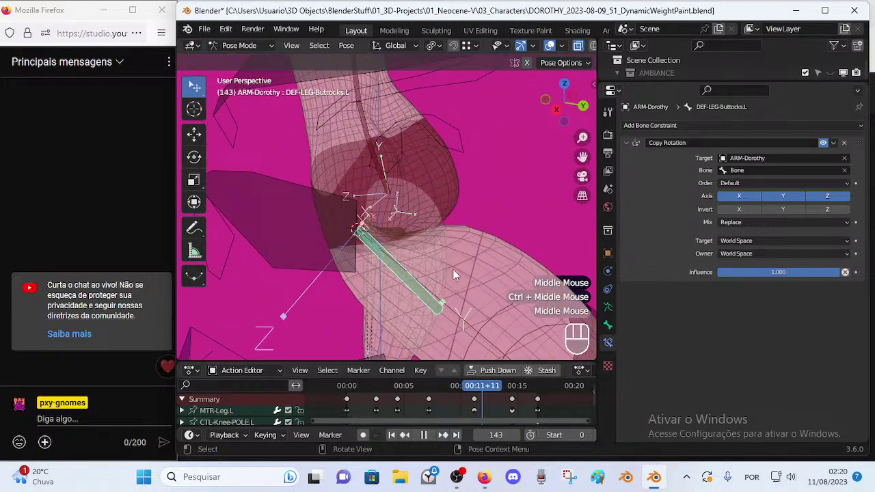
pyautogui.click(745, 241)
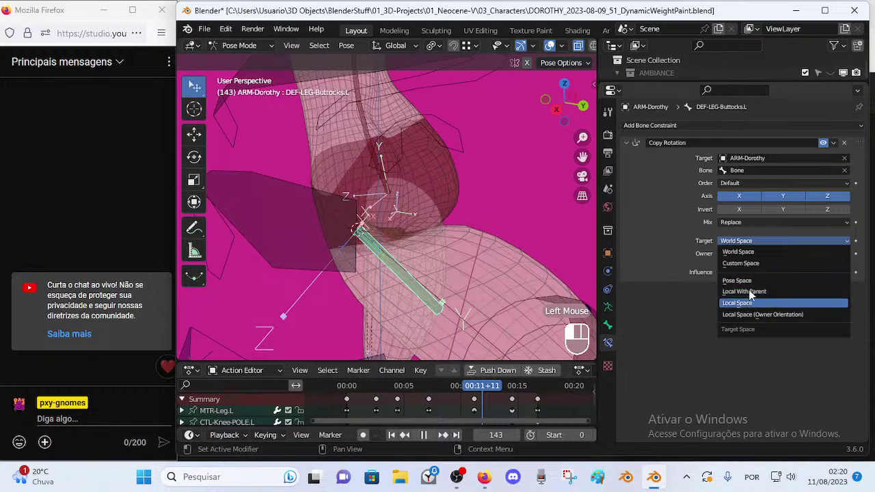
pyautogui.click(747, 303)
pyautogui.click(755, 254)
pyautogui.click(745, 317)
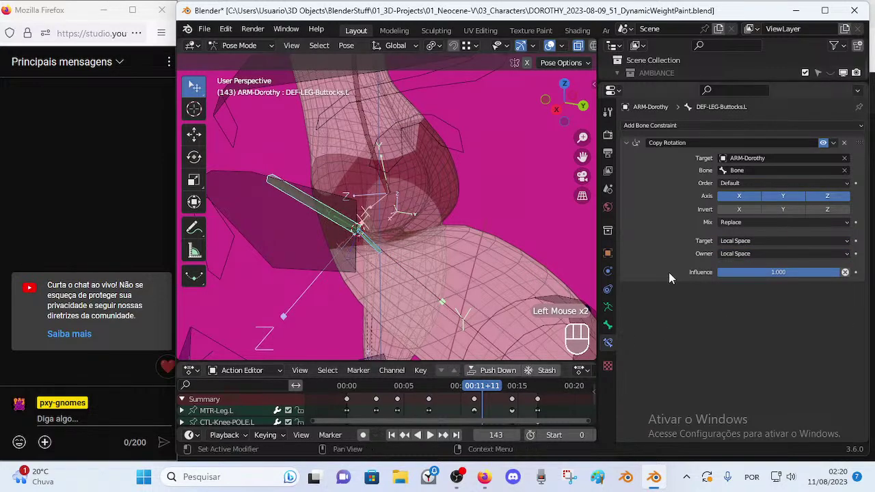
pyautogui.click(755, 242)
pyautogui.click(748, 316)
# - Go to frame 155, rotate DEF-LEG-Buttocks.L in Edit Mode and return to Pose Mode
pyautogui.moveTo(520, 322); pyautogui.dragTo(481, 376, button='middle')
pyautogui.moveTo(479, 386)
pyautogui.mouseDown()
pyautogui.moveTo(446, 389)
pyautogui.moveTo(490, 383)
pyautogui.moveTo(393, 385)
pyautogui.moveTo(464, 385)
pyautogui.mouseUp()
pyautogui.moveTo(437, 328); pyautogui.dragTo(412, 326, button='middle')
pyautogui.moveTo(470, 385); pyautogui.dragTo(493, 385)
pyautogui.moveTo(416, 296); pyautogui.dragTo(463, 261, button='middle')
pyautogui.press('space')
pyautogui.press('Tab')
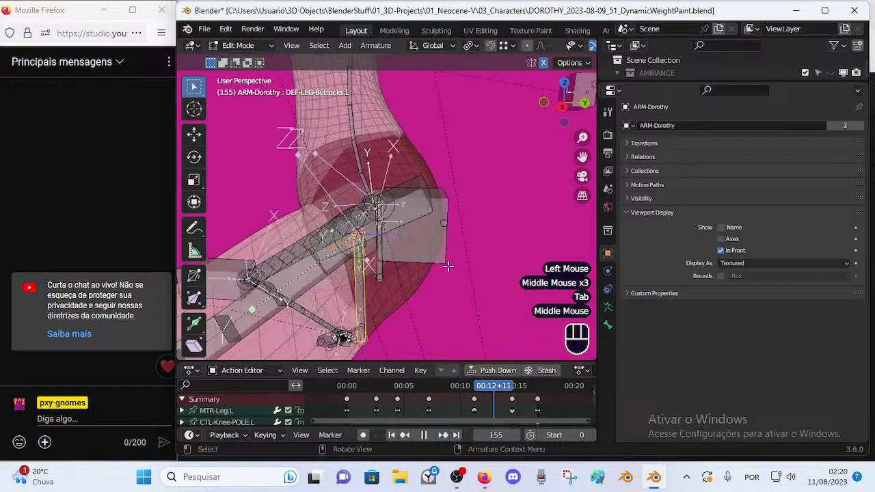
pyautogui.press('r')
pyautogui.click(467, 276)
pyautogui.press('Tab')
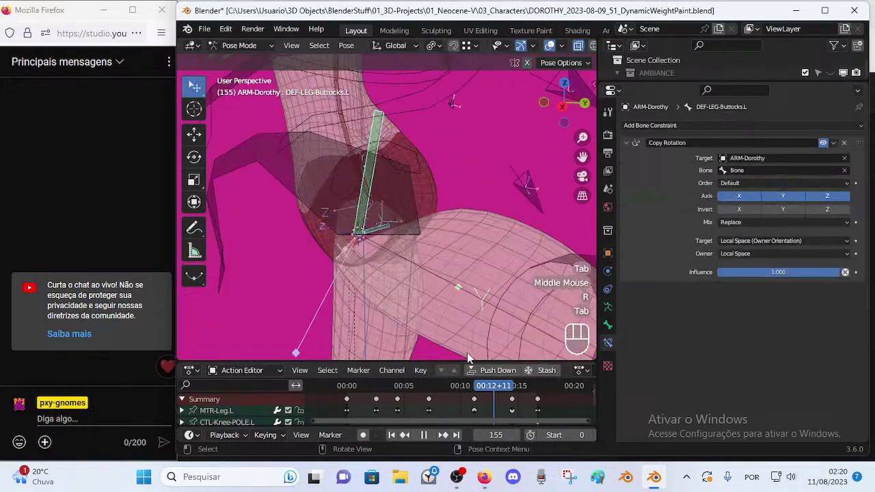
# - At frame 166, readjust the rest rotation of DEF-LEG-Buttocks.L twice in Edit Mode, checking each result in Pose Mode
pyautogui.moveTo(490, 365); pyautogui.dragTo(454, 355, button='middle')
pyautogui.moveTo(502, 389)
pyautogui.mouseDown()
pyautogui.moveTo(471, 389)
pyautogui.moveTo(509, 390)
pyautogui.moveTo(489, 391)
pyautogui.moveTo(505, 383)
pyautogui.mouseUp()
pyautogui.keyDown('ctrl'); pyautogui.moveTo(454, 311); pyautogui.dragTo(446, 275, button='middle'); pyautogui.keyUp('ctrl')
pyautogui.moveTo(448, 277); pyautogui.dragTo(487, 291, button='middle')
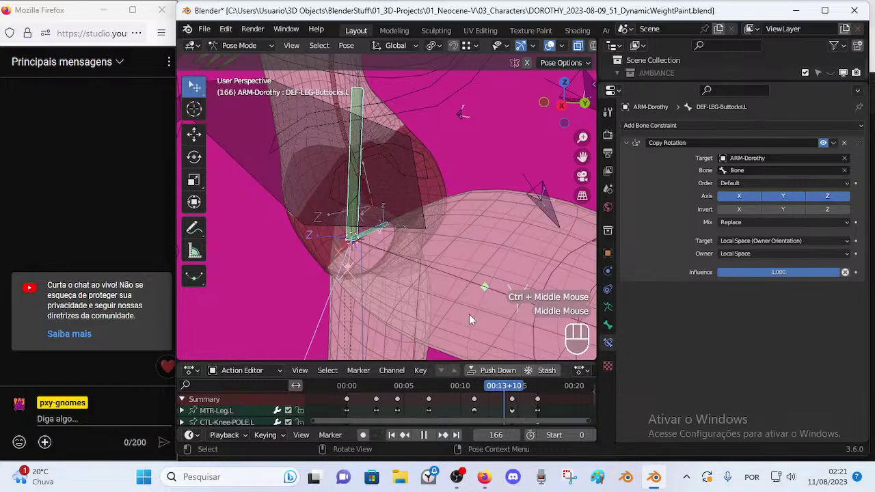
pyautogui.press('Tab')
pyautogui.press('r')
pyautogui.click(490, 302)
pyautogui.press('Tab')
pyautogui.press('Tab')
pyautogui.press('r')
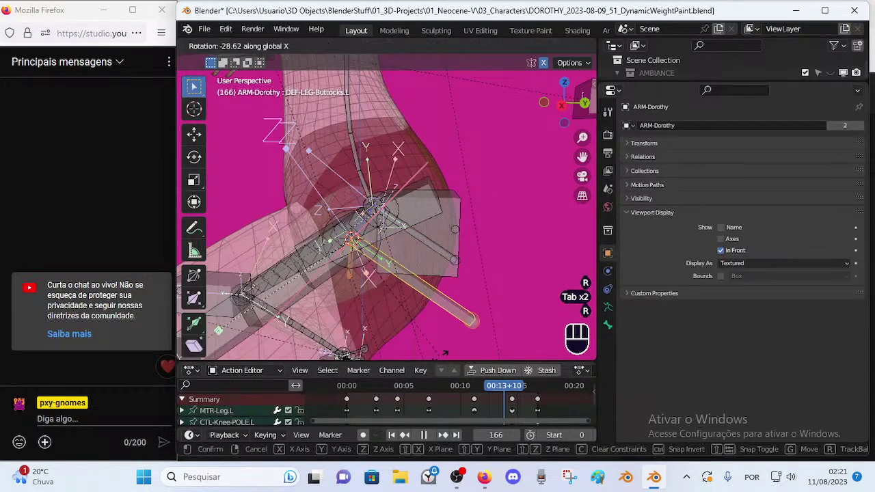
pyautogui.click(462, 328)
pyautogui.press('Tab')
# - Try rotating DEF-LEG-Buttocks.L in Edit Mode so it points forward over the thigh
pyautogui.keyDown('ctrl'); pyautogui.moveTo(488, 280); pyautogui.dragTo(474, 273, button='middle'); pyautogui.keyUp('ctrl')
pyautogui.press('Tab')
pyautogui.press('r')
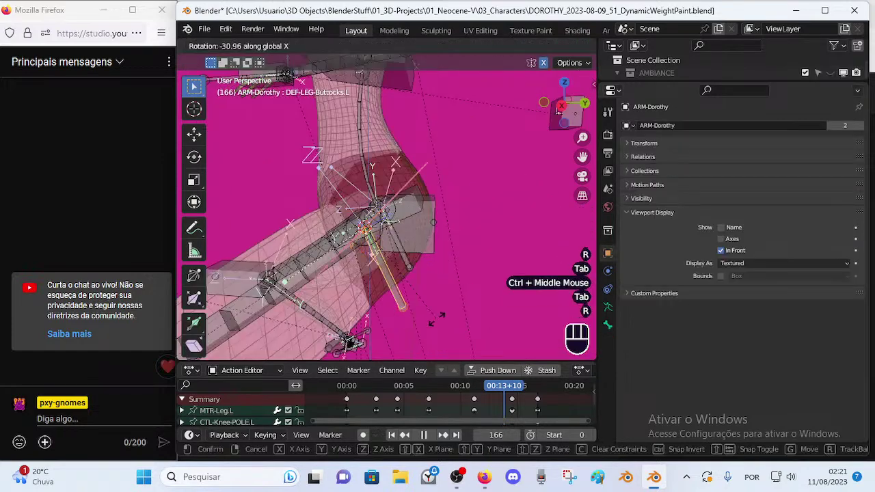
pyautogui.click(345, 267)
pyautogui.press('Tab')
# - Rotate DEF-LEG-Buttocks.L in Edit Mode so it points backward through the buttock, and return to Pose Mode
pyautogui.press('Tab')
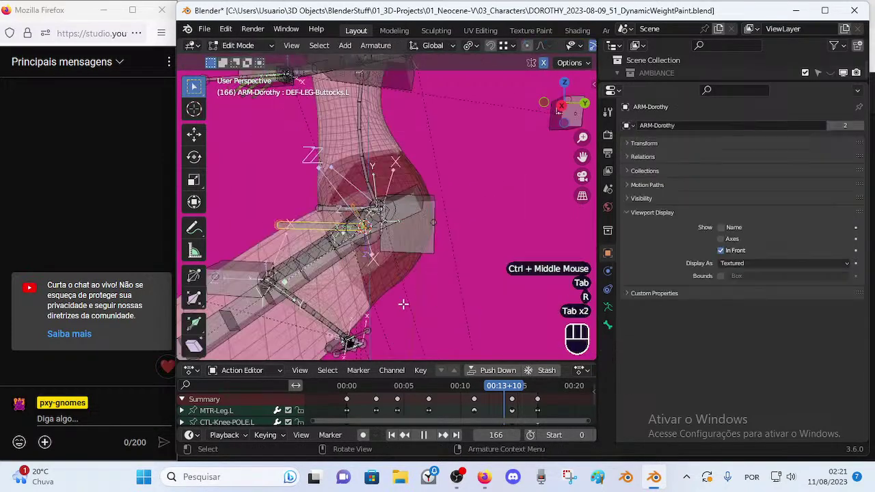
pyautogui.press('r')
pyautogui.click(353, 162)
pyautogui.press('Tab')
pyautogui.moveTo(480, 228); pyautogui.dragTo(437, 250, button='middle')
pyautogui.moveTo(437, 251)
pyautogui.mouseDown(button='middle')
pyautogui.moveTo(480, 241)
pyautogui.moveTo(445, 246)
pyautogui.mouseUp(button='middle')
pyautogui.keyDown('shift'); pyautogui.moveTo(444, 246); pyautogui.dragTo(397, 288, button='middle'); pyautogui.keyUp('shift')
pyautogui.press('Tab')
pyautogui.moveTo(398, 288); pyautogui.dragTo(448, 287, button='middle')
pyautogui.press('Tab')
# - Test Copy Rotation influences 0.238 and 0.469 on DEF-LEG-Buttocks.L at several frames, and settle on 0.310
pyautogui.moveTo(482, 389); pyautogui.dragTo(415, 362)
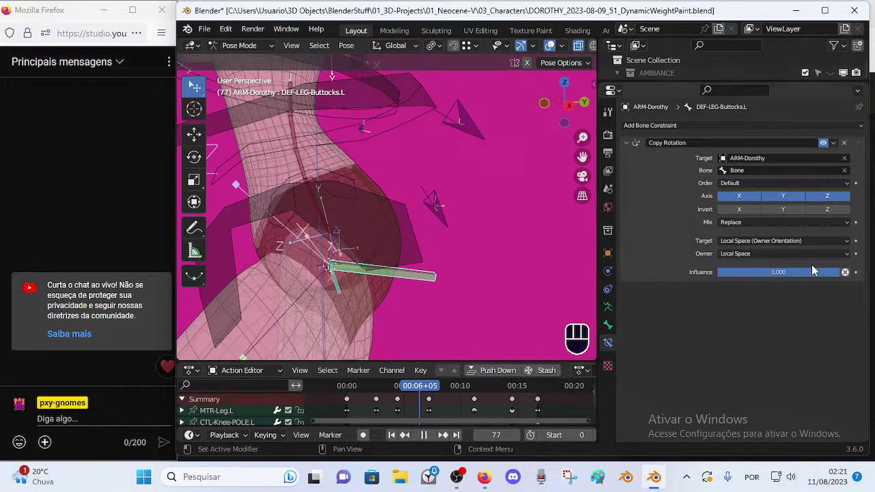
pyautogui.moveTo(728, 273)
pyautogui.mouseDown()
pyautogui.moveTo(751, 272)
pyautogui.moveTo(739, 277)
pyautogui.mouseUp()
pyautogui.moveTo(427, 393); pyautogui.dragTo(430, 375)
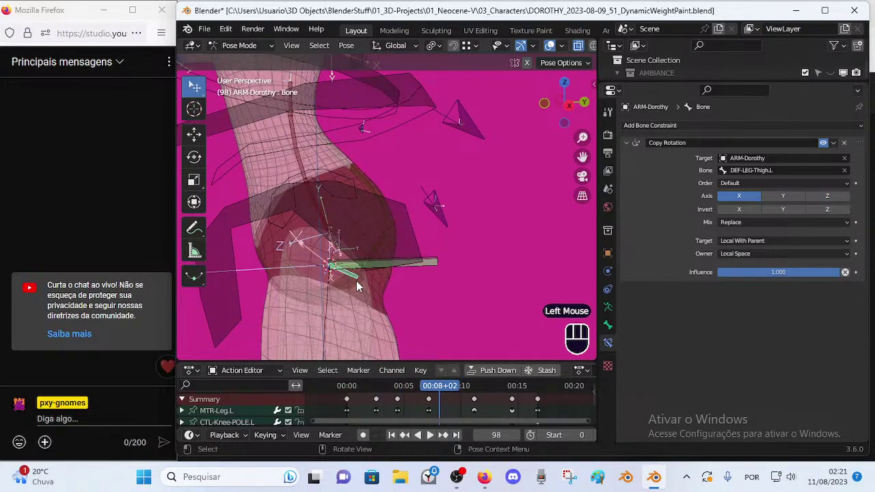
pyautogui.click(385, 261)
pyautogui.click(382, 275)
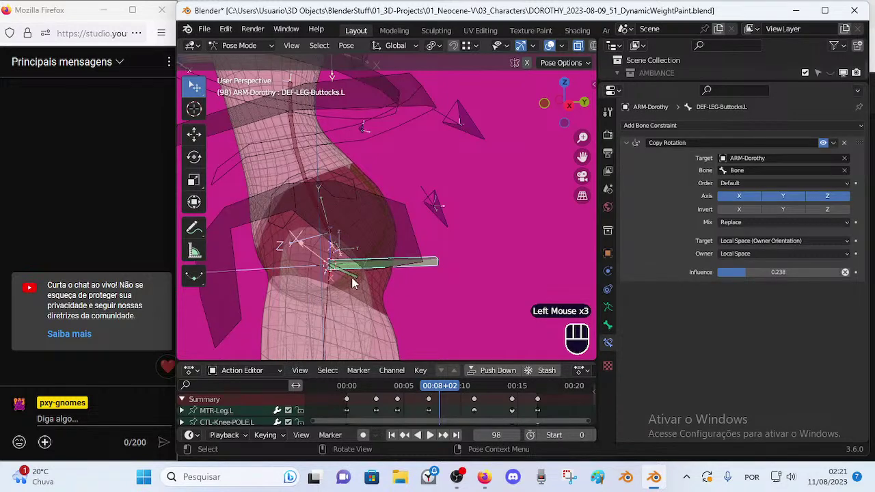
pyautogui.moveTo(430, 392); pyautogui.dragTo(474, 387)
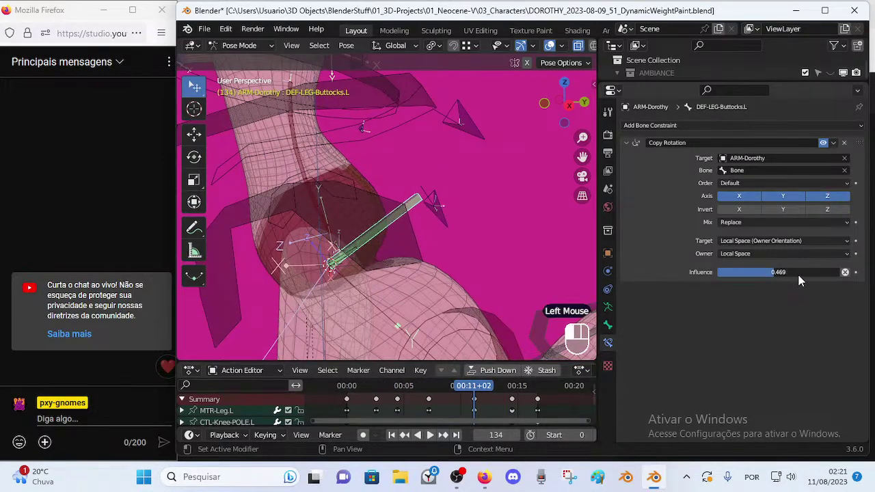
pyautogui.moveTo(478, 391); pyautogui.dragTo(418, 388)
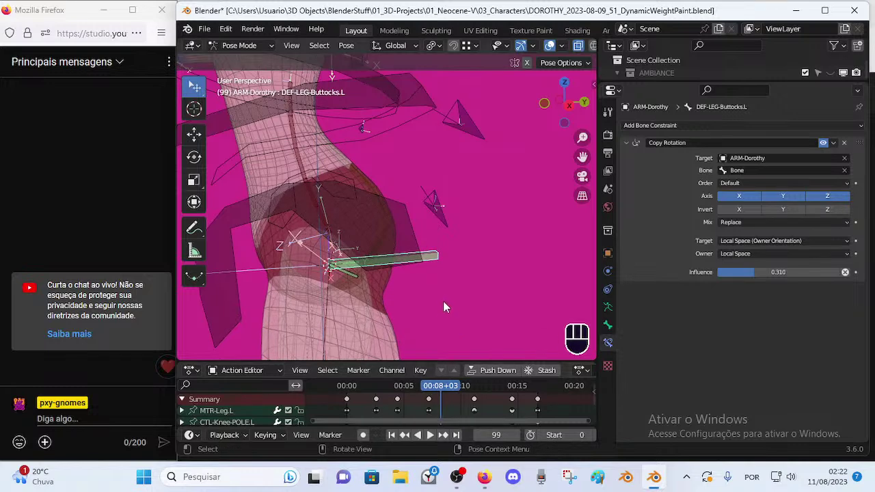
# - Leave Pose Mode, select ARM-Dorothy together with 00_Body and enter Weight Paint mode
pyautogui.hotkey('ctrl', 'Tab')
pyautogui.press('4')
pyautogui.hotkey('ctrl', 'z')
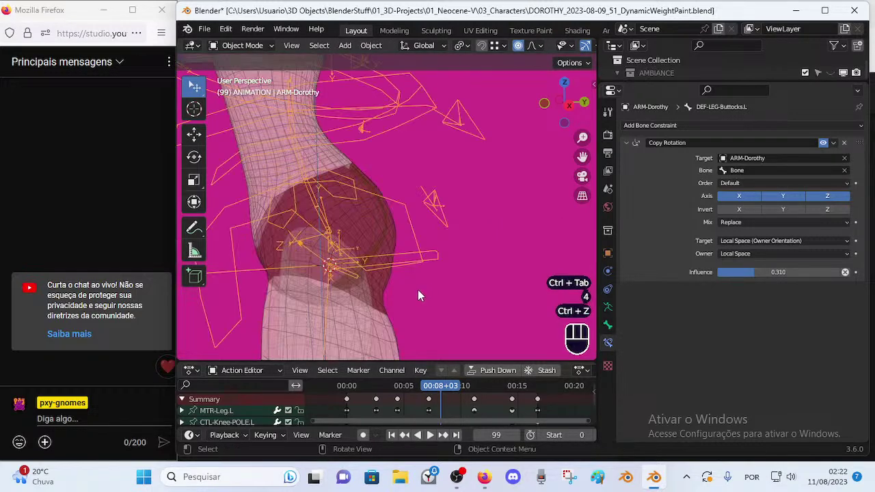
pyautogui.click(377, 302)
pyautogui.click(387, 283)
pyautogui.keyDown('shift'); pyautogui.click(385, 305); pyautogui.keyUp('shift')
pyautogui.hotkey('ctrl', 'Tab')
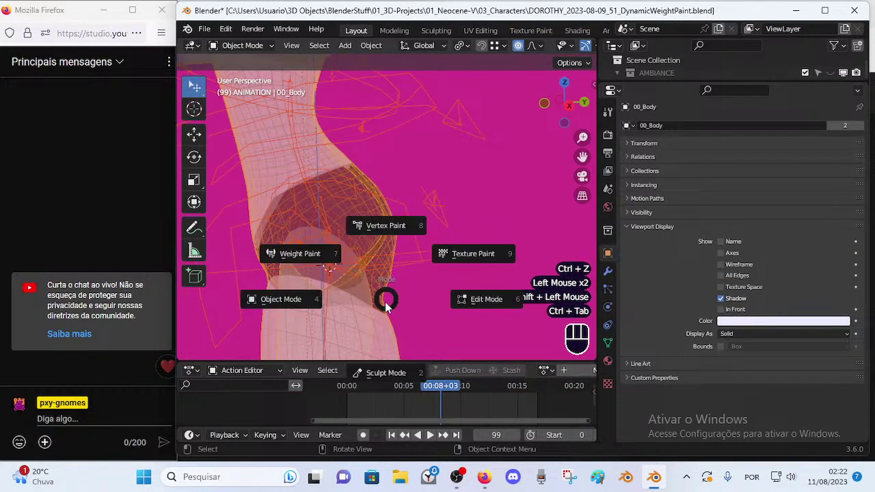
# - Examine the buttock deformation and DEF-LEG-Buttocks.L weights from several angles across the leg animation
pyautogui.moveTo(356, 287); pyautogui.dragTo(369, 277, button='middle')
pyautogui.moveTo(411, 252); pyautogui.dragTo(370, 342, button='middle')
pyautogui.moveTo(442, 388); pyautogui.dragTo(488, 387)
pyautogui.moveTo(423, 300); pyautogui.dragTo(491, 304, button='middle')
pyautogui.moveTo(491, 304)
pyautogui.mouseDown(button='middle')
pyautogui.moveTo(516, 294)
pyautogui.moveTo(505, 295)
pyautogui.mouseUp(button='middle')
pyautogui.keyDown('shift'); pyautogui.moveTo(504, 295); pyautogui.dragTo(458, 322, button='middle'); pyautogui.keyUp('shift')
pyautogui.moveTo(458, 322); pyautogui.dragTo(438, 342, button='middle')
pyautogui.moveTo(491, 385); pyautogui.dragTo(541, 381)
pyautogui.moveTo(503, 325); pyautogui.dragTo(516, 325, button='middle')
pyautogui.moveTo(523, 388); pyautogui.dragTo(436, 368)
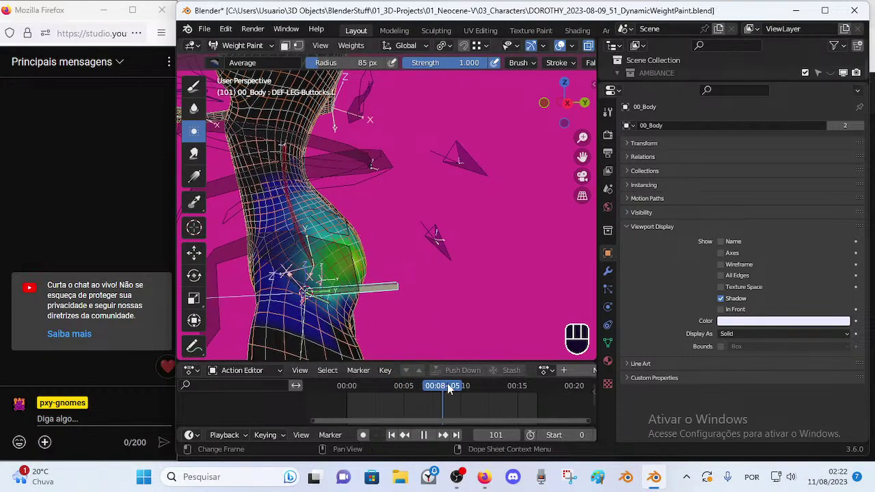
pyautogui.moveTo(470, 389)
pyautogui.mouseDown()
pyautogui.moveTo(478, 389)
pyautogui.moveTo(418, 389)
pyautogui.moveTo(482, 385)
pyautogui.moveTo(402, 386)
pyautogui.moveTo(474, 371)
pyautogui.moveTo(427, 375)
pyautogui.moveTo(458, 380)
pyautogui.mouseUp()
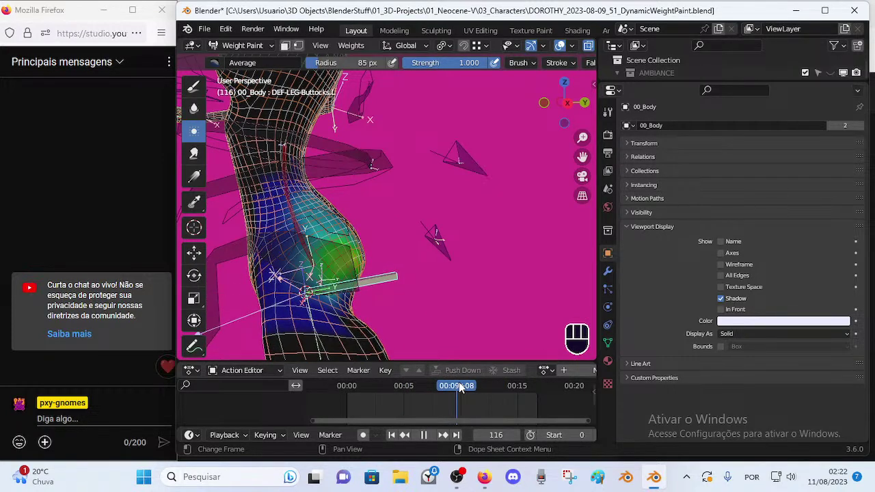
pyautogui.moveTo(423, 226); pyautogui.dragTo(359, 231, button='middle')
pyautogui.scroll(1, 369, 232)
pyautogui.moveTo(457, 381)
pyautogui.mouseDown()
pyautogui.moveTo(510, 386)
pyautogui.moveTo(456, 383)
pyautogui.mouseUp()
pyautogui.moveTo(451, 322); pyautogui.dragTo(445, 294, button='middle')
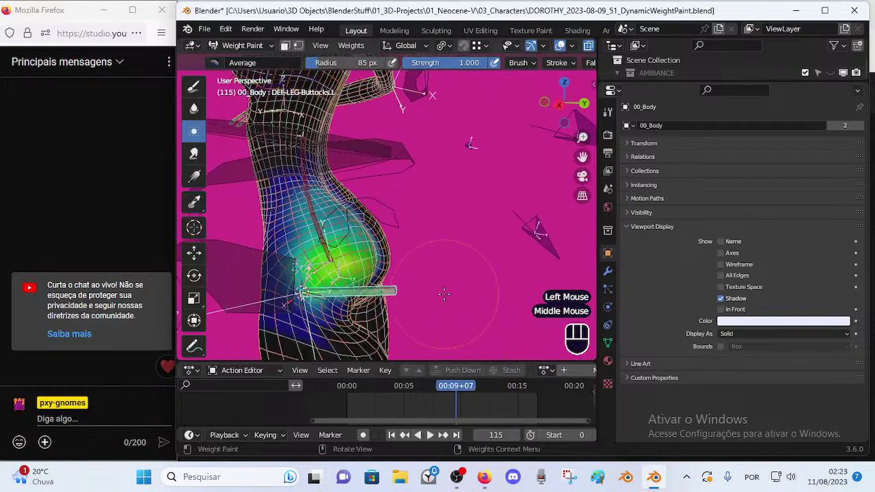
# - Save the file and check the buttock deformation at the raised-leg frames 55 and 42
pyautogui.hotkey('ctrl', 's')
pyautogui.moveTo(459, 387); pyautogui.dragTo(400, 385)
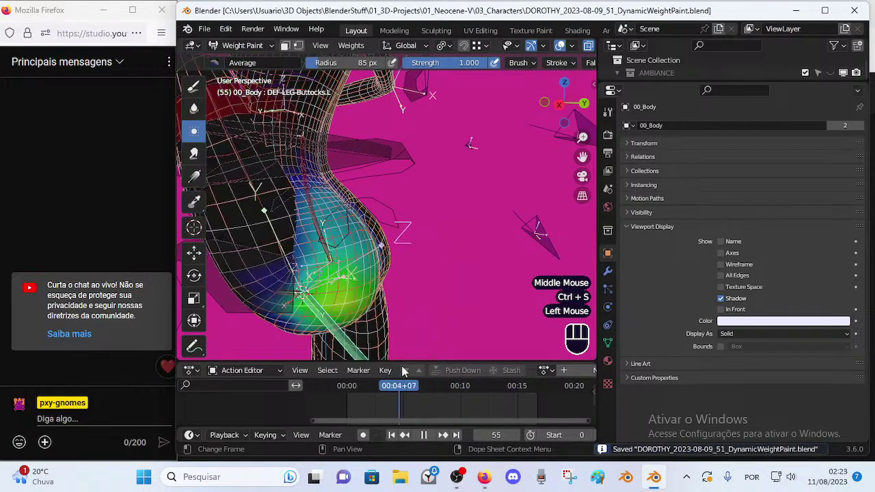
pyautogui.scroll(-1, 434, 324)
pyautogui.moveTo(433, 324); pyautogui.dragTo(451, 324, button='middle')
pyautogui.moveTo(401, 387)
pyautogui.mouseDown()
pyautogui.moveTo(371, 387)
pyautogui.moveTo(446, 387)
pyautogui.moveTo(402, 387)
pyautogui.moveTo(388, 396)
pyautogui.mouseUp()
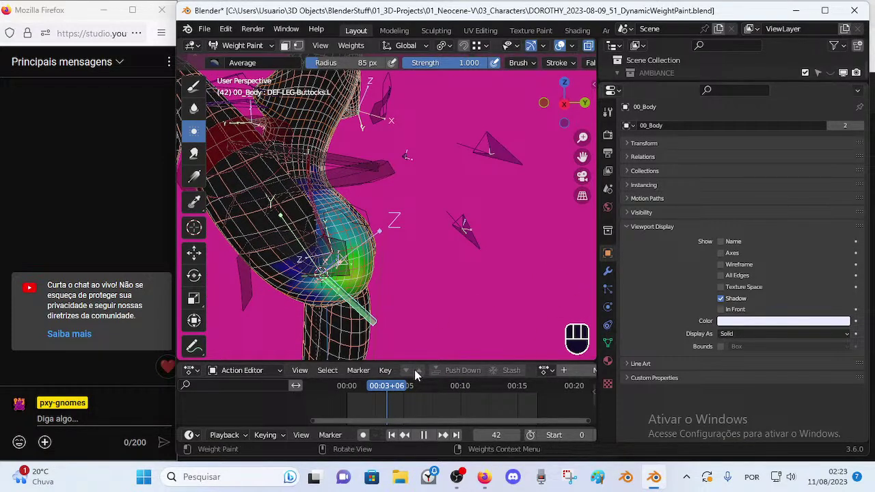
# - View the vertex groups of 00_Body, leave Weight Paint and select ARM-Dorothy
pyautogui.click(607, 343)
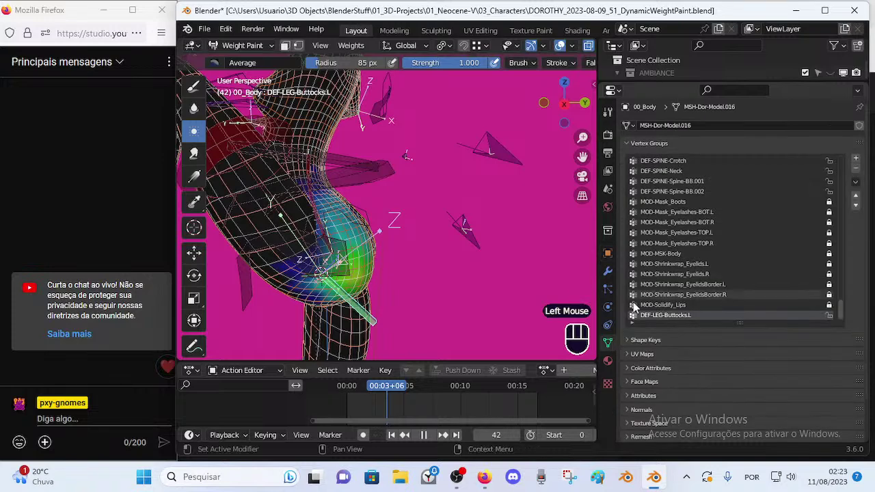
pyautogui.scroll(-2, 724, 205)
pyautogui.hotkey('ctrl', 'Tab')
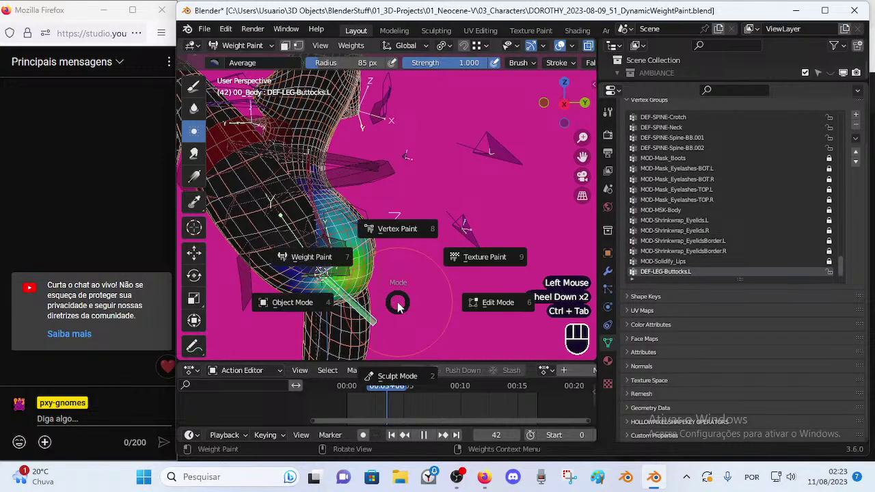
pyautogui.click(363, 311)
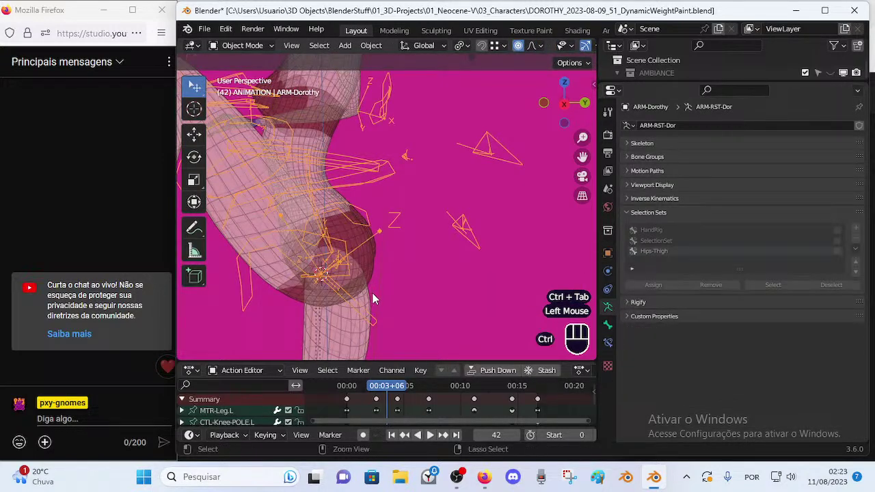
pyautogui.hotkey('shift', 'ctrl', 'alt', 'z')
pyautogui.hotkey('ctrl', 'z')
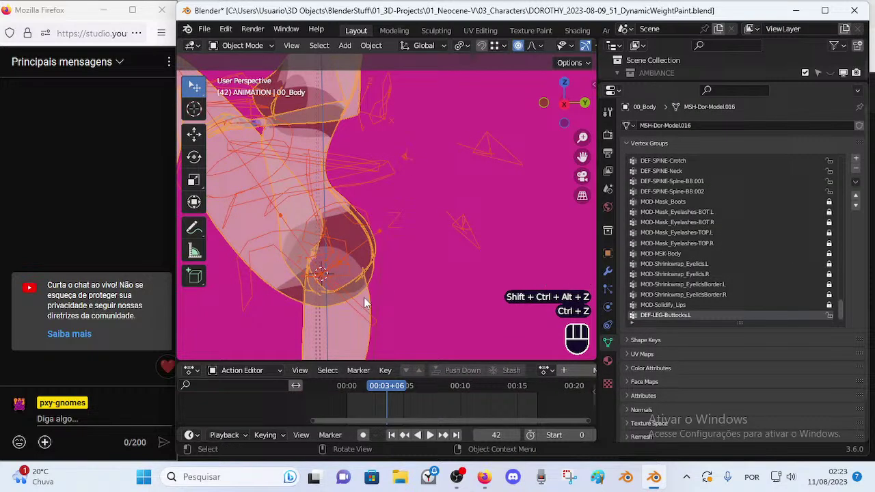
pyautogui.click(362, 304)
pyautogui.press('Tab')
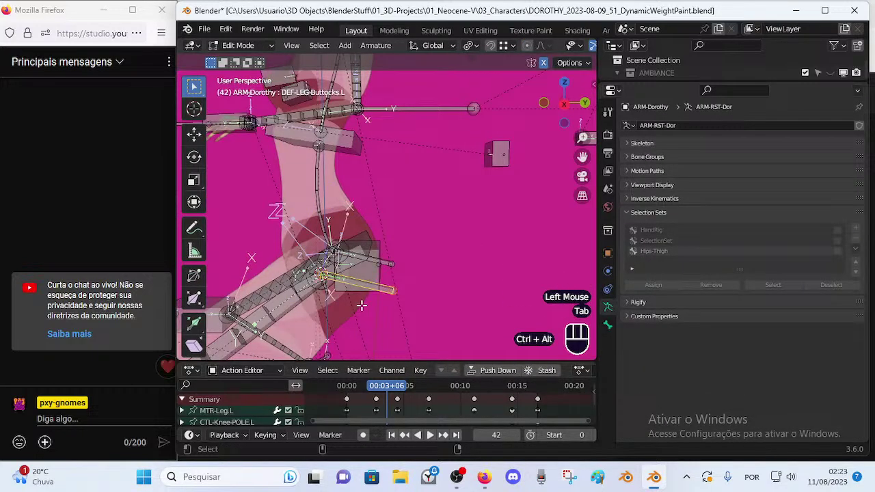
pyautogui.hotkey('ctrl', 'z')
pyautogui.press('Tab')
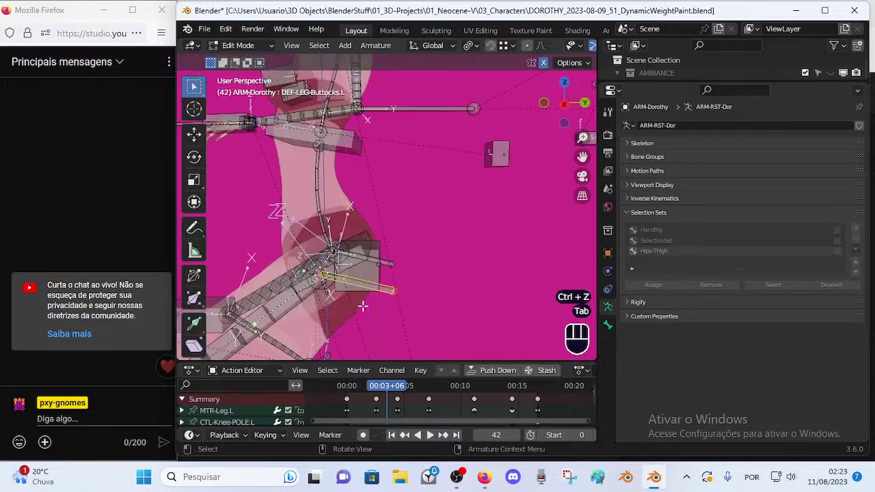
pyautogui.hotkey('ctrl', 'z')
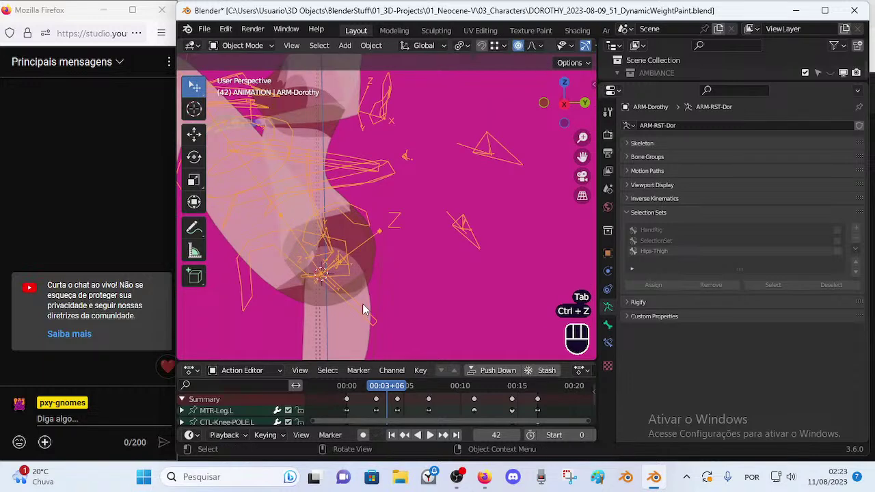
# - Turn off X-ray, put ARM-Dorothy in Pose Mode and turn the wireframe overlay back on
pyautogui.hotkey('alt', 'z')
pyautogui.press('Tab')
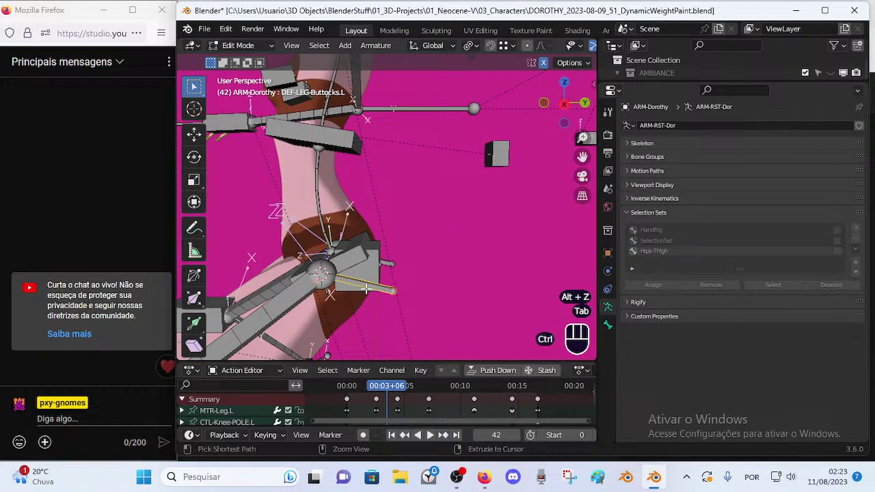
pyautogui.hotkey('ctrl', 'Tab')
pyautogui.click(353, 305)
pyautogui.moveTo(371, 294); pyautogui.dragTo(368, 292, button='middle')
pyautogui.hotkey('shift', 'ctrl', 'alt', 'z')
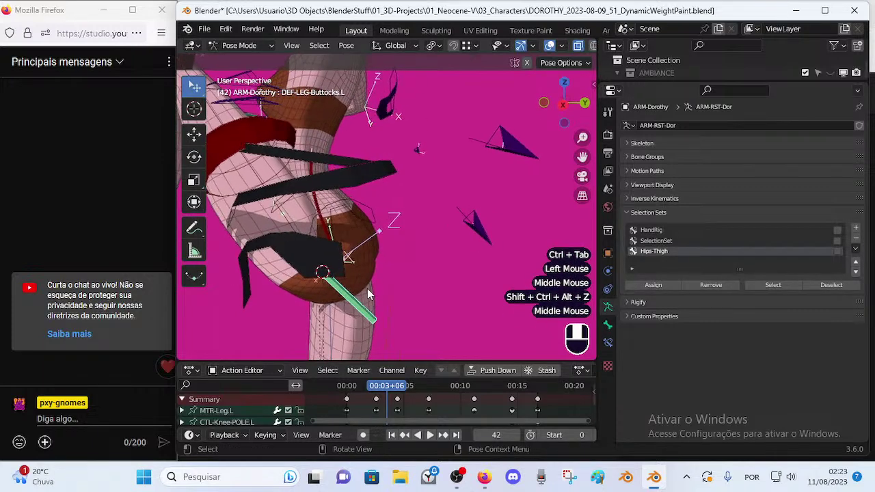
# - Check the Deform setting in the bone properties of DEF-LEG-Buttocks.L
pyautogui.click(609, 326)
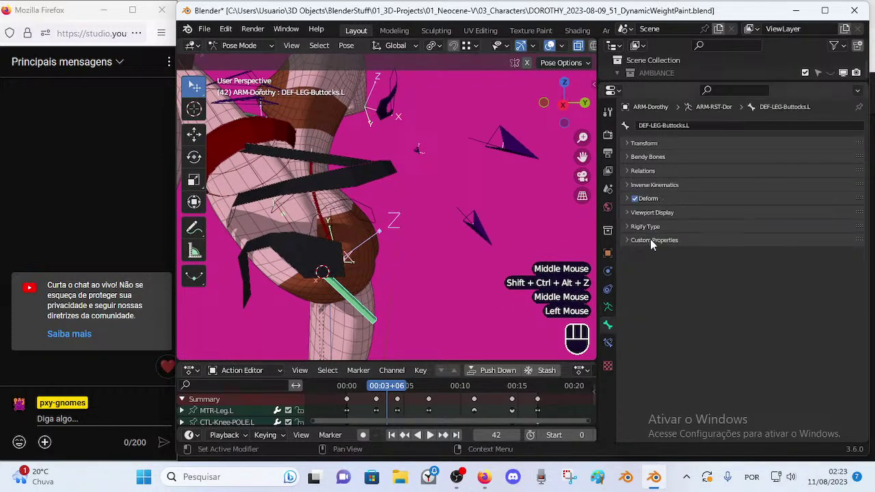
pyautogui.click(630, 199)
pyautogui.click(635, 199)
pyautogui.click(367, 272)
# - Compare the rest and posed orientation of DEF-LEG-Buttocks.L and examine the hip deformation up to frame 185
pyautogui.moveTo(367, 271); pyautogui.dragTo(612, 236, button='middle')
pyautogui.moveTo(443, 259); pyautogui.dragTo(352, 282, button='middle')
pyautogui.press('Tab')
pyautogui.moveTo(307, 223); pyautogui.dragTo(385, 287, button='middle')
pyautogui.press('Tab')
pyautogui.scroll(1, 372, 286)
pyautogui.moveTo(387, 385); pyautogui.dragTo(522, 372)
pyautogui.moveTo(338, 238); pyautogui.dragTo(331, 211, button='middle')
pyautogui.scroll(1, 330, 210)
pyautogui.moveTo(331, 210); pyautogui.dragTo(371, 265, button='middle')
pyautogui.scroll(-1, 347, 196)
# - Select ARM-Dorothy and 00_Body in Object Mode and enter Weight Paint with DEF-LEG-Buttocks.L as the active bone
pyautogui.hotkey('ctrl', 'Tab')
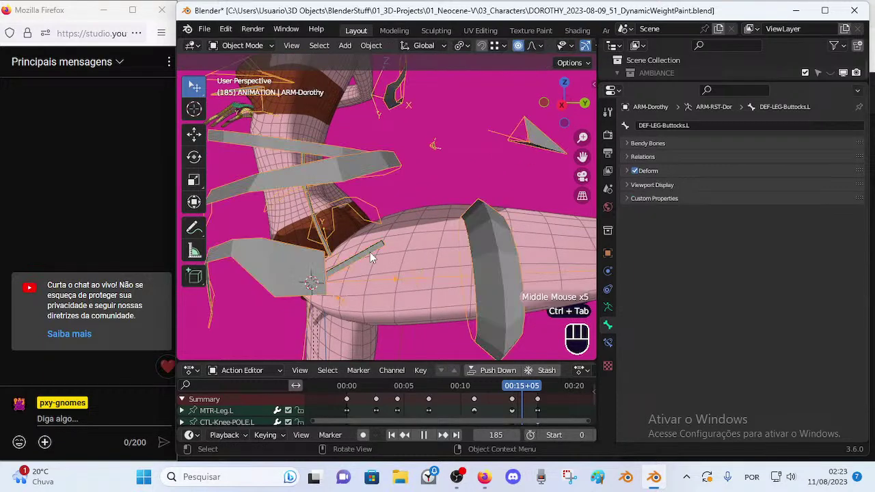
pyautogui.click(390, 257)
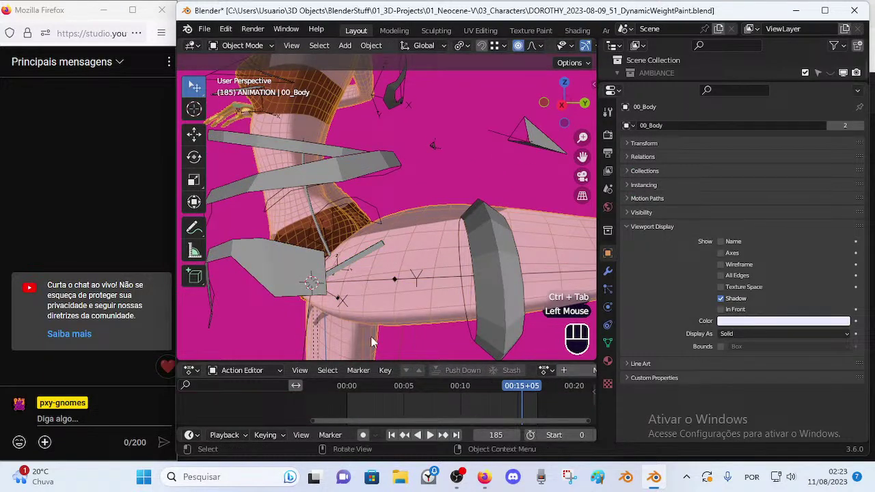
pyautogui.click(337, 209)
pyautogui.click(345, 222)
pyautogui.click(380, 216)
pyautogui.keyDown('shift'); pyautogui.click(395, 259); pyautogui.keyUp('shift')
pyautogui.hotkey('ctrl', 'Tab')
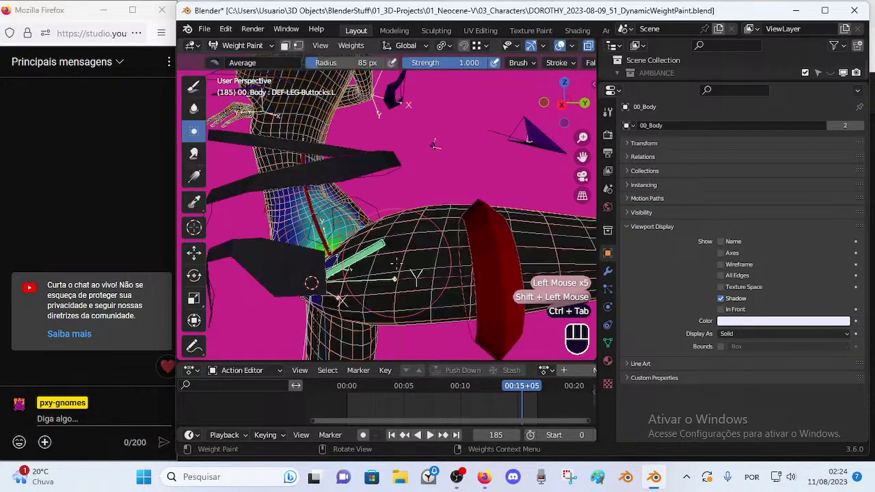
pyautogui.keyDown('ctrl'); pyautogui.click(353, 262); pyautogui.keyUp('ctrl')
pyautogui.keyDown('ctrl'); pyautogui.click(355, 259); pyautogui.keyUp('ctrl')
pyautogui.keyDown('ctrl'); pyautogui.click(356, 257); pyautogui.keyUp('ctrl')
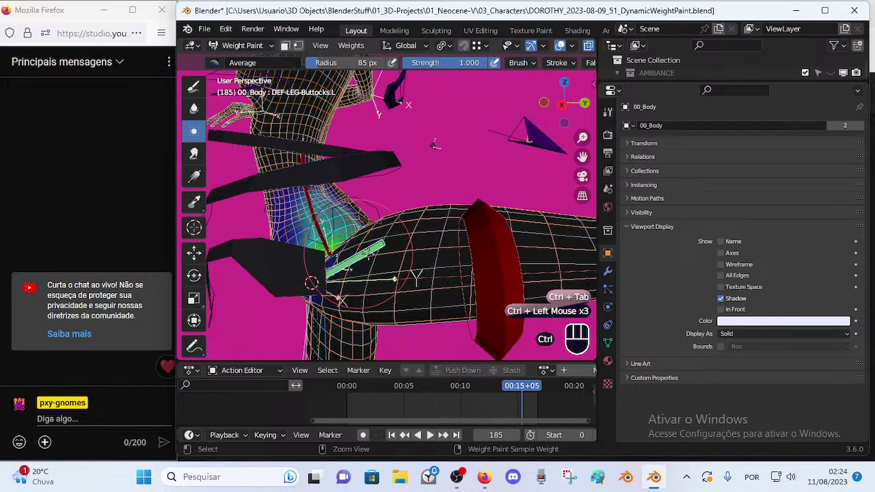
# - Enable the VertexWeightMix-Thigh.L modifier in the viewport and inspect the buttock at frame 149
pyautogui.click(607, 272)
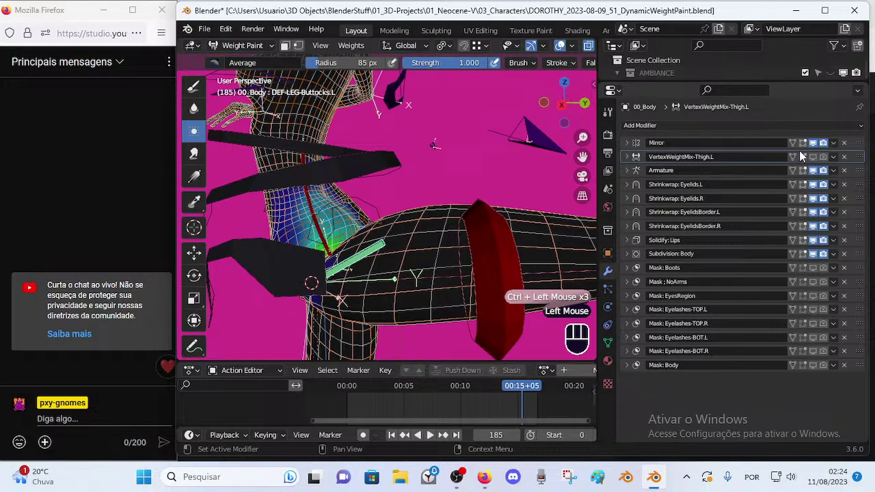
pyautogui.moveTo(368, 270); pyautogui.dragTo(379, 272, button='middle')
pyautogui.moveTo(516, 388)
pyautogui.mouseDown()
pyautogui.moveTo(465, 400)
pyautogui.moveTo(459, 392)
pyautogui.moveTo(527, 387)
pyautogui.moveTo(463, 387)
pyautogui.moveTo(524, 388)
pyautogui.moveTo(488, 387)
pyautogui.mouseUp()
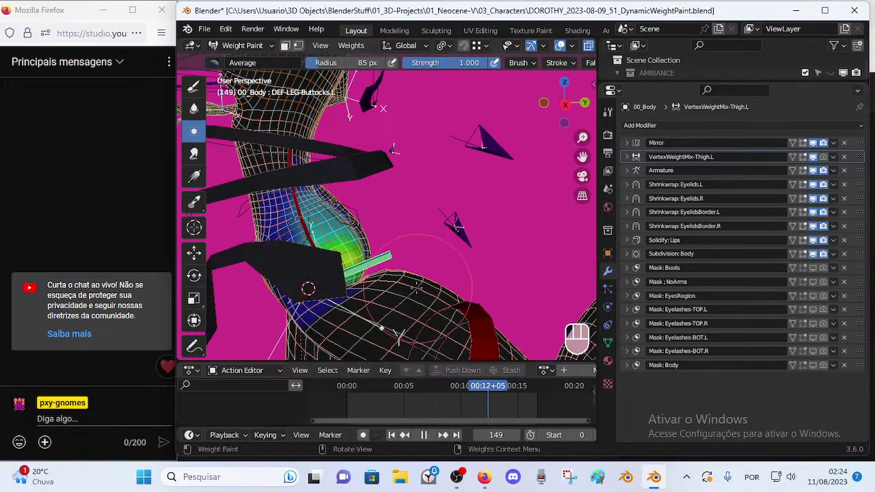
pyautogui.moveTo(362, 277); pyautogui.dragTo(374, 288, button='middle')
# - Return ARM-Dorothy to Pose Mode and move DEF-LEG-Buttocks.L at frame 149 to test its effect on the mesh
pyautogui.hotkey('ctrl', 'Tab')
pyautogui.click(369, 264)
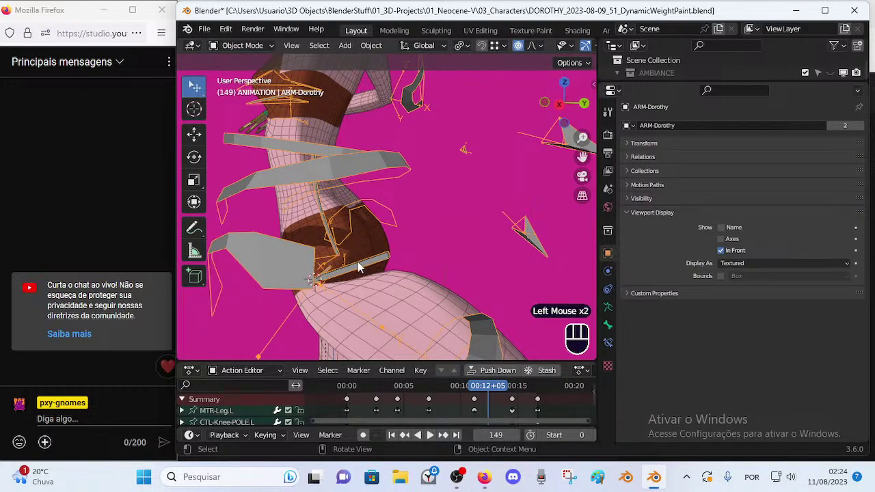
pyautogui.hotkey('ctrl', 'Tab')
pyautogui.scroll(2, 349, 284)
pyautogui.moveTo(344, 288)
pyautogui.mouseDown(button='middle')
pyautogui.moveTo(360, 299)
pyautogui.moveTo(352, 287)
pyautogui.moveTo(364, 261)
pyautogui.moveTo(341, 279)
pyautogui.mouseUp(button='middle')
pyautogui.scroll(-1, 358, 297)
pyautogui.press('g')
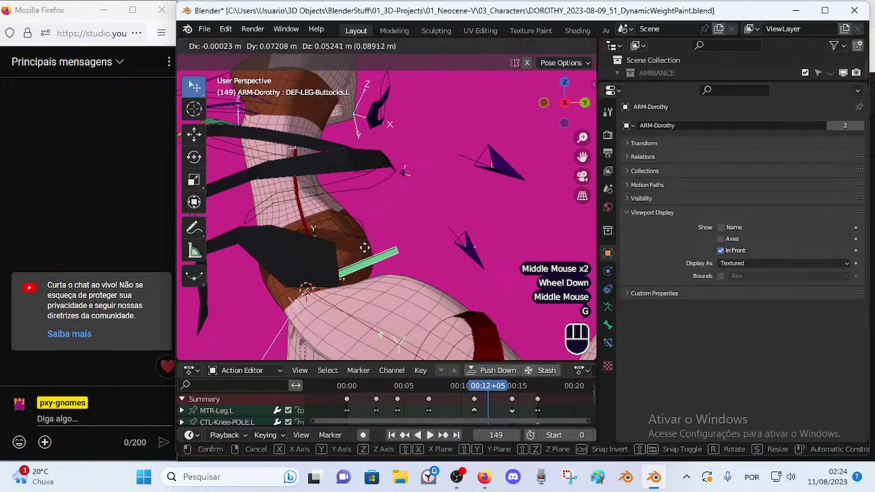
pyautogui.press('Escape')
pyautogui.moveTo(384, 286)
pyautogui.mouseDown(button='middle')
pyautogui.moveTo(432, 278)
pyautogui.moveTo(384, 280)
pyautogui.mouseUp(button='middle')
pyautogui.press('g')
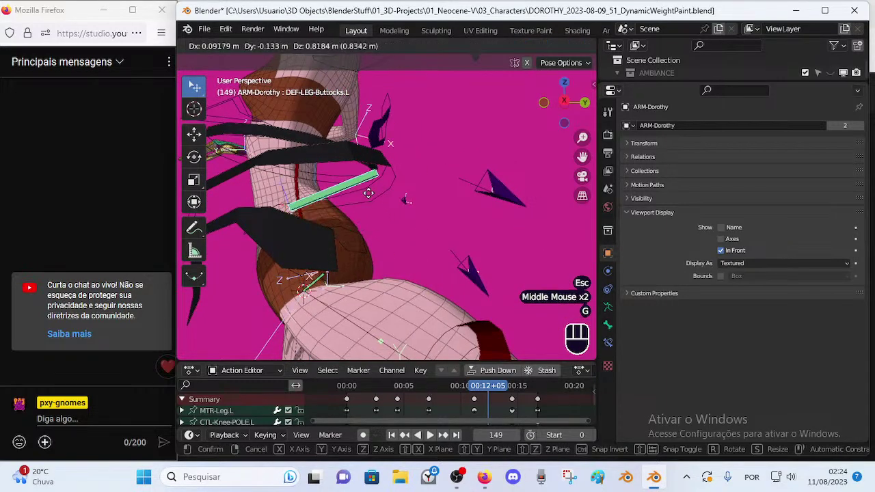
pyautogui.press('Escape')
pyautogui.press('g')
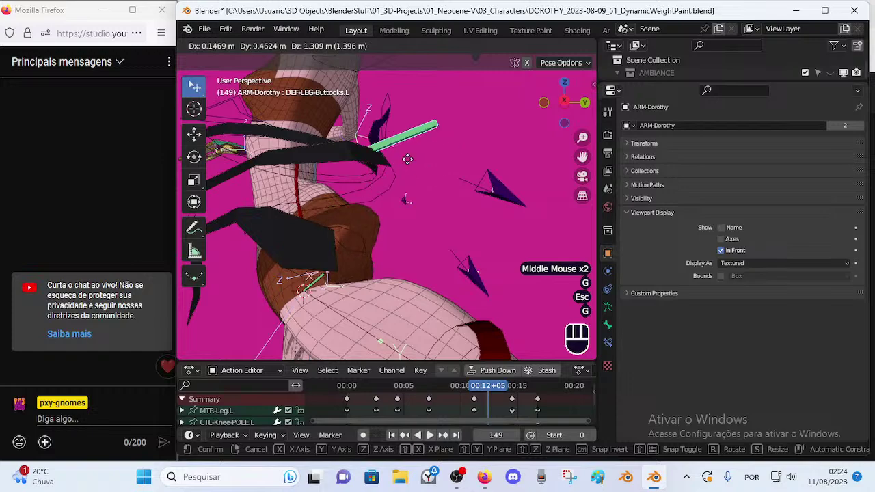
pyautogui.press('Escape')
pyautogui.moveTo(372, 260); pyautogui.dragTo(411, 265, button='middle')
pyautogui.scroll(-1, 396, 268)
pyautogui.scroll(2, 325, 269)
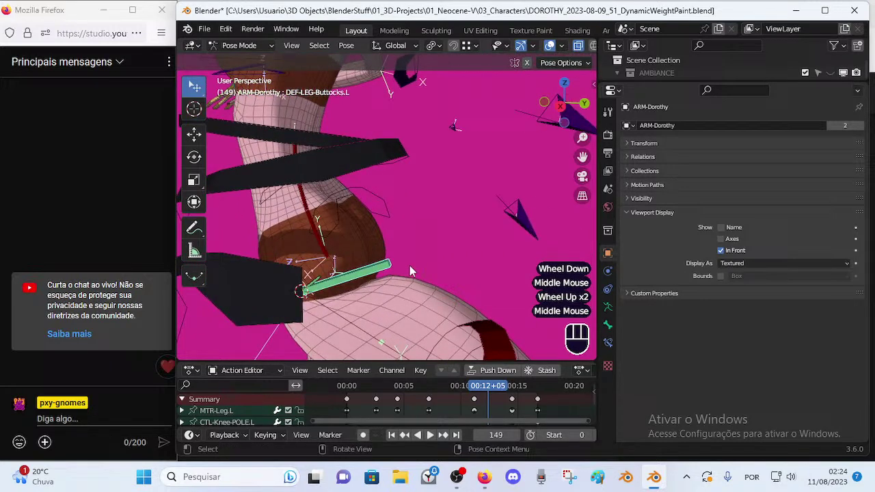
pyautogui.press('r')
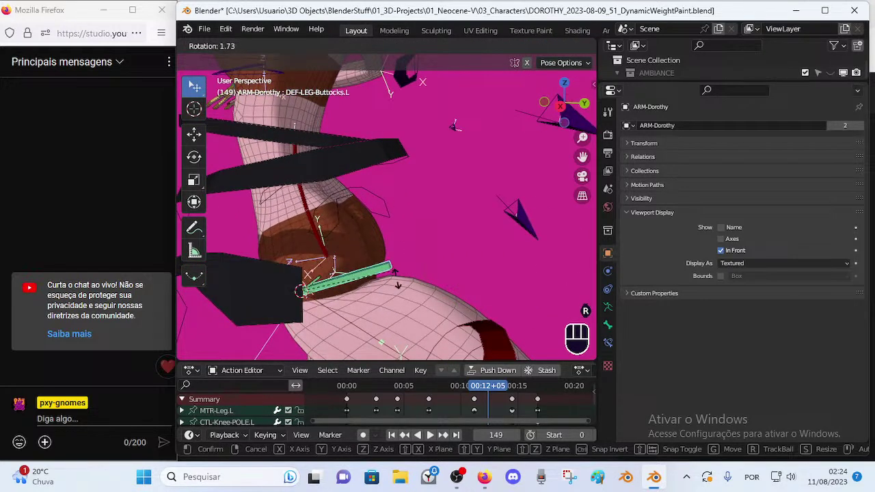
pyautogui.press('Escape')
# - Rotate the left buttock bone upward around the global X axis, adjusting the angle with a second X rotation
pyautogui.moveTo(305, 291); pyautogui.dragTo(333, 278, button='middle')
pyautogui.press('r')
pyautogui.press('x')
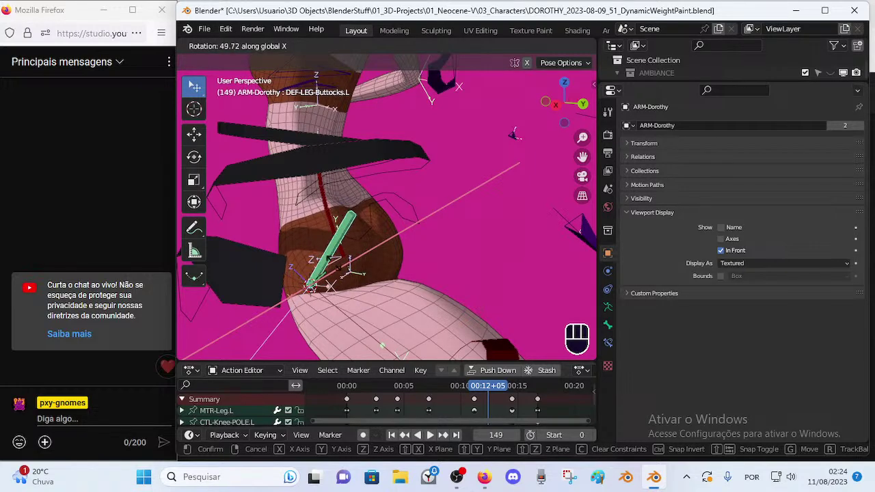
pyautogui.press('Escape')
pyautogui.press('r')
pyautogui.press('x')
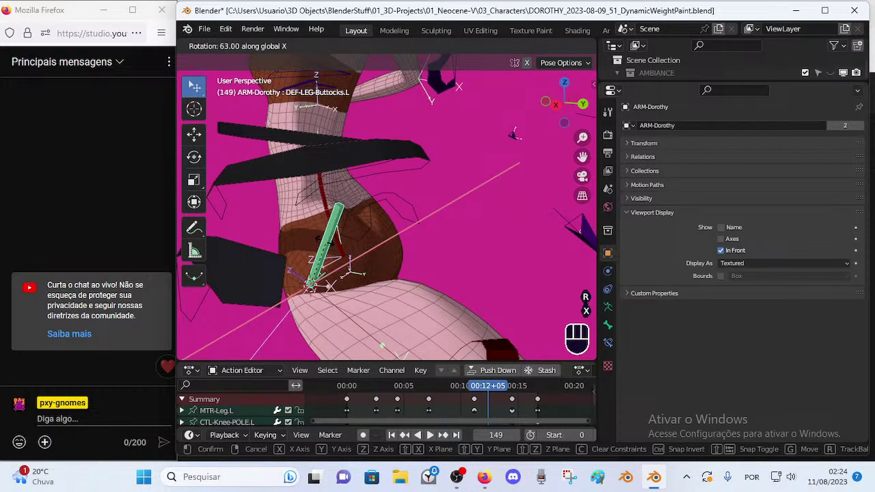
pyautogui.click(337, 292)
pyautogui.press('r')
pyautogui.press('x')
pyautogui.click(326, 230)
# - Rotate the left buttock bone back down by about -22 degrees around the global X axis
pyautogui.moveTo(334, 296); pyautogui.dragTo(357, 300, button='middle')
pyautogui.scroll(2, 330, 326)
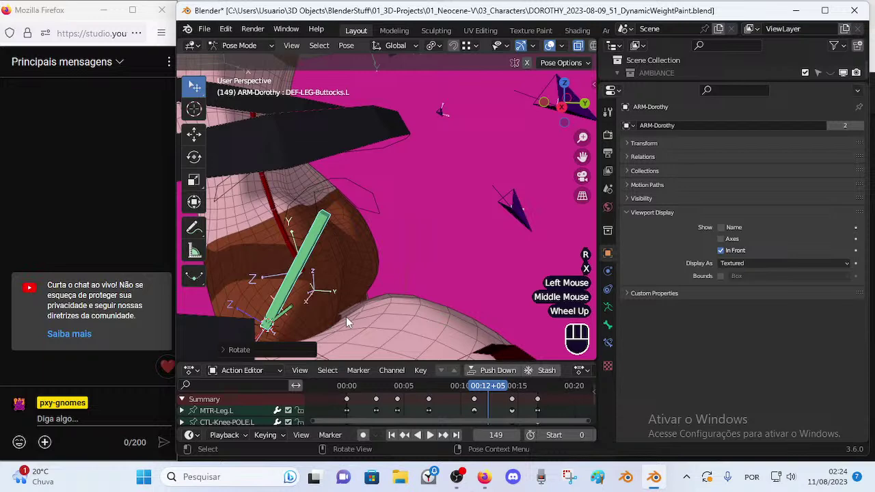
pyautogui.press('r')
pyautogui.press('x')
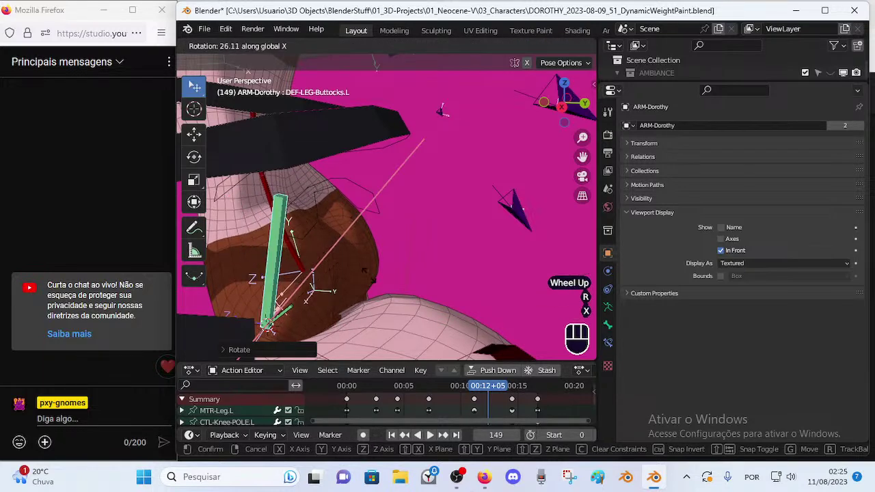
pyautogui.press('Escape')
pyautogui.scroll(-1, 344, 293)
pyautogui.press('r')
pyautogui.press('x')
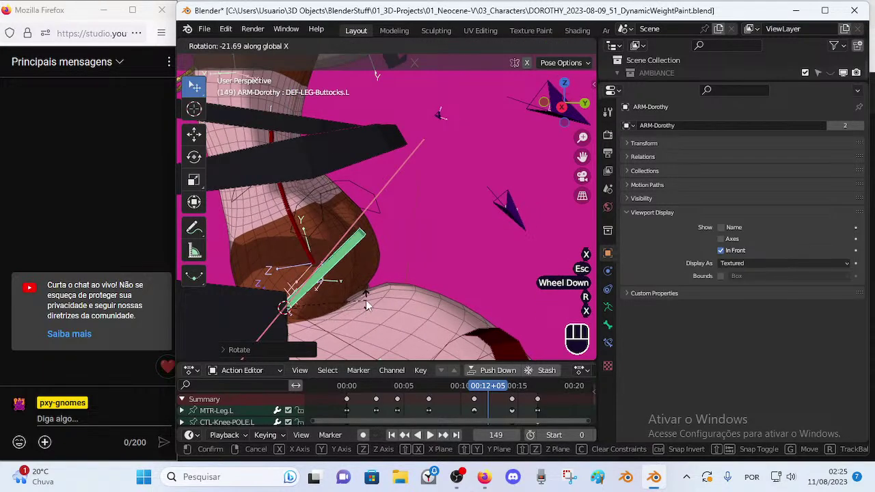
pyautogui.click(366, 300)
# - Select the armature together with the body mesh and enter Weight Paint mode with the DEF-LEG-Buttocks.L bone active
pyautogui.hotkey('ctrl', 'Tab')
pyautogui.click(354, 322)
pyautogui.click(362, 319)
pyautogui.keyDown('shift'); pyautogui.click(373, 317); pyautogui.keyUp('shift')
pyautogui.hotkey('ctrl', 'Tab')
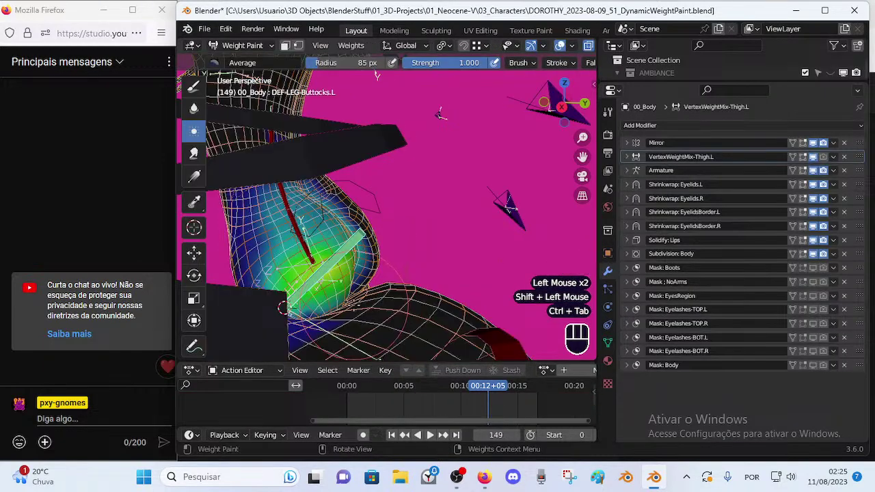
pyautogui.keyDown('ctrl'); pyautogui.click(334, 260); pyautogui.keyUp('ctrl')
pyautogui.keyDown('shift'); pyautogui.moveTo(343, 311); pyautogui.dragTo(428, 268, button='middle'); pyautogui.keyUp('shift')
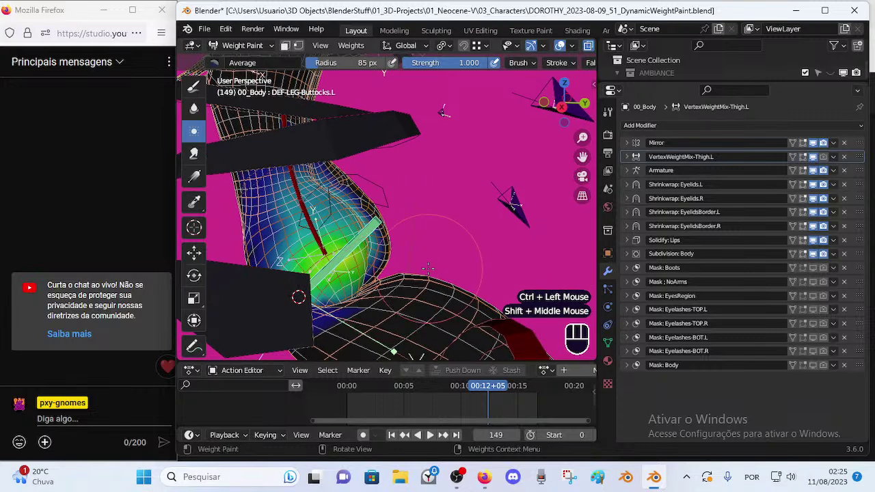
# - Smear the left buttock's weights around the crease above the thigh at frame 149, using brush radii of 48 px and 78 px
pyautogui.click(194, 153)
pyautogui.press('f')
pyautogui.click(348, 300)
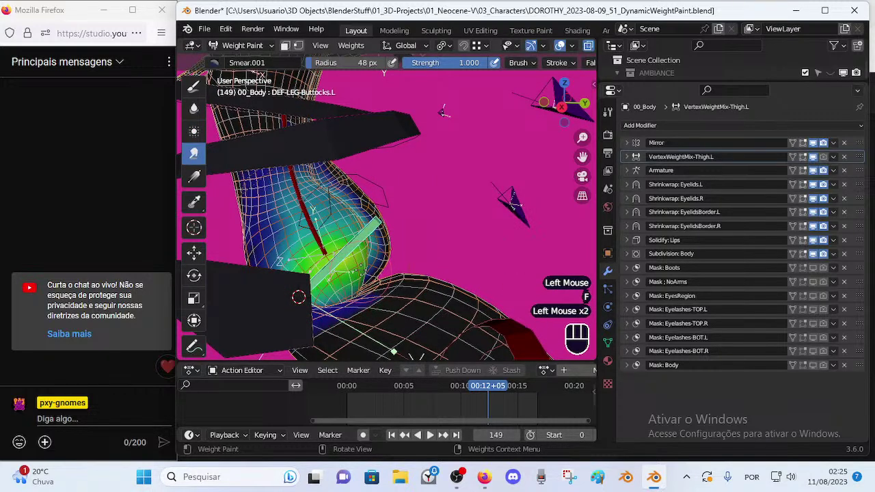
pyautogui.moveTo(298, 297); pyautogui.dragTo(328, 314, button='middle')
pyautogui.press('f')
pyautogui.click(356, 320)
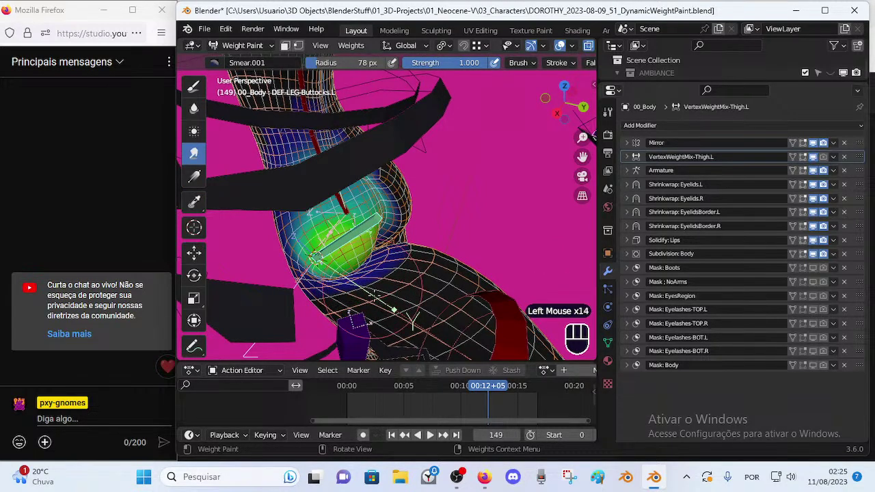
pyautogui.moveTo(315, 258); pyautogui.dragTo(303, 286, button='middle')
pyautogui.click(302, 289)
# - Go to frame 114 and smear the weights across the back of the left buttock, reducing the brush radius to 54 px
pyautogui.moveTo(492, 383); pyautogui.dragTo(454, 387)
pyautogui.moveTo(414, 275); pyautogui.dragTo(359, 229, button='middle')
pyautogui.keyDown('shift'); pyautogui.moveTo(359, 229); pyautogui.dragTo(388, 202, button='middle'); pyautogui.keyUp('shift')
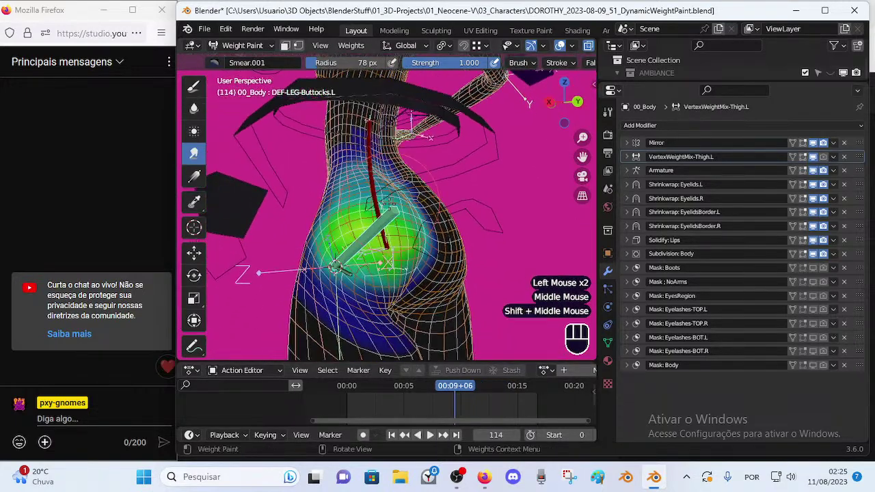
pyautogui.moveTo(388, 201); pyautogui.dragTo(384, 205)
pyautogui.moveTo(371, 260); pyautogui.dragTo(391, 251)
pyautogui.moveTo(404, 254); pyautogui.dragTo(352, 257, button='middle')
pyautogui.moveTo(373, 263); pyautogui.dragTo(402, 266)
pyautogui.press('f')
pyautogui.click(401, 280)
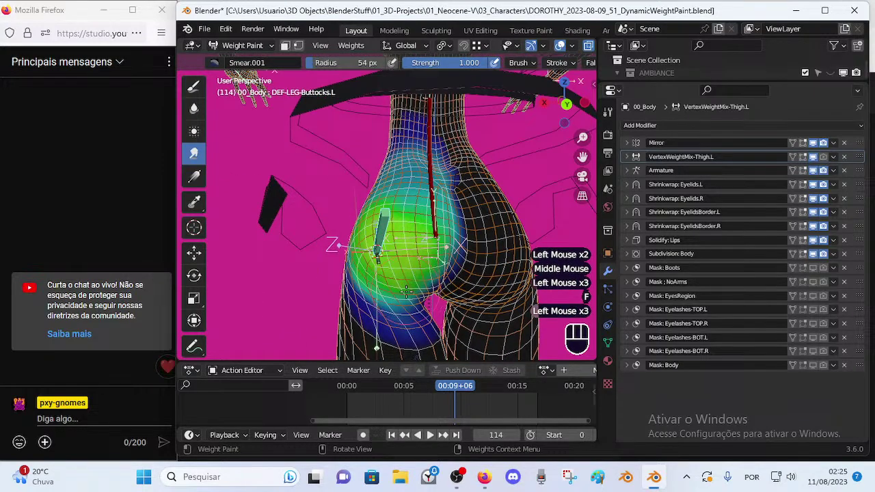
pyautogui.moveTo(415, 293); pyautogui.dragTo(438, 294, button='middle')
# - Scrub through the leg-raise animation to examine how the left buttock deforms with the smeared weights
pyautogui.click(459, 386)
pyautogui.moveTo(460, 386); pyautogui.dragTo(486, 384)
pyautogui.moveTo(471, 304); pyautogui.dragTo(462, 336, button='middle')
pyautogui.moveTo(485, 388)
pyautogui.mouseDown()
pyautogui.moveTo(529, 383)
pyautogui.moveTo(483, 382)
pyautogui.mouseUp()
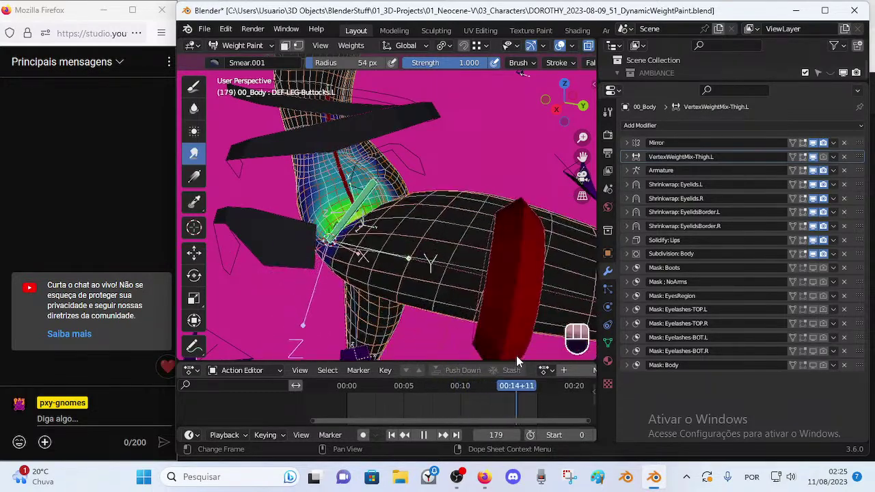
# - Switch to the Draw tool and choose the Mix brush for weight painting
pyautogui.click(196, 87)
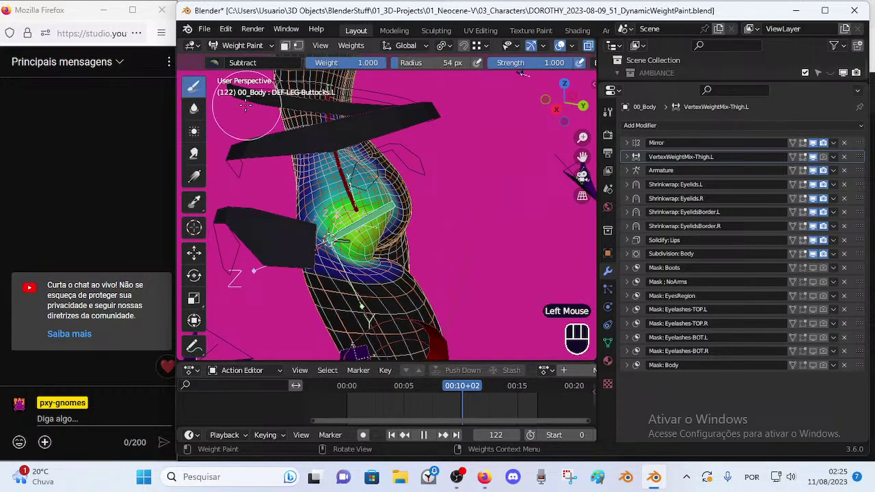
pyautogui.hotkey('ctrl', 'f')
pyautogui.click(221, 61)
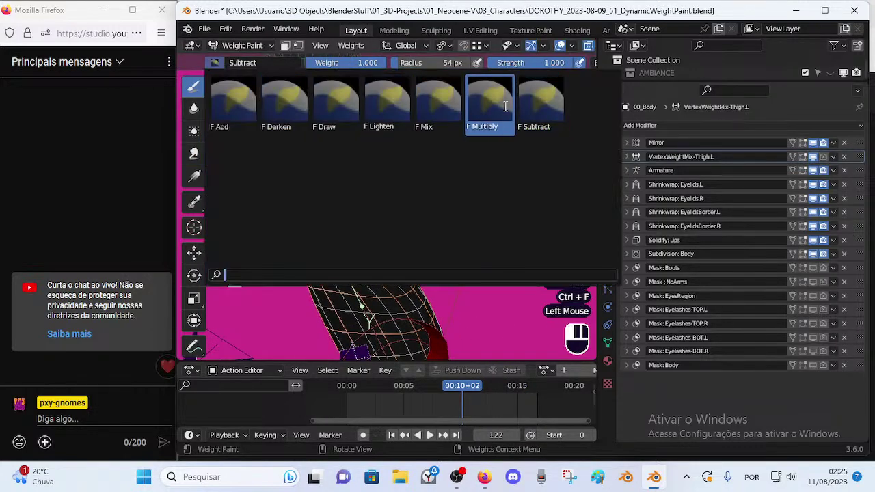
pyautogui.click(489, 104)
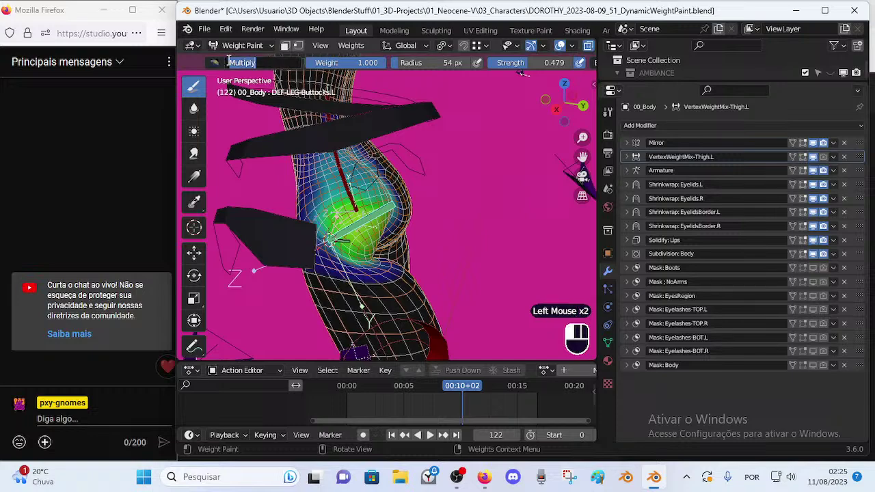
pyautogui.click(231, 60)
pyautogui.click(432, 100)
# - Try painting stronger weight along the lower edge of the left buttock with a 30 px Mix brush
pyautogui.moveTo(425, 265)
pyautogui.keyDown('ctrl'); pyautogui.mouseDown(button='middle')
pyautogui.moveTo(429, 248)
pyautogui.moveTo(416, 253)
pyautogui.moveTo(424, 254)
pyautogui.mouseUp(button='middle'); pyautogui.keyUp('ctrl')
pyautogui.press('f')
pyautogui.click(413, 248)
pyautogui.moveTo(340, 248); pyautogui.dragTo(344, 259)
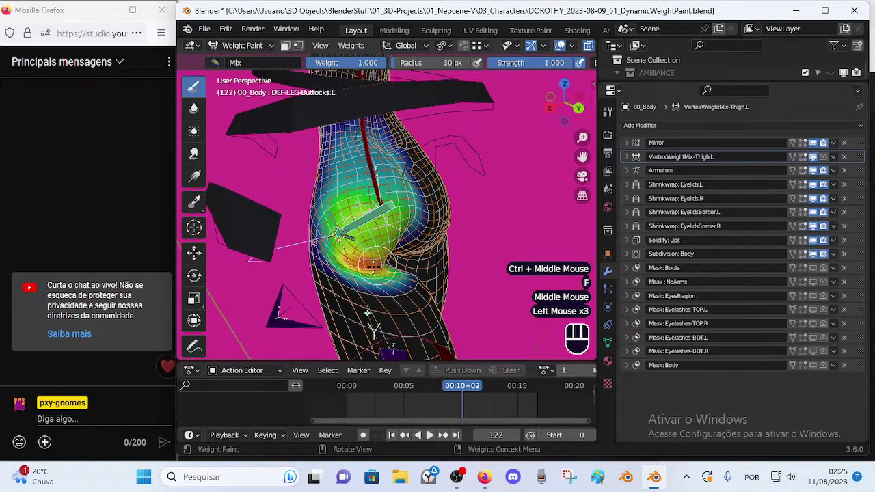
pyautogui.moveTo(353, 254); pyautogui.dragTo(446, 311, button='middle')
pyautogui.moveTo(456, 387); pyautogui.dragTo(458, 315)
pyautogui.hotkey('ctrl', 'z')
pyautogui.hotkey('ctrl', 'z')
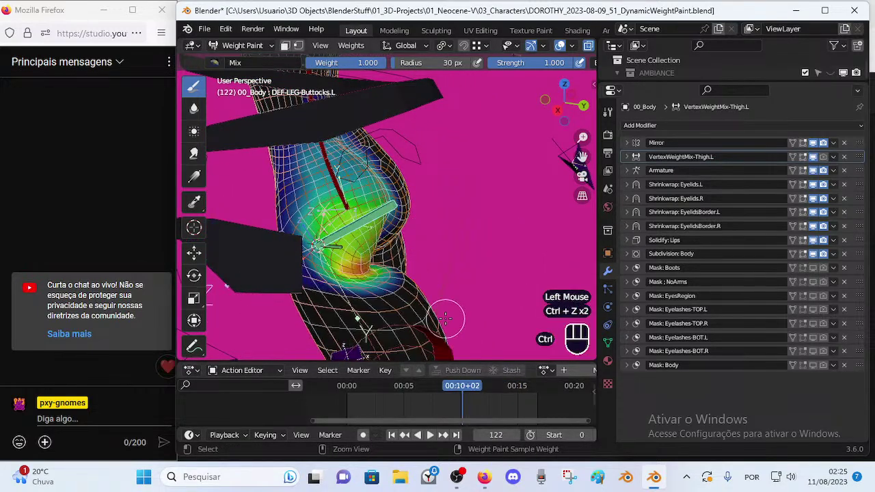
# - Try more Mix strokes on the left buttock, check them along the timeline and undo them
pyautogui.moveTo(437, 335); pyautogui.dragTo(310, 272, button='middle')
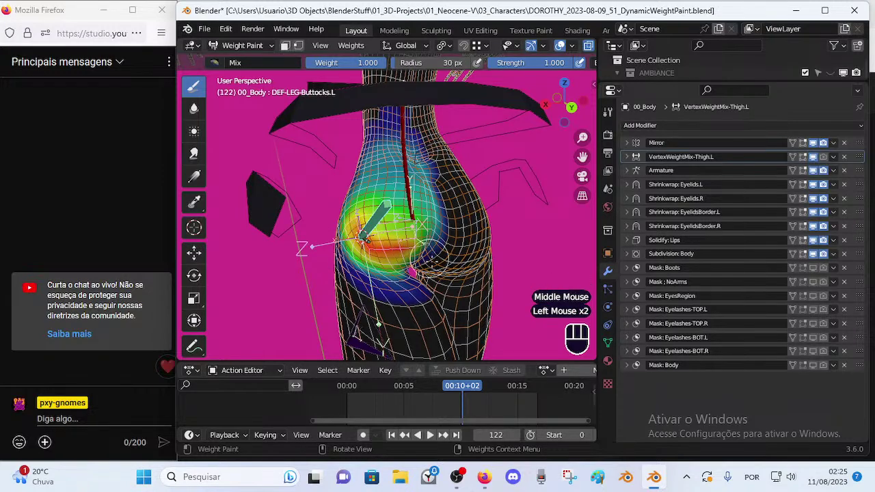
pyautogui.moveTo(424, 244); pyautogui.dragTo(465, 263, button='middle')
pyautogui.moveTo(459, 385); pyautogui.dragTo(511, 376)
pyautogui.moveTo(505, 339)
pyautogui.mouseDown(button='middle')
pyautogui.moveTo(497, 331)
pyautogui.moveTo(518, 332)
pyautogui.mouseUp(button='middle')
pyautogui.moveTo(518, 384); pyautogui.dragTo(452, 393)
pyautogui.hotkey('ctrl', 'z')
pyautogui.moveTo(439, 306); pyautogui.dragTo(364, 360, button='middle')
pyautogui.moveTo(458, 390); pyautogui.dragTo(503, 383)
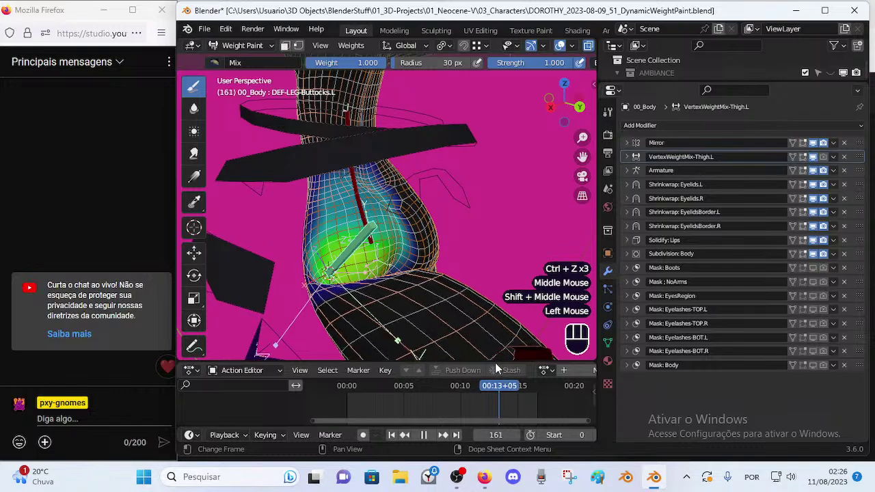
# - Try moving the left buttock bone at frame 163 and rotating it around the X axis to test the deformation
pyautogui.press('g')
pyautogui.click(362, 179)
pyautogui.moveTo(362, 179); pyautogui.dragTo(386, 200, button='middle')
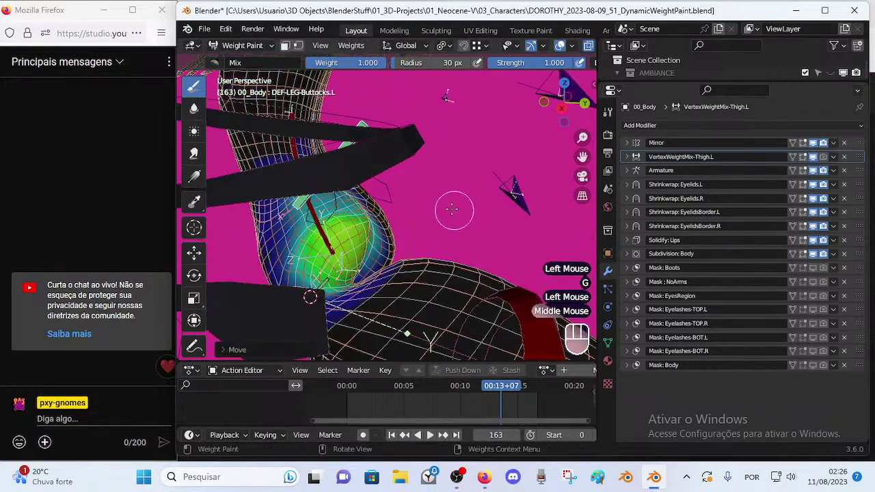
pyautogui.press('g')
pyautogui.click(397, 253)
pyautogui.moveTo(397, 253)
pyautogui.mouseDown(button='middle')
pyautogui.moveTo(355, 235)
pyautogui.moveTo(408, 246)
pyautogui.mouseUp(button='middle')
pyautogui.press('g')
pyautogui.click(384, 248)
pyautogui.press('r')
pyautogui.press('x')
pyautogui.click(387, 212)
pyautogui.moveTo(387, 213); pyautogui.dragTo(436, 176, button='middle')
# - Try a further rotation and several other positions for the left buttock bone to test its pull on the mesh
pyautogui.press('r')
pyautogui.click(374, 183)
pyautogui.press('g')
pyautogui.moveTo(374, 183); pyautogui.dragTo(362, 208, button='middle')
pyautogui.click(403, 195)
pyautogui.press('g')
pyautogui.click(413, 205)
pyautogui.press('g')
pyautogui.click(363, 249)
pyautogui.press('g')
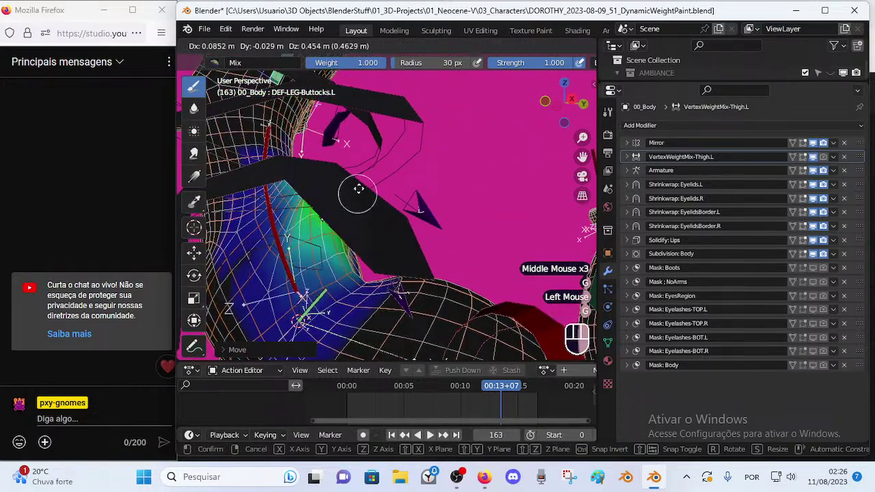
pyautogui.click(370, 202)
pyautogui.moveTo(370, 202); pyautogui.dragTo(400, 255, button='middle')
pyautogui.press('g')
pyautogui.click(366, 232)
pyautogui.press('a')
pyautogui.hotkey('alt', 'q')
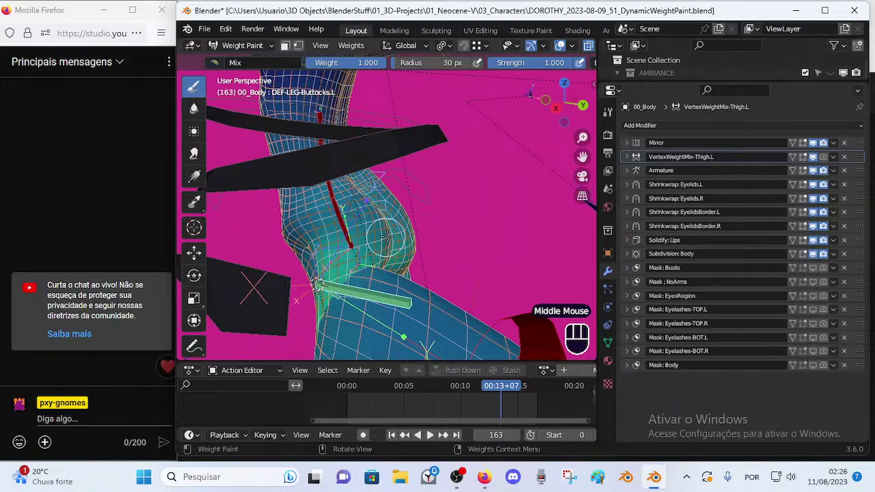
# - Undo the test transforms of the left buttock bone and try one more rotation around the global X axis
pyautogui.hotkey('ctrl', 'z')
pyautogui.hotkey('ctrl', 'z')
pyautogui.hotkey('ctrl', 'z')
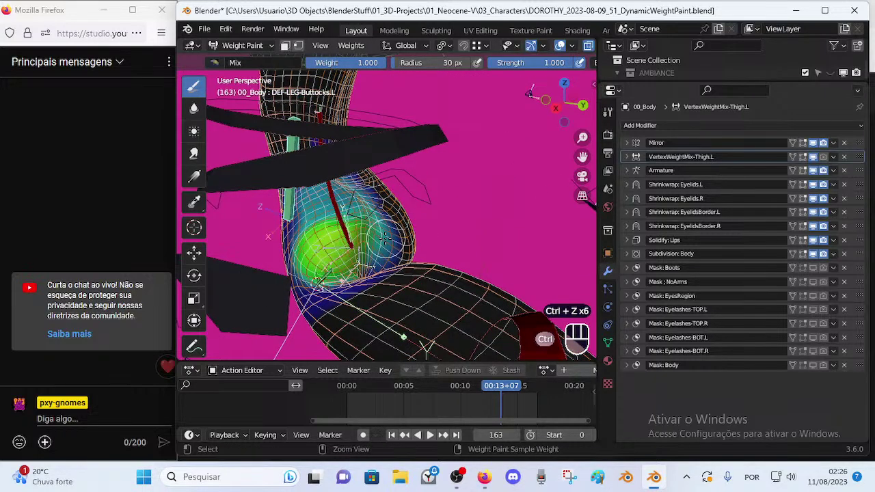
pyautogui.moveTo(378, 239); pyautogui.dragTo(410, 243, button='middle')
pyautogui.hotkey('ctrl', 'z')
pyautogui.hotkey('ctrl', 'z')
pyautogui.hotkey('ctrl', 'z')
pyautogui.press('r')
pyautogui.press('x')
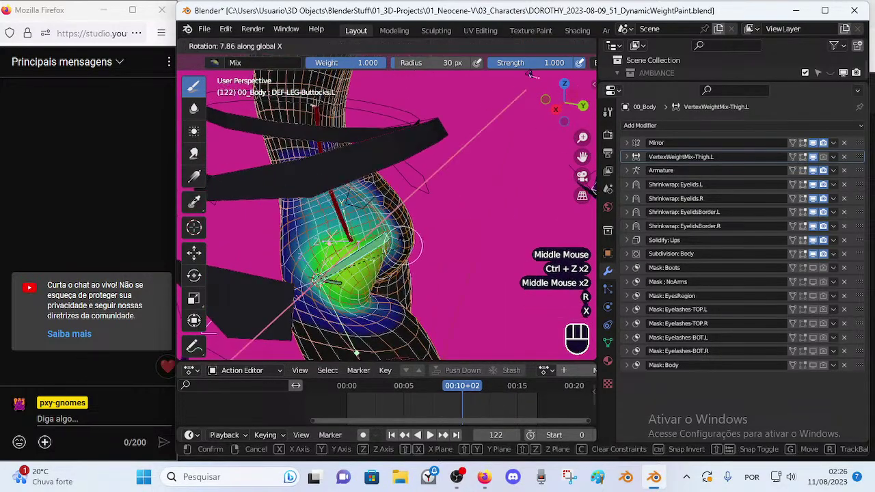
pyautogui.press('Escape')
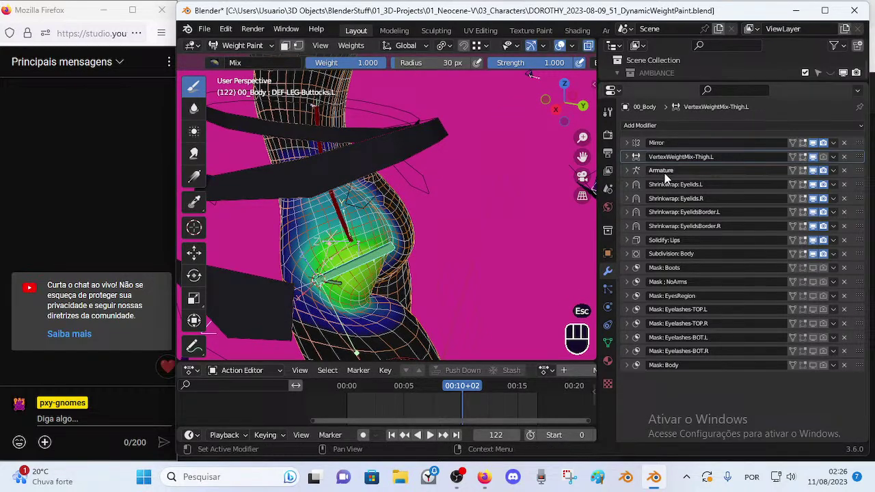
# - Leave Weight Paint mode and make the ARM-Dorothy armature active in Object Mode
pyautogui.moveTo(534, 76)
pyautogui.mouseDown(button='middle')
pyautogui.moveTo(294, 315)
pyautogui.moveTo(450, 278)
pyautogui.moveTo(386, 268)
pyautogui.moveTo(448, 285)
pyautogui.mouseUp(button='middle')
pyautogui.scroll(-2, 283, 318)
pyautogui.scroll(-1, 363, 265)
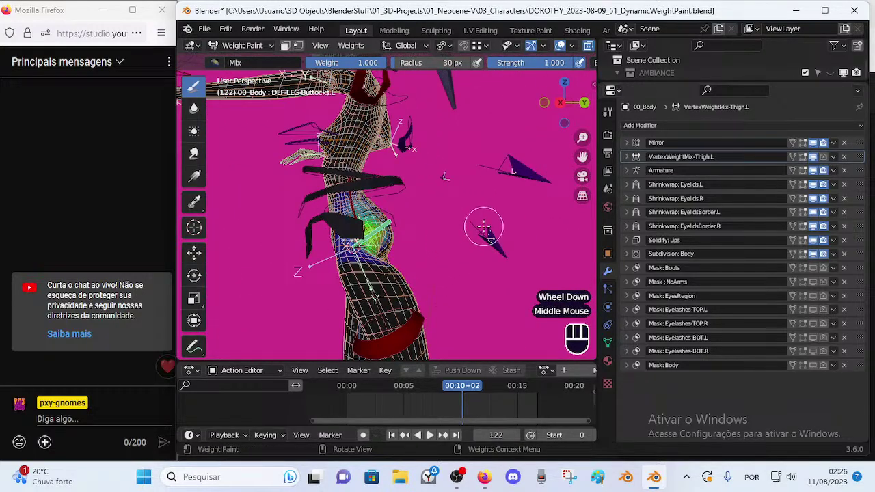
pyautogui.moveTo(408, 241)
pyautogui.mouseDown(button='middle')
pyautogui.moveTo(296, 296)
pyautogui.moveTo(373, 314)
pyautogui.mouseUp(button='middle')
pyautogui.hotkey('ctrl', 'Tab')
pyautogui.click(317, 322)
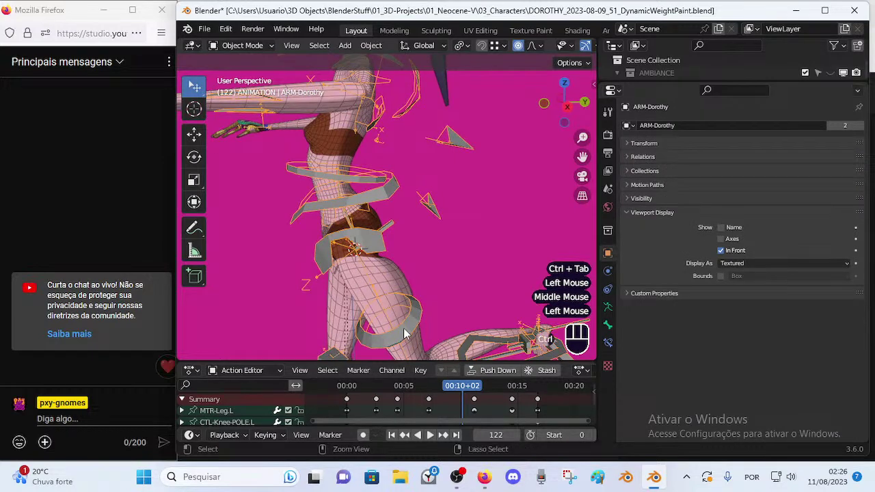
pyautogui.hotkey('ctrl', 'Tab')
pyautogui.hotkey('alt', 'q')
pyautogui.hotkey('alt', 'q')
pyautogui.scroll(-2, 379, 314)
pyautogui.moveTo(379, 314); pyautogui.dragTo(397, 287, button='middle')
pyautogui.moveTo(397, 287); pyautogui.dragTo(351, 275, button='middle')
pyautogui.hotkey('ctrl', 'Tab')
pyautogui.press('Tab')
pyautogui.moveTo(386, 287); pyautogui.dragTo(299, 268, button='middle')
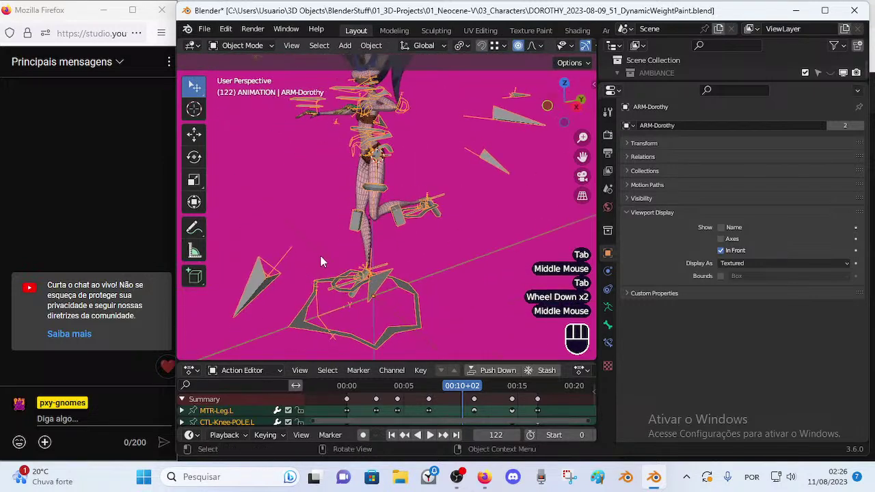
pyautogui.hotkey('ctrl', 'Tab')
pyautogui.hotkey('alt', 'q')
pyautogui.hotkey('alt', 'q')
pyautogui.hotkey('alt', 'q')
# - Inspect the armature's rest pose in Edit Mode, and return to Object Mode at frame 0
pyautogui.moveTo(424, 210); pyautogui.dragTo(395, 281, button='middle')
pyautogui.hotkey('ctrl', 'Tab')
pyautogui.click(374, 298)
pyautogui.click(384, 307)
pyautogui.press('Tab')
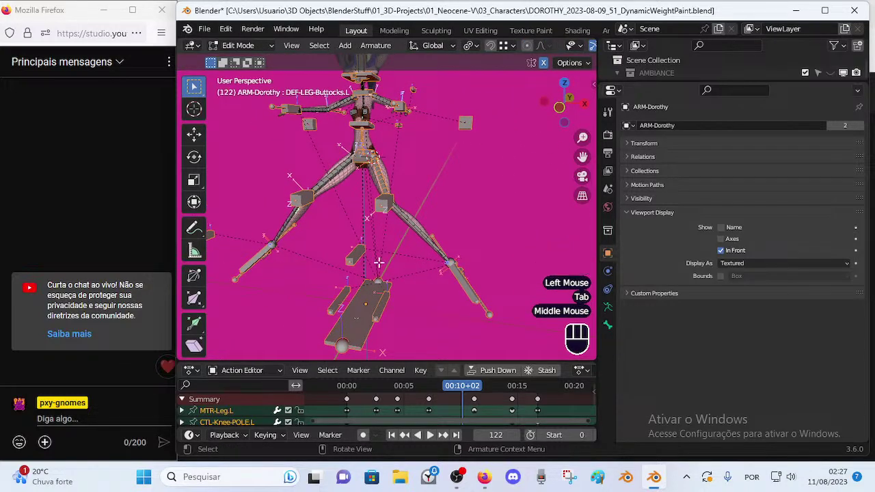
pyautogui.hotkey('ctrl', 'Tab')
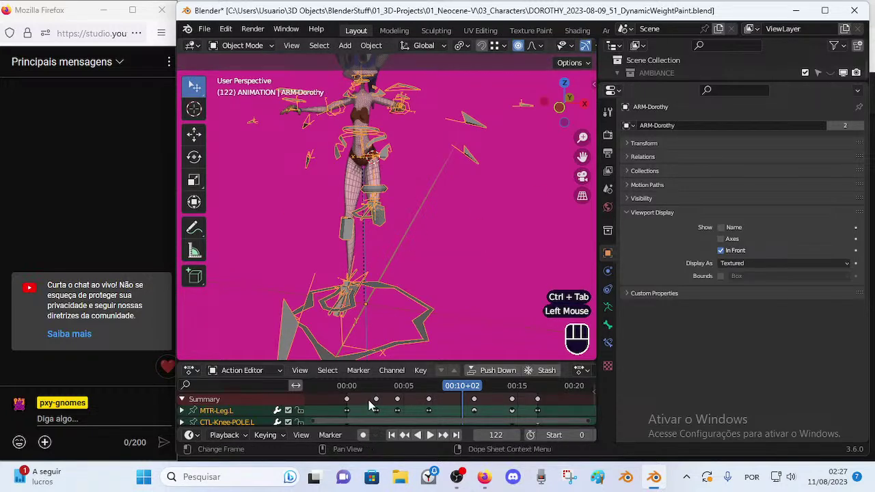
pyautogui.doubleClick(349, 393)
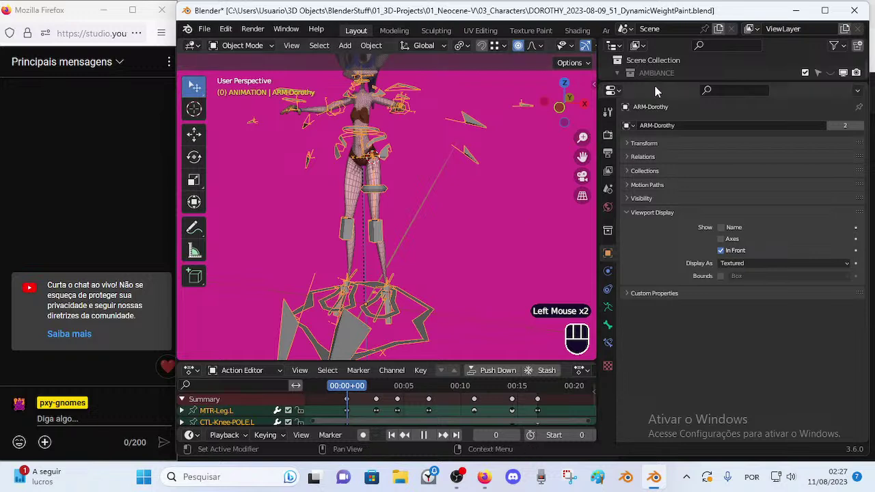
# - Inspect the left thigh bone's rest position in the armature's Edit Mode, and return to Object Mode
pyautogui.moveTo(663, 82); pyautogui.dragTo(663, 257)
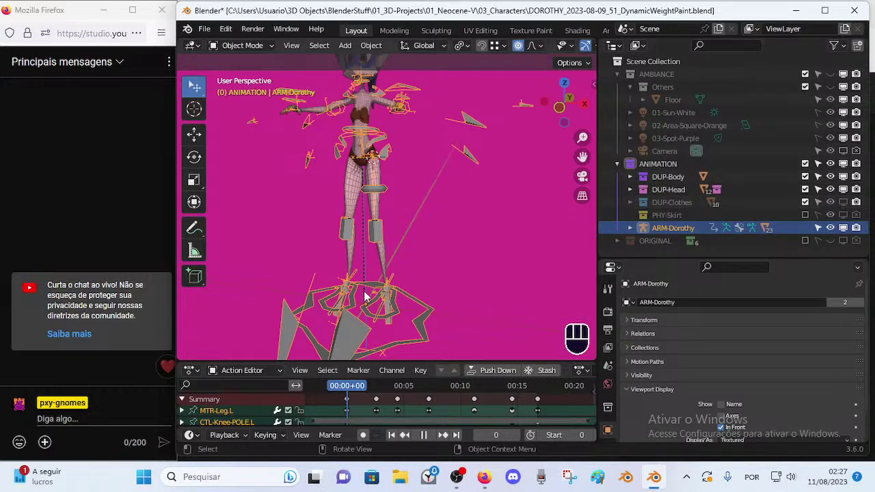
pyautogui.hotkey('ctrl', 'Tab')
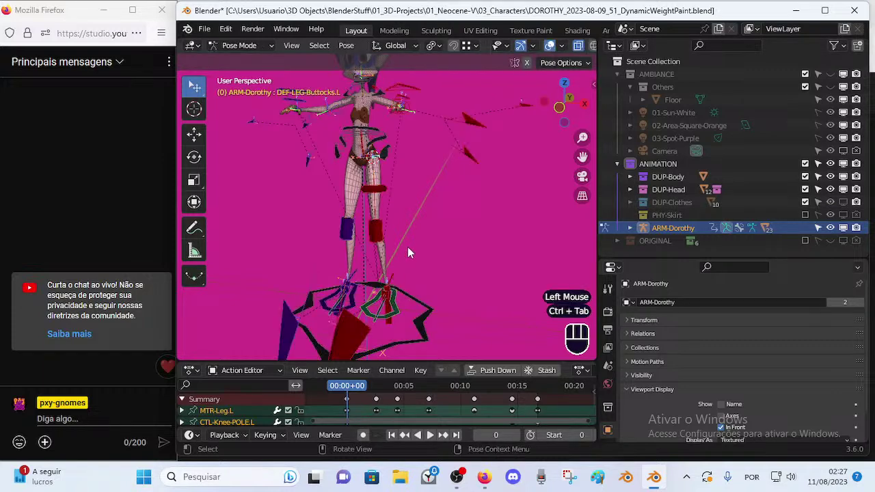
pyautogui.scroll(2, 400, 225)
pyautogui.click(363, 132)
pyautogui.press('Tab')
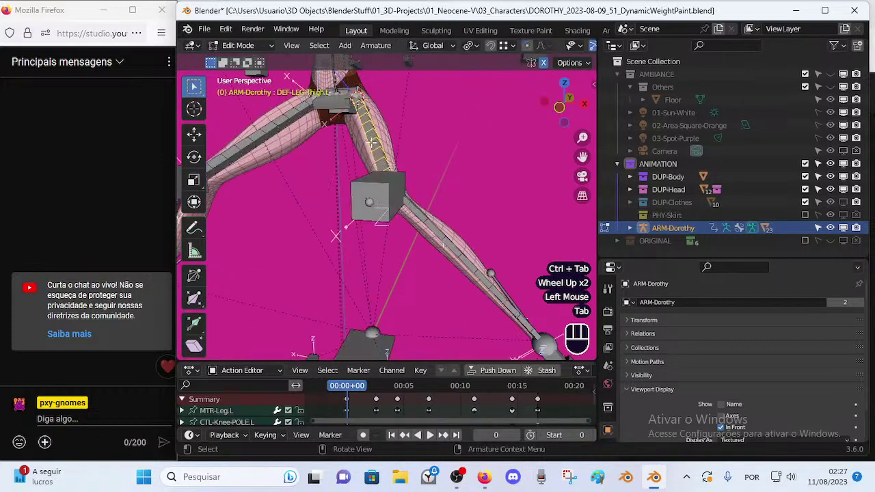
pyautogui.keyDown('shift'); pyautogui.moveTo(373, 178); pyautogui.dragTo(394, 268, button='middle'); pyautogui.keyUp('shift')
pyautogui.hotkey('ctrl', 'Tab')
pyautogui.click(383, 253)
pyautogui.click(357, 203)
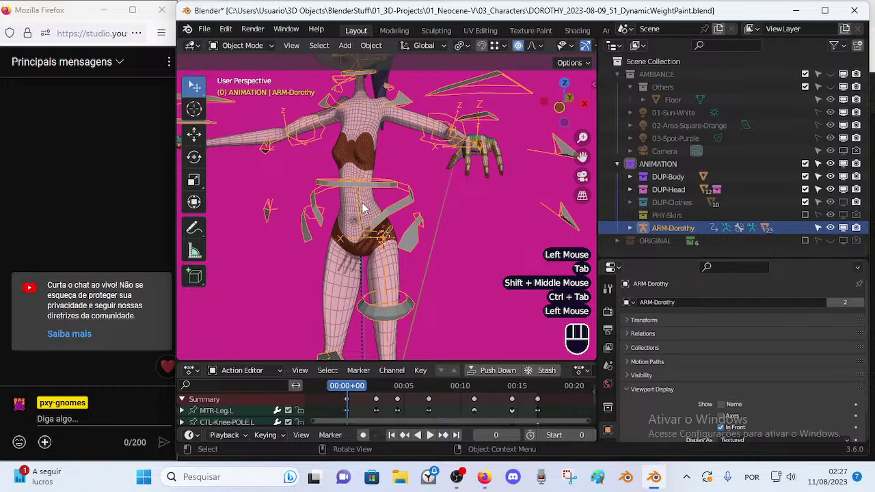
# - Open the 00_Body mesh for face editing, and select and hide a face loop around the waist
pyautogui.click(363, 205)
pyautogui.click(374, 208)
pyautogui.press('Tab')
pyautogui.scroll(2, 378, 253)
pyautogui.press('3')
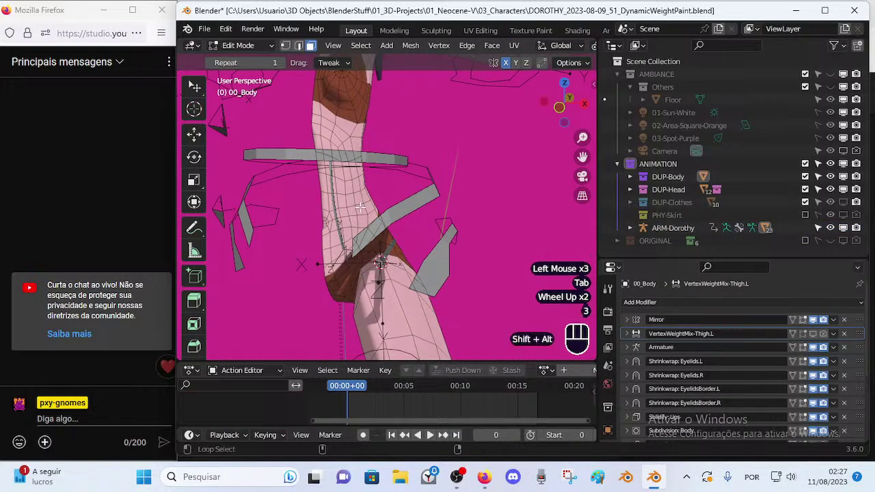
pyautogui.keyDown('alt'); pyautogui.keyDown('shift'); pyautogui.click(357, 205); pyautogui.keyUp('shift'); pyautogui.keyUp('alt')
pyautogui.hotkey('alt', 'a')
pyautogui.keyDown('alt'); pyautogui.keyDown('shift'); pyautogui.click(354, 207); pyautogui.keyUp('shift'); pyautogui.keyUp('alt')
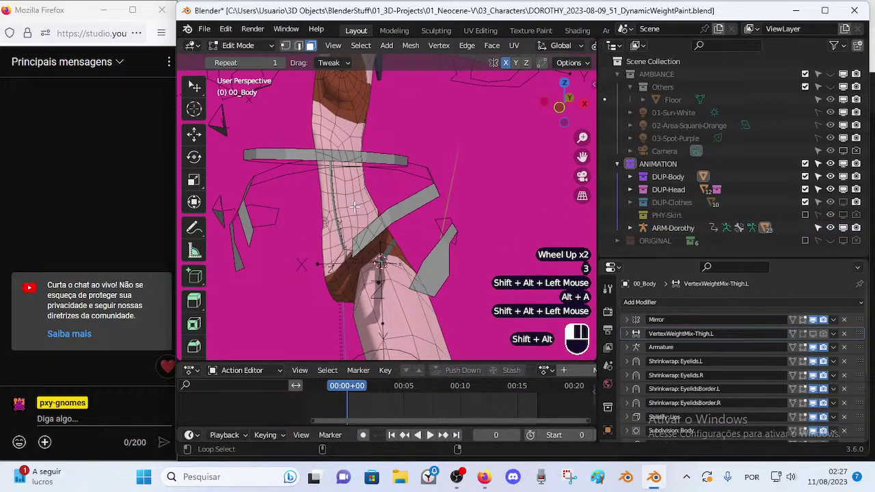
pyautogui.press('h')
pyautogui.scroll(-3, 354, 206)
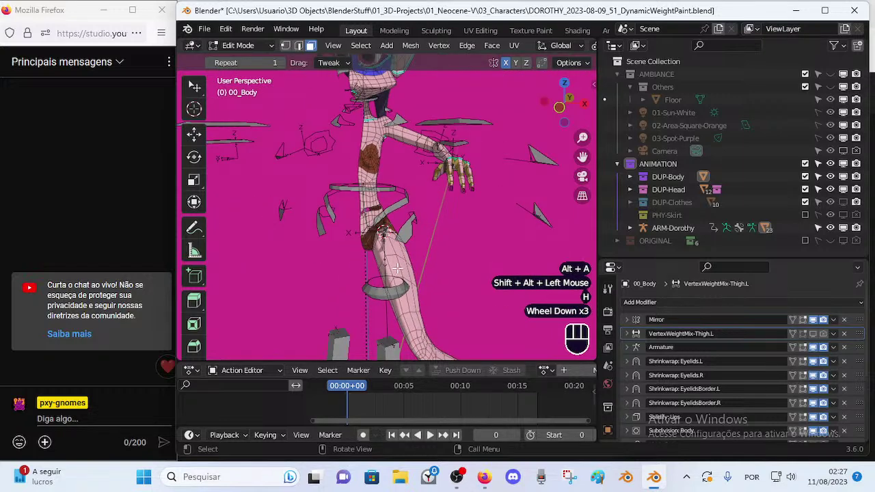
# - Select all linked faces of the lower body and add a new vertex group to the mesh
pyautogui.press('l')
pyautogui.scroll(-1, 399, 272)
pyautogui.keyDown('shift'); pyautogui.moveTo(399, 272); pyautogui.dragTo(388, 243, button='middle'); pyautogui.keyUp('shift')
pyautogui.moveTo(677, 259); pyautogui.dragTo(675, 156)
pyautogui.click(608, 417)
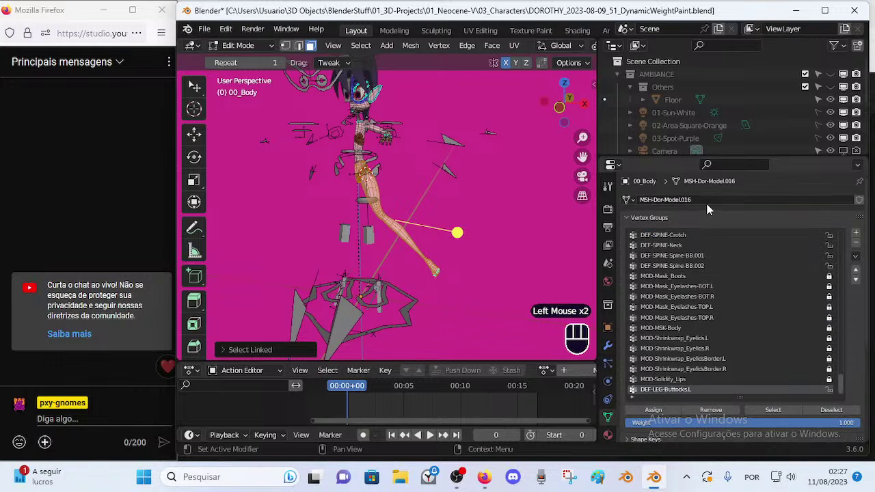
pyautogui.click(855, 233)
pyautogui.doubleClick(668, 389)
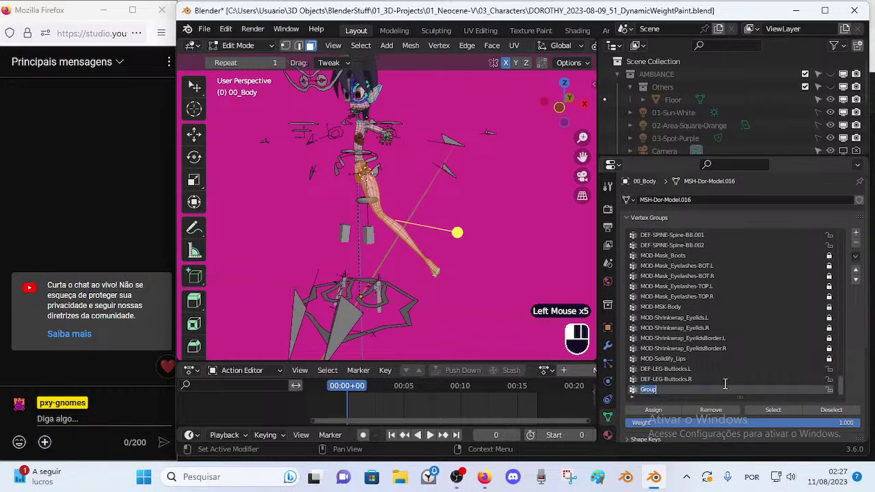
pyautogui.click(729, 383)
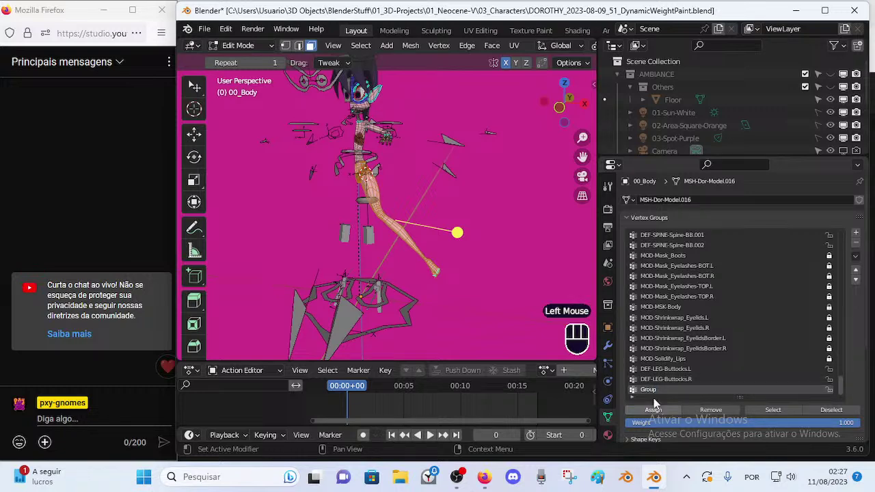
# - Return the body mesh to Object Mode and save the file
pyautogui.moveTo(410, 205); pyautogui.dragTo(361, 242, button='middle')
pyautogui.hotkey('ctrl', 'Tab')
pyautogui.scroll(2, 375, 217)
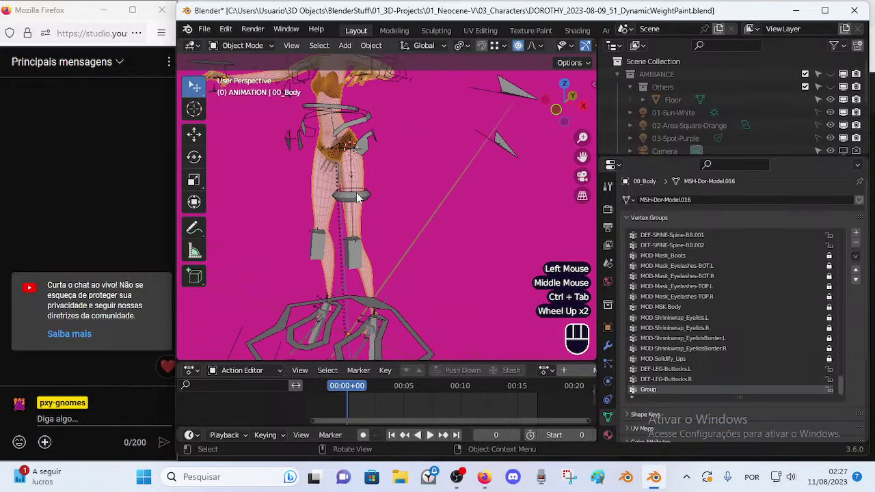
pyautogui.click(356, 197)
pyautogui.scroll(-2, 358, 231)
pyautogui.click(370, 222)
pyautogui.click(372, 224)
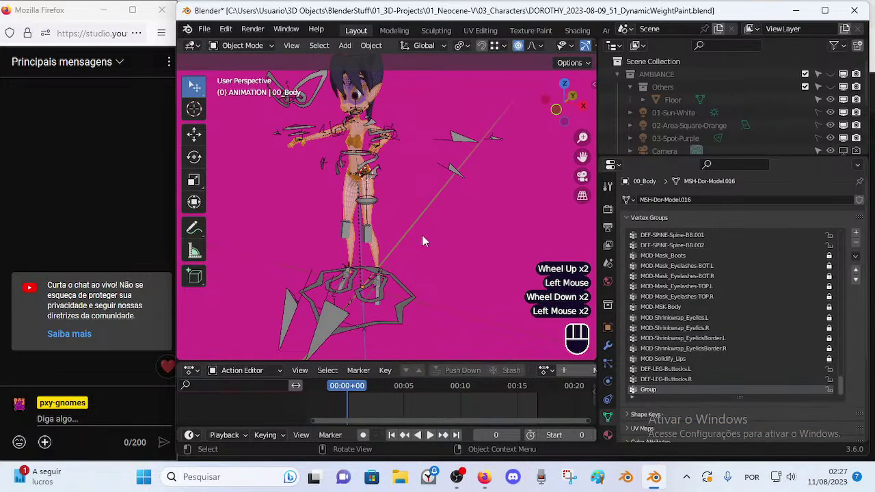
pyautogui.scroll(2, 437, 253)
pyautogui.keyDown('shift'); pyautogui.moveTo(376, 172); pyautogui.dragTo(401, 229, button='middle'); pyautogui.keyUp('shift')
pyautogui.hotkey('ctrl', 's')
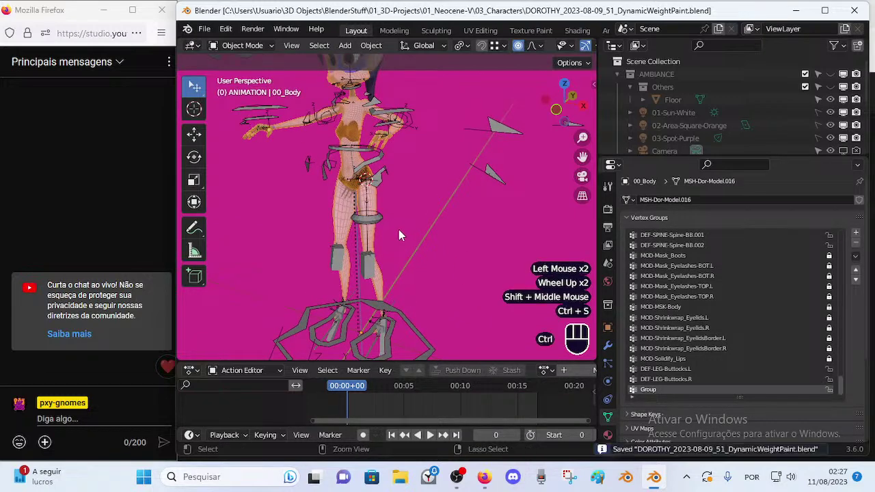
# - Try duplicating the Armature modifier on 00_Body, and undo the duplication
pyautogui.click(607, 347)
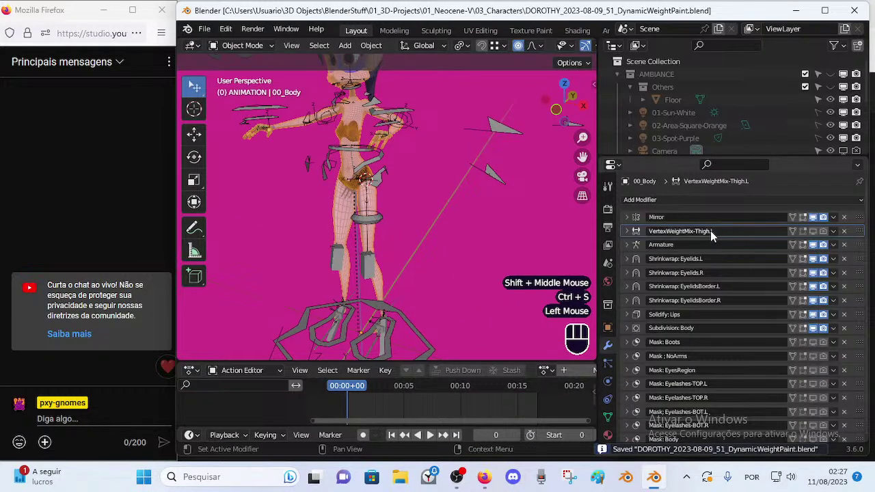
pyautogui.click(832, 244)
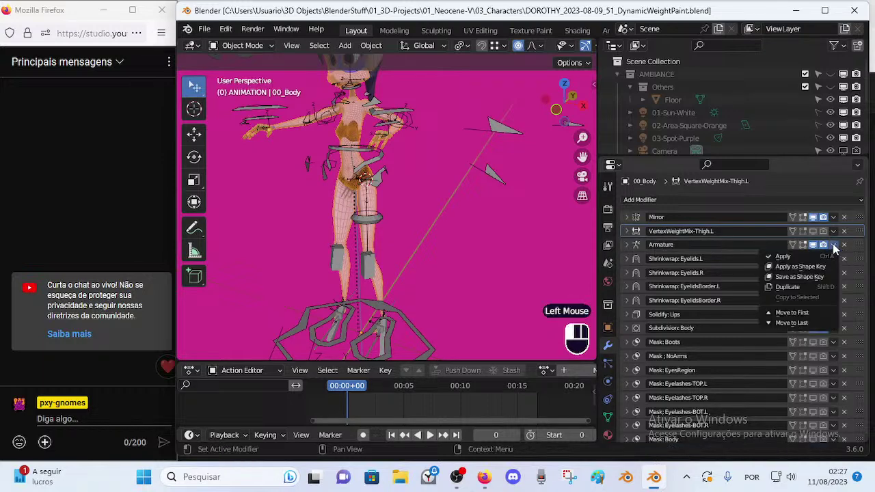
pyautogui.click(806, 289)
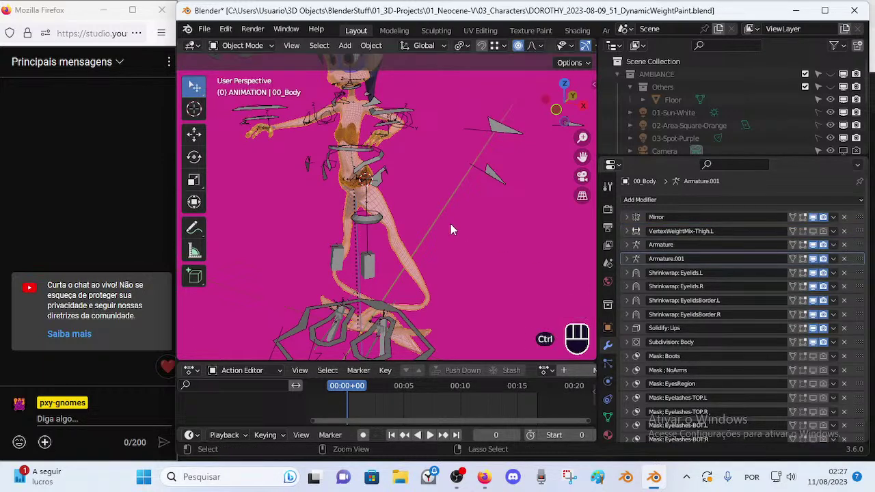
pyautogui.hotkey('ctrl', 'z')
# - Make the ARM-Dorothy armature active, pick the left leg control MTR-Leg.L in Pose Mode, and return to Object Mode
pyautogui.click(391, 140)
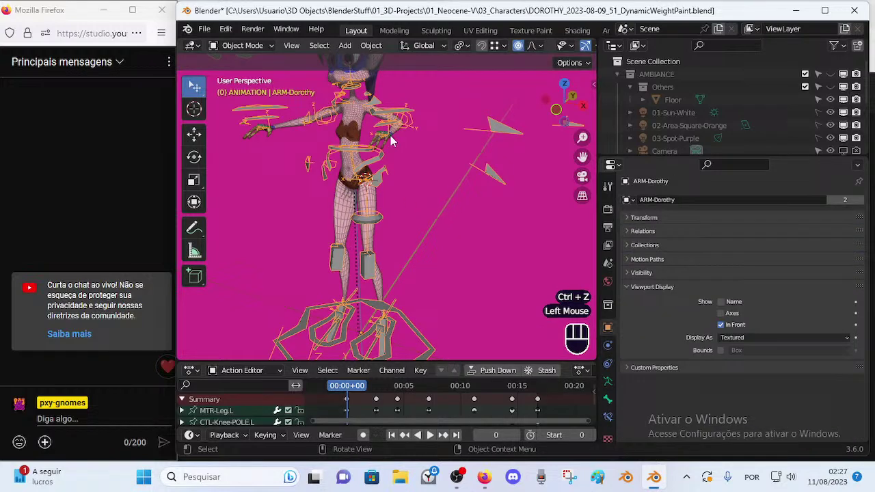
pyautogui.hotkey('ctrl', 'Tab')
pyautogui.click(391, 340)
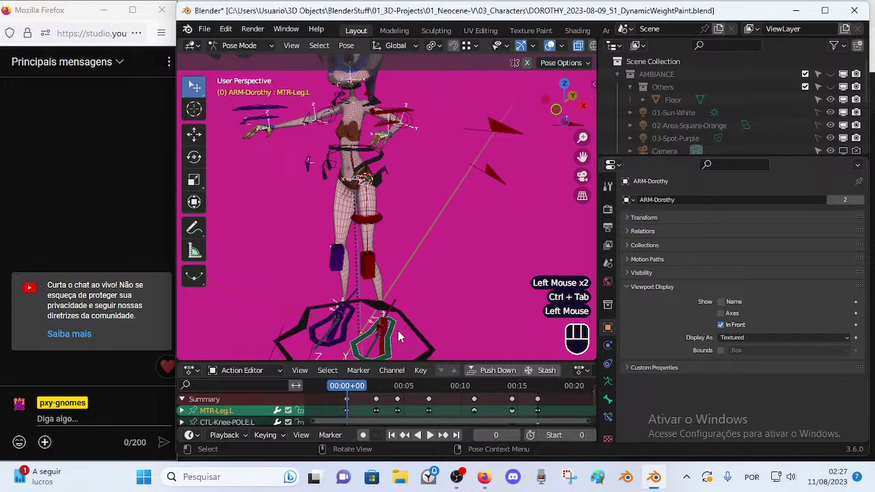
pyautogui.hotkey('ctrl', 'Tab')
pyautogui.moveTo(400, 336); pyautogui.dragTo(421, 323, button='middle')
pyautogui.click(388, 301)
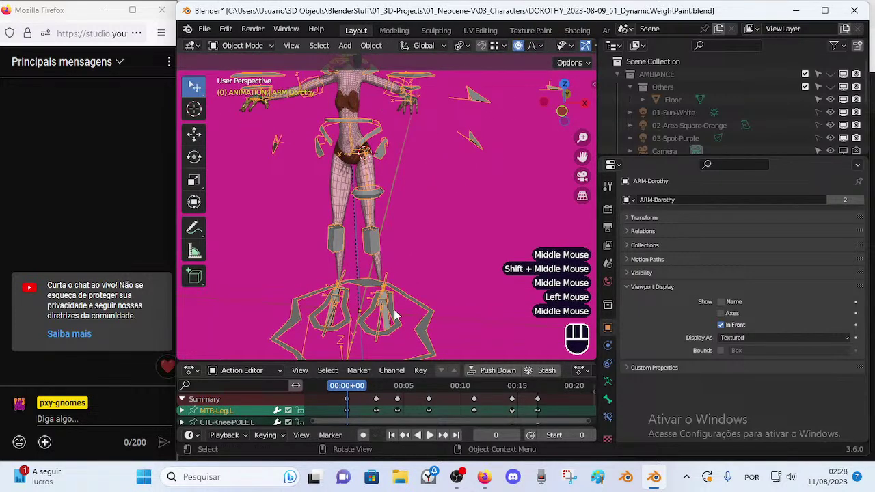
pyautogui.click(393, 314)
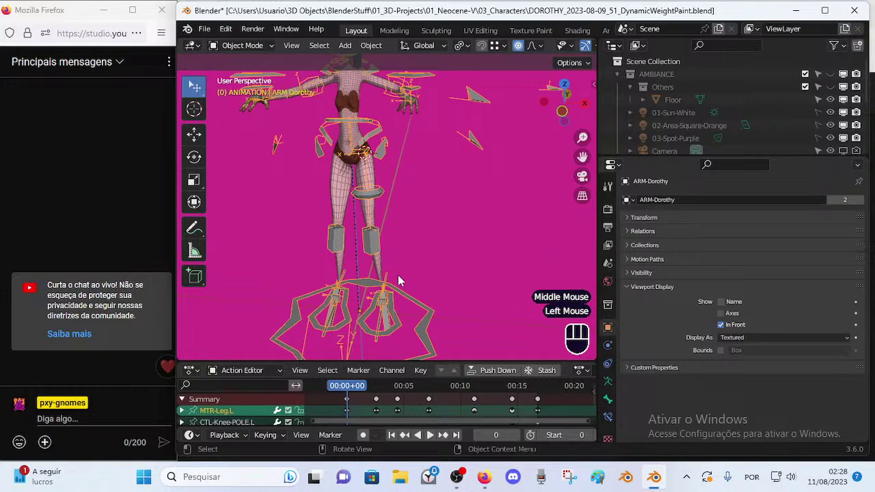
# - Try moving the left leg control MTR-Leg.L to several positions in Pose Mode, and undo the moves
pyautogui.hotkey('ctrl', 'Tab')
pyautogui.click(395, 303)
pyautogui.press('g')
pyautogui.click(394, 303)
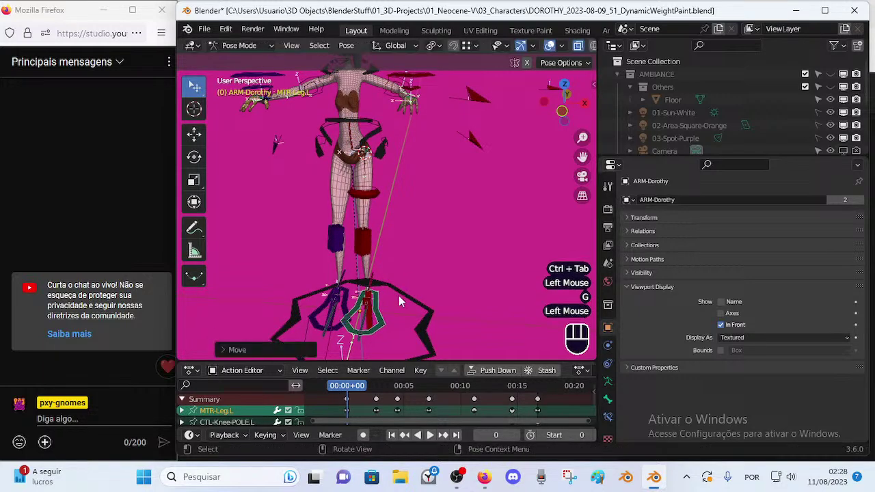
pyautogui.moveTo(394, 303); pyautogui.dragTo(286, 251, button='middle')
pyautogui.press('g')
pyautogui.keyDown('shift'); pyautogui.click(424, 278); pyautogui.keyUp('shift')
pyautogui.moveTo(423, 279); pyautogui.dragTo(395, 283, button='middle')
pyautogui.press('g')
pyautogui.keyDown('shift'); pyautogui.click(394, 286); pyautogui.keyUp('shift')
pyautogui.hotkey('ctrl', 'z')
pyautogui.hotkey('ctrl', 'z')
pyautogui.hotkey('ctrl', 'z')
pyautogui.hotkey('ctrl', 'z')
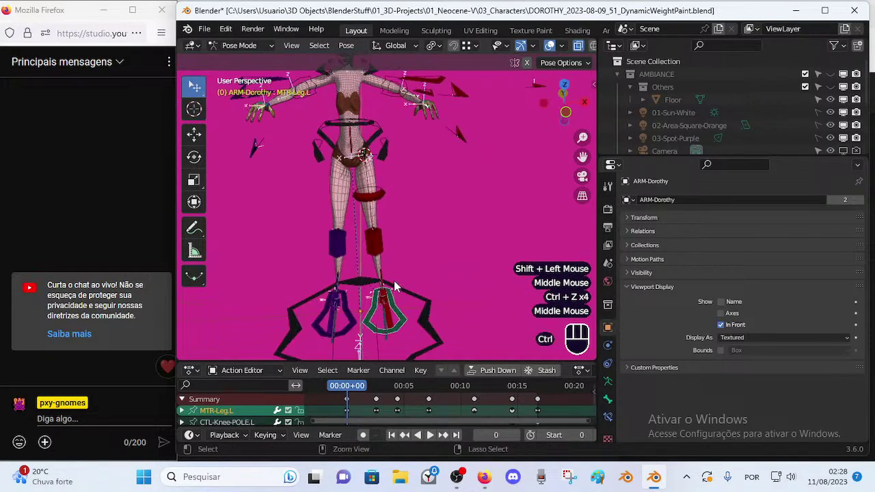
# - Return to Object Mode and make the 00_Body mesh active
pyautogui.hotkey('ctrl', 'Tab')
pyautogui.click(396, 308)
pyautogui.moveTo(333, 284); pyautogui.dragTo(381, 283, button='middle')
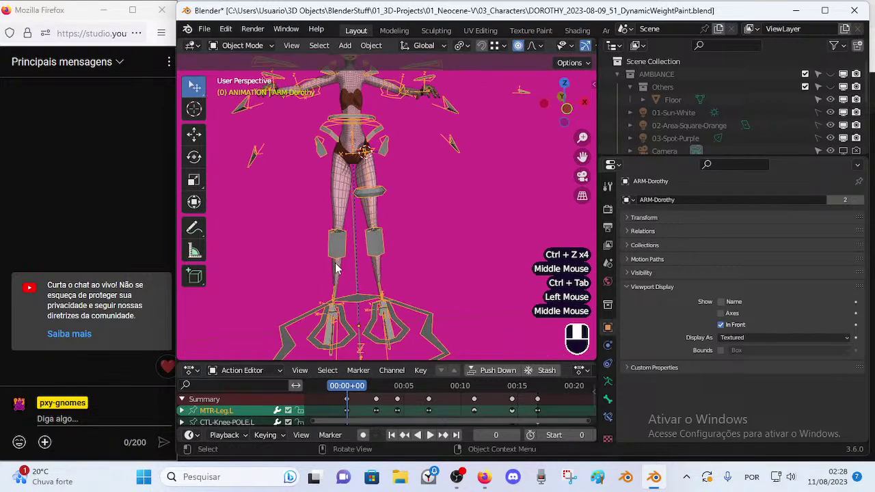
pyautogui.doubleClick(376, 216)
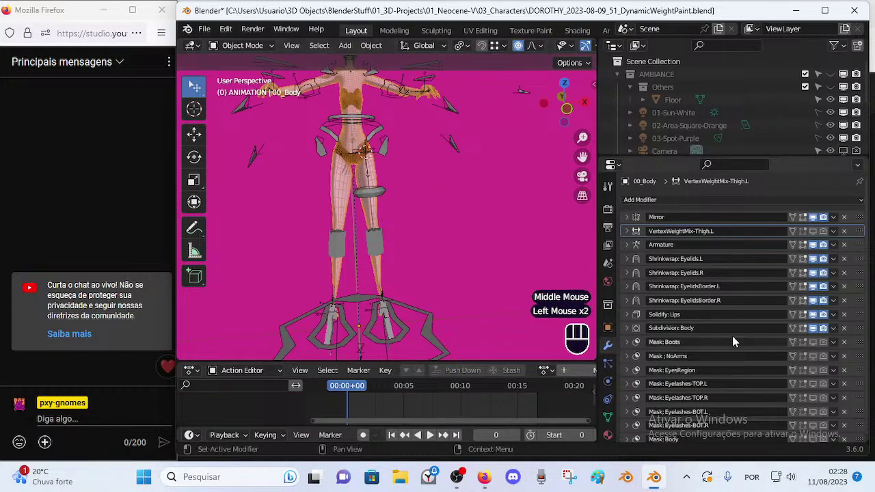
# - Duplicate the body's Armature modifier again, briefly open the original's settings, and undo the duplication
pyautogui.hotkey('shift', 'd')
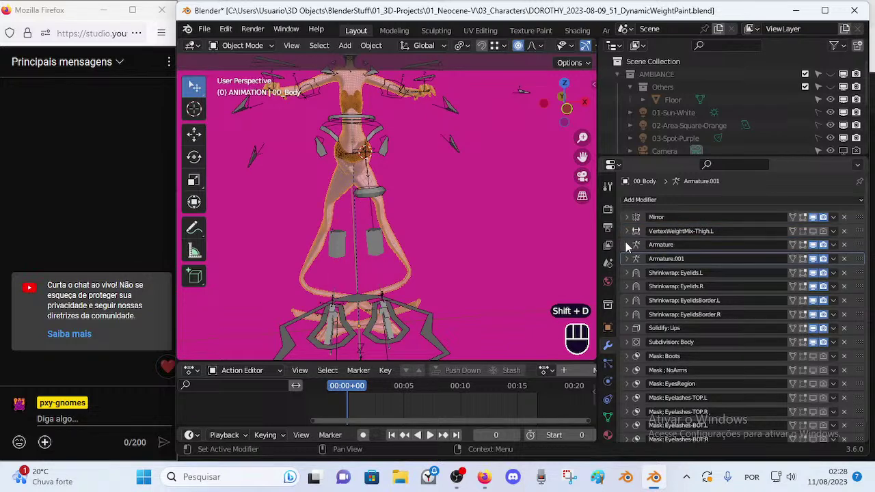
pyautogui.click(627, 244)
pyautogui.click(627, 245)
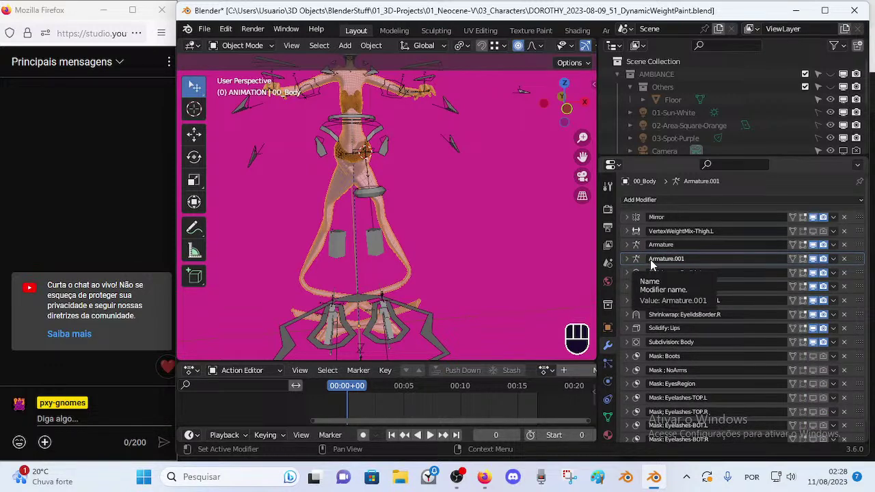
pyautogui.hotkey('ctrl', 'z')
# - Examine the body's pose and the vertex groups offered in its Armature modifier, leaving the vertex group empty
pyautogui.moveTo(418, 229); pyautogui.dragTo(341, 211, button='middle')
pyautogui.scroll(1, 334, 136)
pyautogui.moveTo(336, 137); pyautogui.dragTo(378, 181, button='middle')
pyautogui.click(378, 182)
pyautogui.click(381, 179)
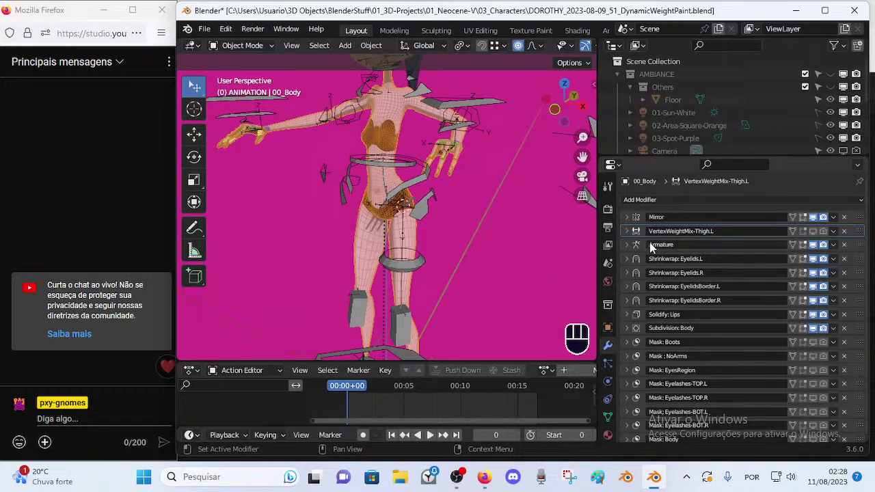
pyautogui.scroll(-2, 477, 247)
pyautogui.keyDown('shift'); pyautogui.moveTo(477, 247); pyautogui.dragTo(399, 277, button='middle'); pyautogui.keyUp('shift')
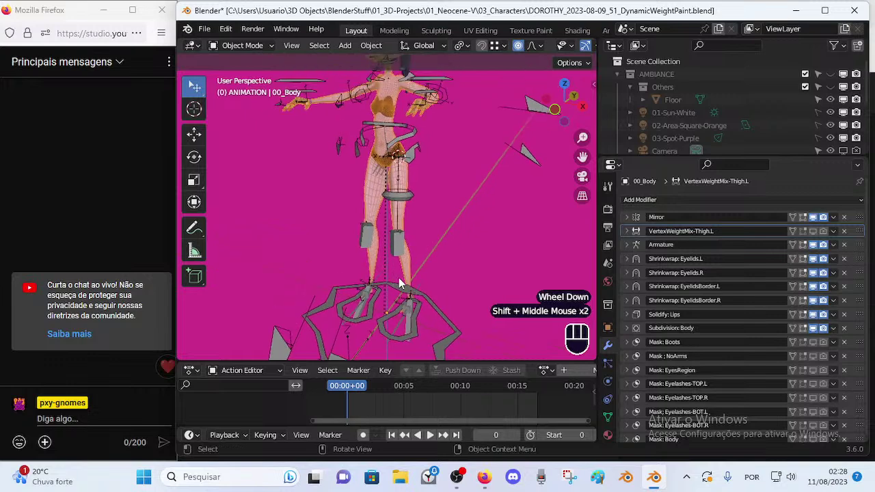
pyautogui.click(627, 245)
pyautogui.click(789, 273)
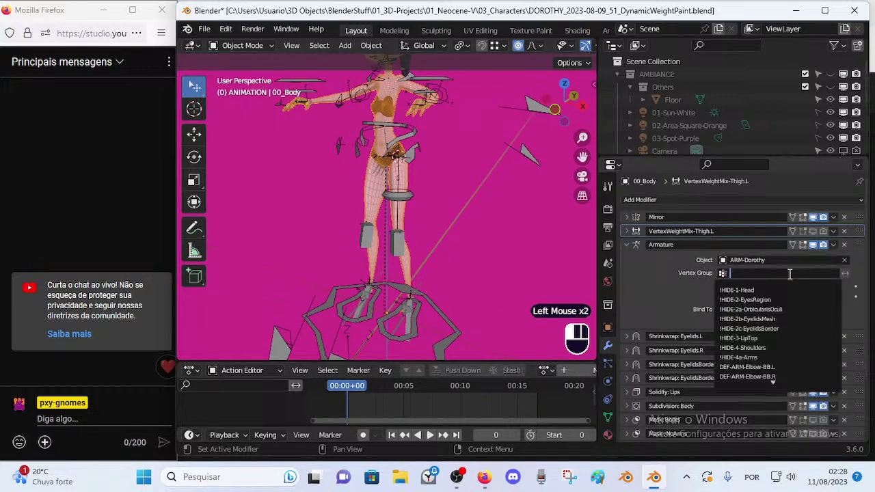
pyautogui.click(710, 268)
pyautogui.click(628, 245)
# - Duplicate the body's Armature modifier and apply one of the two copies to the mesh
pyautogui.hotkey('shift', 'd')
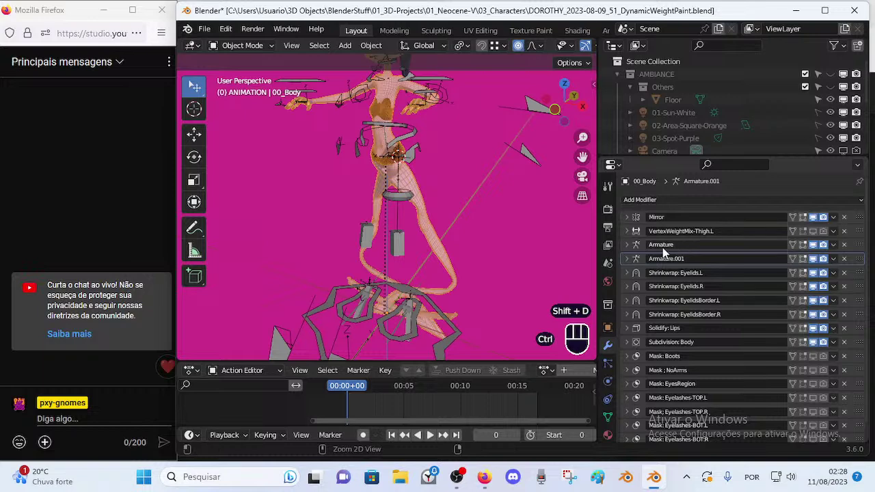
pyautogui.hotkey('ctrl', 'a')
# - Try applying the pose of all ARM-Dorothy bones as the rest pose, and undo it
pyautogui.click(406, 319)
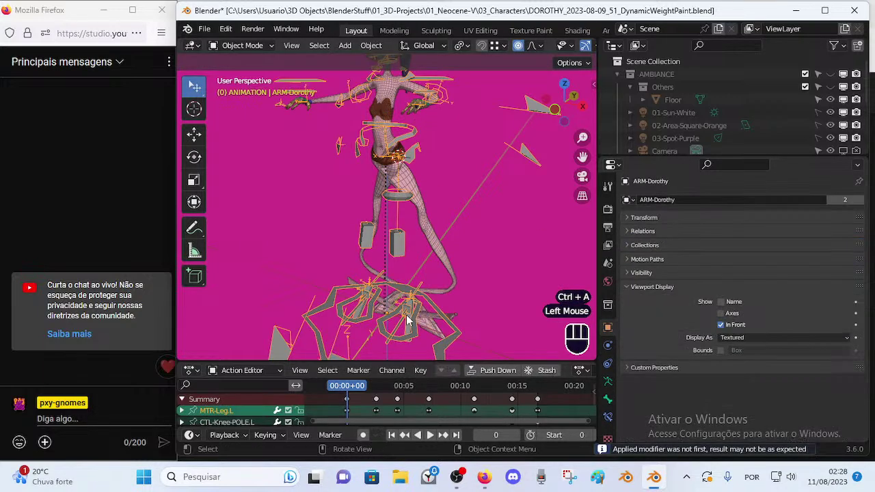
pyautogui.hotkey('ctrl', 'Tab')
pyautogui.scroll(-1, 413, 313)
pyautogui.scroll(-1, 422, 266)
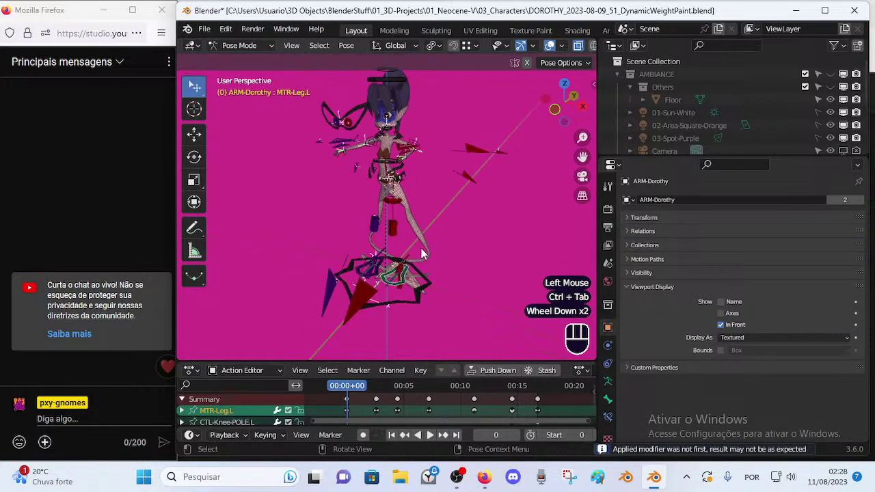
pyautogui.press('a')
pyautogui.click(346, 46)
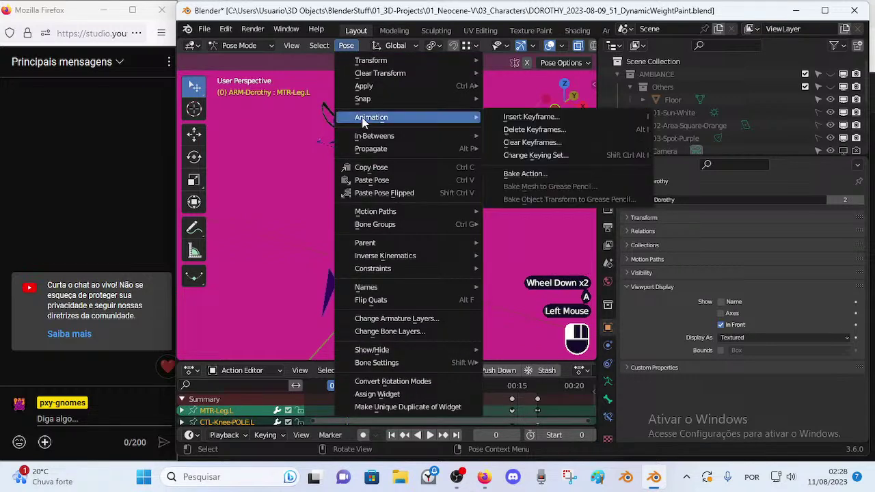
pyautogui.moveTo(364, 86)
pyautogui.click(555, 103)
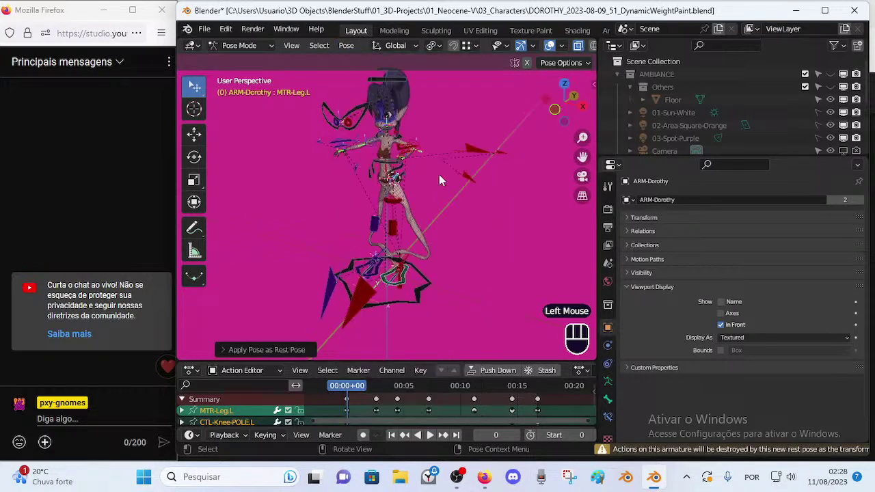
pyautogui.hotkey('ctrl', 'z')
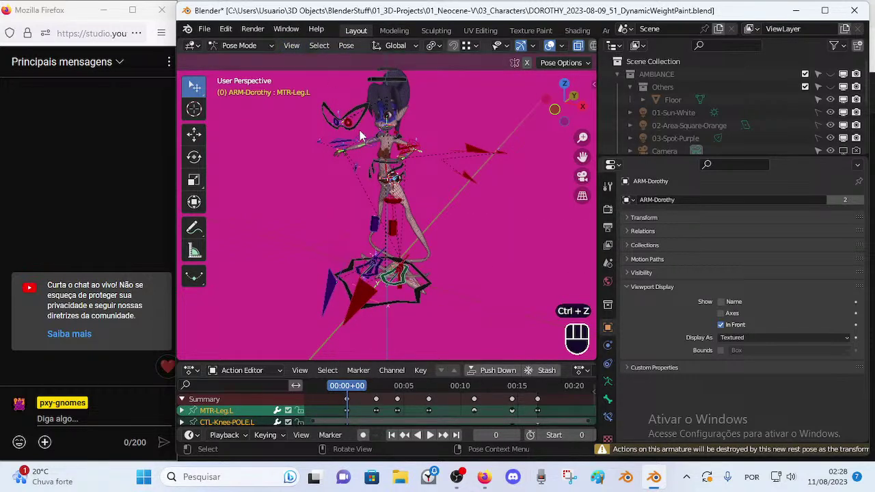
# - Switch the ARM-Dorothy armature to Object Mode and apply all its transforms
pyautogui.hotkey('ctrl', 'Tab')
pyautogui.click(345, 45)
pyautogui.moveTo(371, 45)
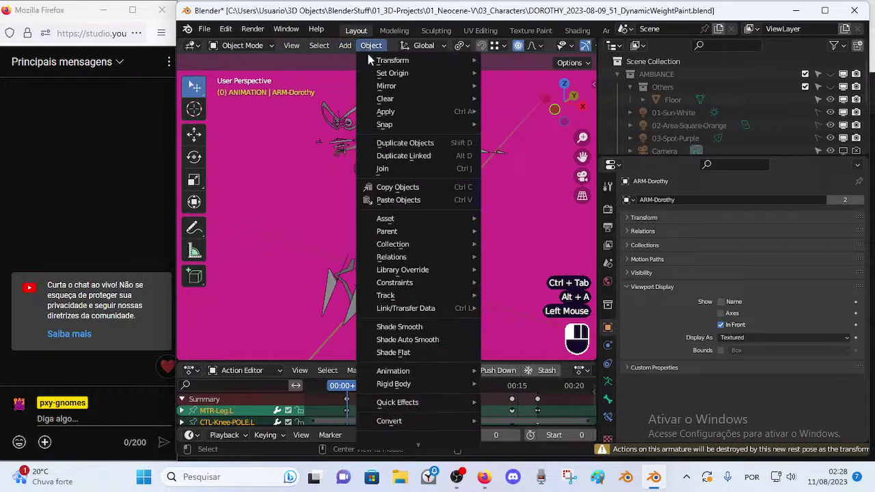
pyautogui.moveTo(410, 111)
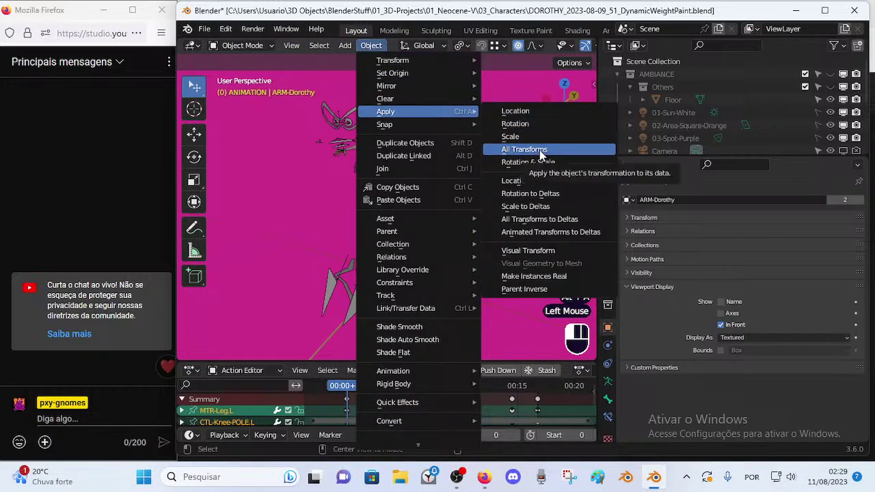
pyautogui.click(537, 149)
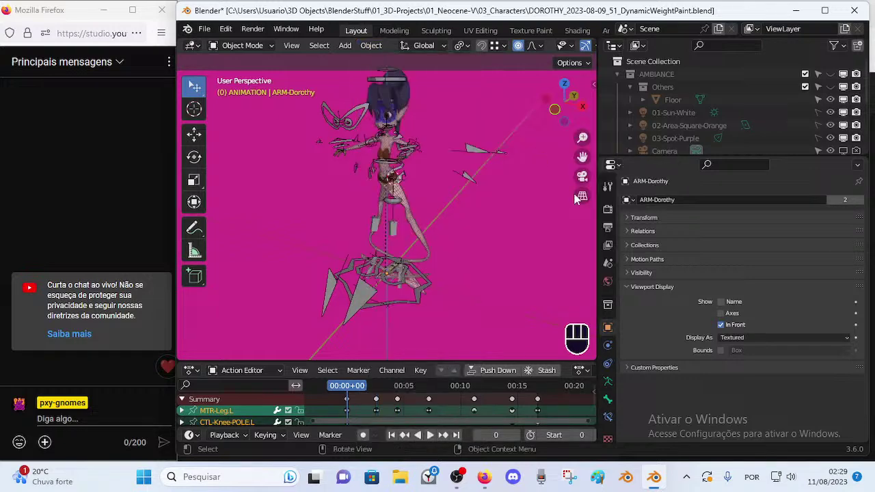
# - Select the body mesh and check the settings of its Armature.001 modifier
pyautogui.click(413, 195)
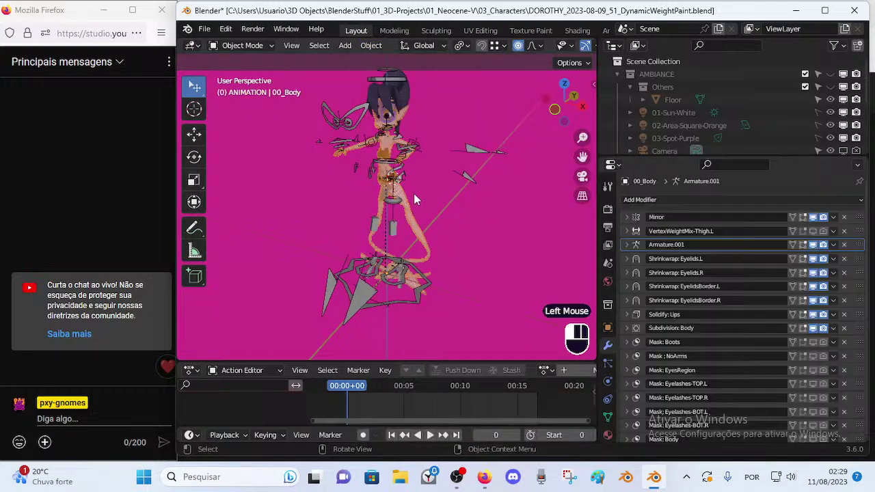
pyautogui.click(627, 244)
pyautogui.click(626, 244)
pyautogui.scroll(1, 414, 168)
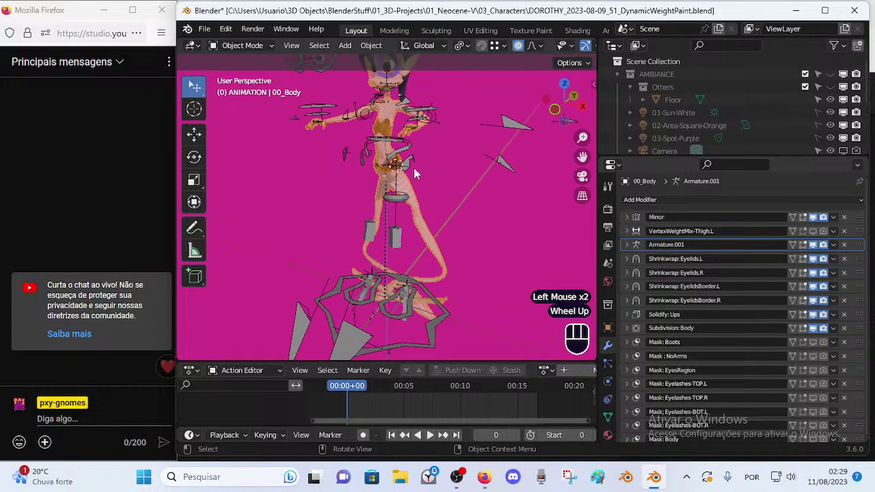
# - Apply the current pose of the ARM-Dorothy armature as its rest pose in Pose Mode
pyautogui.click(400, 208)
pyautogui.click(371, 46)
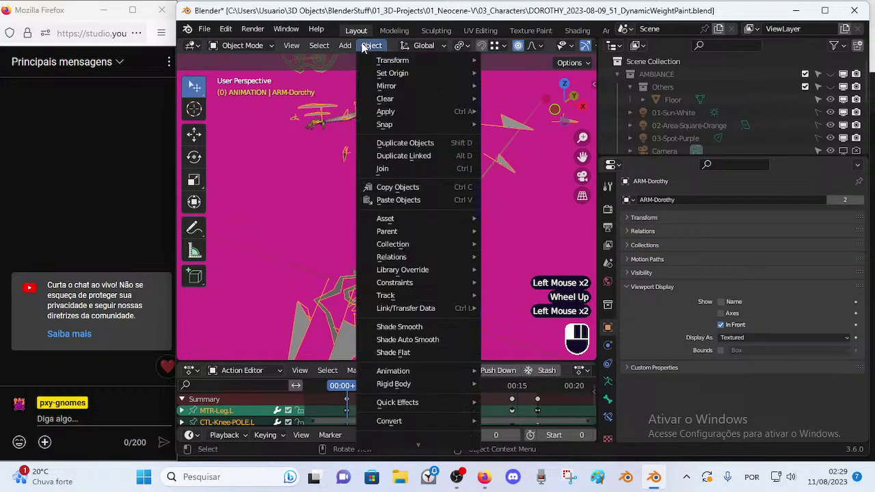
pyautogui.hotkey('ctrl', 'Tab')
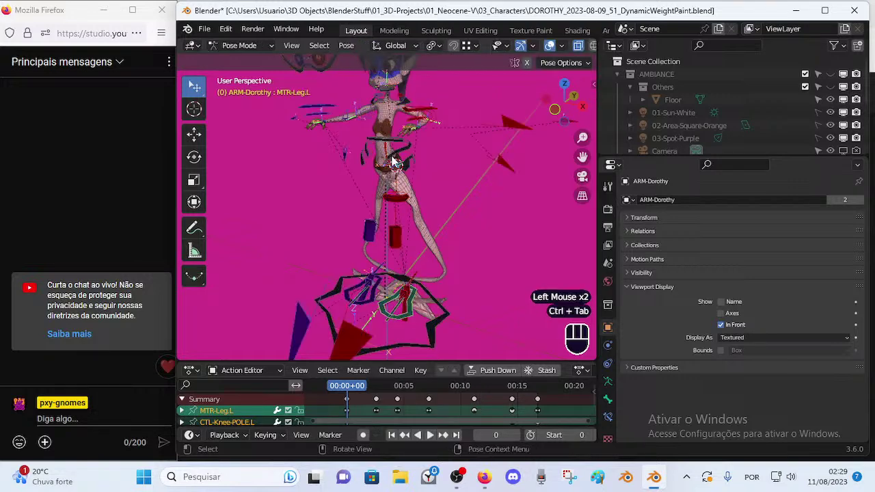
pyautogui.hotkey('alt', 'a')
pyautogui.click(346, 45)
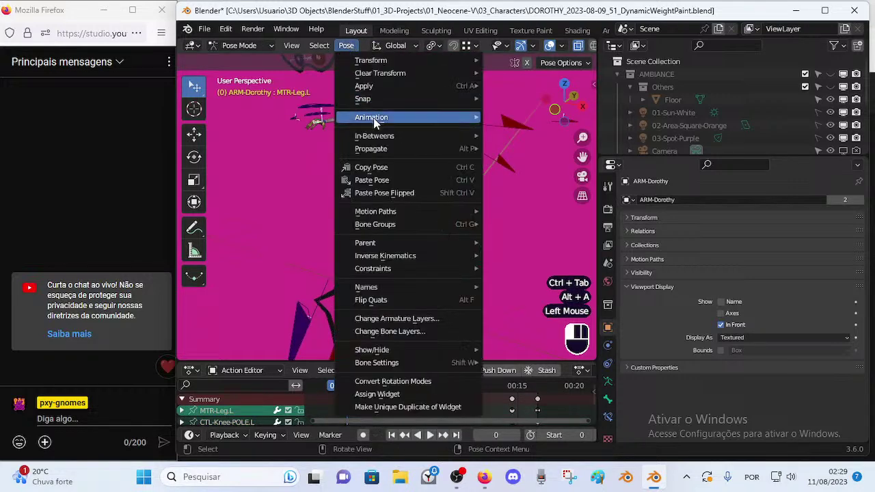
pyautogui.moveTo(380, 91)
pyautogui.click(534, 87)
# - Try moving the MTR-Leg.L control to test the new rest pose, cancelling the move and leaving Pose Mode
pyautogui.moveTo(463, 195); pyautogui.dragTo(335, 246, button='middle')
pyautogui.keyDown('shift'); pyautogui.moveTo(379, 172); pyautogui.dragTo(369, 243, button='middle'); pyautogui.keyUp('shift')
pyautogui.moveTo(369, 243); pyautogui.dragTo(411, 233, button='middle')
pyautogui.press('g')
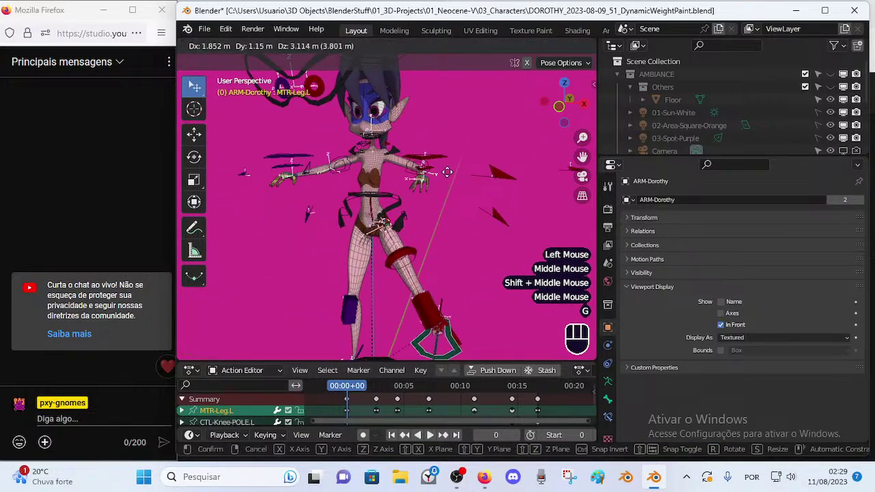
pyautogui.press('Escape')
pyautogui.hotkey('ctrl', 'Tab')
# - Edit the body mesh and enable its Mirror modifier for Edit Mode display and on cage
pyautogui.click(383, 170)
pyautogui.press('Tab')
pyautogui.scroll(1, 388, 177)
pyautogui.moveTo(388, 176); pyautogui.dragTo(427, 183, button='middle')
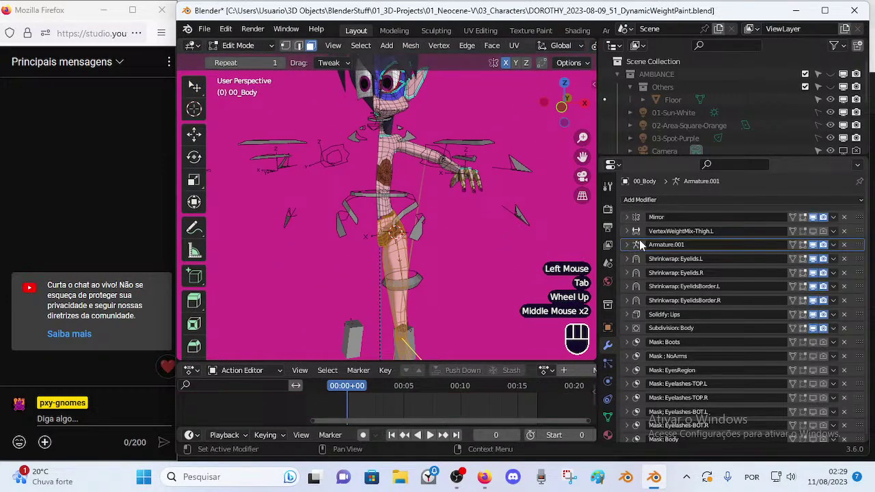
pyautogui.click(803, 218)
pyautogui.click(793, 218)
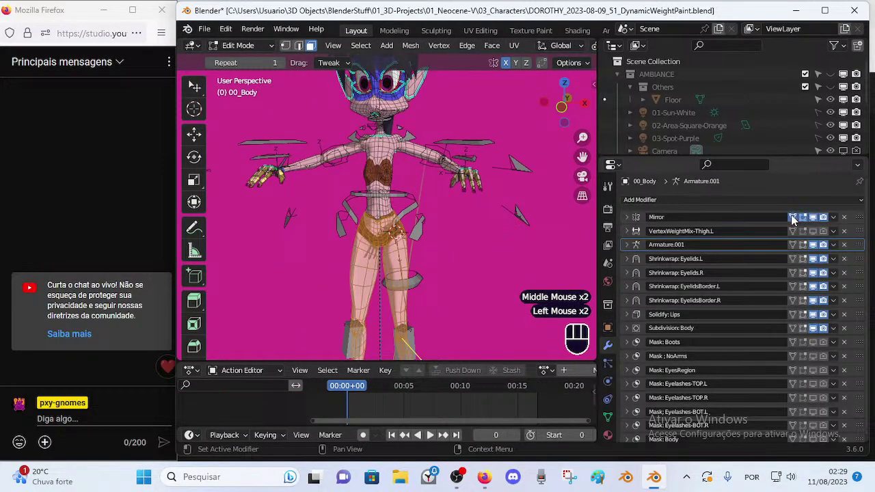
# - Leave Edit Mode, turn off the wireframe overlay, and inspect the body's surface from several angles
pyautogui.keyDown('shift'); pyautogui.moveTo(431, 219); pyautogui.dragTo(404, 205, button='middle'); pyautogui.keyUp('shift')
pyautogui.scroll(2, 373, 198)
pyautogui.press('Tab')
pyautogui.moveTo(408, 241); pyautogui.dragTo(292, 259, button='middle')
pyautogui.hotkey('ctrl', 'alt', 'shift', 'z')
pyautogui.moveTo(292, 258); pyautogui.dragTo(386, 260, button='middle')
pyautogui.scroll(3, 312, 250)
pyautogui.click(317, 258)
pyautogui.moveTo(305, 257); pyautogui.dragTo(346, 93, button='middle')
# - Try moving an edge of the body mesh in edge-select mode, cancelling the move
pyautogui.click(336, 244)
pyautogui.press('Tab')
pyautogui.press('2')
pyautogui.scroll(5, 348, 233)
pyautogui.click(340, 184)
pyautogui.press('g')
pyautogui.press('Escape')
# - Try moving an edge on the body's lower belly, cancelling the move
pyautogui.scroll(-1, 343, 137)
pyautogui.scroll(-1, 343, 137)
pyautogui.scroll(-4, 346, 94)
pyautogui.moveTo(355, 205); pyautogui.dragTo(291, 223, button='middle')
pyautogui.scroll(-3, 316, 290)
pyautogui.scroll(2, 291, 223)
pyautogui.scroll(1, 325, 234)
pyautogui.scroll(-1, 325, 235)
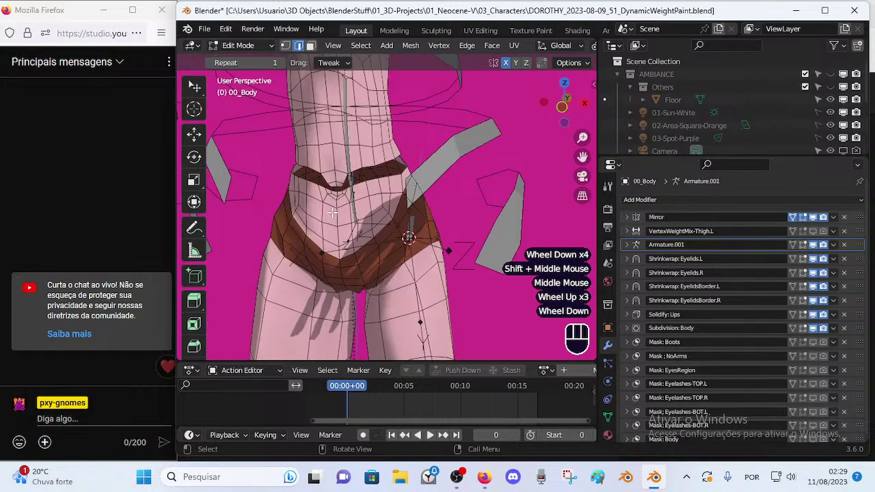
pyautogui.click(332, 213)
pyautogui.press('g')
pyautogui.press('Escape')
# - Reveal any hidden geometry of the body mesh and return it to Object Mode
pyautogui.scroll(-2, 331, 196)
pyautogui.moveTo(331, 196); pyautogui.dragTo(372, 197, button='middle')
pyautogui.hotkey('ctrl', 'Tab')
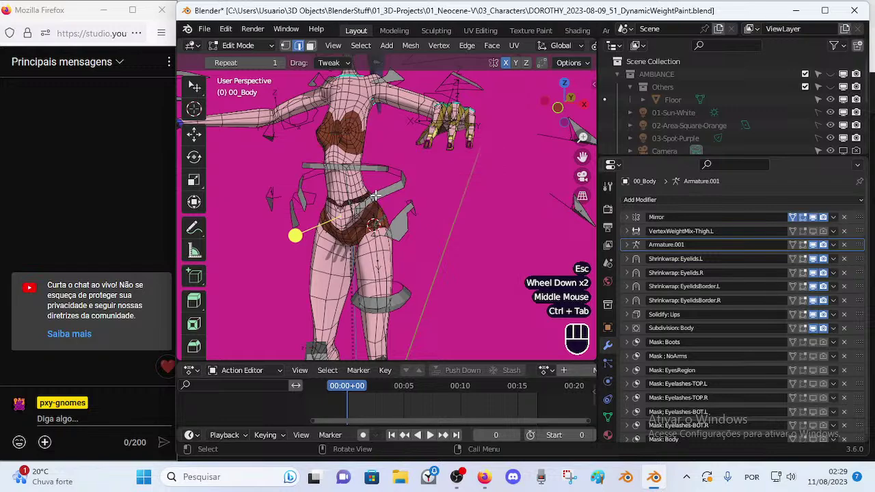
pyautogui.hotkey('alt', 'h')
pyautogui.hotkey('ctrl', 'Tab')
pyautogui.click(298, 244)
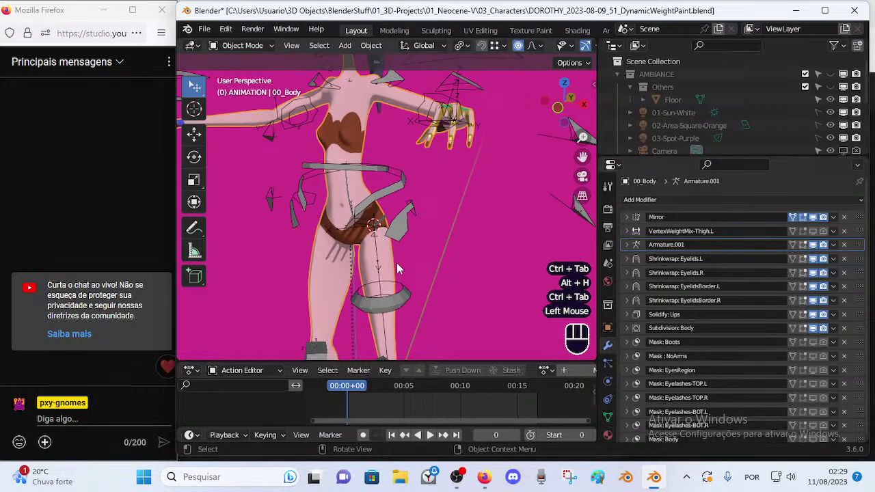
# - Examine the body mesh in Edit Mode from several sides
pyautogui.press('Tab')
pyautogui.scroll(-1, 415, 264)
pyautogui.moveTo(416, 264); pyautogui.dragTo(246, 280, button='middle')
pyautogui.scroll(2, 355, 290)
pyautogui.moveTo(364, 276); pyautogui.dragTo(335, 260, button='middle')
pyautogui.moveTo(434, 304); pyautogui.dragTo(381, 139, button='middle')
pyautogui.scroll(1, 336, 256)
# - Select the DEF-LEG-Buttocks.L bone in the armature's Edit Mode and switch the armature to Pose Mode
pyautogui.click(419, 230)
pyautogui.press('Tab')
pyautogui.click(407, 240)
pyautogui.hotkey('ctrl', 'Tab')
pyautogui.scroll(3, 399, 253)
pyautogui.click(457, 265)
pyautogui.press('Tab')
pyautogui.moveTo(471, 134); pyautogui.dragTo(384, 168, button='middle')
pyautogui.click(391, 176)
pyautogui.scroll(-2, 384, 168)
pyautogui.hotkey('ctrl', 'Tab')
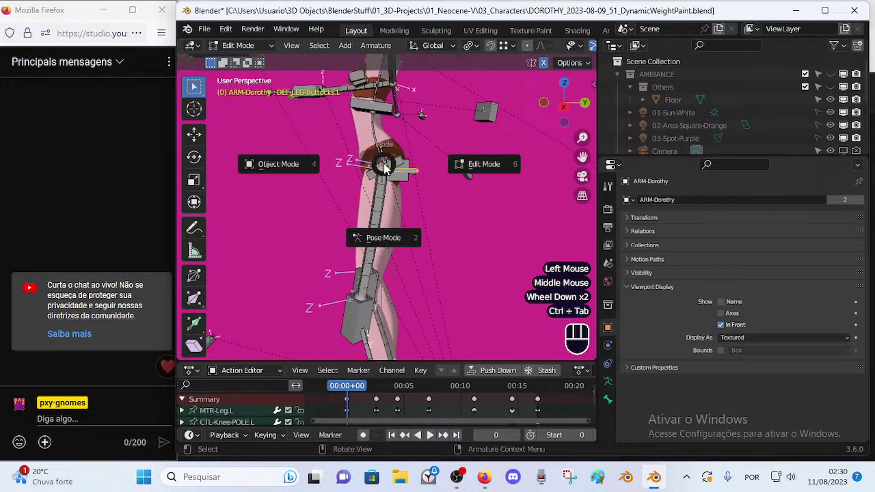
# - Scrub through the leg animation to examine how the left hip and buttock deform
pyautogui.scroll(-2, 407, 196)
pyautogui.scroll(-2, 390, 330)
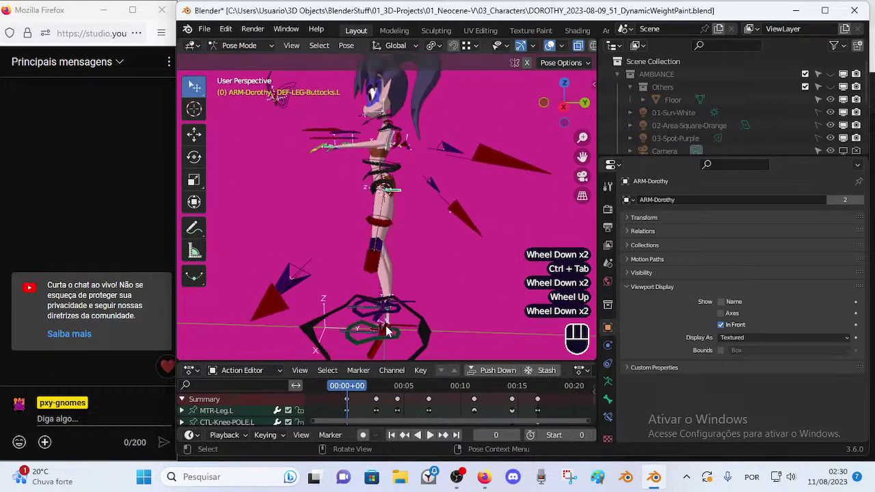
pyautogui.moveTo(341, 387); pyautogui.dragTo(406, 398)
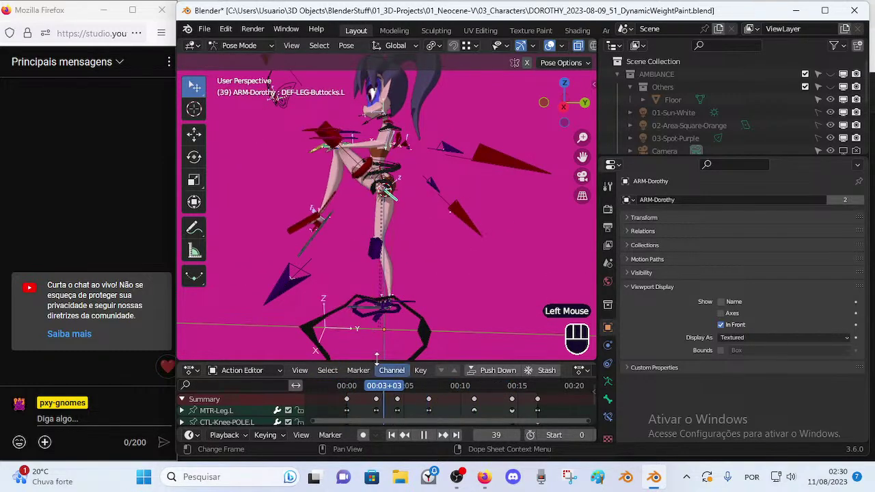
pyautogui.scroll(4, 353, 234)
pyautogui.keyDown('shift'); pyautogui.moveTo(353, 234); pyautogui.dragTo(358, 263, button='middle'); pyautogui.keyUp('shift')
pyautogui.moveTo(379, 387); pyautogui.dragTo(512, 390)
# - Turn on the wireframe overlay and examine the buttock deformation around frame 159 from several angles
pyautogui.hotkey('shift', 'ctrl', 'alt', 'z')
pyautogui.moveTo(504, 328); pyautogui.dragTo(437, 321, button='middle')
pyautogui.keyDown('shift'); pyautogui.moveTo(366, 253); pyautogui.dragTo(355, 274, button='middle'); pyautogui.keyUp('shift')
pyautogui.moveTo(512, 385)
pyautogui.mouseDown()
pyautogui.moveTo(529, 390)
pyautogui.moveTo(497, 390)
pyautogui.mouseUp()
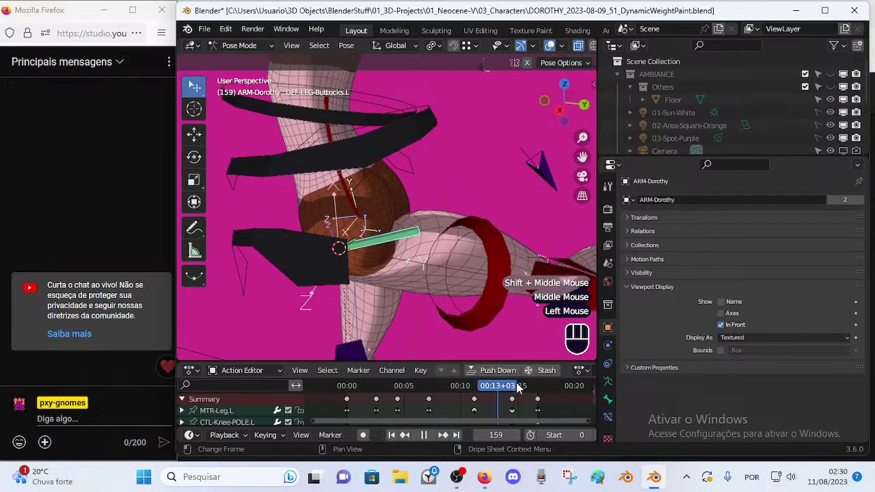
pyautogui.scroll(-2, 430, 258)
pyautogui.moveTo(430, 258); pyautogui.dragTo(356, 253, button='middle')
pyautogui.scroll(-2, 324, 251)
pyautogui.scroll(3, 417, 235)
pyautogui.scroll(-3, 344, 228)
pyautogui.moveTo(355, 253); pyautogui.dragTo(424, 287, button='middle')
# - Turn on auto keying and move the MTR-Leg.L control outward at the frame 201 keyframe
pyautogui.press('Up')
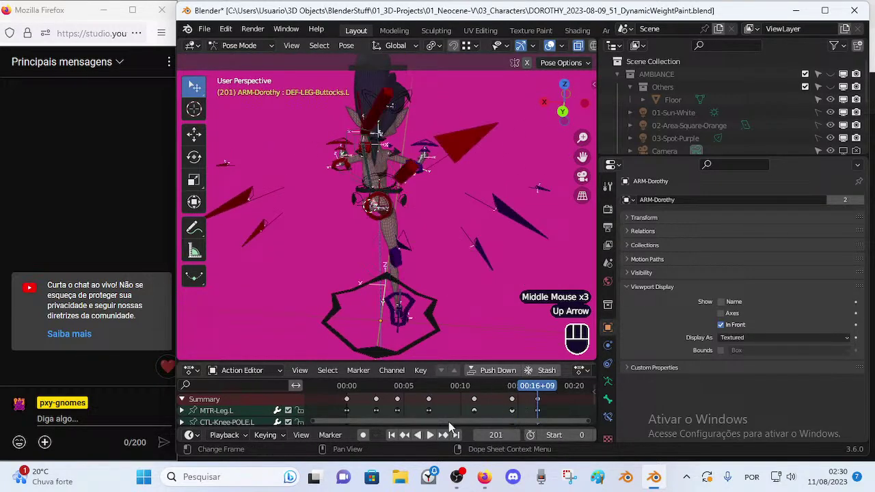
pyautogui.press('Down')
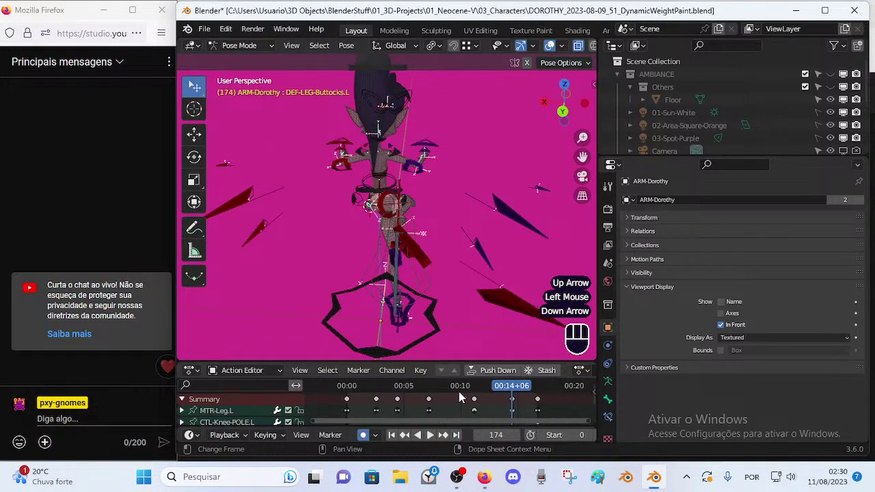
pyautogui.press('Up')
pyautogui.moveTo(328, 205); pyautogui.dragTo(360, 197, button='middle')
pyautogui.click(366, 214)
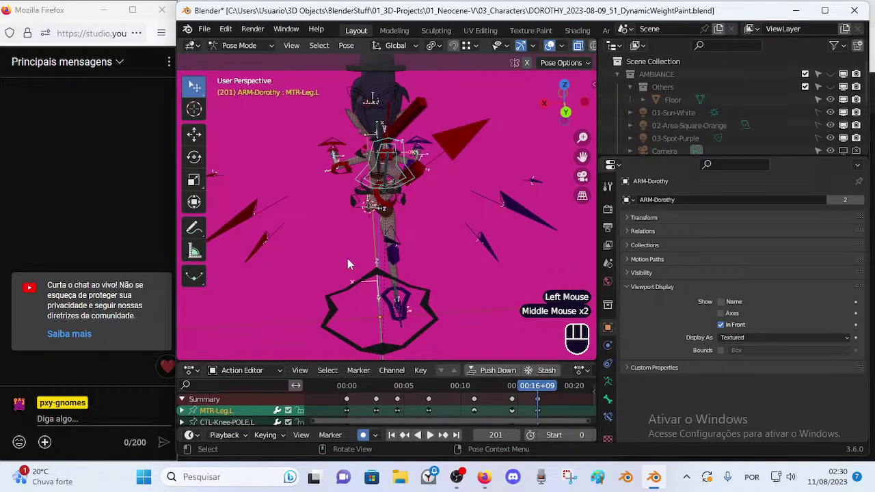
pyautogui.press('g')
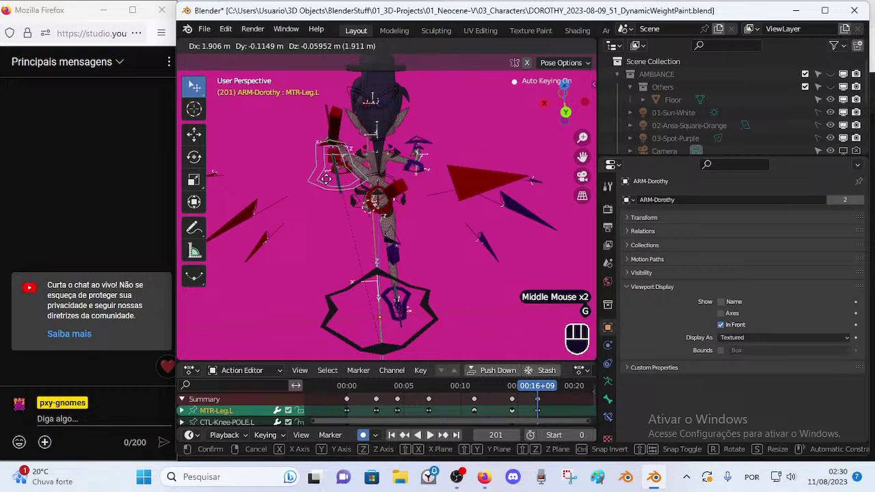
pyautogui.click(385, 195)
# - Move the CTL-Knee-POLE.L control down and bring MTR-Leg.L back behind the body at frame 201
pyautogui.click(445, 206)
pyautogui.moveTo(445, 207); pyautogui.dragTo(339, 307)
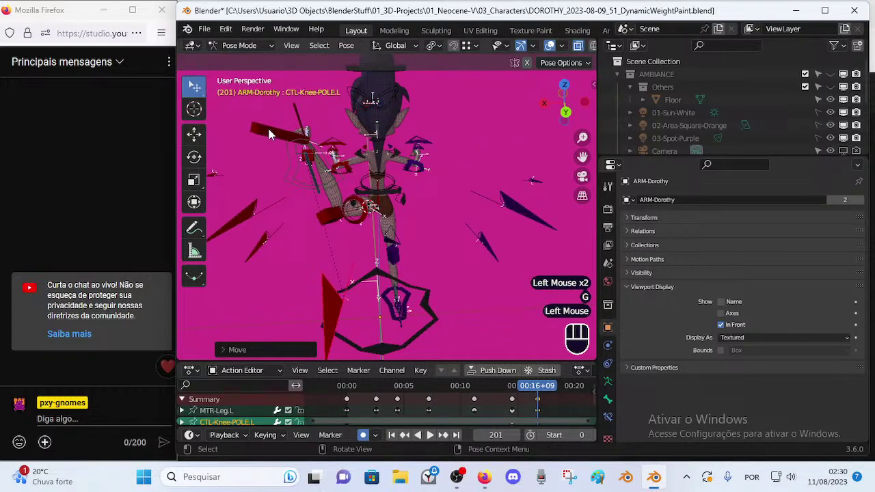
pyautogui.click(356, 207)
pyautogui.press('g')
pyautogui.click(384, 212)
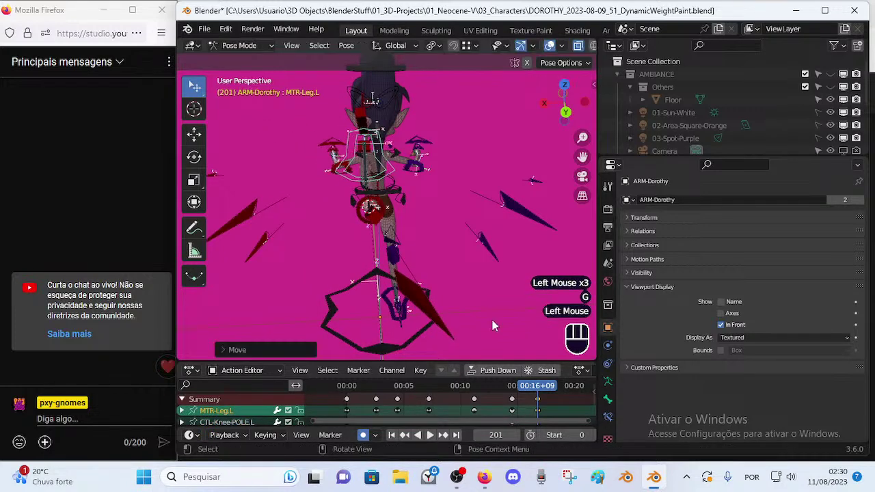
# - At the frame 174 keyframe, move the MTR-Leg.L control sideways to realign the raised left leg
pyautogui.press('Down')
pyautogui.moveTo(383, 225); pyautogui.dragTo(383, 246, button='middle')
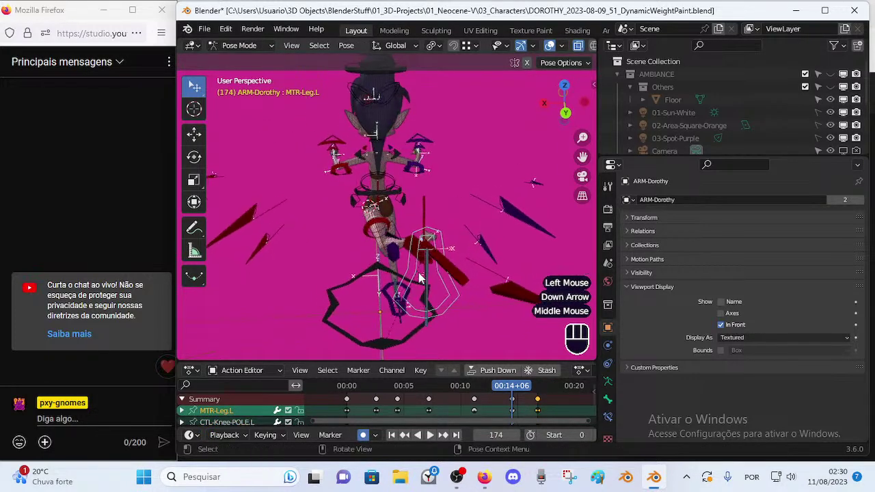
pyautogui.click(412, 265)
pyautogui.press('g')
pyautogui.press('Escape')
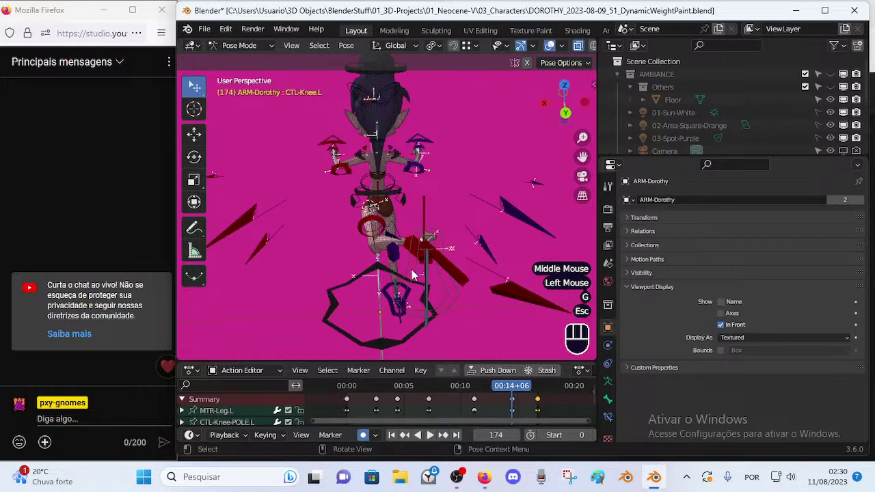
pyautogui.click(409, 275)
pyautogui.press('g')
pyautogui.click(318, 268)
# - Move the CTL-Knee-POLE.L control at frame 174 to redirect the left knee
pyautogui.moveTo(318, 267); pyautogui.dragTo(381, 233, button='middle')
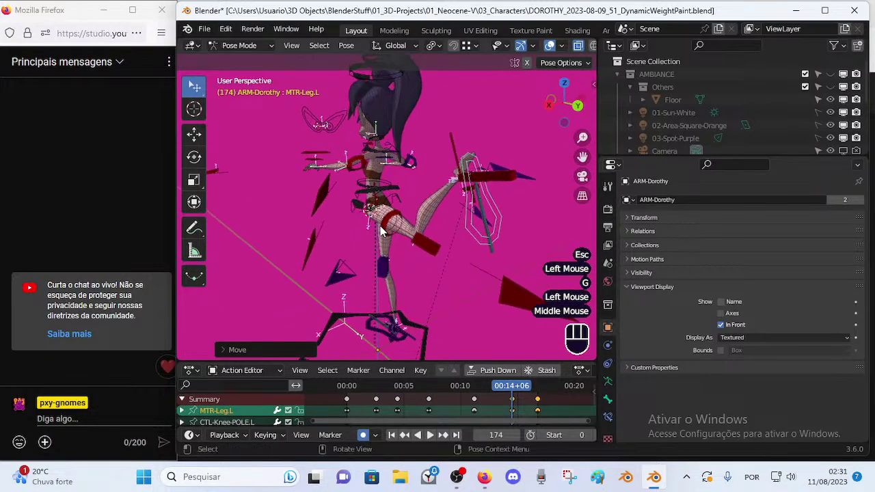
pyautogui.click(501, 298)
pyautogui.press('g')
pyautogui.click(516, 420)
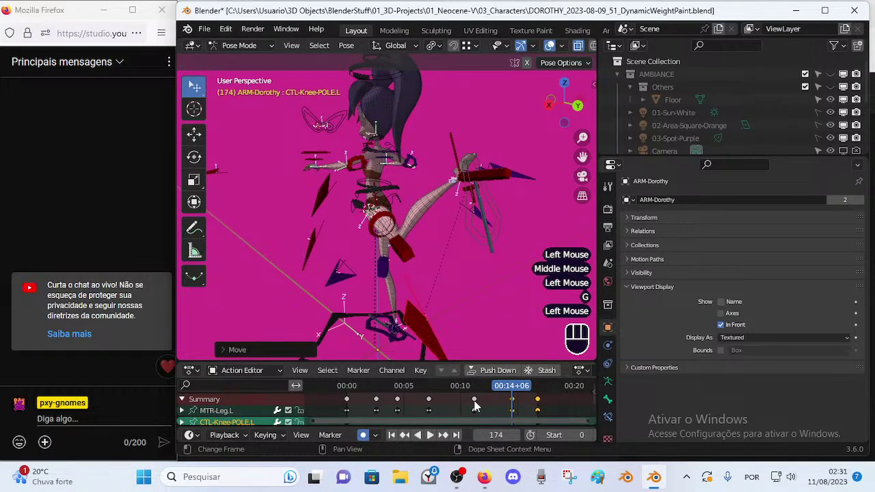
# - At the frame 134 keyframe, reposition the MTR-Leg.L control behind the body
pyautogui.press('Down')
pyautogui.click(465, 282)
pyautogui.moveTo(465, 282); pyautogui.dragTo(441, 294, button='middle')
pyautogui.press('g')
pyautogui.click(285, 299)
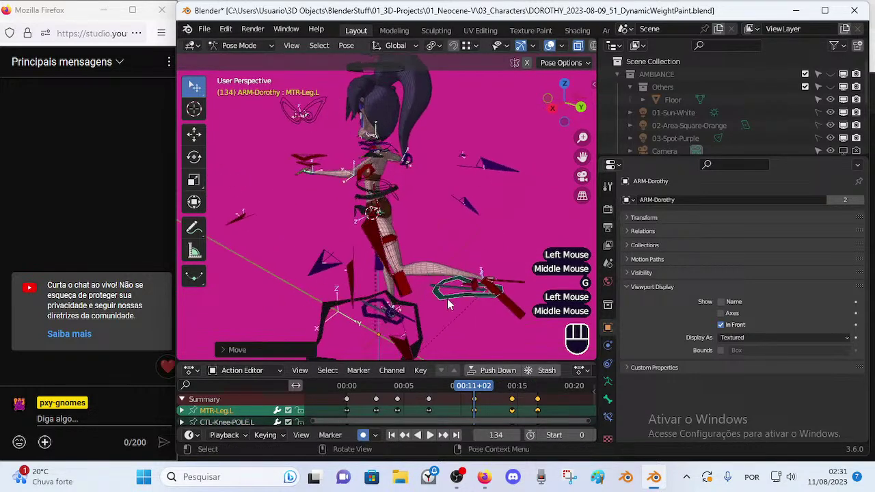
# - Turn off auto keying and review the revised leg animation for the left hip and buttock deformation
pyautogui.moveTo(476, 387); pyautogui.dragTo(444, 374)
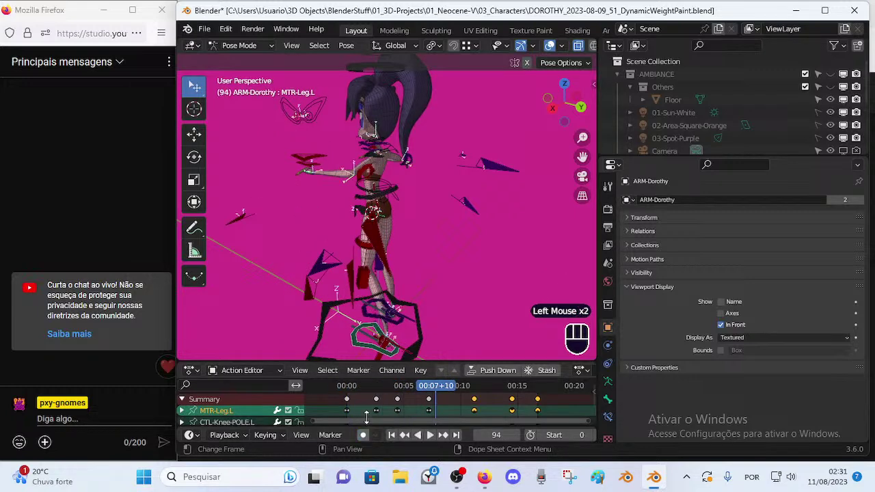
pyautogui.scroll(3, 389, 292)
pyautogui.press('space')
pyautogui.press('space')
pyautogui.click(472, 387)
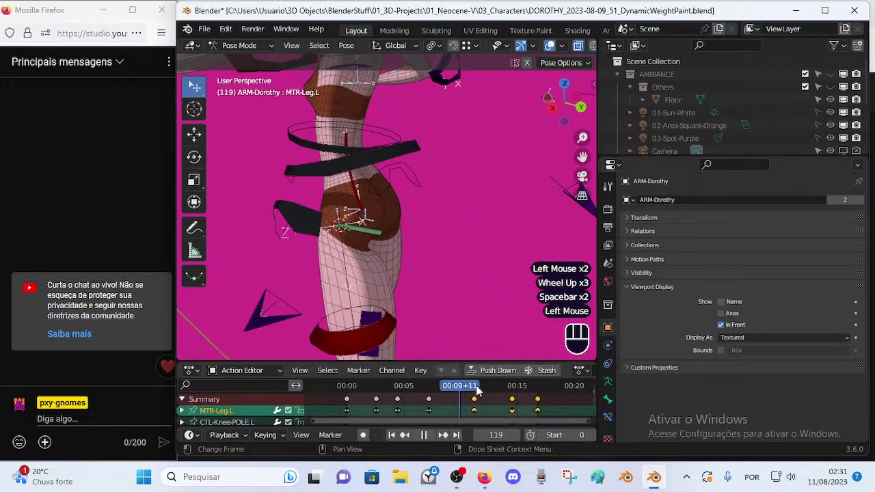
pyautogui.scroll(3, 337, 242)
pyautogui.moveTo(337, 243); pyautogui.dragTo(402, 227, button='middle')
pyautogui.keyDown('shift'); pyautogui.moveTo(401, 227); pyautogui.dragTo(388, 309, button='middle'); pyautogui.keyUp('shift')
pyautogui.moveTo(537, 387); pyautogui.dragTo(481, 371)
pyautogui.scroll(-2, 350, 273)
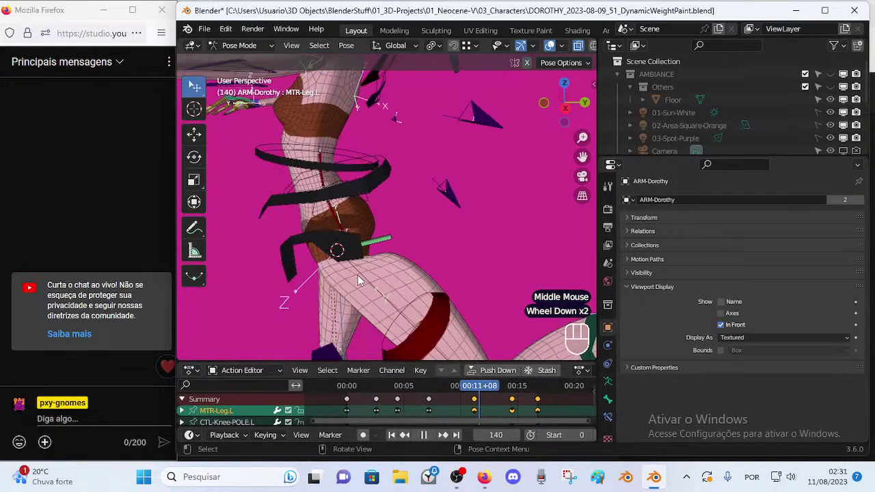
# - Isolate the Hips-Thigh selection set bones together with DEF-LEG-Buttocks.L, deselect them, and go to frame 133
pyautogui.click(607, 384)
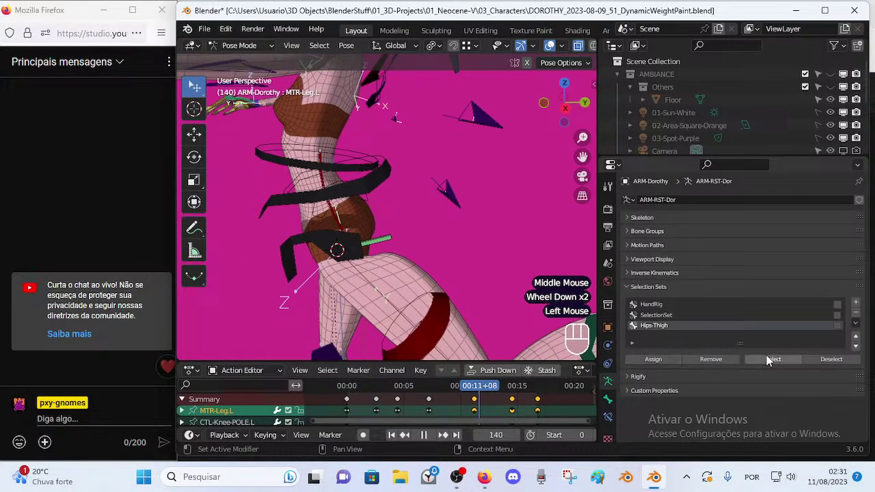
pyautogui.moveTo(419, 241); pyautogui.dragTo(383, 294, button='middle')
pyautogui.keyDown('shift'); pyautogui.click(373, 245); pyautogui.keyUp('shift')
pyautogui.scroll(2, 351, 264)
pyautogui.hotkey('shift', 'h')
pyautogui.scroll(-1, 369, 284)
pyautogui.hotkey('alt', 'a')
pyautogui.moveTo(482, 384)
pyautogui.mouseDown()
pyautogui.moveTo(531, 385)
pyautogui.moveTo(474, 385)
pyautogui.mouseUp()
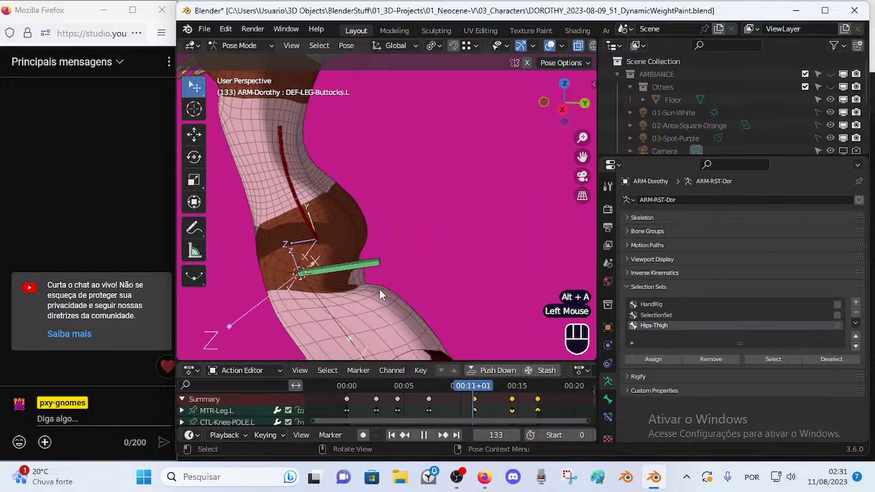
# - Save the file under the new name DOROTHY_2023-08-09_51_DynamicWeightPaint2.blend
pyautogui.scroll(-1, 382, 295)
pyautogui.click(187, 29)
pyautogui.moveTo(205, 31)
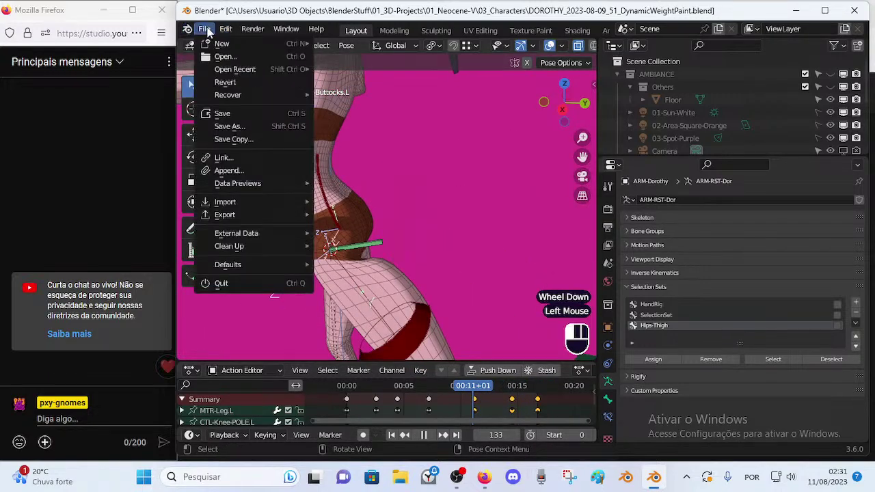
pyautogui.click(236, 127)
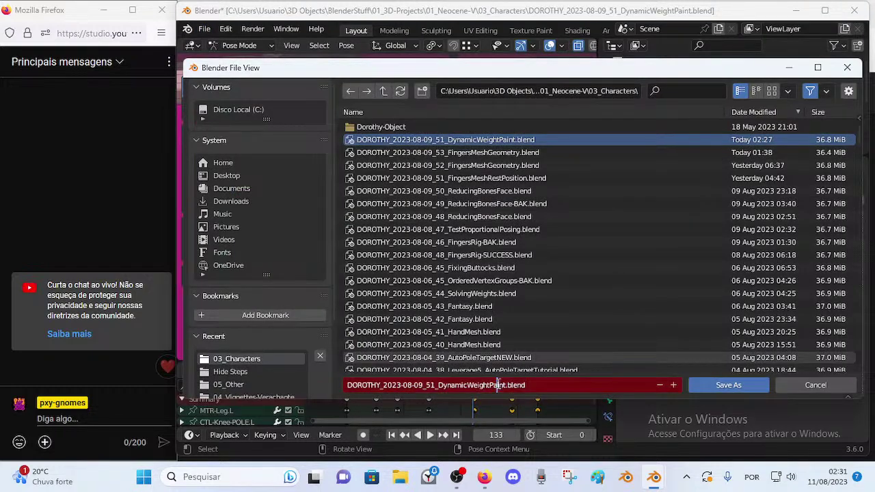
pyautogui.write('2')
pyautogui.press('Return')
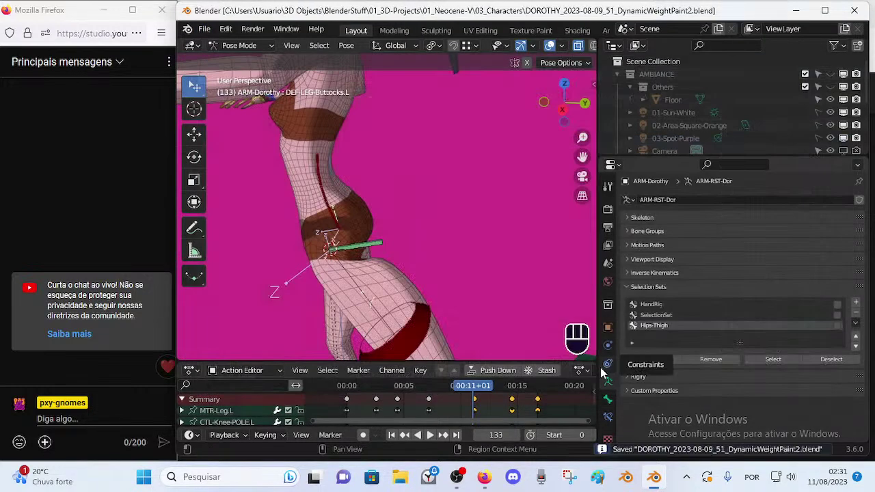
# - Go to frame 125 and set the influence of the Copy Rotation constraint on DEF-LEG-Buttocks.L to 1.000
pyautogui.moveTo(470, 387)
pyautogui.mouseDown()
pyautogui.moveTo(526, 387)
pyautogui.moveTo(464, 389)
pyautogui.mouseUp()
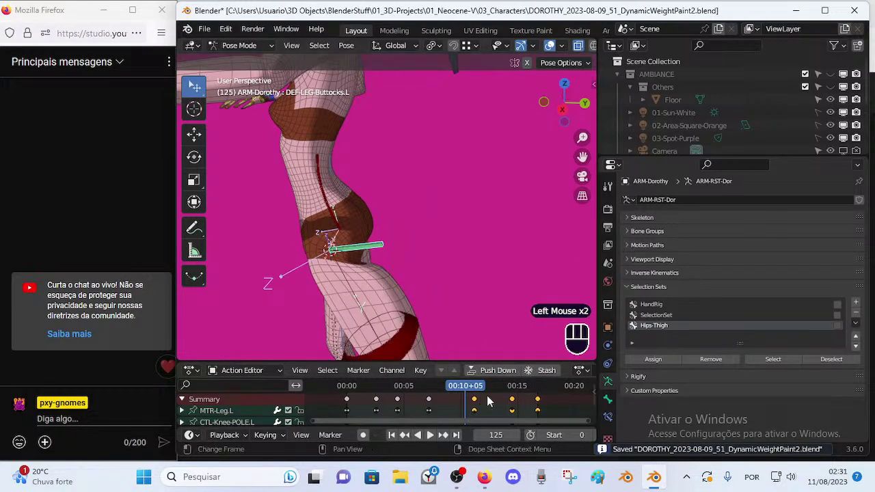
pyautogui.click(609, 399)
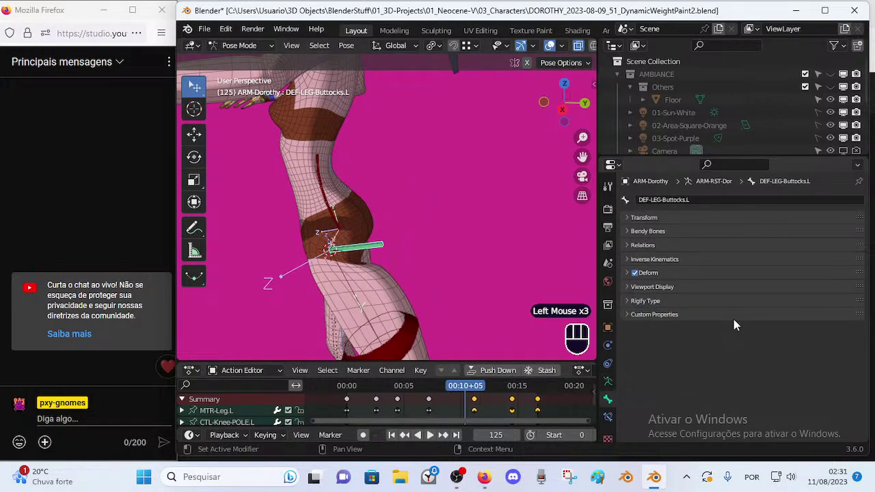
pyautogui.click(608, 417)
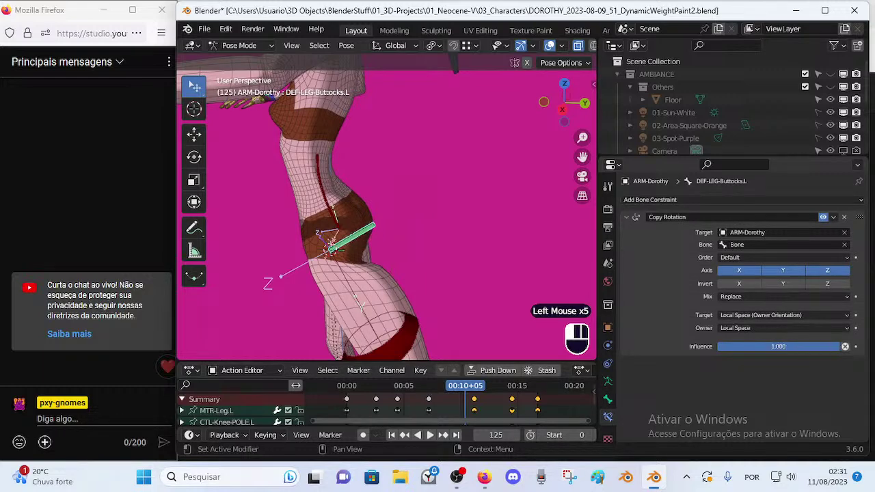
# - Go to frame 72 and compare the posed DEF-LEG-Buttocks.L bone with its rest position in Edit Mode
pyautogui.moveTo(482, 388); pyautogui.dragTo(415, 388)
pyautogui.moveTo(356, 278); pyautogui.dragTo(324, 245, button='middle')
pyautogui.press('Tab')
pyautogui.press('Tab')
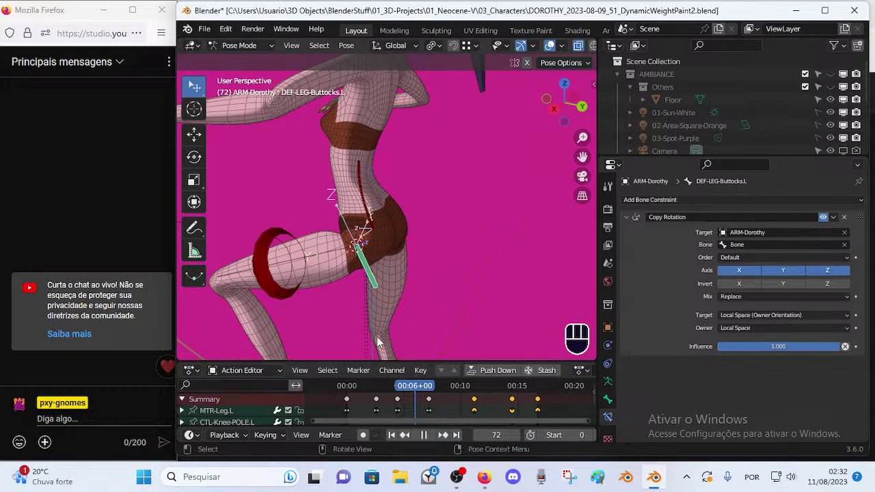
pyautogui.press('Tab')
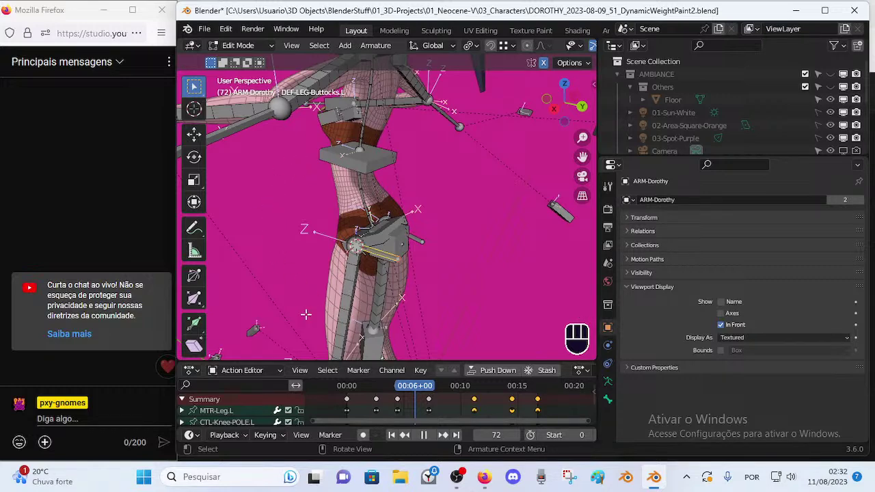
pyautogui.press('Tab')
pyautogui.scroll(2, 380, 297)
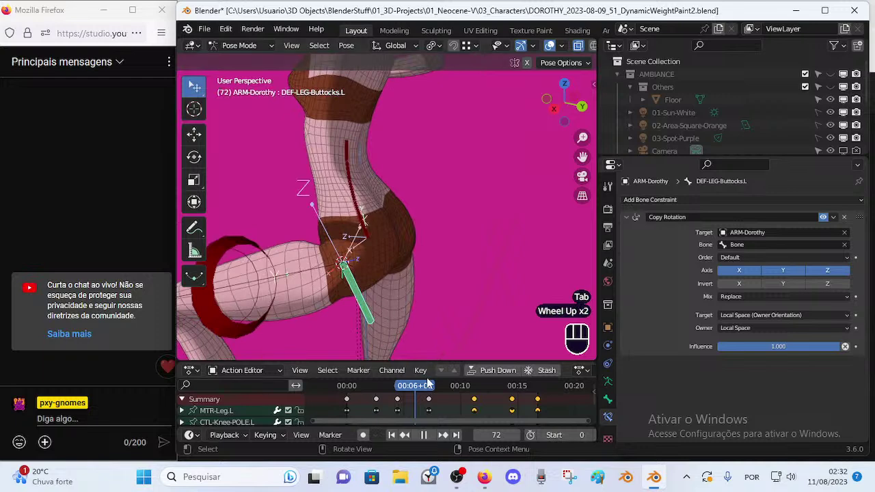
# - Set the Copy Rotation influence to 0.590 and check the left buttock through the backward leg swing up to frame 201
pyautogui.click(474, 401)
pyautogui.moveTo(492, 397); pyautogui.dragTo(535, 399)
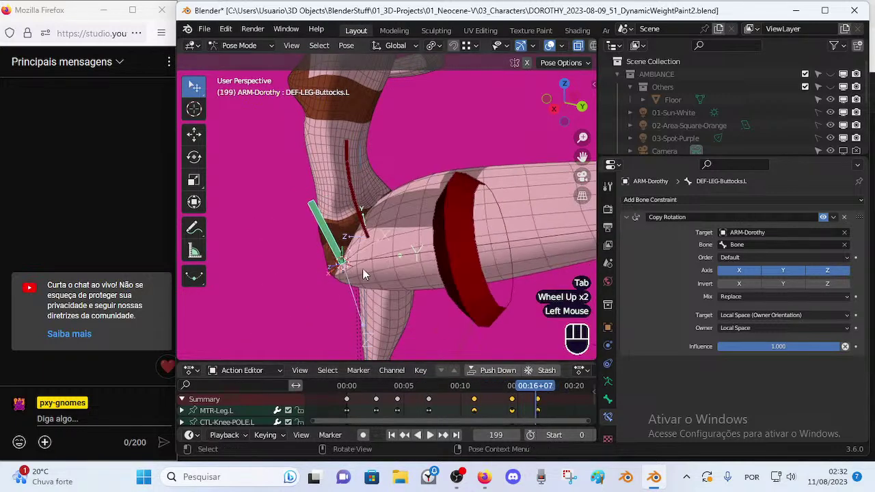
pyautogui.moveTo(372, 278); pyautogui.dragTo(394, 277, button='middle')
pyautogui.moveTo(517, 390)
pyautogui.mouseDown()
pyautogui.moveTo(485, 392)
pyautogui.moveTo(516, 388)
pyautogui.mouseUp()
pyautogui.moveTo(418, 303); pyautogui.dragTo(407, 286, button='middle')
pyautogui.moveTo(508, 391); pyautogui.dragTo(477, 403)
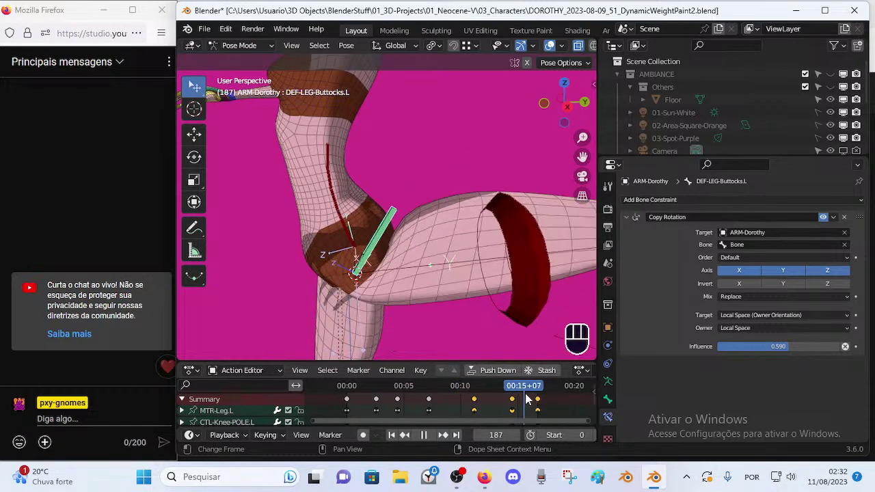
pyautogui.moveTo(494, 391); pyautogui.dragTo(537, 388)
pyautogui.press('space')
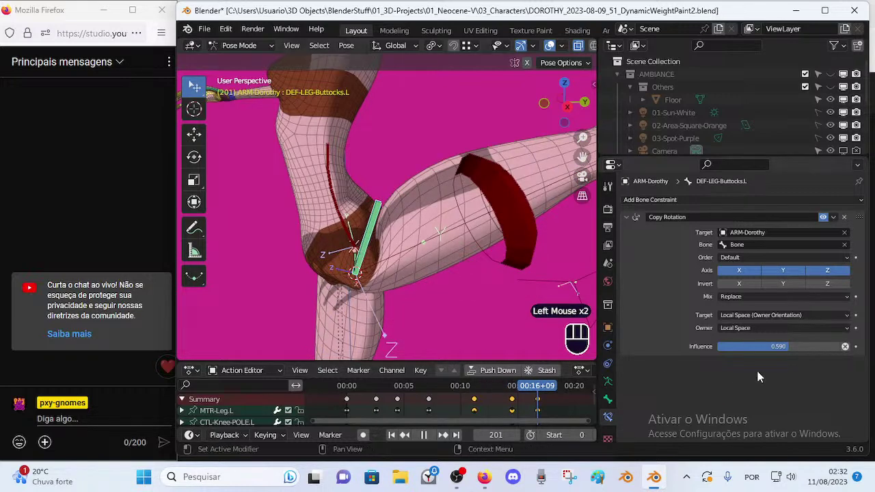
# - Set the Copy Rotation influence to 0.464 and inspect the left buttock deformation at frame 121
pyautogui.moveTo(790, 347); pyautogui.dragTo(750, 350)
pyautogui.moveTo(528, 385); pyautogui.dragTo(461, 386)
pyautogui.press('space')
pyautogui.keyDown('shift'); pyautogui.moveTo(430, 314); pyautogui.dragTo(390, 208, button='middle'); pyautogui.keyUp('shift')
pyautogui.scroll(1, 383, 274)
pyautogui.scroll(-2, 379, 265)
pyautogui.scroll(1, 400, 222)
pyautogui.scroll(2, 378, 242)
pyautogui.scroll(-3, 324, 250)
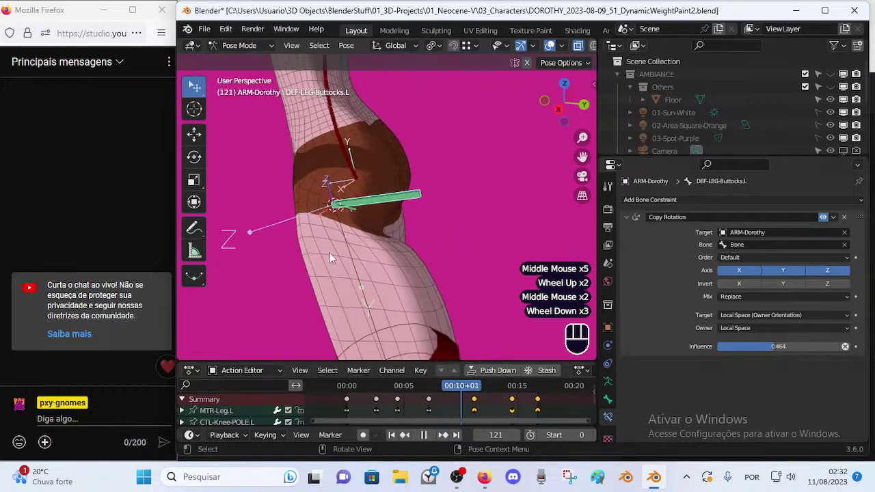
pyautogui.scroll(-1, 389, 240)
pyautogui.moveTo(389, 240)
pyautogui.mouseDown(button='middle')
pyautogui.moveTo(408, 228)
pyautogui.moveTo(396, 252)
pyautogui.mouseUp(button='middle')
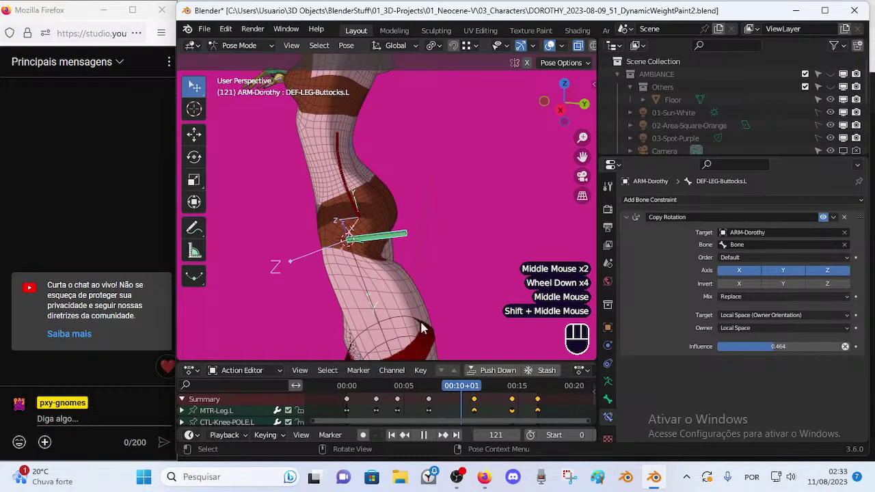
# - Try moving and rotating DEF-LEG-Buttocks.L at frame 121 to test its effect on the mesh, cancelling each transform
pyautogui.press('g')
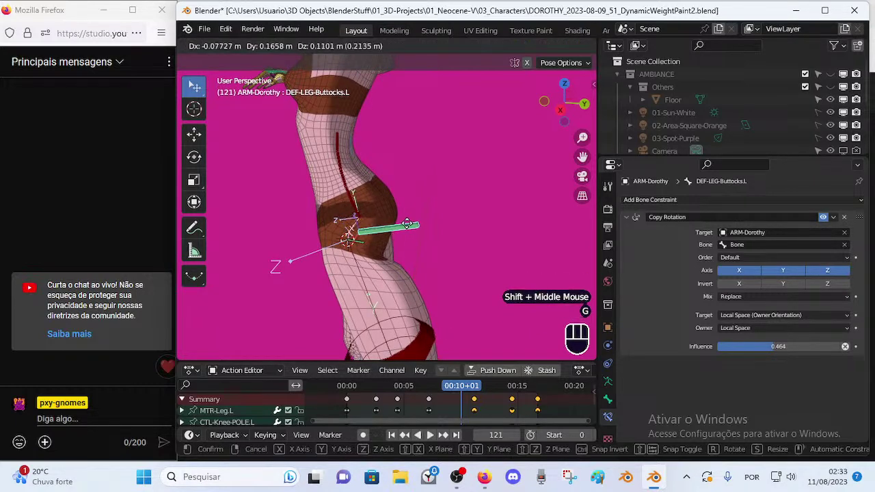
pyautogui.press('Escape')
pyautogui.moveTo(461, 176); pyautogui.dragTo(431, 198, button='middle')
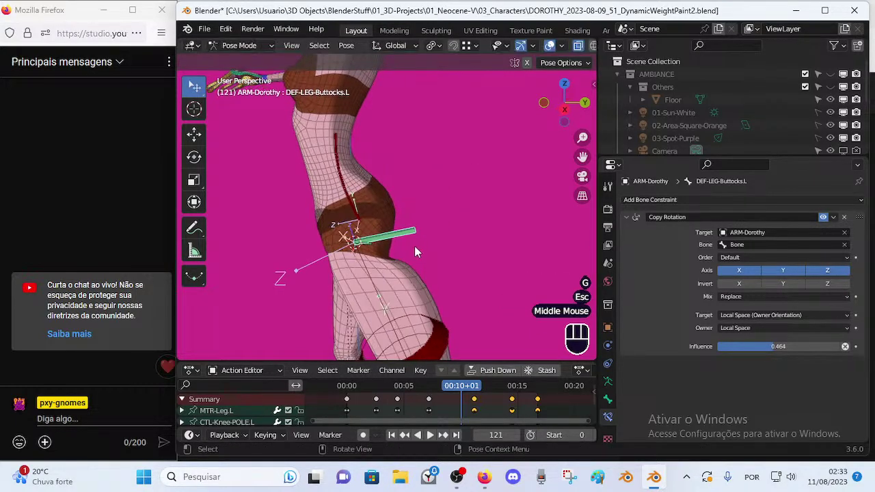
pyautogui.press('g')
pyautogui.press('Escape')
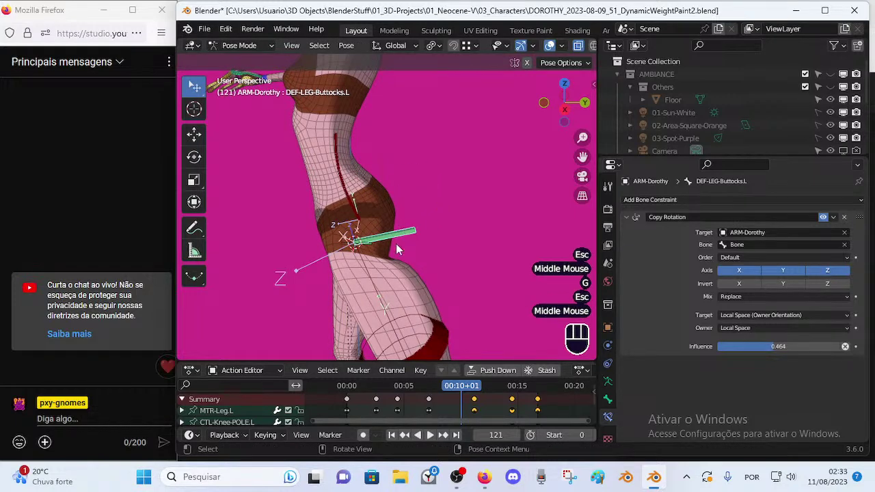
pyautogui.press('g')
pyautogui.press('Escape')
pyautogui.press('g')
pyautogui.press('Escape')
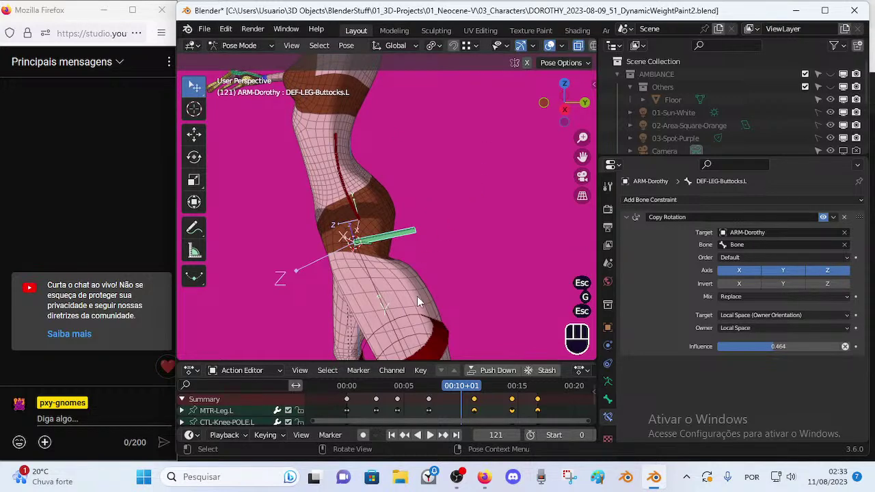
pyautogui.moveTo(419, 303); pyautogui.dragTo(362, 288, button='middle')
pyautogui.scroll(2, 360, 288)
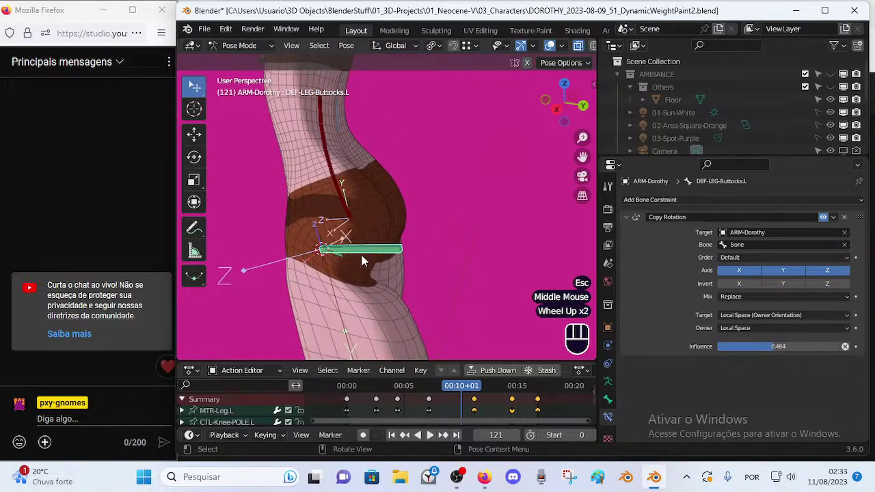
pyautogui.press('g')
pyautogui.press('Escape')
pyautogui.press('r')
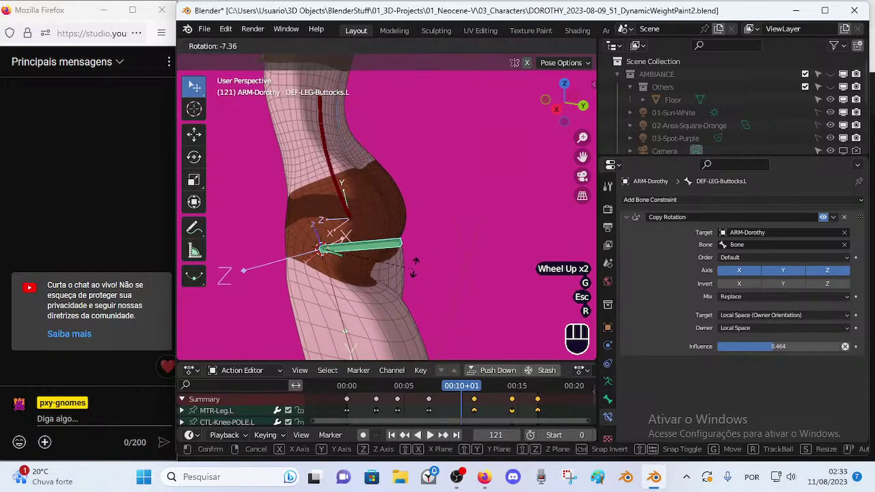
pyautogui.press('Escape')
# - Scrub through the backward leg swing to check the left buttock, return to frame 132 and save the file
pyautogui.moveTo(460, 391); pyautogui.dragTo(524, 372)
pyautogui.moveTo(328, 254); pyautogui.dragTo(352, 267, button='middle')
pyautogui.moveTo(537, 402); pyautogui.dragTo(471, 376)
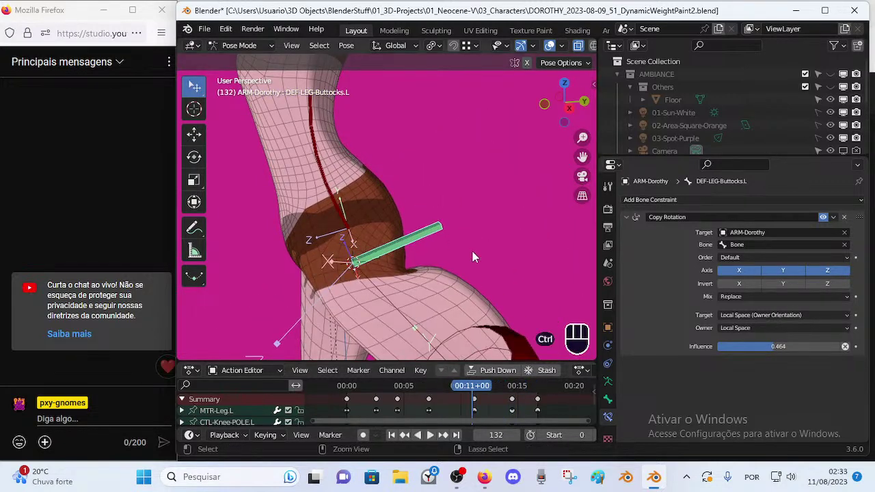
# - Select 00_Body in Object Mode and toggle the viewport display of its VertexWeightMix-Thigh.L modifier
pyautogui.hotkey('ctrl', 'Tab')
pyautogui.click(499, 309)
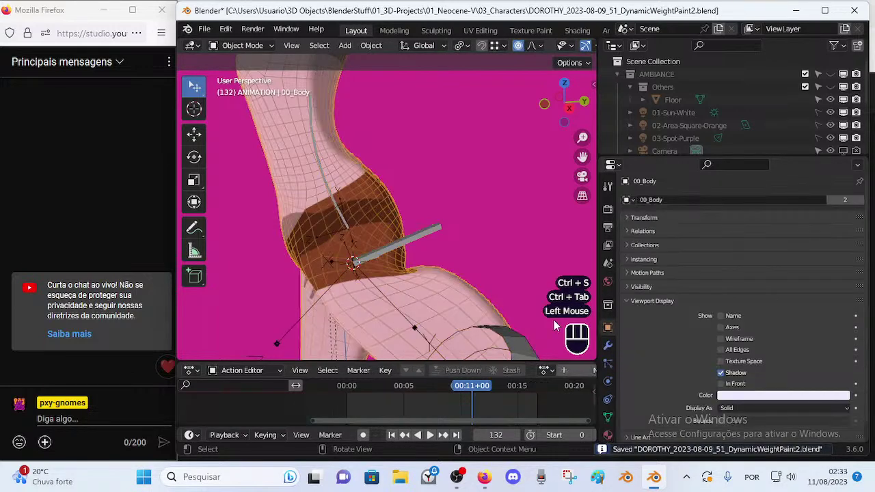
pyautogui.click(608, 345)
pyautogui.click(813, 233)
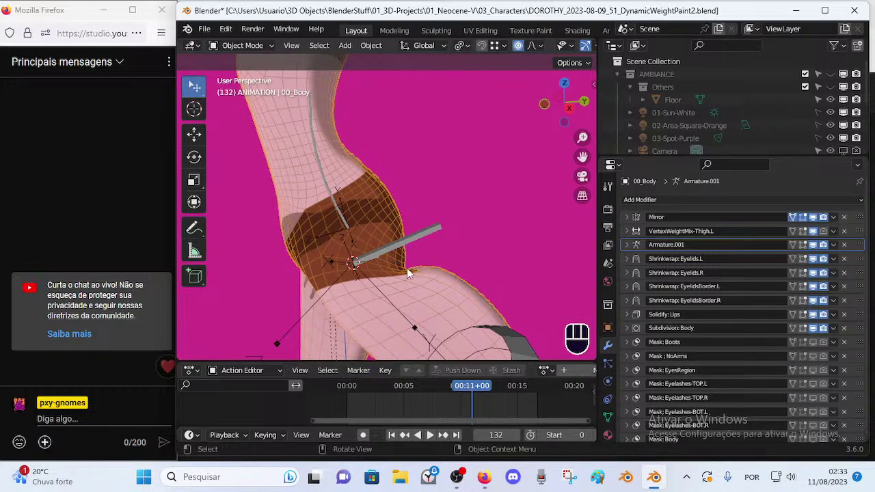
# - Select the armature together with 00_Body and switch the body to Weight Paint Mode
pyautogui.click(406, 237)
pyautogui.keyDown('shift'); pyautogui.click(425, 281); pyautogui.keyUp('shift')
pyautogui.hotkey('ctrl', 'Tab')
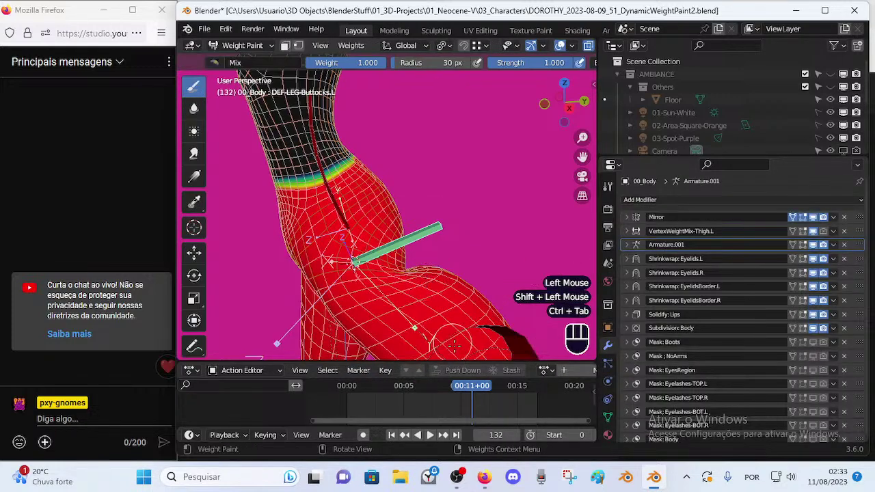
# - Expand the VertexWeightMix-Thigh.L settings and scrub the leg swing to compare its driven influence with the left hip deformation
pyautogui.moveTo(424, 386); pyautogui.dragTo(519, 386)
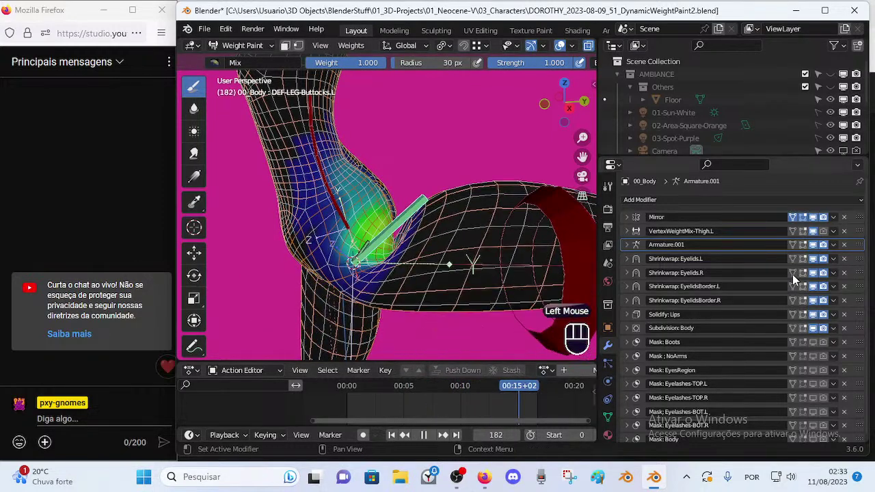
pyautogui.click(627, 233)
pyautogui.moveTo(503, 388)
pyautogui.mouseDown()
pyautogui.moveTo(472, 388)
pyautogui.moveTo(563, 387)
pyautogui.moveTo(484, 400)
pyautogui.moveTo(522, 400)
pyautogui.moveTo(413, 400)
pyautogui.moveTo(535, 375)
pyautogui.moveTo(463, 383)
pyautogui.moveTo(488, 383)
pyautogui.mouseUp()
pyautogui.moveTo(437, 287); pyautogui.dragTo(385, 280, button='middle')
pyautogui.scroll(1, 376, 248)
pyautogui.moveTo(503, 389); pyautogui.dragTo(412, 375)
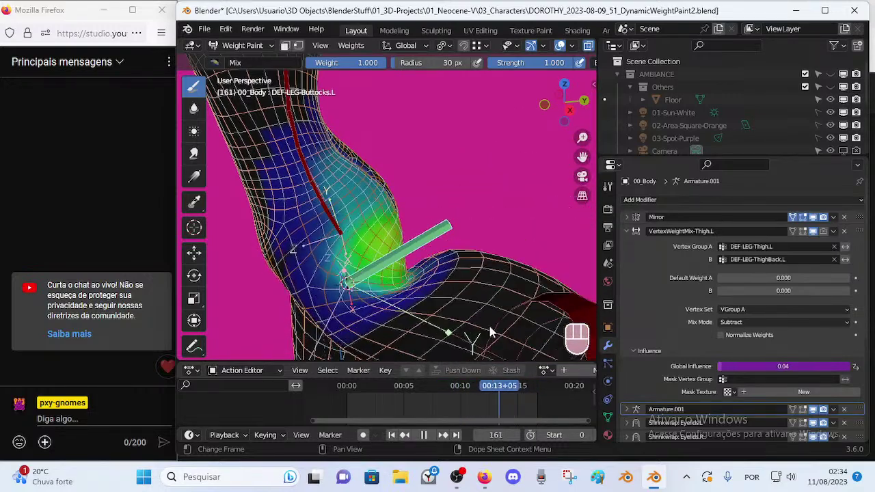
# - Go to frame 52 and examine the DEF-LEG-Buttocks.L weights with the left leg raised forward
pyautogui.scroll(-2, 491, 333)
pyautogui.moveTo(491, 333); pyautogui.dragTo(465, 321, button='middle')
pyautogui.scroll(1, 465, 321)
pyautogui.moveTo(363, 265); pyautogui.dragTo(487, 352, button='middle')
pyautogui.moveTo(477, 391); pyautogui.dragTo(396, 388)
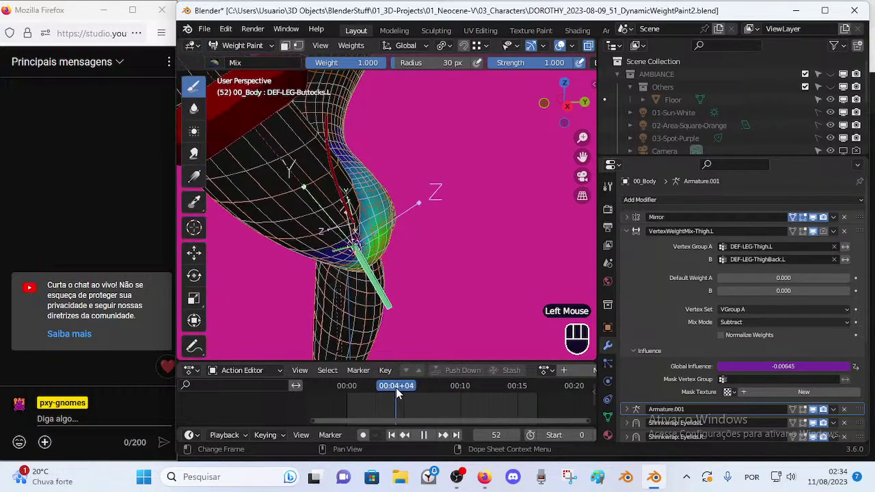
pyautogui.moveTo(233, 205); pyautogui.dragTo(173, 181, button='middle')
pyautogui.moveTo(301, 146); pyautogui.dragTo(297, 161, button='middle')
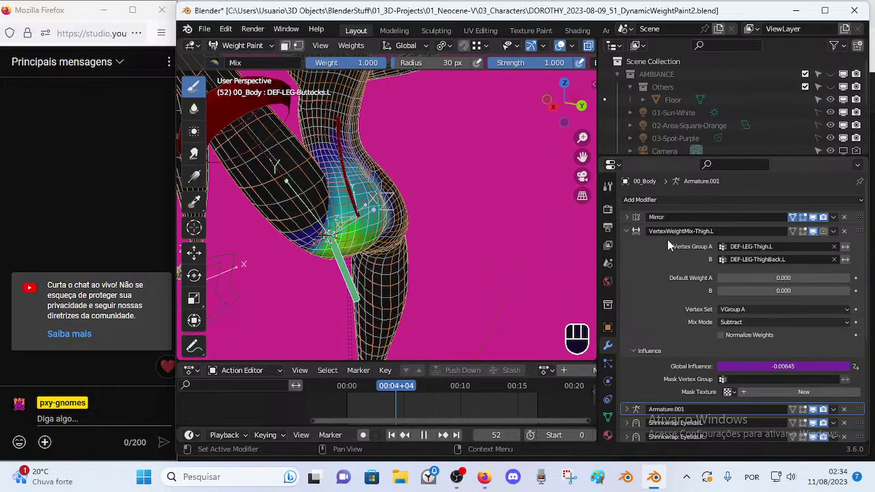
# - Go to frame 179 and examine the DEF-LEG-Buttocks.L weights around the left buttock and thigh crease from several angles
pyautogui.moveTo(408, 390); pyautogui.dragTo(516, 388)
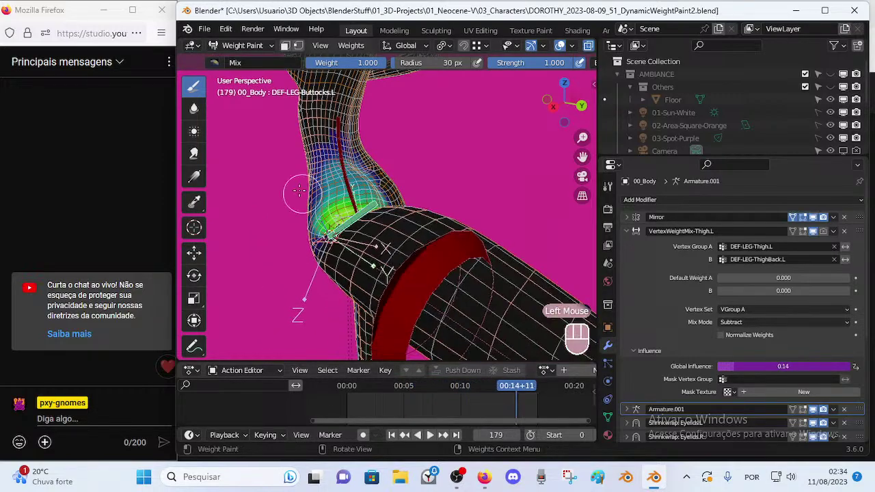
pyautogui.moveTo(321, 208); pyautogui.dragTo(358, 205, button='middle')
pyautogui.scroll(2, 387, 214)
pyautogui.moveTo(432, 243); pyautogui.dragTo(455, 303, button='middle')
pyautogui.scroll(2, 416, 274)
pyautogui.moveTo(415, 273)
pyautogui.mouseDown(button='middle')
pyautogui.moveTo(435, 288)
pyautogui.moveTo(431, 277)
pyautogui.mouseUp(button='middle')
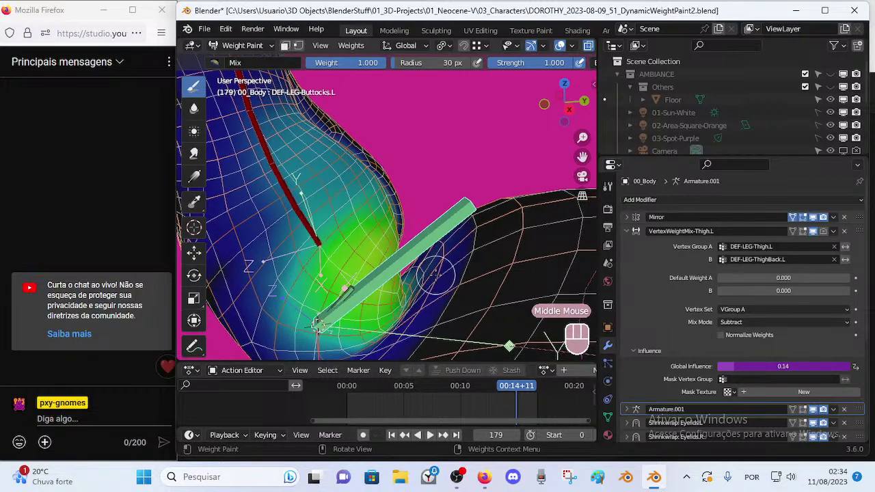
pyautogui.scroll(-2, 488, 217)
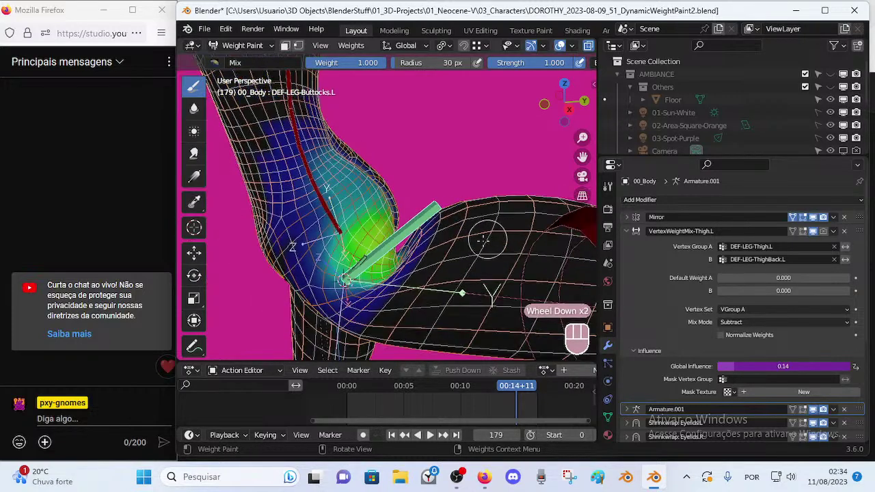
pyautogui.moveTo(416, 230); pyautogui.dragTo(408, 233, button='middle')
pyautogui.moveTo(372, 273); pyautogui.dragTo(365, 289, button='middle')
pyautogui.moveTo(348, 253); pyautogui.dragTo(381, 289, button='middle')
pyautogui.scroll(1, 380, 279)
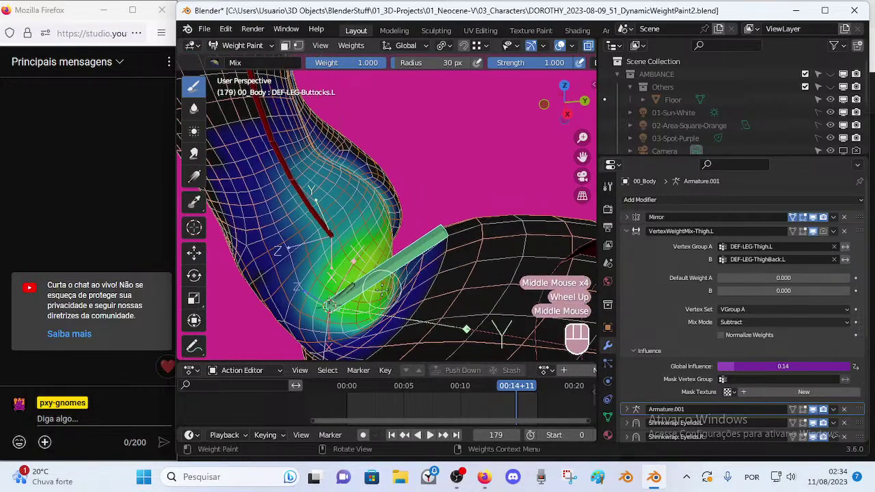
pyautogui.moveTo(402, 257); pyautogui.dragTo(369, 272, button='middle')
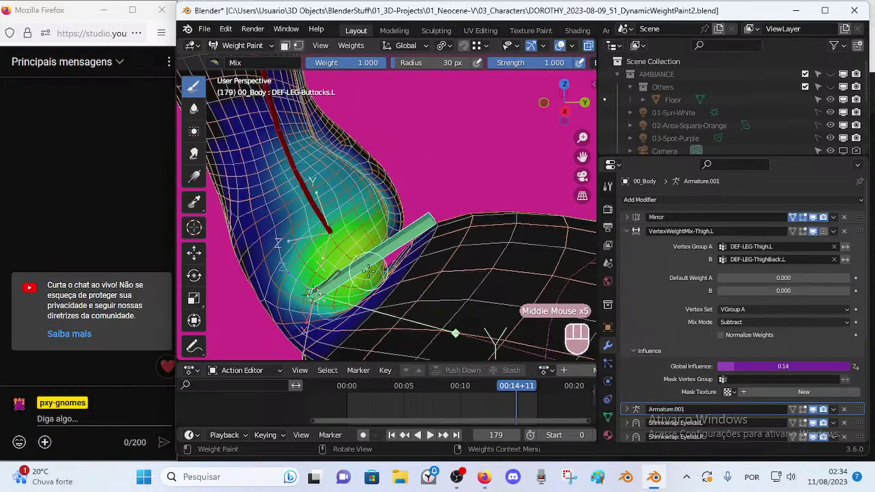
pyautogui.moveTo(415, 253); pyautogui.dragTo(359, 288, button='middle')
pyautogui.moveTo(353, 216); pyautogui.dragTo(427, 274, button='middle')
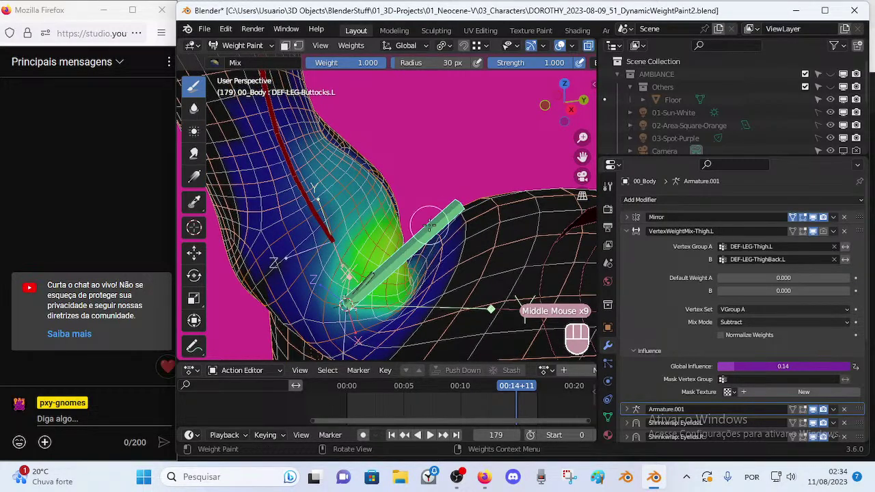
pyautogui.moveTo(430, 226); pyautogui.dragTo(399, 235, button='middle')
pyautogui.moveTo(407, 270); pyautogui.dragTo(402, 271, button='middle')
pyautogui.scroll(1, 400, 270)
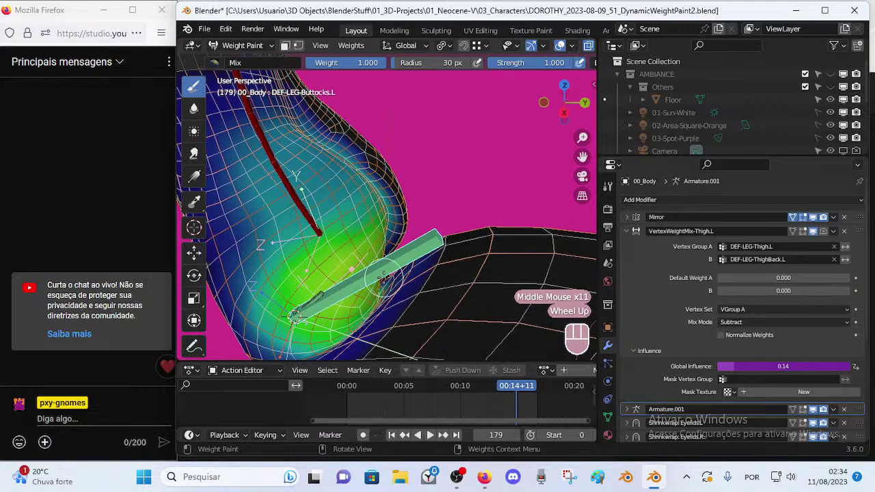
# - Try moving the left buttock bone at frame 179 to test its pull on the surrounding mesh
pyautogui.scroll(-1, 398, 270)
pyautogui.press('g')
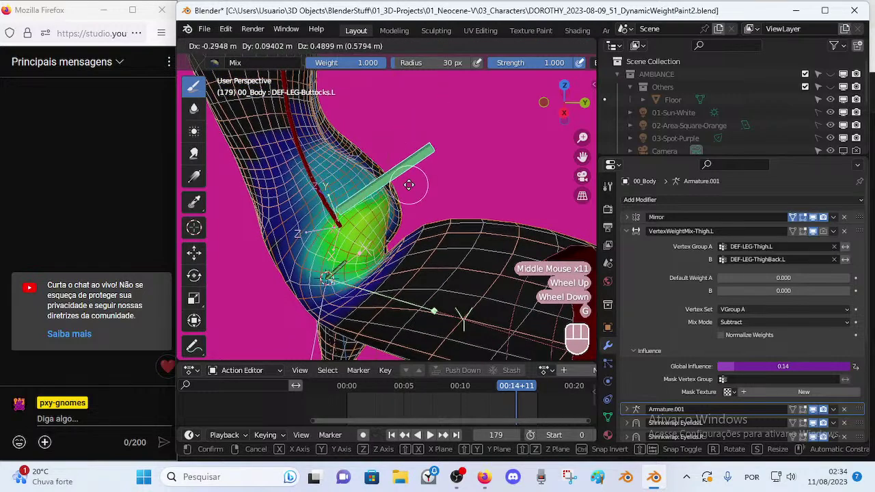
pyautogui.press('Escape')
pyautogui.press('g')
pyautogui.press('Escape')
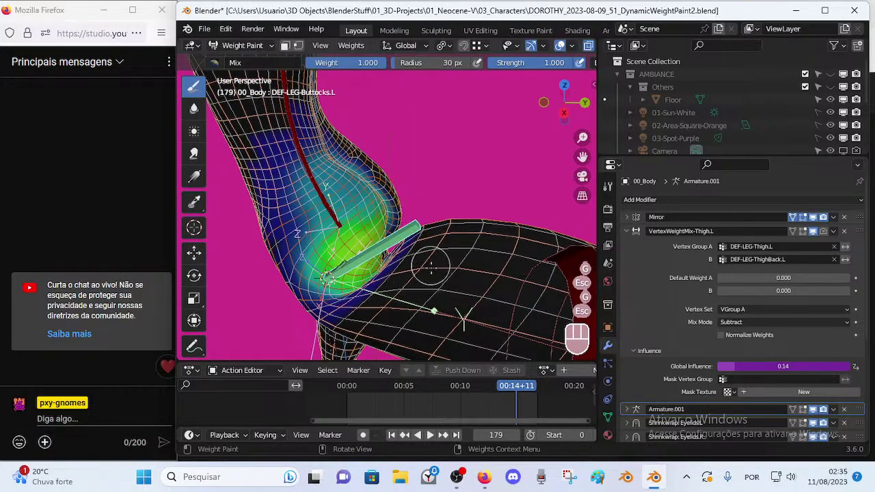
# - Scrub the leg swing back to frame 166 and on to frame 38, examining how the left buttock deforms around its bone
pyautogui.moveTo(516, 388)
pyautogui.mouseDown()
pyautogui.moveTo(462, 389)
pyautogui.moveTo(512, 391)
pyautogui.moveTo(519, 400)
pyautogui.moveTo(516, 393)
pyautogui.moveTo(383, 398)
pyautogui.moveTo(517, 399)
pyautogui.moveTo(503, 395)
pyautogui.mouseUp()
pyautogui.scroll(1, 428, 301)
pyautogui.moveTo(428, 301); pyautogui.dragTo(412, 301, button='middle')
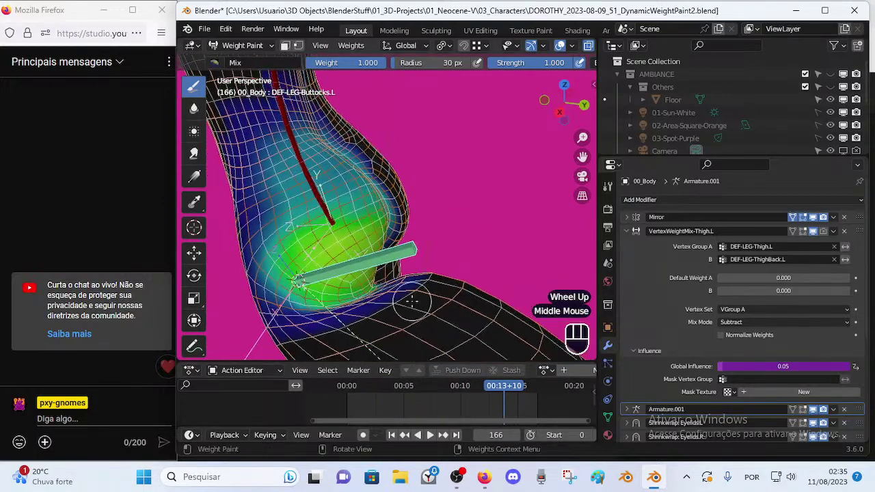
pyautogui.scroll(-2, 423, 328)
pyautogui.moveTo(486, 384); pyautogui.dragTo(383, 388)
pyautogui.moveTo(381, 322); pyautogui.dragTo(376, 294, button='middle')
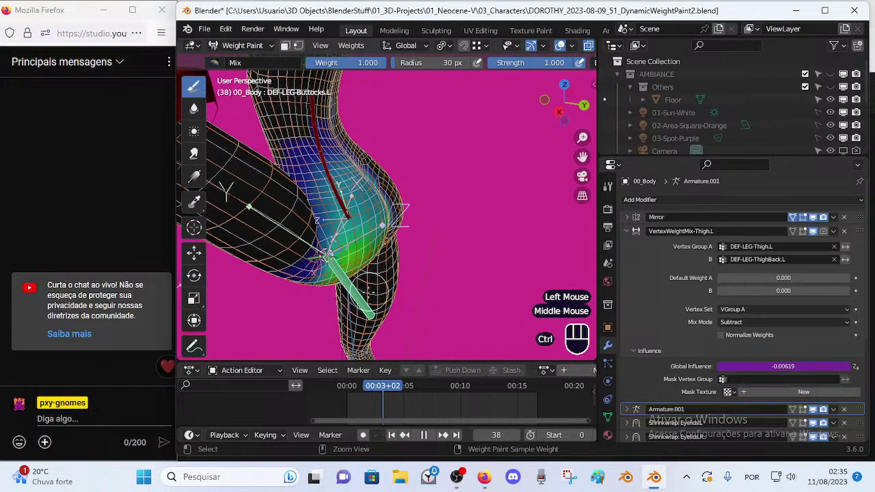
pyautogui.scroll(-2, 324, 277)
pyautogui.scroll(2, 374, 270)
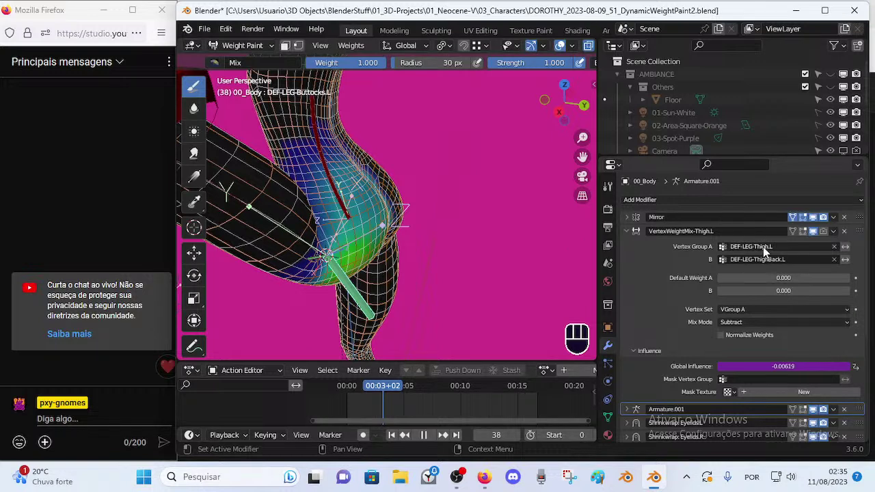
# - Try DEF-LEG-Buttocks.L as Vertex Group A in the VertexWeightMix-Thigh.L modifier and undo the change
pyautogui.keyDown('ctrl'); pyautogui.click(355, 285); pyautogui.keyUp('ctrl')
pyautogui.press('F2')
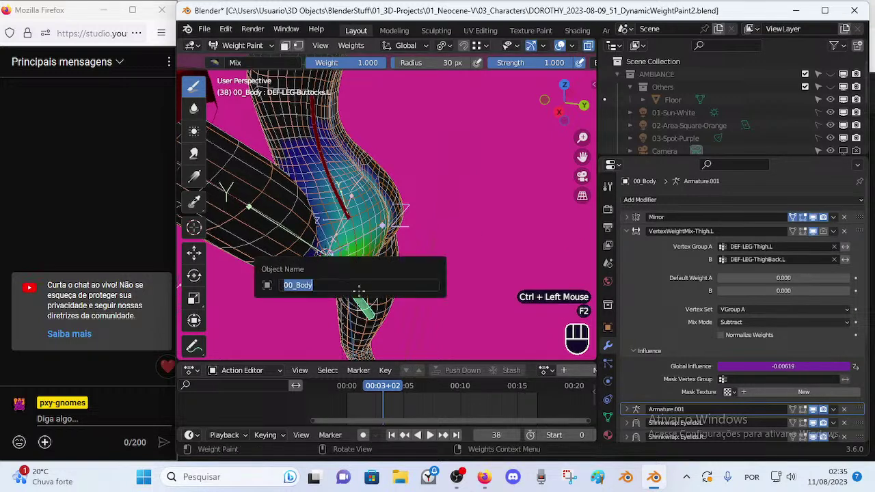
pyautogui.press('Escape')
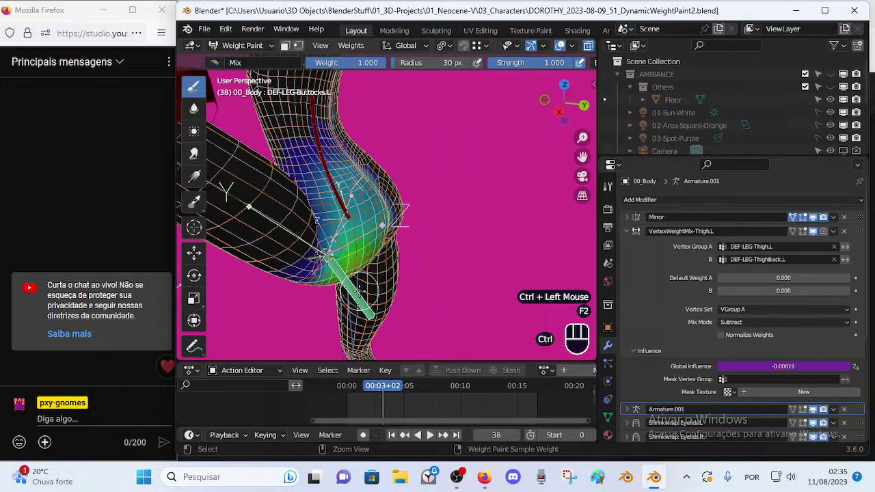
pyautogui.click(767, 247)
pyautogui.write('Butto')
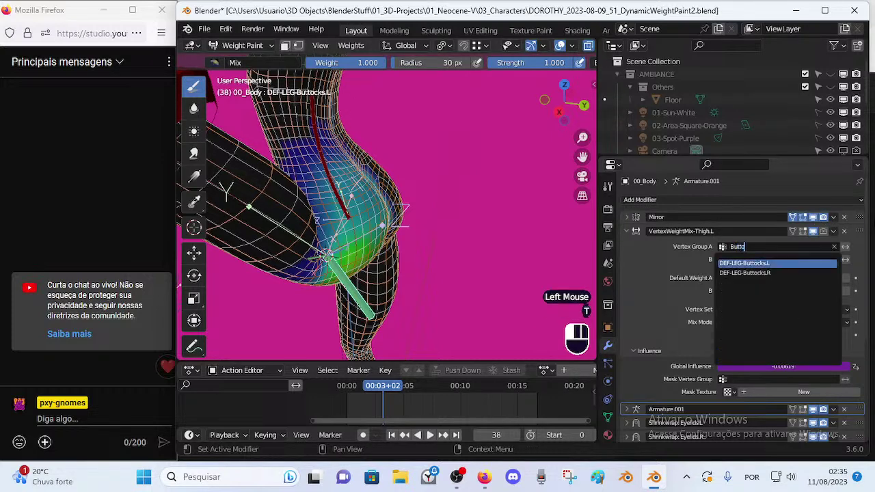
pyautogui.click(745, 264)
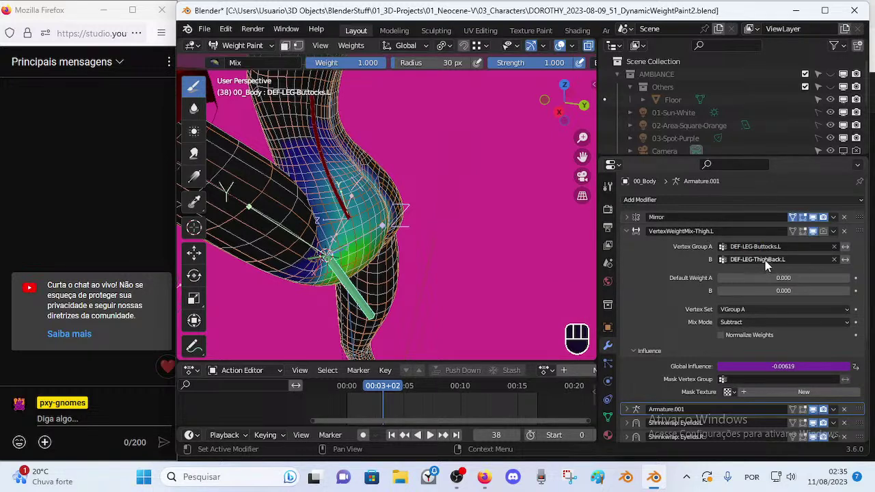
pyautogui.hotkey('ctrl', 'z')
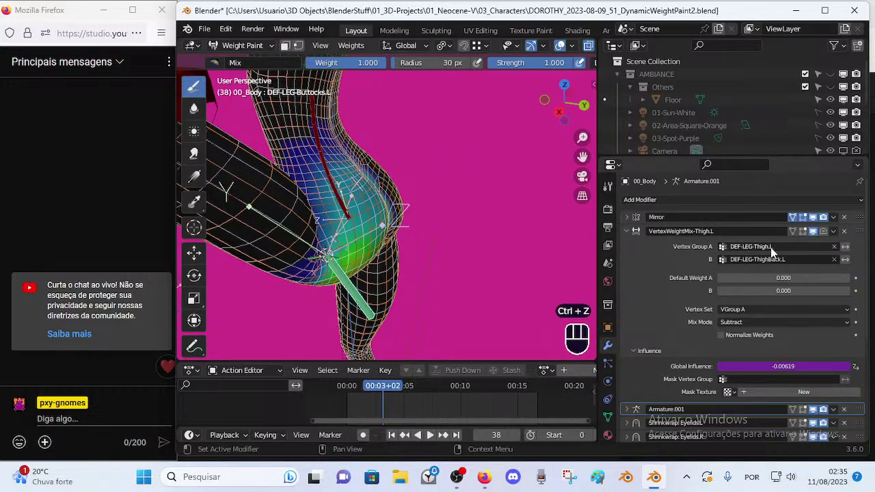
# - Duplicate the VertexWeightMix-Thigh.L modifier, then disable the original in the viewport and collapse its settings
pyautogui.click(833, 232)
pyautogui.click(797, 253)
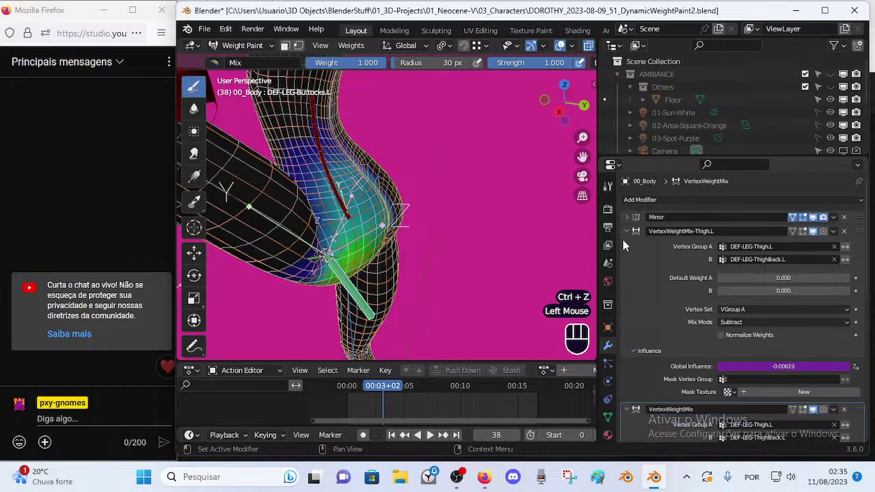
pyautogui.click(814, 230)
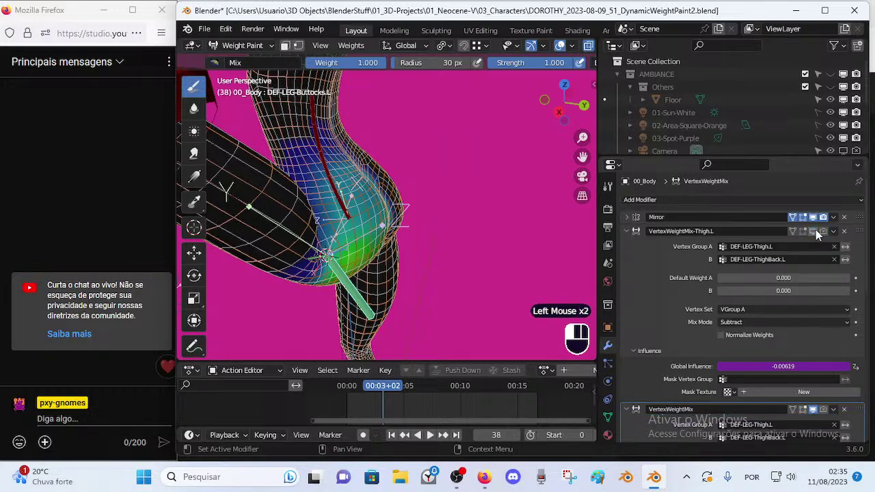
pyautogui.click(626, 231)
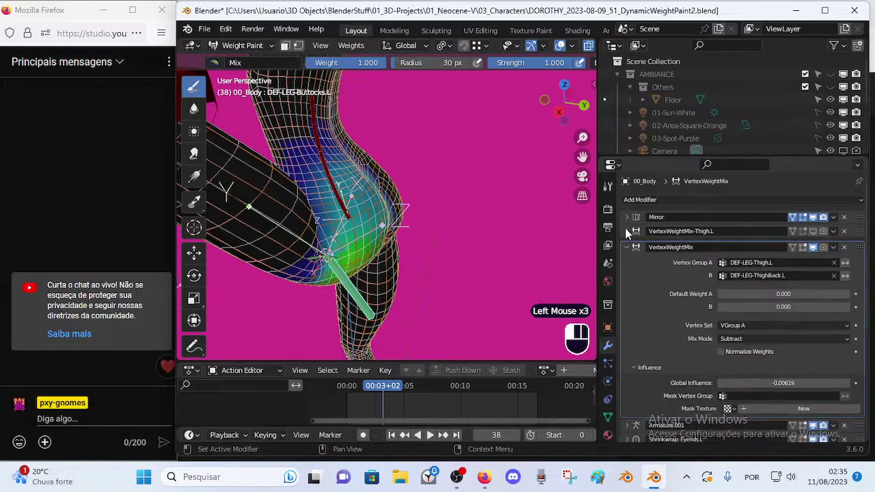
# - Set Vertex Group A of the duplicated VertexWeightMix modifier to DEF-LEG-Buttocks.L
pyautogui.click(757, 261)
pyautogui.write('B')
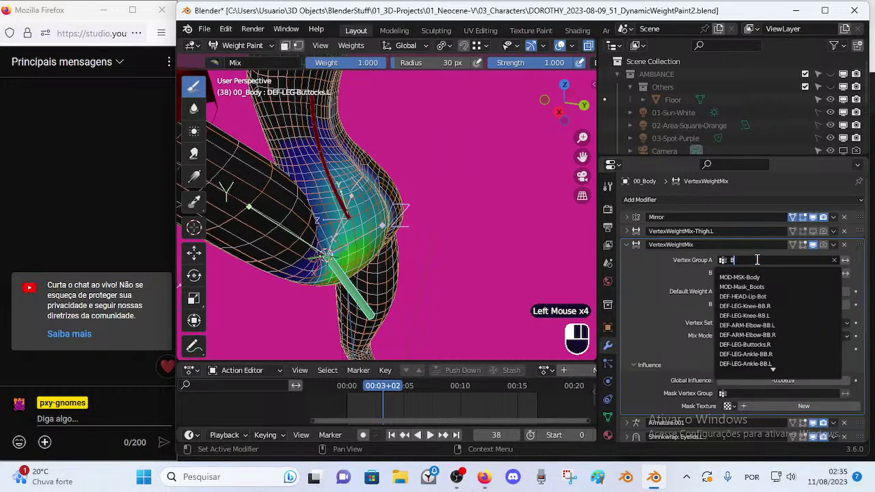
pyautogui.write('utto')
pyautogui.press('Return')
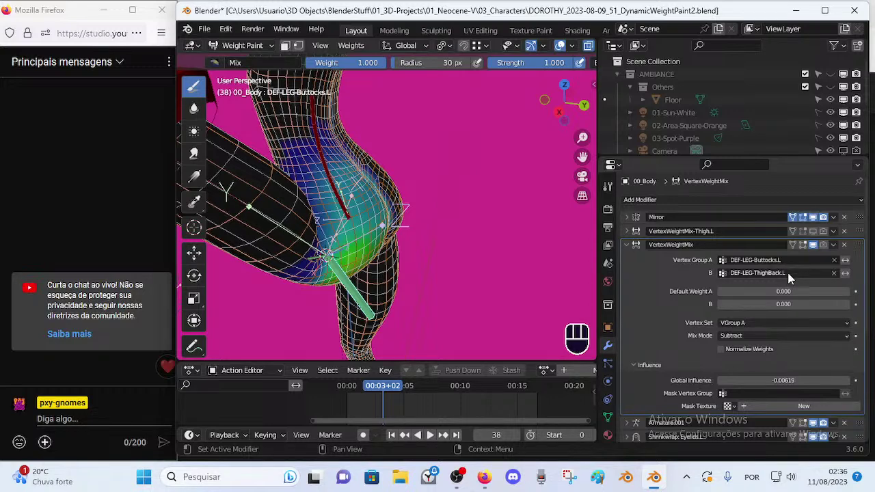
# - Sample the vertex groups around the left hip and compare the DEF-LEG-Buttocks.L weights with DEF-LEG-ThighBackHips.L
pyautogui.keyDown('shift'); pyautogui.rightClick(326, 257); pyautogui.keyUp('shift')
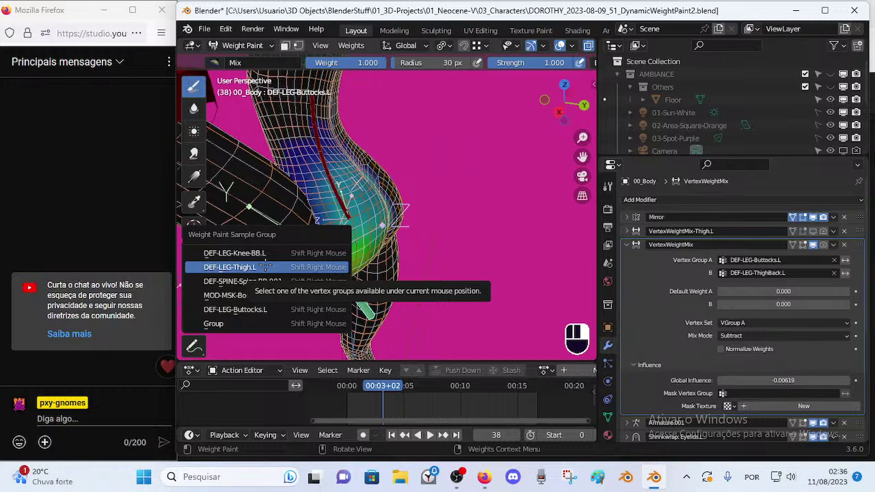
pyautogui.click(284, 309)
pyautogui.moveTo(367, 258); pyautogui.dragTo(333, 246, button='middle')
pyautogui.keyDown('shift'); pyautogui.rightClick(340, 247); pyautogui.keyUp('shift')
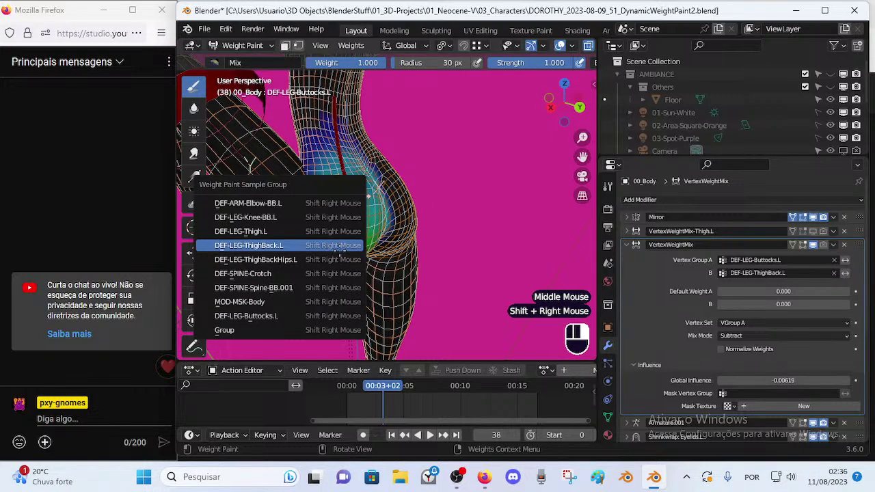
pyautogui.click(332, 261)
pyautogui.moveTo(384, 264); pyautogui.dragTo(352, 235, button='middle')
pyautogui.keyDown('ctrl'); pyautogui.click(334, 268); pyautogui.keyUp('ctrl')
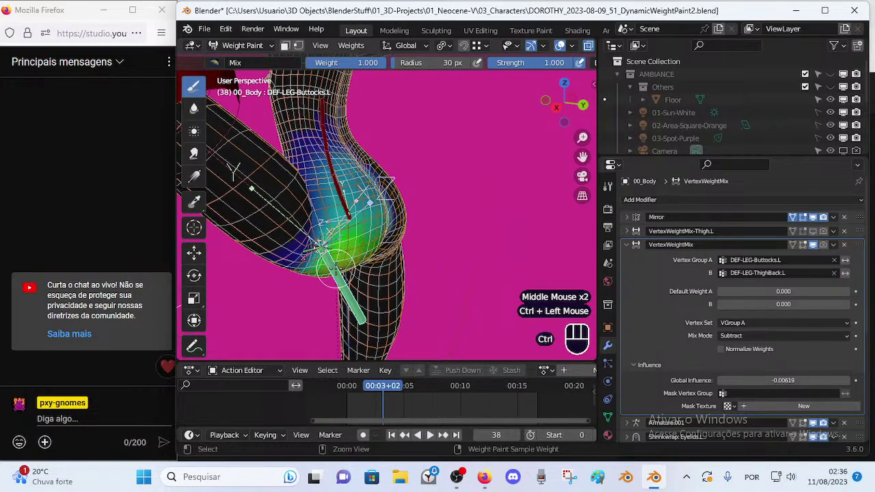
pyautogui.keyDown('shift'); pyautogui.rightClick(345, 236); pyautogui.keyUp('shift')
pyautogui.click(349, 231)
pyautogui.moveTo(349, 243); pyautogui.dragTo(367, 213, button='middle')
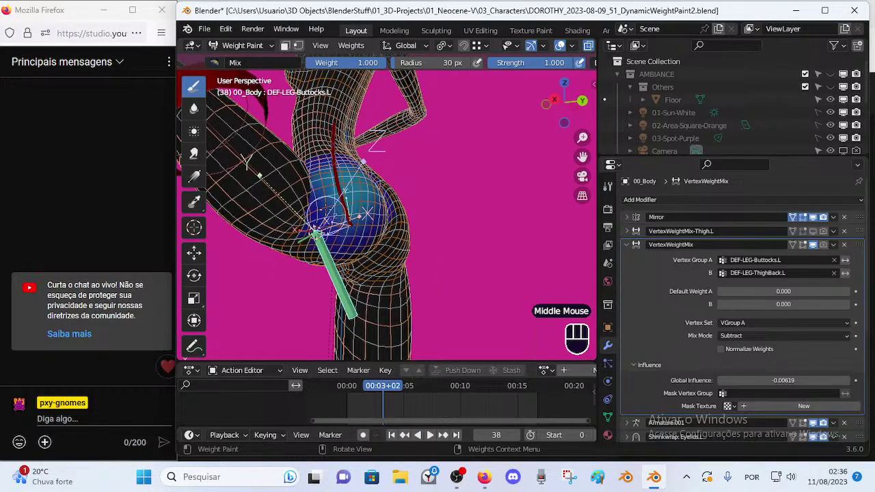
# - Set Vertex Group B of the duplicated VertexWeightMix modifier to DEF-LEG-ThighBackHips.L
pyautogui.click(781, 273)
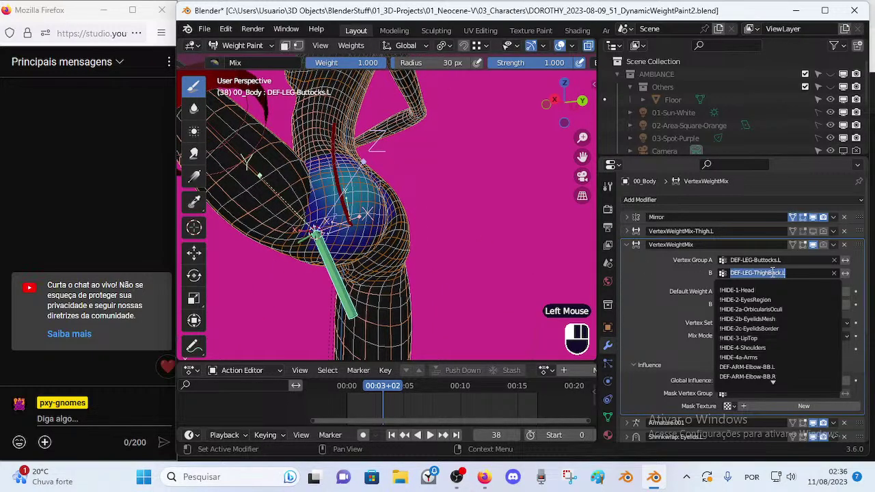
pyautogui.doubleClick(767, 274)
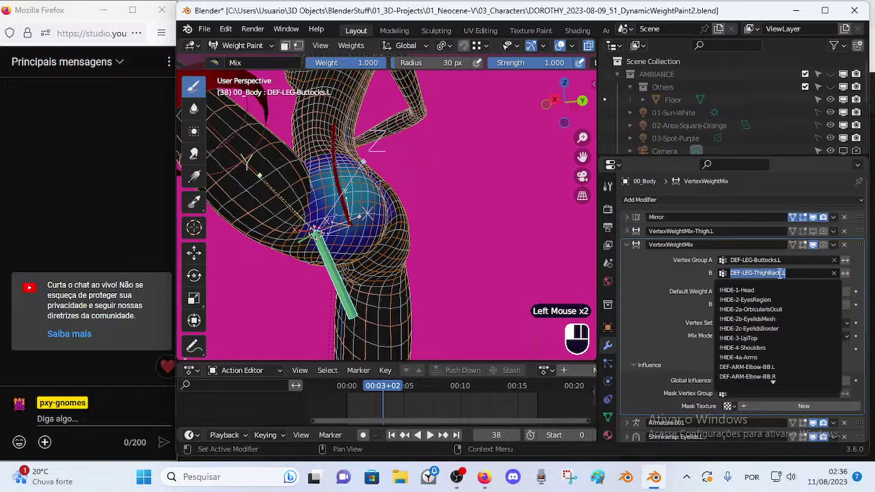
pyautogui.press('Delete')
pyautogui.press('Down')
pyautogui.press('Down')
pyautogui.press('Down')
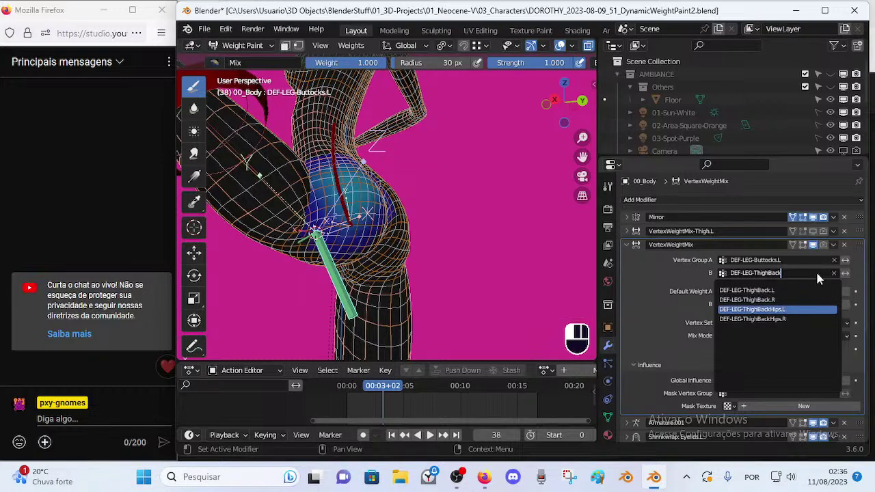
pyautogui.press('Return')
# - Compare DEF-LEG-ThighBackHips.L with the other vertex groups sampled on the left buttock, and review the VertexWeightMix-Thigh.L settings
pyautogui.moveTo(391, 225); pyautogui.dragTo(214, 309, button='middle')
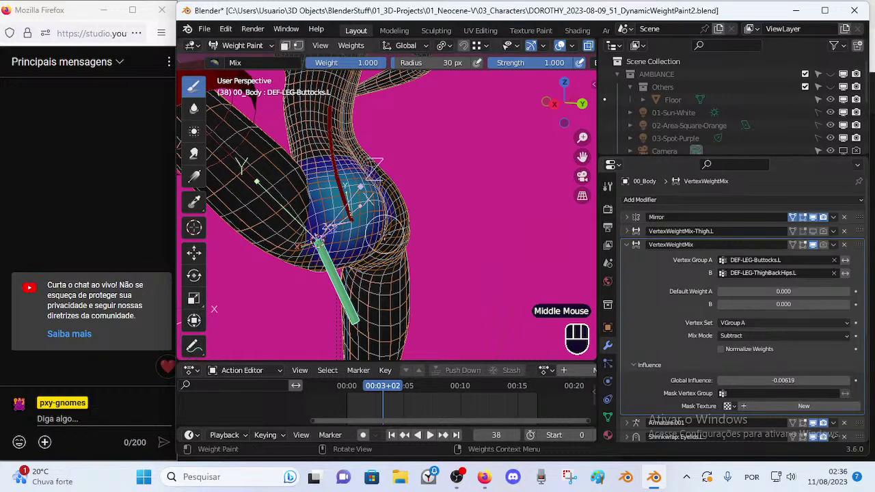
pyautogui.keyDown('shift'); pyautogui.moveTo(344, 229); pyautogui.dragTo(333, 231, button='right'); pyautogui.keyUp('shift')
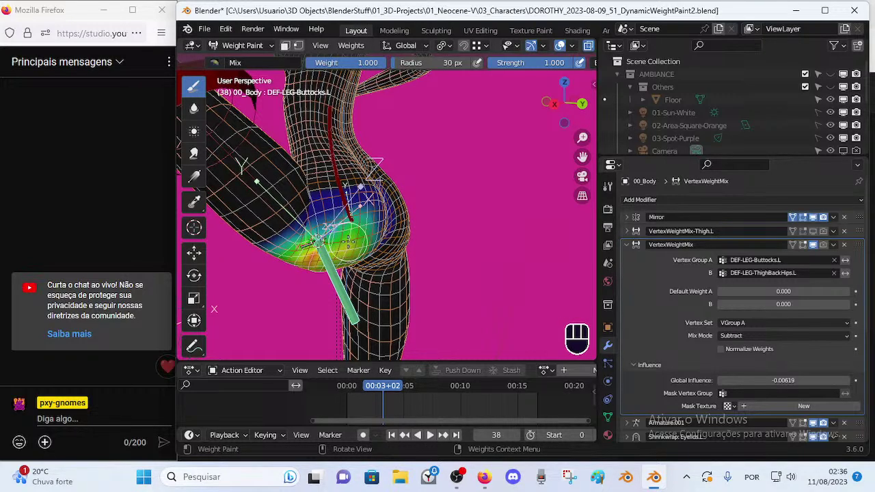
pyautogui.moveTo(334, 228)
pyautogui.keyDown('shift'); pyautogui.mouseDown(button='right')
pyautogui.moveTo(318, 255)
pyautogui.moveTo(318, 311)
pyautogui.moveTo(343, 238)
pyautogui.moveTo(314, 182)
pyautogui.mouseUp(button='right'); pyautogui.keyUp('shift')
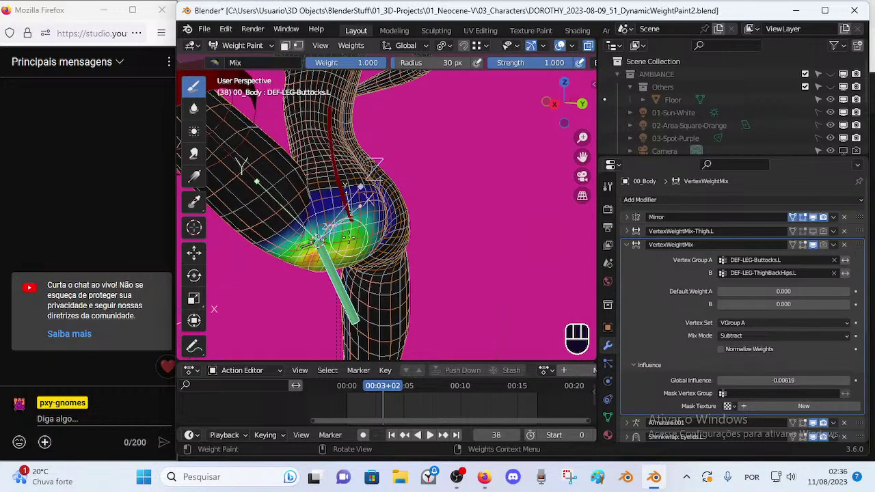
pyautogui.keyDown('shift'); pyautogui.rightClick(349, 236); pyautogui.keyUp('shift')
pyautogui.click(318, 244)
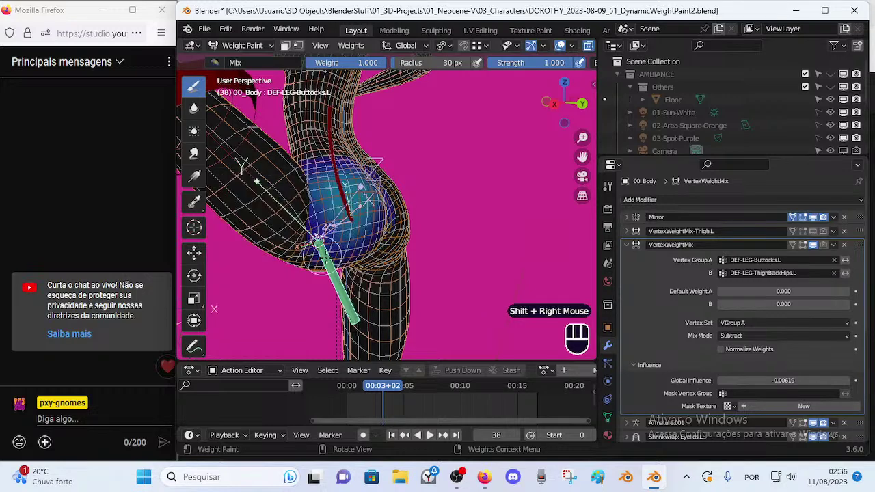
pyautogui.keyDown('shift'); pyautogui.rightClick(313, 234); pyautogui.keyUp('shift')
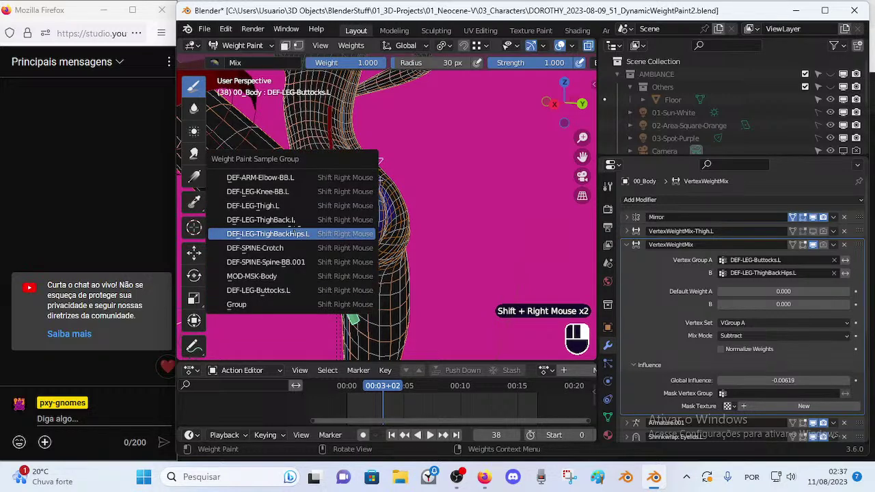
pyautogui.click(290, 233)
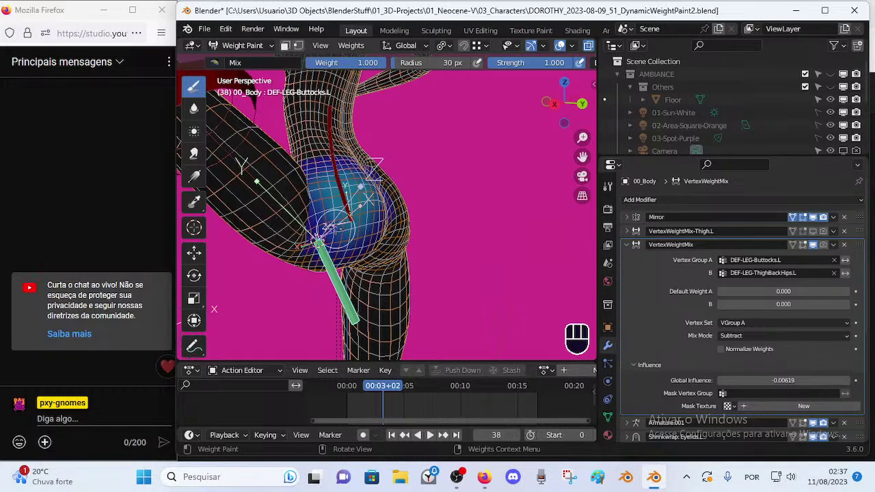
pyautogui.click(627, 231)
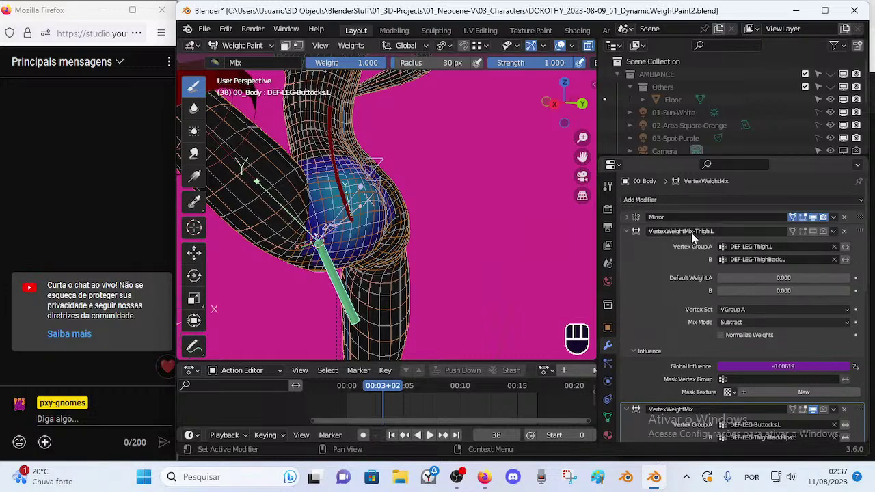
pyautogui.click(629, 231)
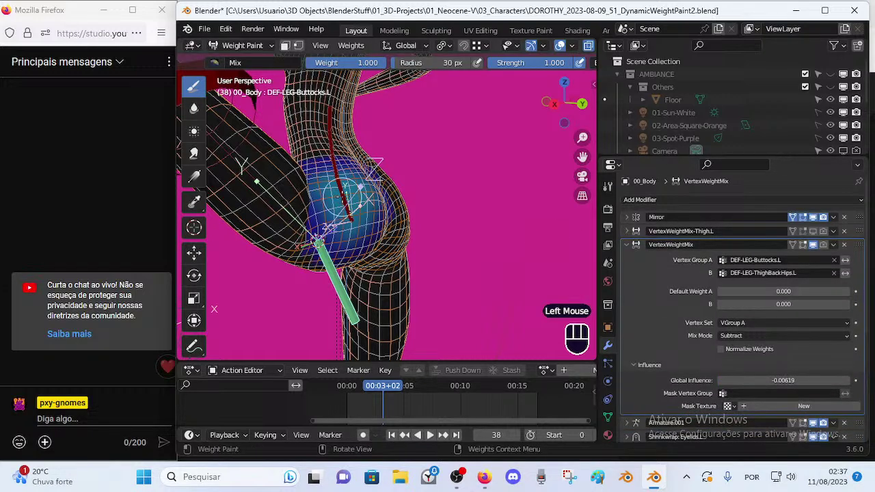
pyautogui.keyDown('shift'); pyautogui.rightClick(350, 209); pyautogui.keyUp('shift')
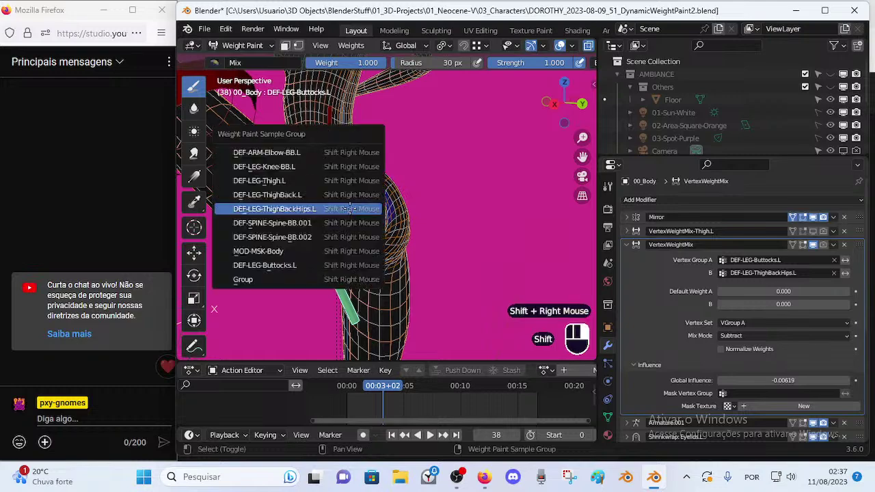
pyautogui.keyDown('shift'); pyautogui.moveTo(335, 245); pyautogui.dragTo(306, 261, button='middle'); pyautogui.keyUp('shift')
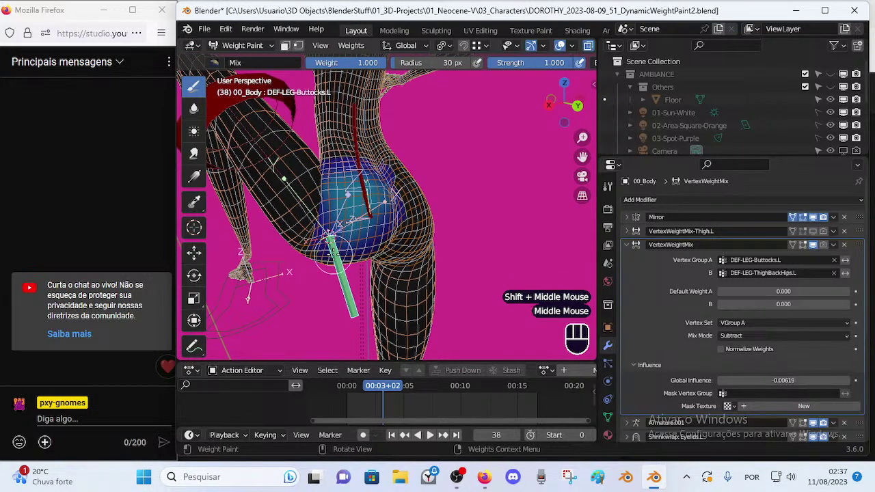
# - Save the file, then set the duplicated VertexWeightMix modifier to Add mix mode with a global influence of 0.96
pyautogui.hotkey('ctrl', 's')
pyautogui.moveTo(403, 264); pyautogui.dragTo(410, 218, button='middle')
pyautogui.click(739, 335)
pyautogui.click(744, 313)
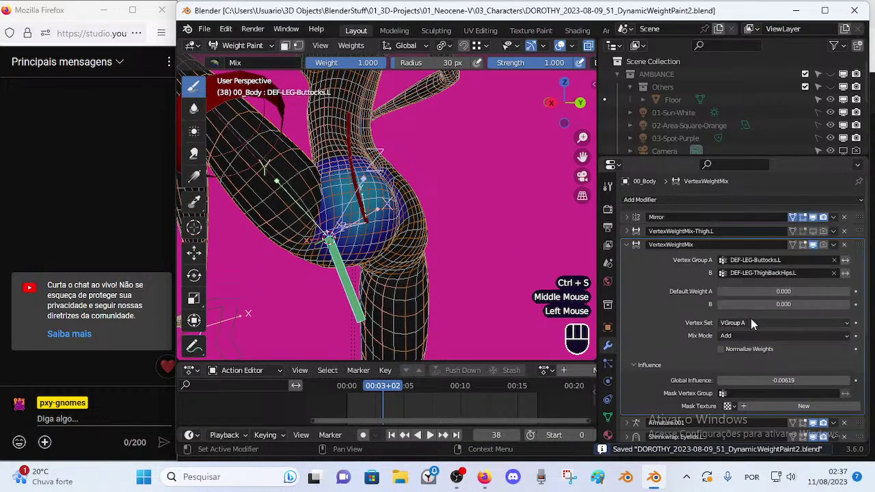
pyautogui.moveTo(740, 378); pyautogui.dragTo(845, 380)
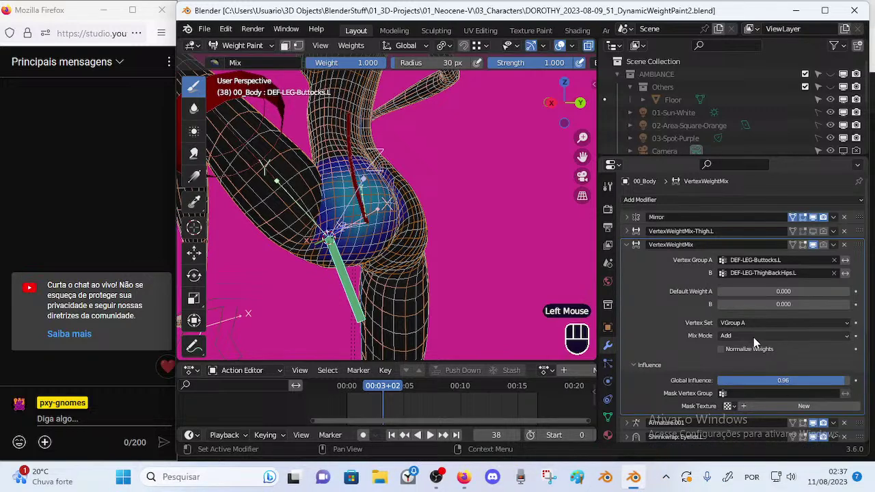
# - Copy the influence driver of VertexWeightMix-Thigh.L and paste it onto the Global Influence of the VertexWeightMix modifier
pyautogui.click(626, 233)
pyautogui.rightClick(762, 368)
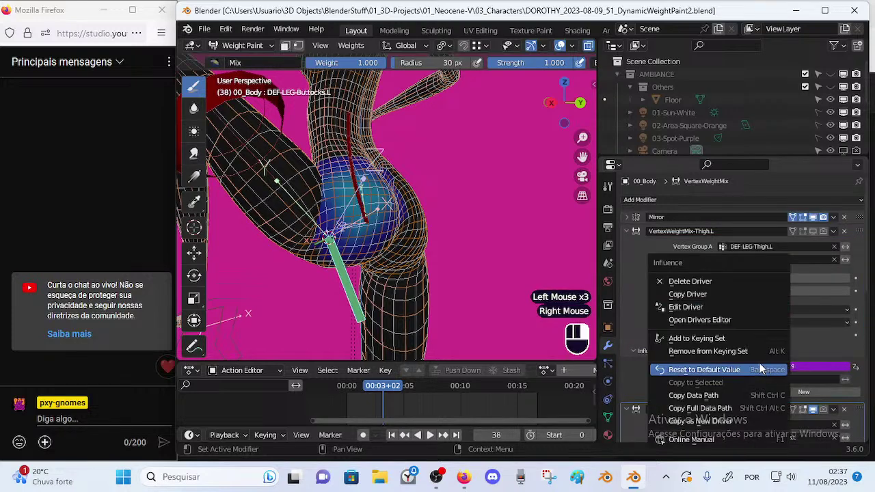
pyautogui.click(627, 231)
pyautogui.click(627, 244)
pyautogui.rightClick(774, 374)
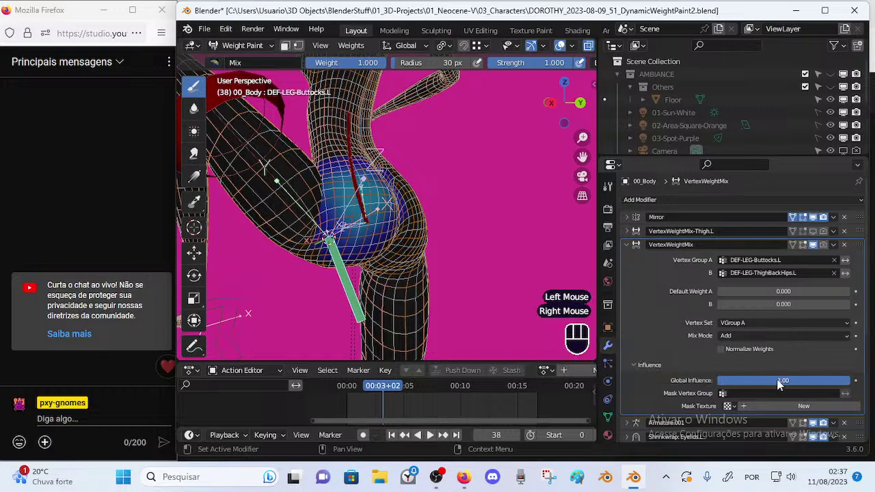
pyautogui.rightClick(771, 377)
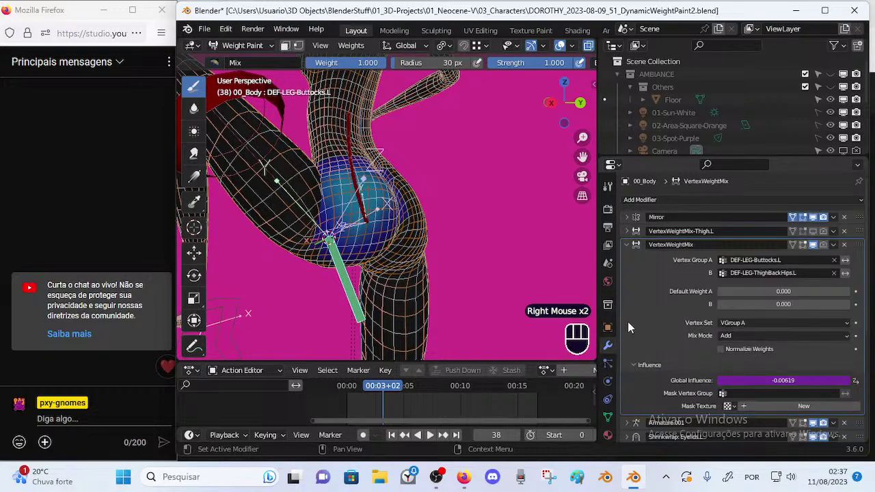
# - Change the pasted driver's scripted expression to -var+0.2, check it on the leg animation, and save the file
pyautogui.moveTo(399, 388); pyautogui.dragTo(496, 335)
pyautogui.keyDown('ctrl'); pyautogui.moveTo(496, 334); pyautogui.dragTo(471, 286, button='middle'); pyautogui.keyUp('ctrl')
pyautogui.moveTo(504, 387)
pyautogui.mouseDown()
pyautogui.moveTo(539, 387)
pyautogui.moveTo(510, 387)
pyautogui.mouseUp()
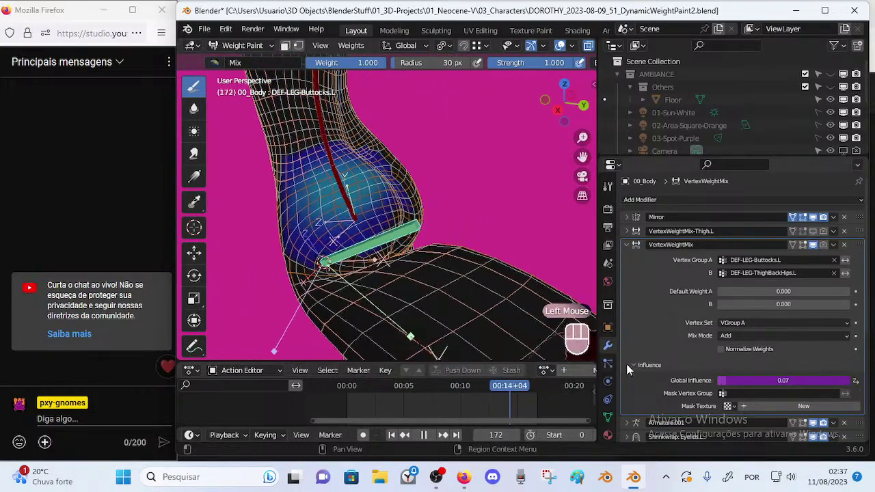
pyautogui.rightClick(762, 377)
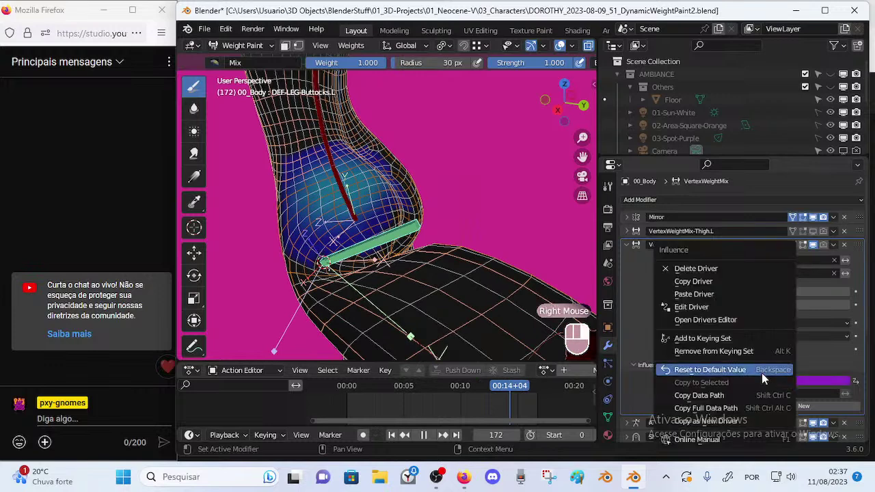
pyautogui.click(729, 305)
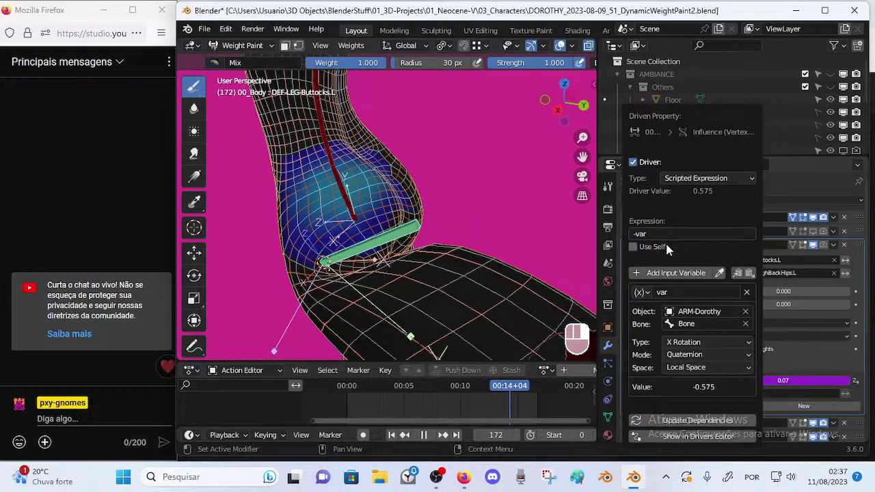
pyautogui.click(684, 234)
pyautogui.write('+')
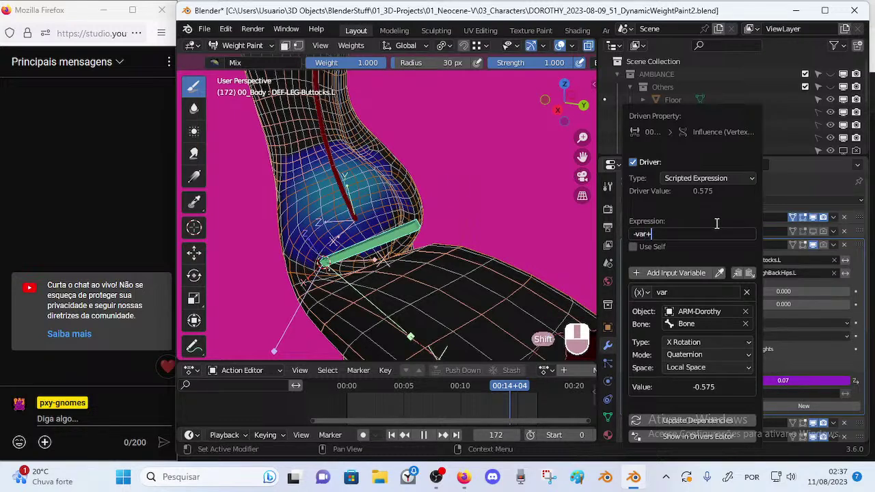
pyautogui.write('0.2')
pyautogui.press('Return')
pyautogui.moveTo(522, 399); pyautogui.dragTo(481, 389)
pyautogui.hotkey('ctrl', 's')
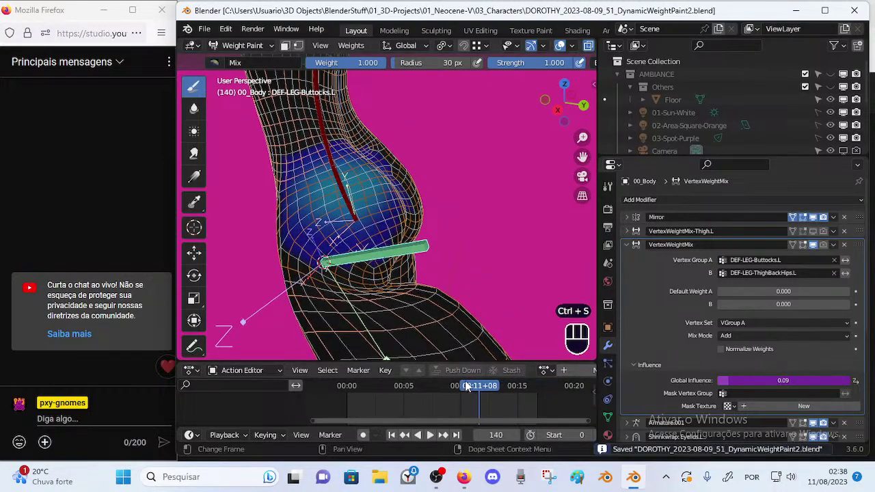
# - Enable the VertexWeightMix modifier for renders and review the left buttock's deformation as the leg swings through the animation
pyautogui.click(803, 246)
pyautogui.click(802, 247)
pyautogui.moveTo(473, 385); pyautogui.dragTo(533, 386)
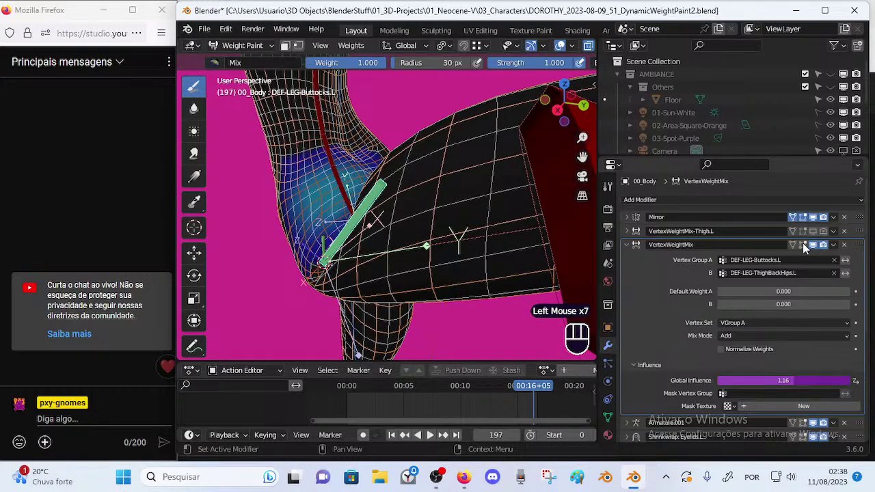
pyautogui.moveTo(534, 386); pyautogui.dragTo(486, 389)
pyautogui.moveTo(474, 294); pyautogui.dragTo(450, 279, button='middle')
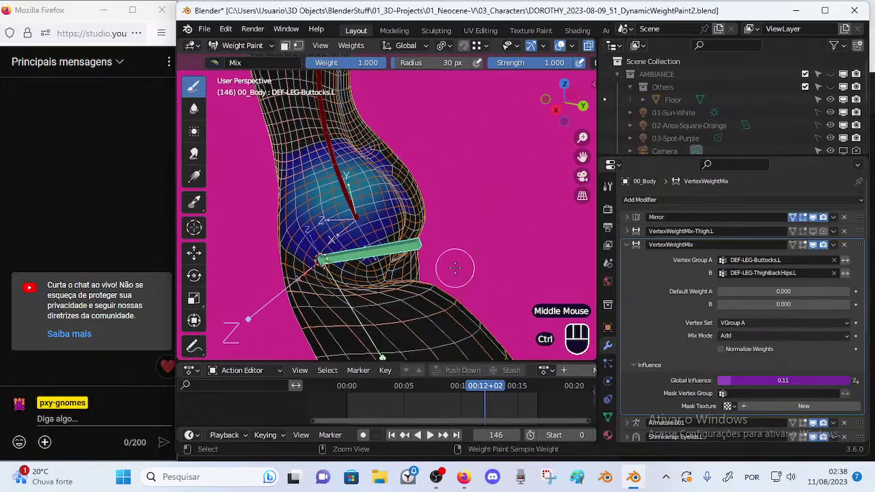
# - Paint DEF-LEG-Buttocks.L weight across the lower left buttock crease with the Mix brush at weight 1.000 and strength 1.000
pyautogui.hotkey('ctrl', 'f')
pyautogui.click(361, 261)
pyautogui.moveTo(370, 258)
pyautogui.mouseDown(button='middle')
pyautogui.moveTo(348, 264)
pyautogui.moveTo(356, 257)
pyautogui.mouseUp(button='middle')
pyautogui.click(347, 265)
pyautogui.click(350, 266)
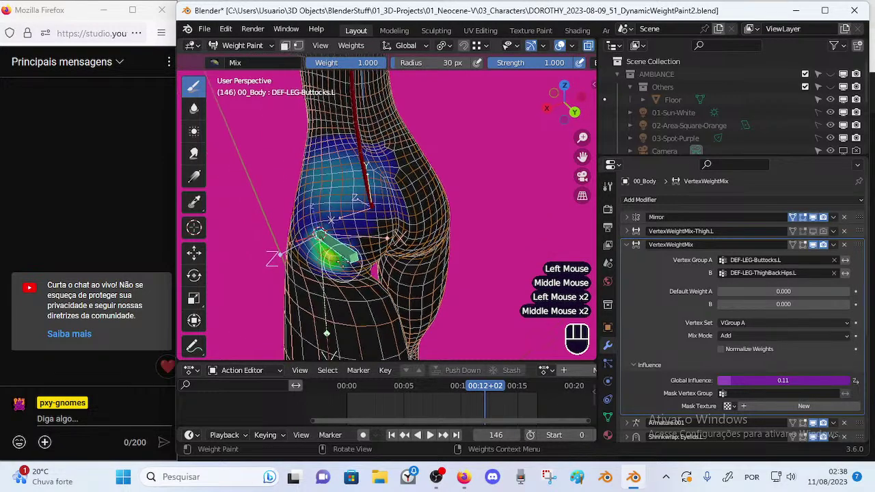
pyautogui.click(356, 257)
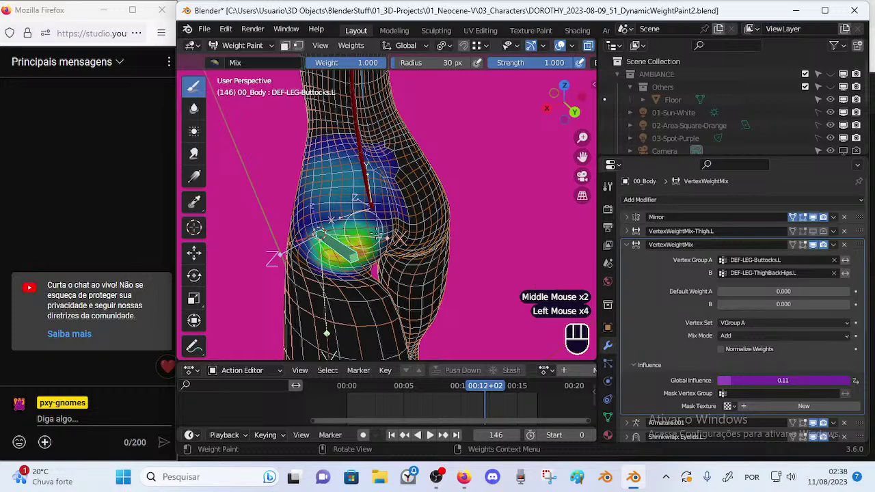
pyautogui.moveTo(387, 237); pyautogui.dragTo(373, 236, button='middle')
pyautogui.click(369, 236)
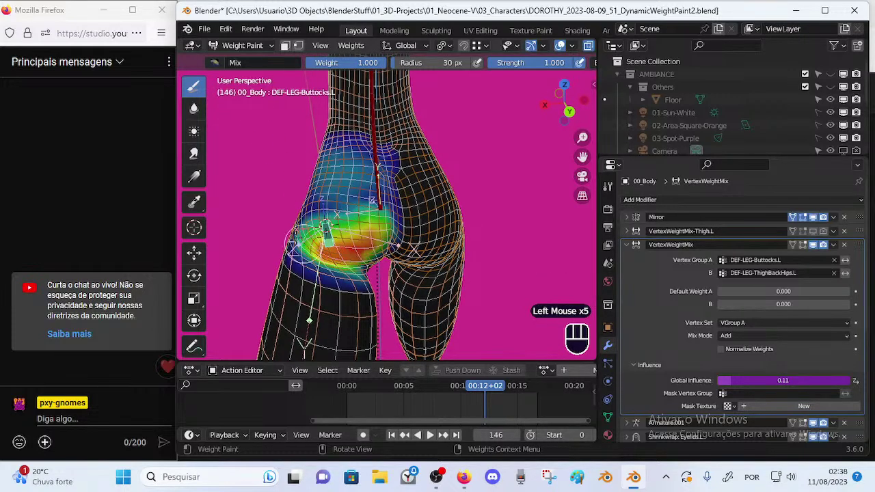
pyautogui.click(375, 229)
pyautogui.moveTo(376, 229); pyautogui.dragTo(327, 226, button='middle')
pyautogui.click(327, 226)
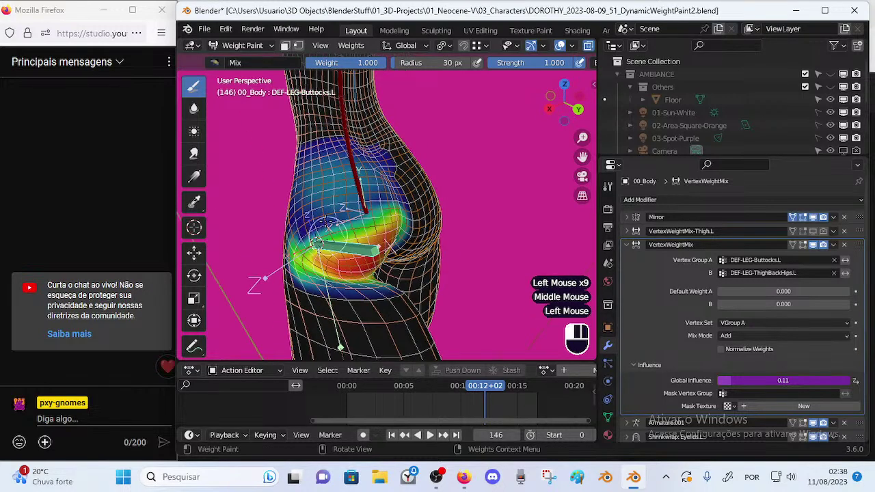
# - Blur the DEF-LEG-Buttocks.L weights on the outer and upper left buttock with a 51 px brush at strength 1.000
pyautogui.click(194, 108)
pyautogui.click(339, 176)
pyautogui.press('f')
pyautogui.click(347, 205)
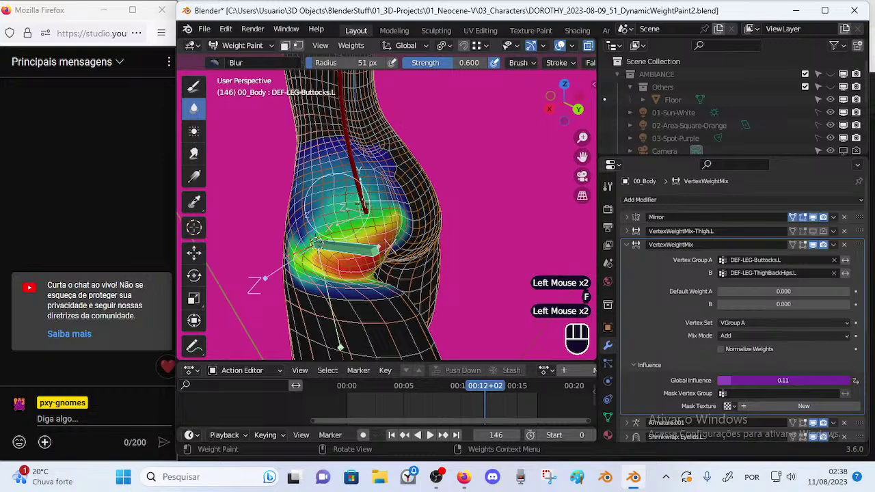
pyautogui.hotkey('shift', 'f')
pyautogui.click(337, 209)
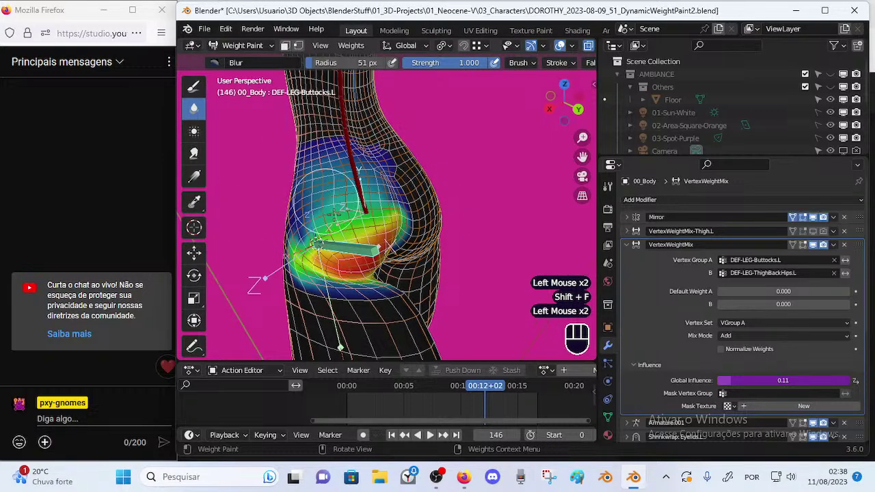
pyautogui.moveTo(301, 213); pyautogui.dragTo(301, 228)
pyautogui.moveTo(302, 217); pyautogui.dragTo(293, 234, button='middle')
pyautogui.moveTo(308, 216); pyautogui.dragTo(319, 240)
pyautogui.moveTo(326, 268); pyautogui.dragTo(315, 265)
pyautogui.moveTo(316, 266)
pyautogui.mouseDown(button='middle')
pyautogui.moveTo(332, 254)
pyautogui.moveTo(333, 290)
pyautogui.mouseUp(button='middle')
# - Blur the lower edge of the DEF-LEG-Buttocks.L weights into the back of the left thigh with a 23 px brush
pyautogui.press('f')
pyautogui.click(340, 300)
pyautogui.moveTo(335, 295); pyautogui.dragTo(402, 290)
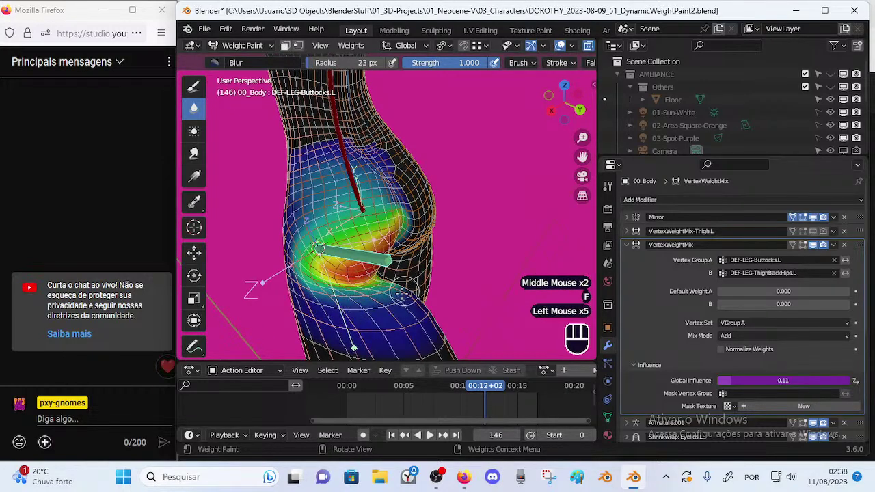
pyautogui.click(391, 270)
pyautogui.moveTo(391, 270); pyautogui.dragTo(394, 233, button='middle')
# - Enlarge the Blur brush to 52 px and smooth the DEF-LEG-Buttocks.L weights across the upper and middle left buttock
pyautogui.press('f')
pyautogui.click(394, 226)
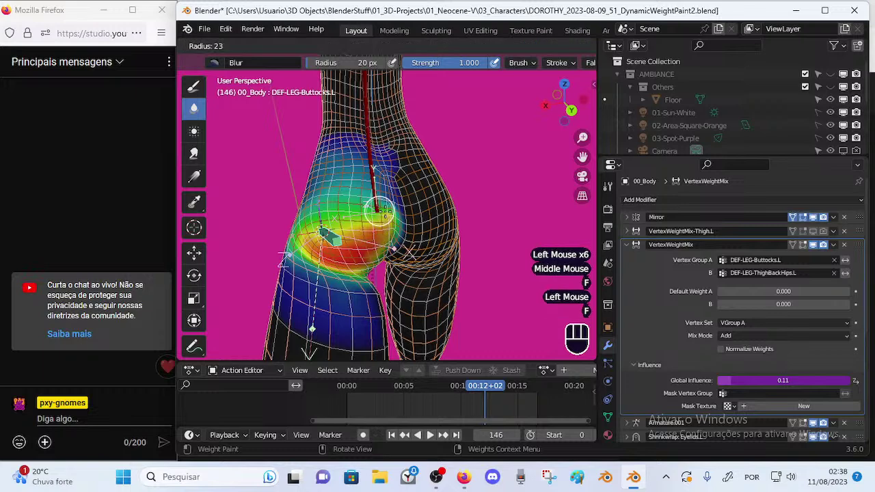
pyautogui.press('f')
pyautogui.click(392, 250)
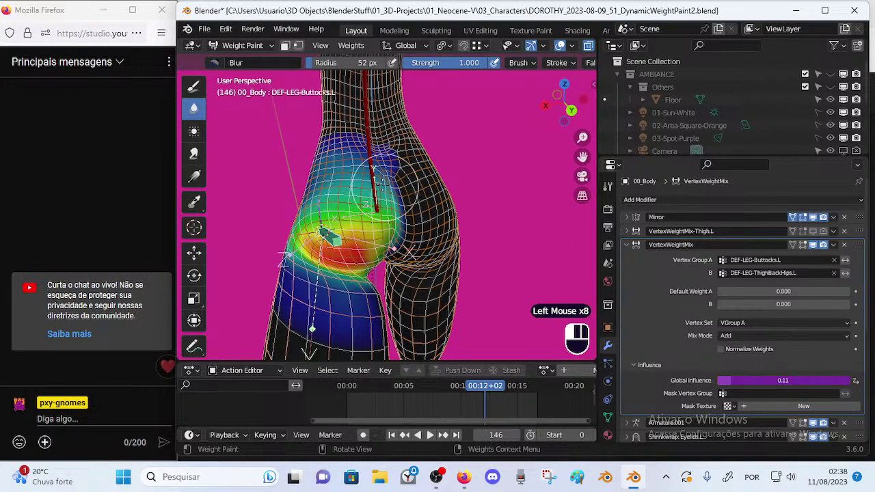
pyautogui.moveTo(386, 190); pyautogui.dragTo(436, 189, button='middle')
pyautogui.moveTo(369, 198); pyautogui.dragTo(359, 210)
pyautogui.moveTo(359, 211); pyautogui.dragTo(355, 231, button='middle')
pyautogui.moveTo(356, 235)
pyautogui.mouseDown()
pyautogui.moveTo(364, 260)
pyautogui.moveTo(372, 248)
pyautogui.mouseUp()
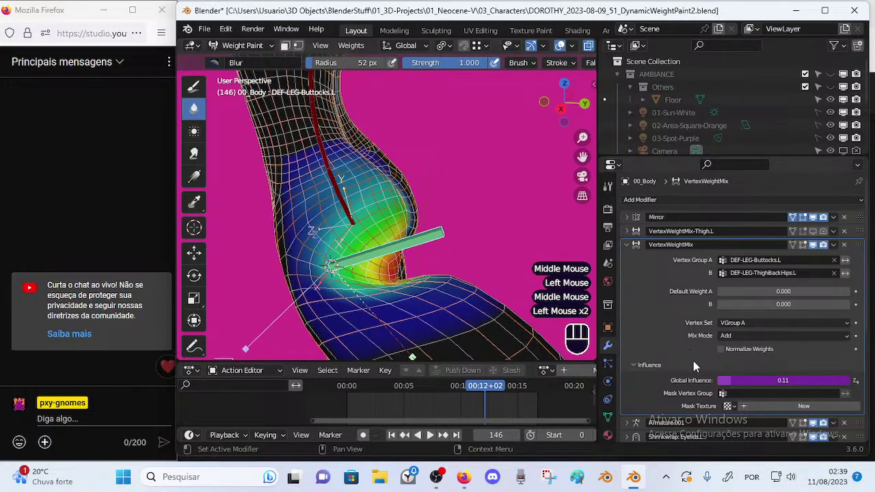
# - Examine the left buttock and hip deformation from several angles while scrubbing through the leg animation
pyautogui.moveTo(482, 388); pyautogui.dragTo(531, 384)
pyautogui.moveTo(482, 305); pyautogui.dragTo(504, 303, button='middle')
pyautogui.moveTo(509, 387); pyautogui.dragTo(471, 388)
pyautogui.moveTo(439, 278); pyautogui.dragTo(370, 272, button='middle')
pyautogui.keyDown('ctrl'); pyautogui.click(422, 251); pyautogui.keyUp('ctrl')
pyautogui.moveTo(474, 389); pyautogui.dragTo(520, 368)
pyautogui.moveTo(467, 309)
pyautogui.mouseDown(button='middle')
pyautogui.moveTo(525, 307)
pyautogui.moveTo(474, 303)
pyautogui.mouseUp(button='middle')
pyautogui.moveTo(518, 387); pyautogui.dragTo(497, 386)
# - Try the Armature.001 modifier above both VertexWeightMix modifiers, check the leg pose, and restore the original modifier order
pyautogui.click(630, 244)
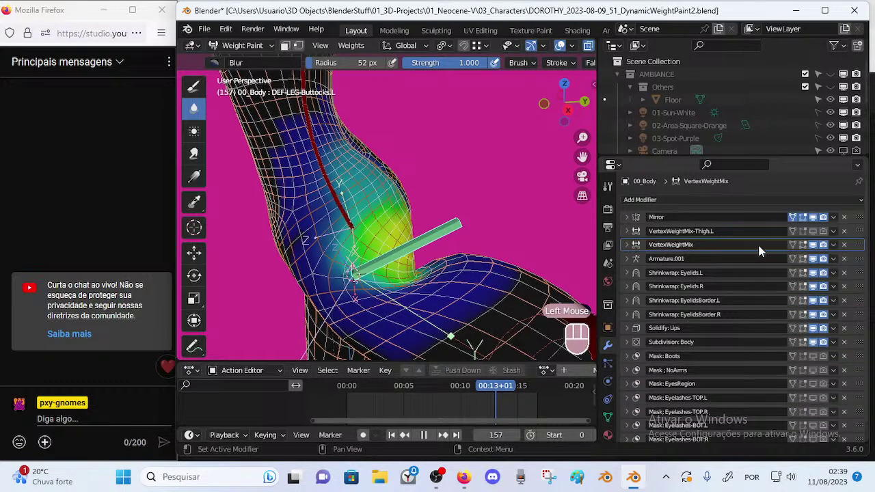
pyautogui.moveTo(861, 264); pyautogui.dragTo(860, 233)
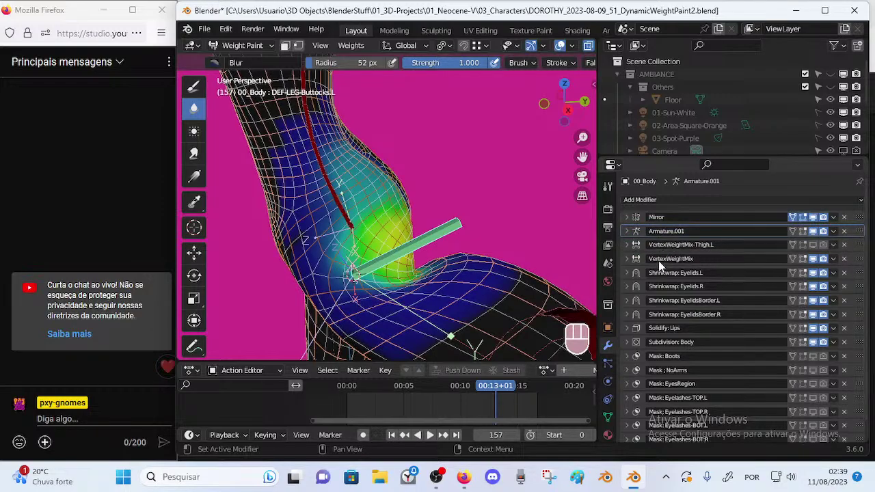
pyautogui.moveTo(439, 386); pyautogui.dragTo(514, 387)
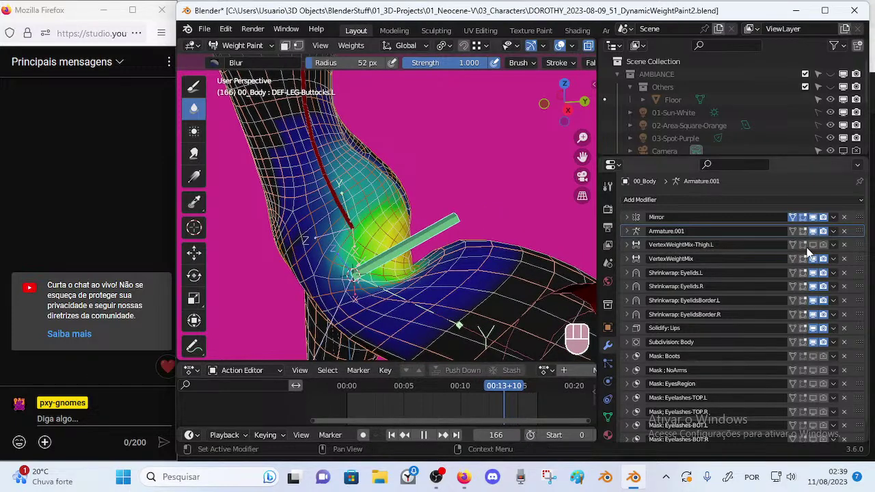
pyautogui.click(518, 386)
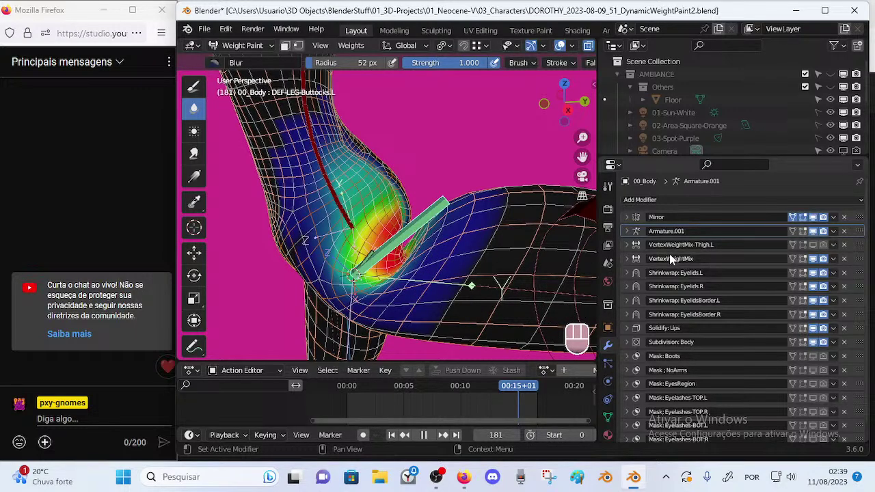
pyautogui.moveTo(859, 232)
pyautogui.mouseDown()
pyautogui.moveTo(859, 260)
pyautogui.moveTo(862, 234)
pyautogui.mouseUp()
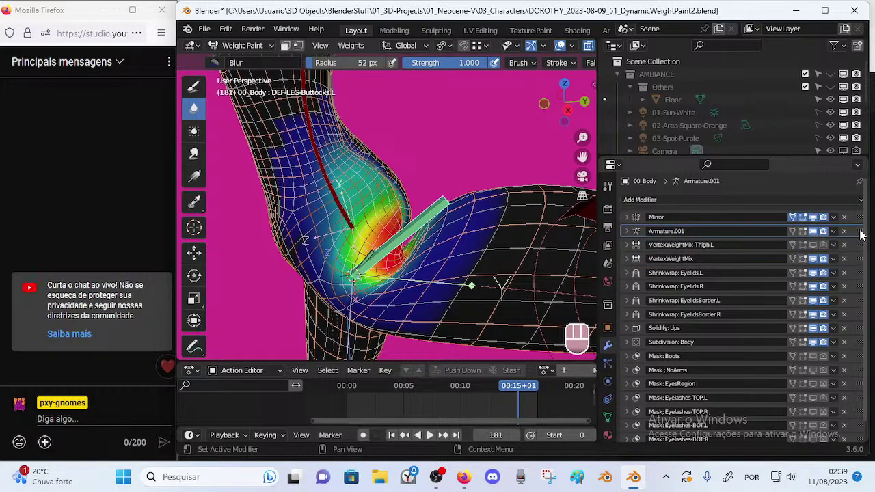
pyautogui.moveTo(860, 235); pyautogui.dragTo(851, 270)
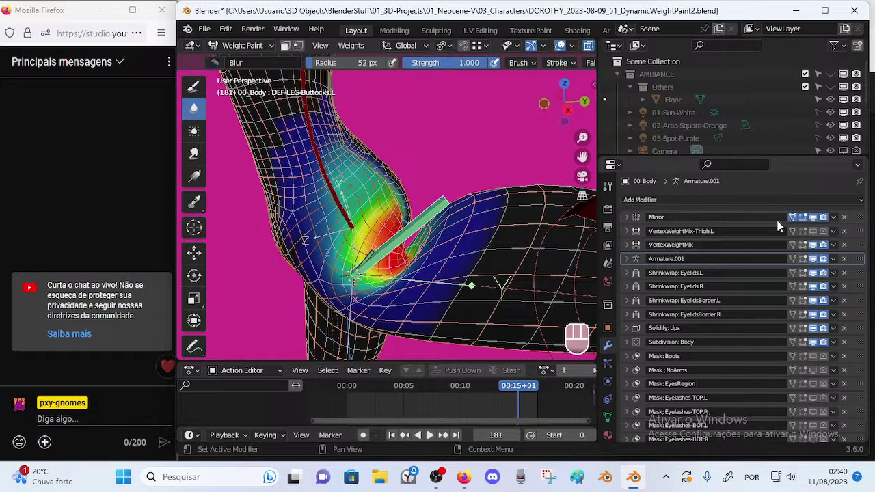
# - Toggle VertexWeightMix-Thigh.L in the viewport, reopen the VertexWeightMix settings, and check the hip deformation across the leg animation
pyautogui.click(812, 232)
pyautogui.click(812, 232)
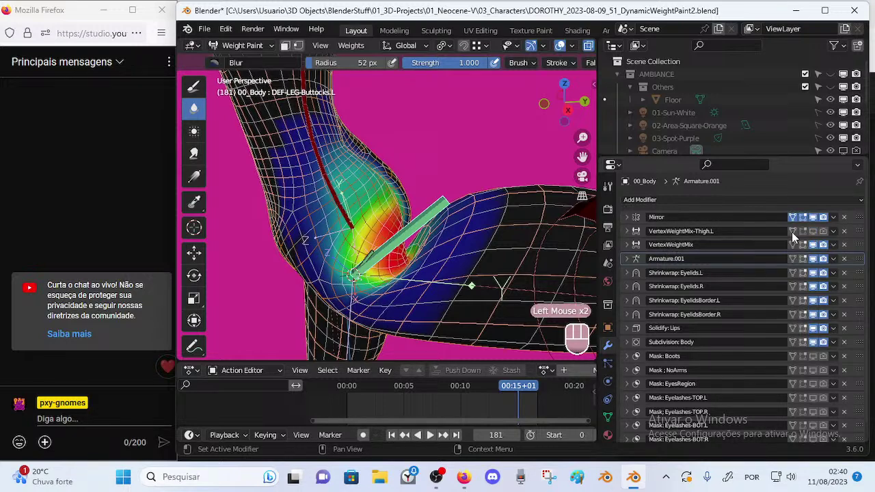
pyautogui.click(627, 245)
pyautogui.moveTo(567, 300); pyautogui.dragTo(445, 351, button='middle')
pyautogui.moveTo(509, 386); pyautogui.dragTo(532, 365)
pyautogui.moveTo(495, 328); pyautogui.dragTo(523, 308, button='middle')
pyautogui.moveTo(527, 386); pyautogui.dragTo(498, 388)
# - Set the VertexWeightMix modifier's Mix Mode to Replace and preview it on the leg animation
pyautogui.click(737, 335)
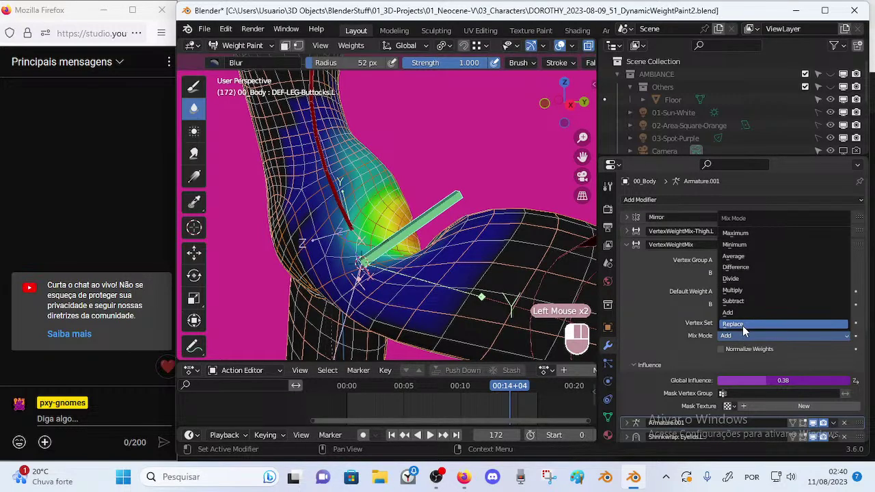
pyautogui.click(743, 326)
pyautogui.moveTo(507, 387); pyautogui.dragTo(478, 389)
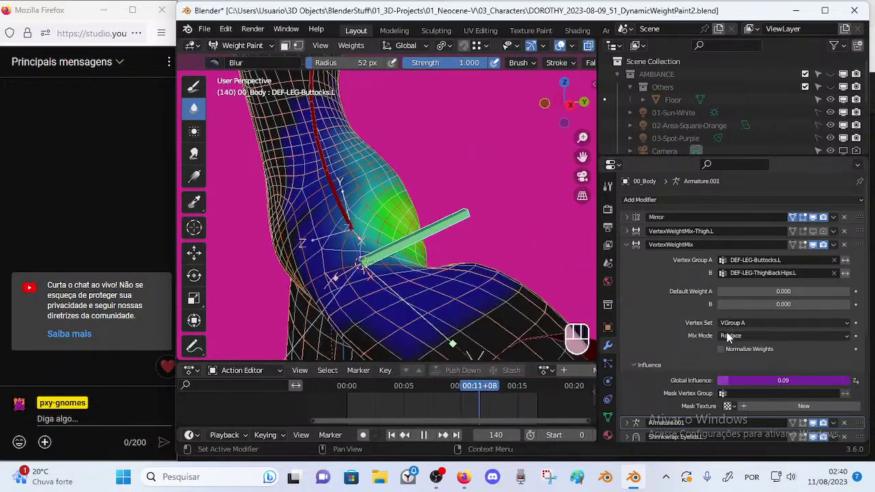
pyautogui.click(730, 335)
pyautogui.click(731, 337)
pyautogui.click(732, 335)
# - Inspect how the Replace mix mode affects the left buttock weights between the extended and fully raised leg poses
pyautogui.moveTo(466, 386)
pyautogui.mouseDown()
pyautogui.moveTo(392, 386)
pyautogui.moveTo(467, 387)
pyautogui.mouseUp()
pyautogui.moveTo(457, 300); pyautogui.dragTo(383, 311, button='middle')
pyautogui.moveTo(472, 393); pyautogui.dragTo(540, 348)
pyautogui.moveTo(466, 304); pyautogui.dragTo(540, 287, button='middle')
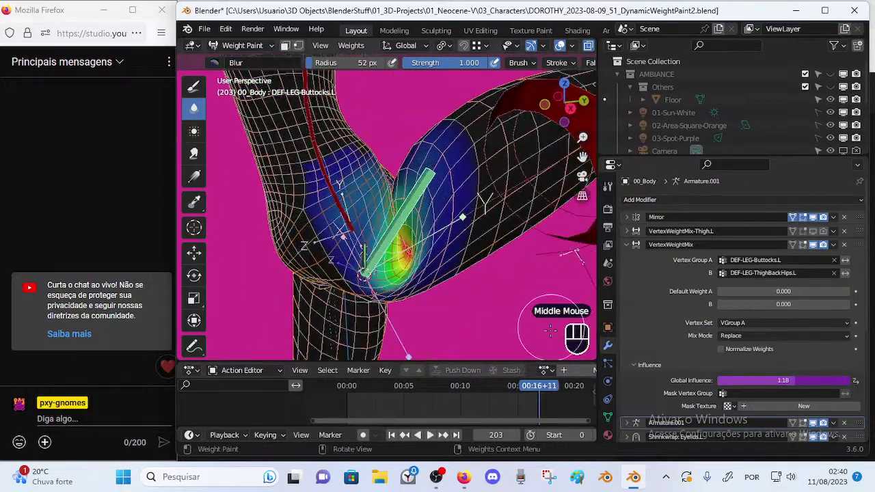
pyautogui.moveTo(531, 385)
pyautogui.mouseDown()
pyautogui.moveTo(485, 390)
pyautogui.moveTo(537, 383)
pyautogui.moveTo(478, 385)
pyautogui.moveTo(533, 370)
pyautogui.moveTo(488, 370)
pyautogui.moveTo(530, 370)
pyautogui.mouseUp()
pyautogui.moveTo(528, 347); pyautogui.dragTo(398, 238, button='middle')
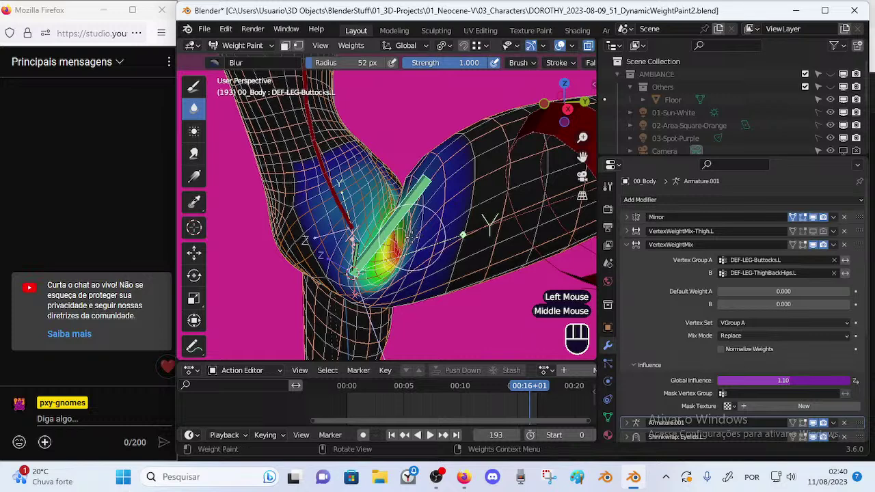
# - Sample the vertex groups on the raised left hip and move to frame 35 to compare the weights
pyautogui.keyDown('shift'); pyautogui.rightClick(409, 236); pyautogui.keyUp('shift')
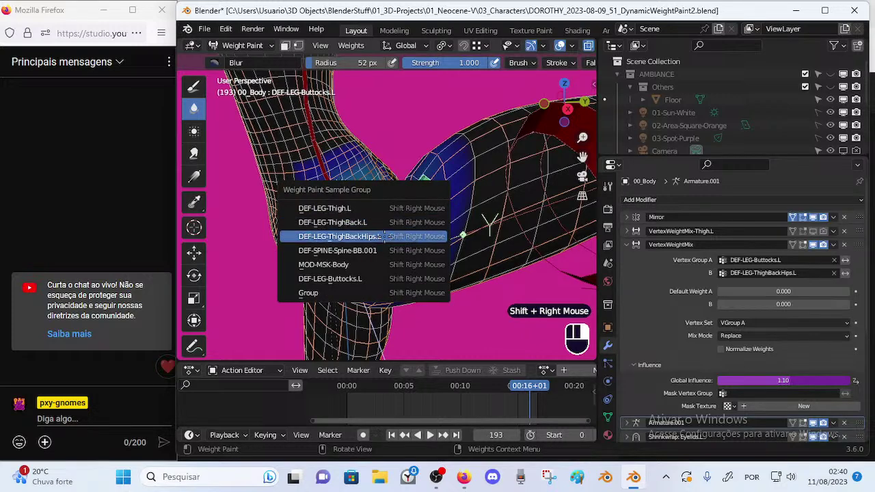
pyautogui.moveTo(528, 386); pyautogui.dragTo(380, 388)
pyautogui.moveTo(391, 355)
pyautogui.mouseDown(button='middle')
pyautogui.moveTo(350, 232)
pyautogui.moveTo(324, 290)
pyautogui.mouseUp(button='middle')
pyautogui.keyDown('ctrl'); pyautogui.click(326, 257); pyautogui.keyUp('ctrl')
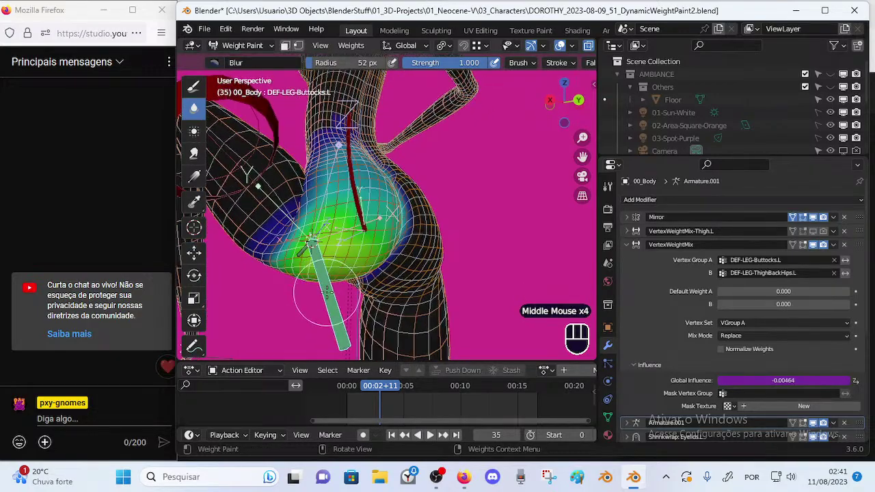
# - Sample the DEF-LEG-ThighBackHips.L group on the left buttock and compare the weights at frame 186
pyautogui.moveTo(351, 255); pyautogui.dragTo(352, 230, button='middle')
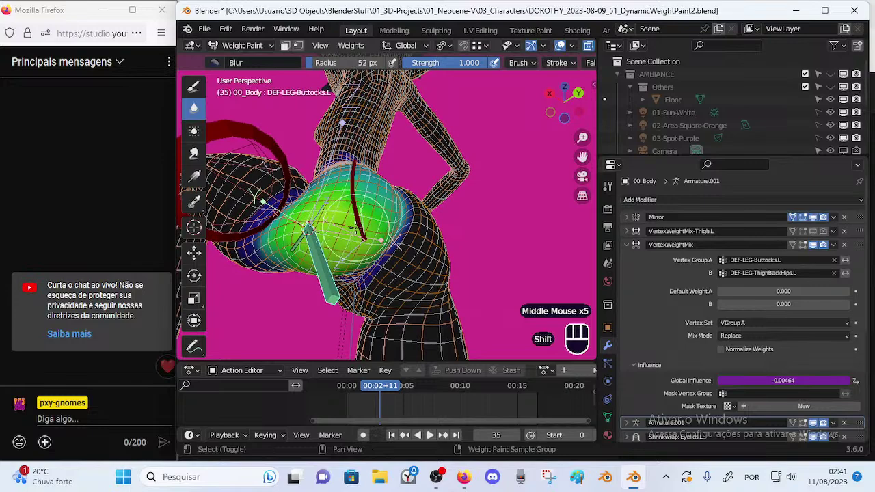
pyautogui.keyDown('shift'); pyautogui.rightClick(352, 228); pyautogui.keyUp('shift')
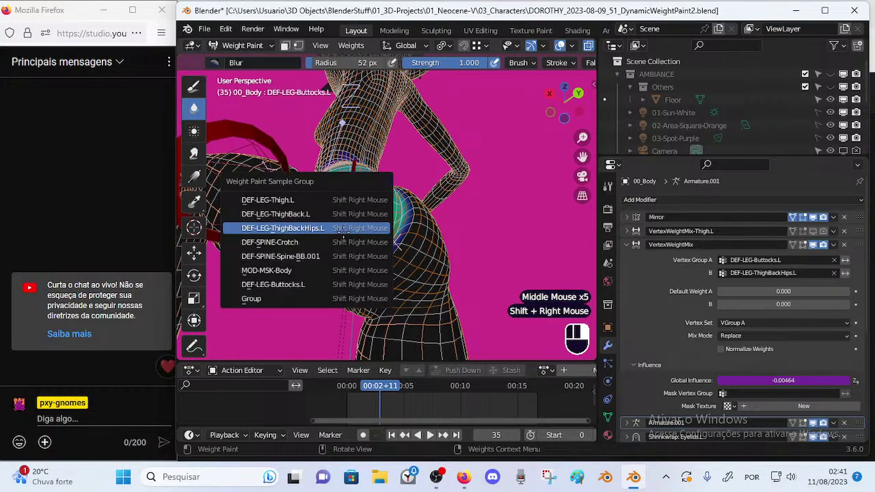
pyautogui.click(344, 234)
pyautogui.moveTo(348, 237); pyautogui.dragTo(362, 273, button='middle')
pyautogui.moveTo(380, 395); pyautogui.dragTo(523, 397)
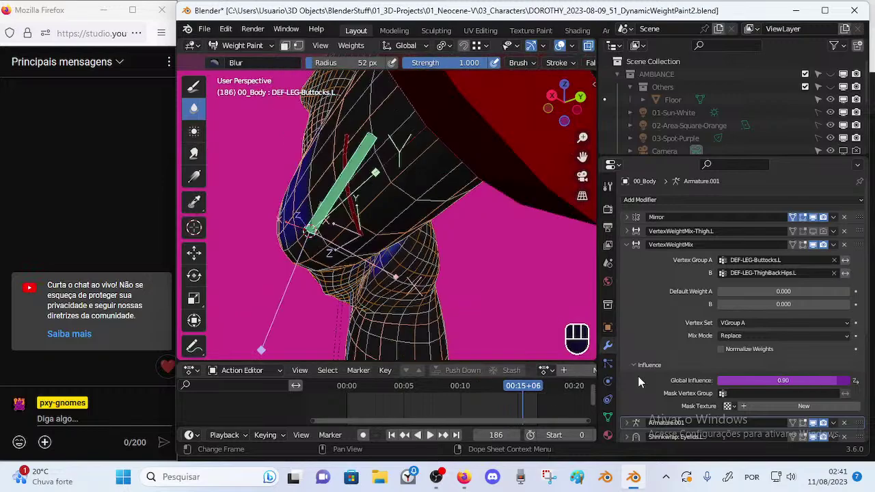
# - Sample the weight groups on the raised left hip at frame 194 and undo the selection changes made while comparing them
pyautogui.moveTo(477, 256); pyautogui.dragTo(505, 328, button='middle')
pyautogui.moveTo(525, 390); pyautogui.dragTo(530, 388)
pyautogui.moveTo(413, 301); pyautogui.dragTo(414, 272, button='middle')
pyautogui.keyDown('ctrl'); pyautogui.moveTo(414, 272); pyautogui.dragTo(380, 230, button='middle'); pyautogui.keyUp('ctrl')
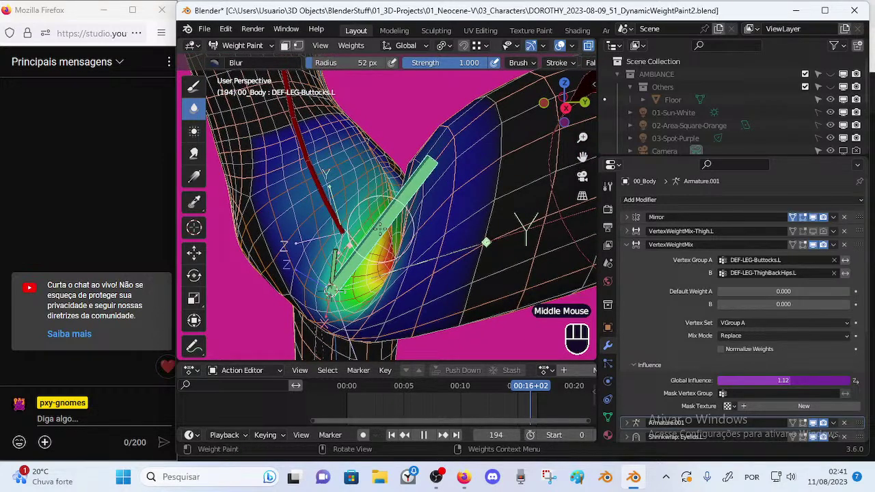
pyautogui.keyDown('shift'); pyautogui.rightClick(378, 228); pyautogui.keyUp('shift')
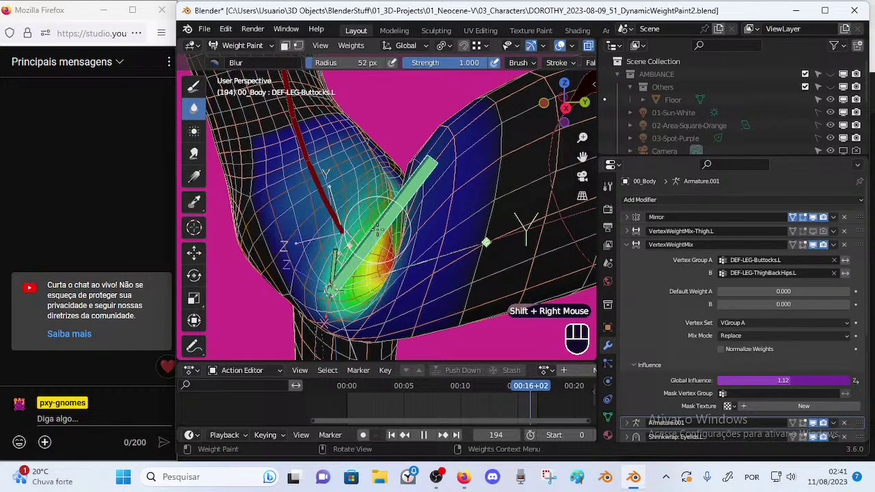
pyautogui.keyDown('ctrl'); pyautogui.click(375, 230); pyautogui.keyUp('ctrl')
pyautogui.moveTo(387, 243)
pyautogui.mouseDown(button='middle')
pyautogui.moveTo(378, 243)
pyautogui.moveTo(407, 235)
pyautogui.mouseUp(button='middle')
pyautogui.hotkey('ctrl', 'z')
pyautogui.keyDown('ctrl'); pyautogui.click(380, 243); pyautogui.keyUp('ctrl')
pyautogui.hotkey('ctrl', 'z')
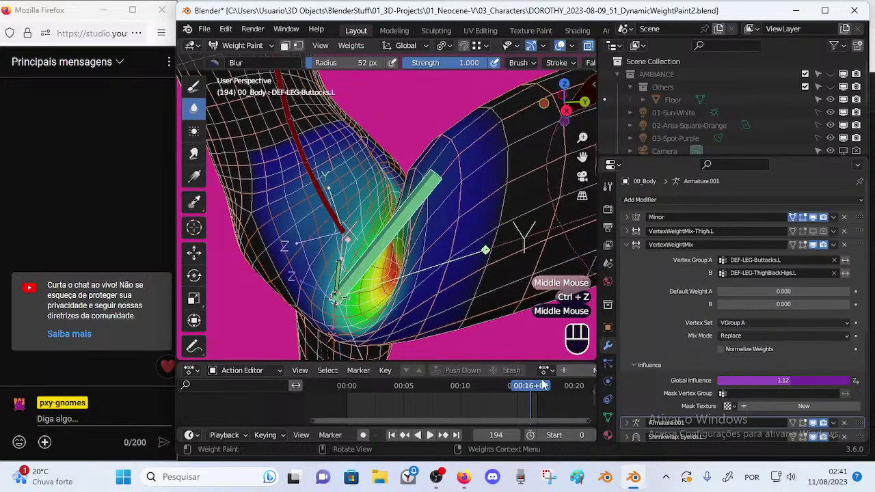
# - Move to frame 94 and review Vertex Group A and B in the VertexWeightMix modifier
pyautogui.moveTo(529, 387); pyautogui.dragTo(435, 387)
pyautogui.keyDown('ctrl'); pyautogui.moveTo(512, 275); pyautogui.dragTo(469, 274, button='middle'); pyautogui.keyUp('ctrl')
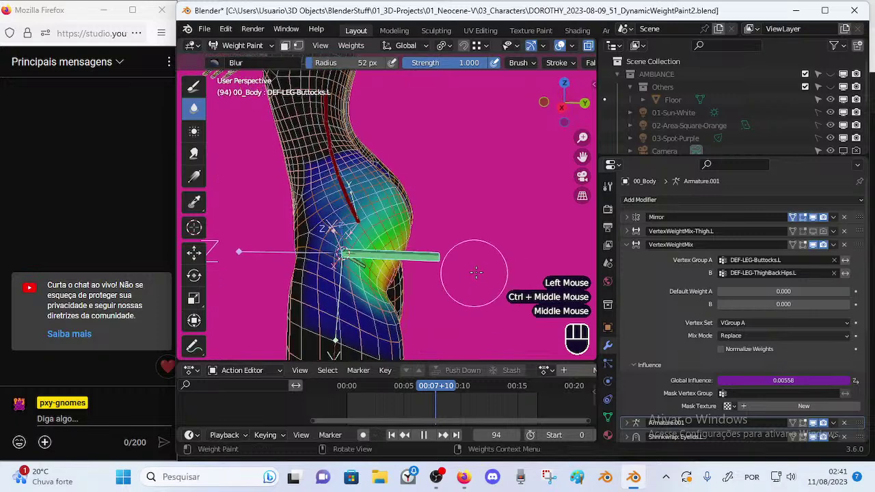
pyautogui.click(760, 261)
pyautogui.click(752, 260)
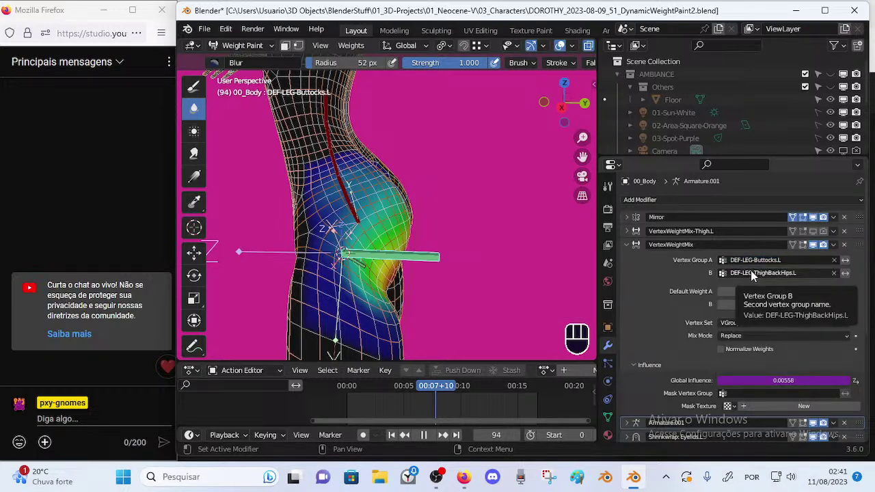
pyautogui.click(753, 272)
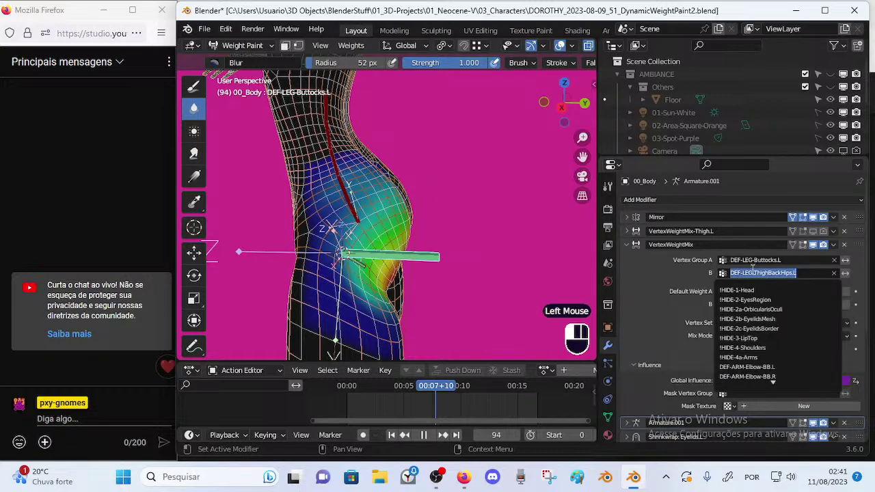
pyautogui.click(694, 268)
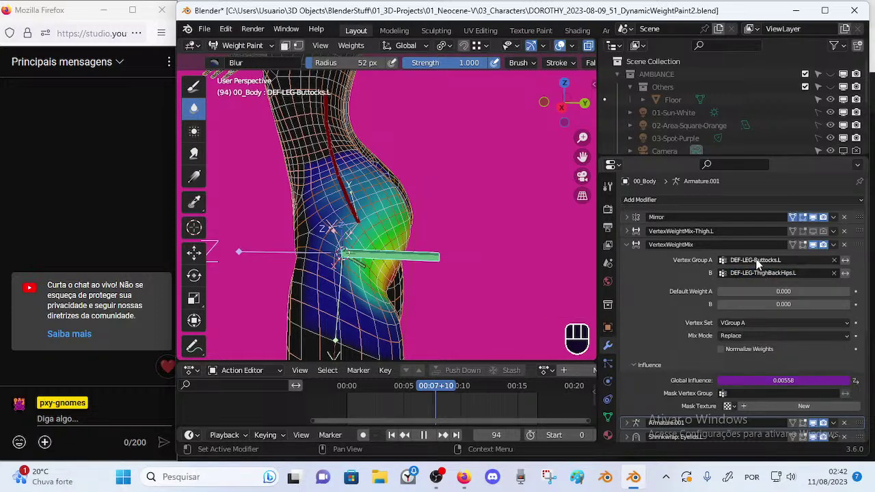
# - Examine the left buttock weights and silhouette from several angles at frames 94 and 111
pyautogui.moveTo(404, 288)
pyautogui.mouseDown(button='middle')
pyautogui.moveTo(345, 288)
pyautogui.moveTo(390, 280)
pyautogui.mouseUp(button='middle')
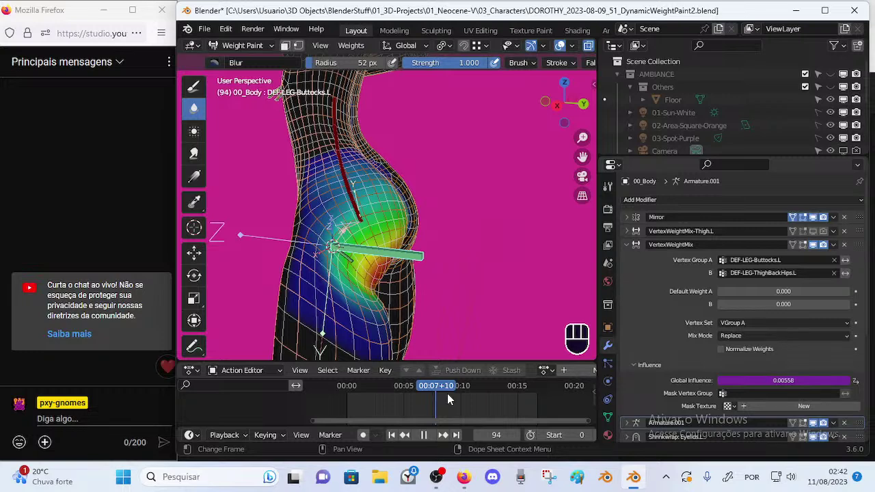
pyautogui.keyDown('ctrl'); pyautogui.moveTo(351, 188); pyautogui.dragTo(354, 289, button='middle'); pyautogui.keyUp('ctrl')
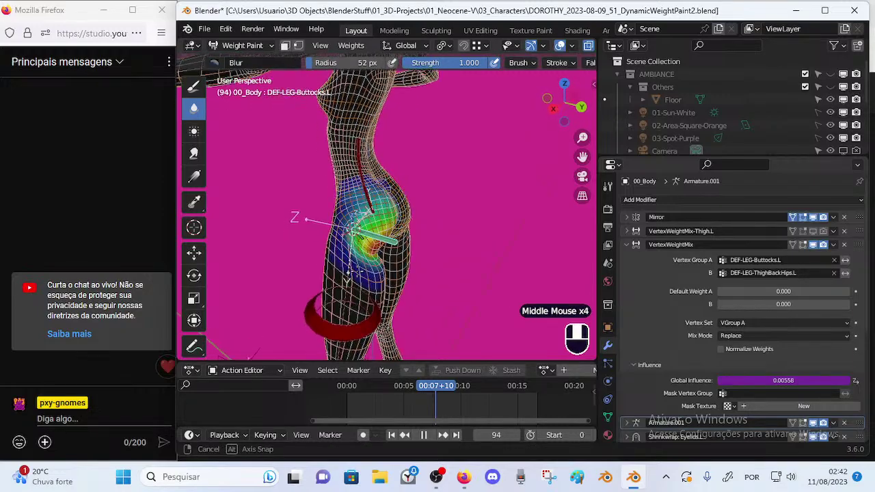
pyautogui.moveTo(441, 387); pyautogui.dragTo(452, 373)
pyautogui.moveTo(455, 312)
pyautogui.mouseDown(button='middle')
pyautogui.moveTo(394, 246)
pyautogui.moveTo(363, 236)
pyautogui.moveTo(381, 235)
pyautogui.mouseUp(button='middle')
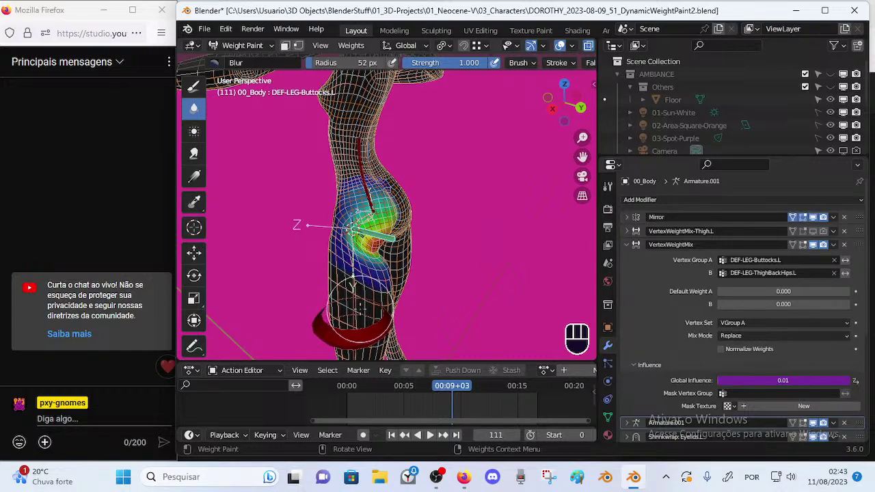
pyautogui.moveTo(368, 310)
pyautogui.mouseDown(button='middle')
pyautogui.moveTo(369, 277)
pyautogui.moveTo(394, 261)
pyautogui.moveTo(384, 281)
pyautogui.moveTo(391, 232)
pyautogui.moveTo(426, 260)
pyautogui.moveTo(396, 295)
pyautogui.moveTo(356, 283)
pyautogui.moveTo(352, 222)
pyautogui.mouseUp(button='middle')
pyautogui.moveTo(352, 222); pyautogui.dragTo(365, 265, button='middle')
pyautogui.moveTo(365, 265); pyautogui.dragTo(376, 198, button='middle')
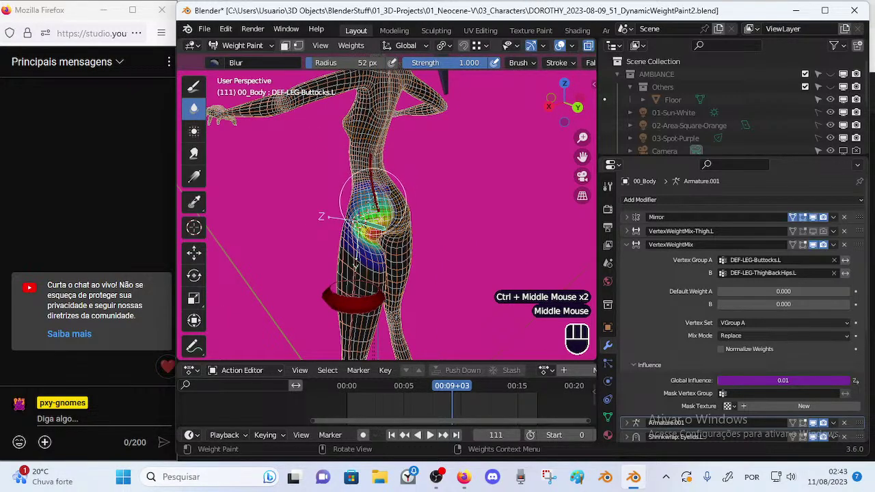
pyautogui.moveTo(366, 260); pyautogui.dragTo(363, 333, button='middle')
pyautogui.moveTo(362, 327); pyautogui.dragTo(380, 287, button='middle')
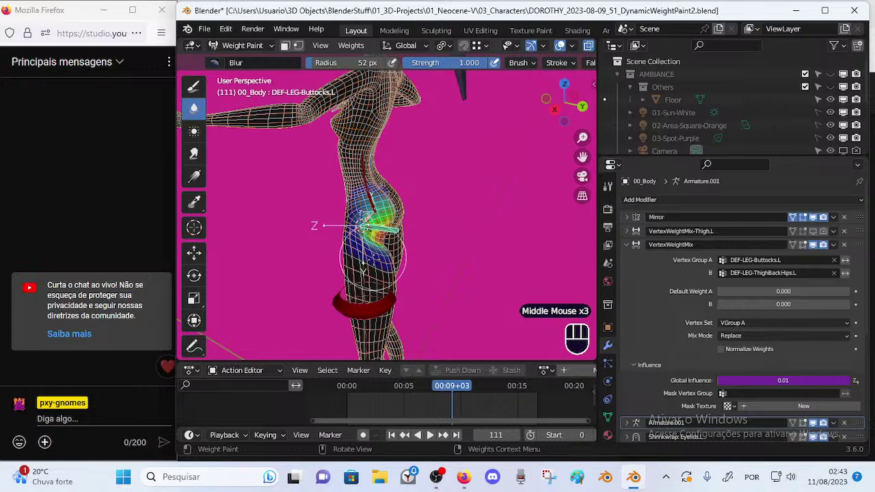
pyautogui.moveTo(352, 282); pyautogui.dragTo(330, 285, button='middle')
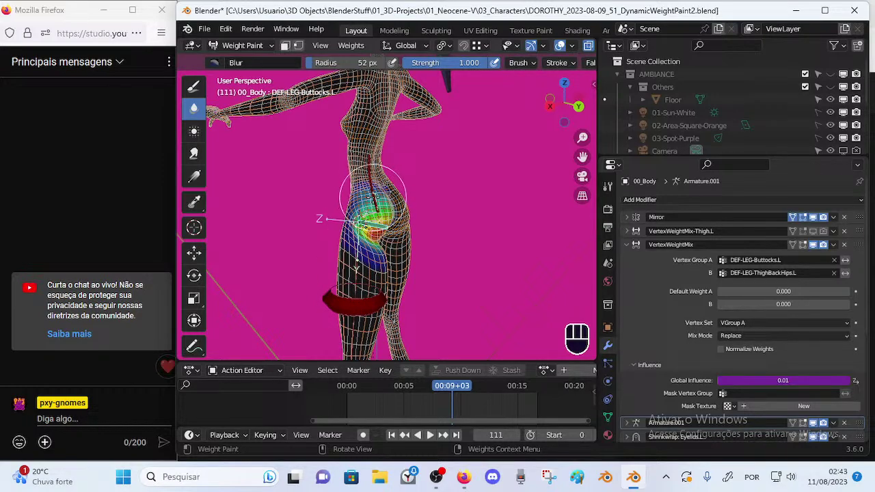
pyautogui.moveTo(387, 213)
pyautogui.mouseDown(button='middle')
pyautogui.moveTo(401, 211)
pyautogui.moveTo(386, 216)
pyautogui.moveTo(391, 270)
pyautogui.mouseUp(button='middle')
# - Check how the left hip deforms across the leg movement between frames 77 and 85
pyautogui.moveTo(451, 386); pyautogui.dragTo(420, 387)
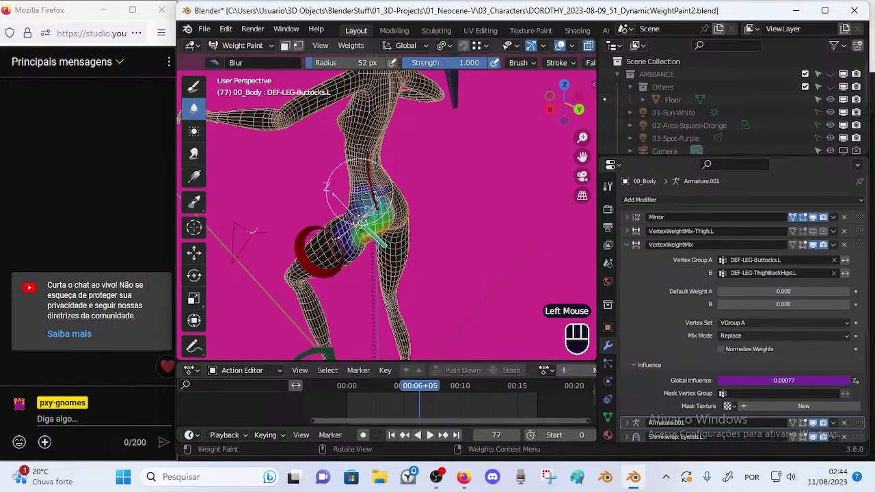
pyautogui.moveTo(366, 245); pyautogui.dragTo(333, 272, button='middle')
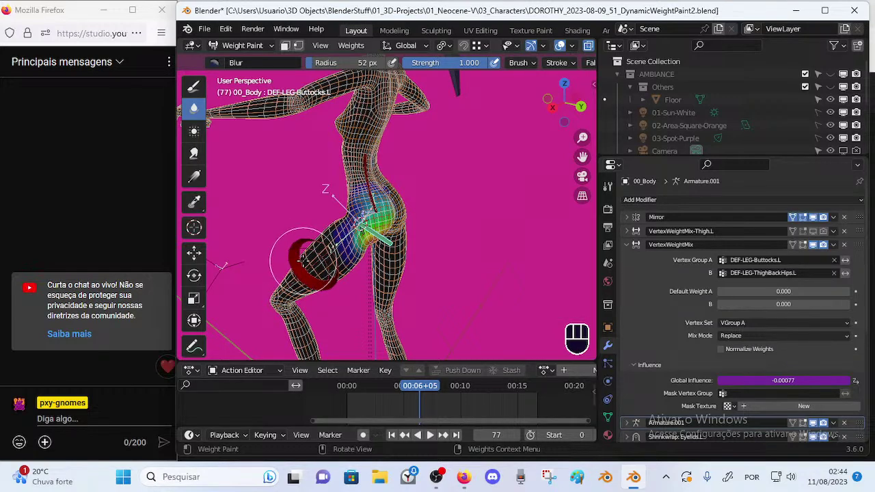
pyautogui.moveTo(412, 391)
pyautogui.mouseDown()
pyautogui.moveTo(402, 394)
pyautogui.moveTo(423, 386)
pyautogui.mouseUp()
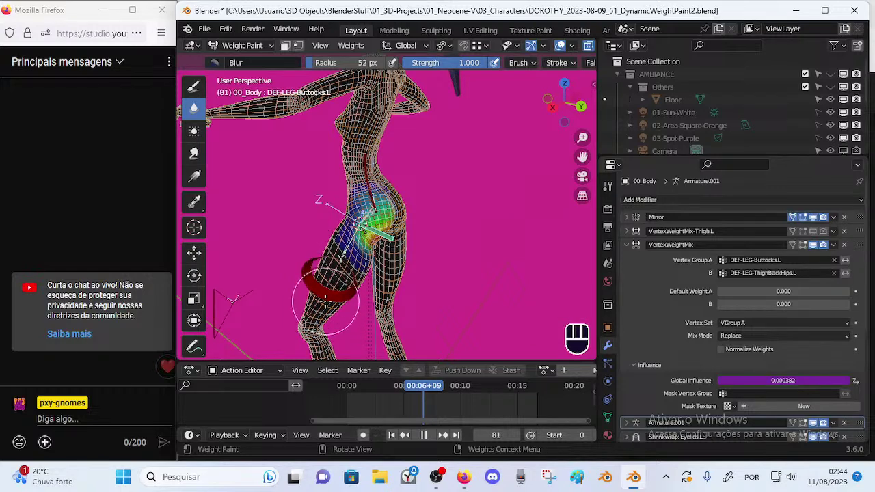
pyautogui.moveTo(431, 387)
pyautogui.mouseDown()
pyautogui.moveTo(409, 387)
pyautogui.moveTo(424, 383)
pyautogui.mouseUp()
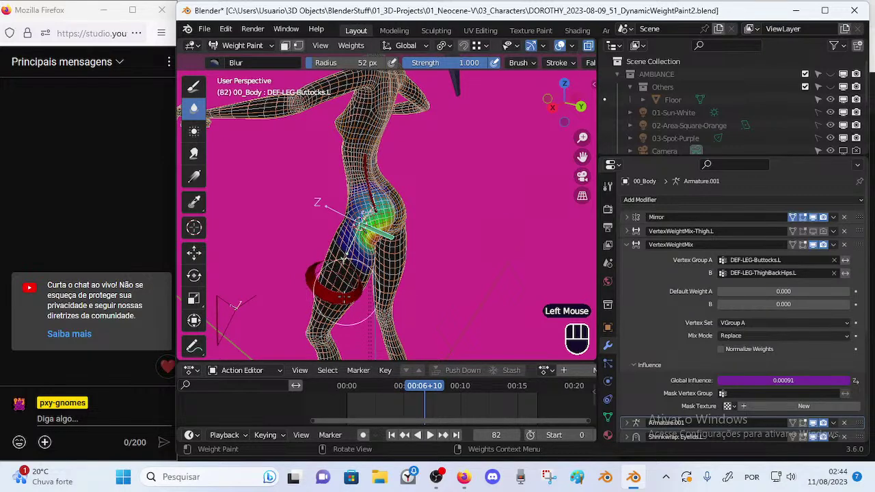
pyautogui.click(429, 435)
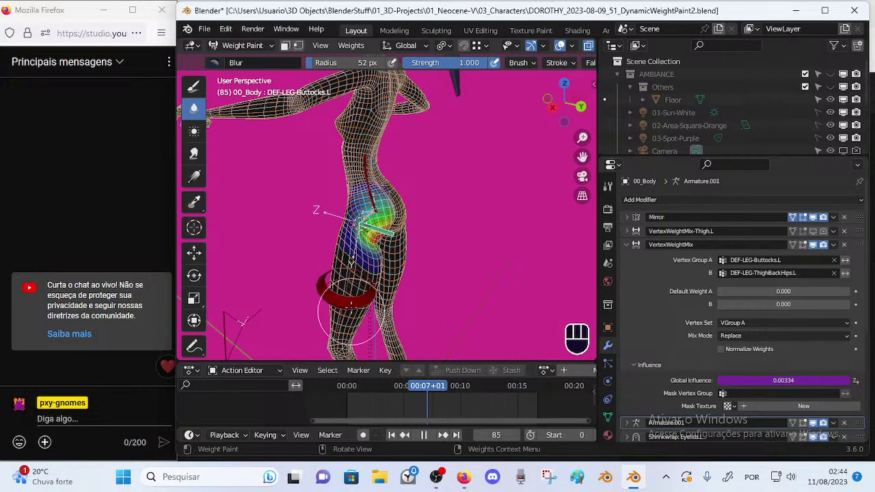
# - Inspect the left buttock weights as the leg rises to frame 176
pyautogui.moveTo(434, 395); pyautogui.dragTo(503, 388)
pyautogui.keyDown('ctrl'); pyautogui.click(369, 203); pyautogui.keyUp('ctrl')
pyautogui.keyDown('ctrl'); pyautogui.click(327, 291); pyautogui.keyUp('ctrl')
pyautogui.keyDown('ctrl'); pyautogui.click(414, 333); pyautogui.keyUp('ctrl')
pyautogui.keyDown('ctrl'); pyautogui.moveTo(510, 353); pyautogui.dragTo(515, 246, button='middle'); pyautogui.keyUp('ctrl')
pyautogui.moveTo(509, 388)
pyautogui.mouseDown()
pyautogui.moveTo(527, 386)
pyautogui.moveTo(514, 387)
pyautogui.mouseUp()
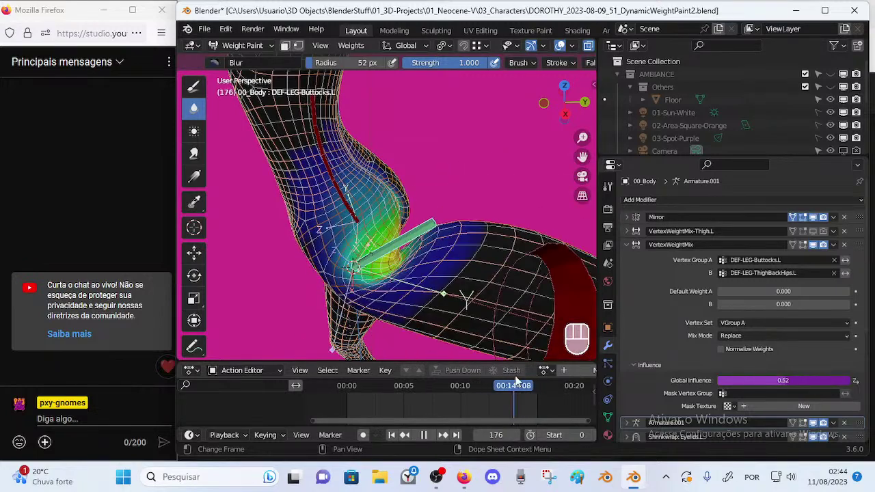
# - Set the VertexWeightMix modifier's Mix Mode to Subtract and preview the left hip between frames 187 and 170
pyautogui.click(745, 336)
pyautogui.click(752, 301)
pyautogui.moveTo(504, 386); pyautogui.dragTo(523, 371)
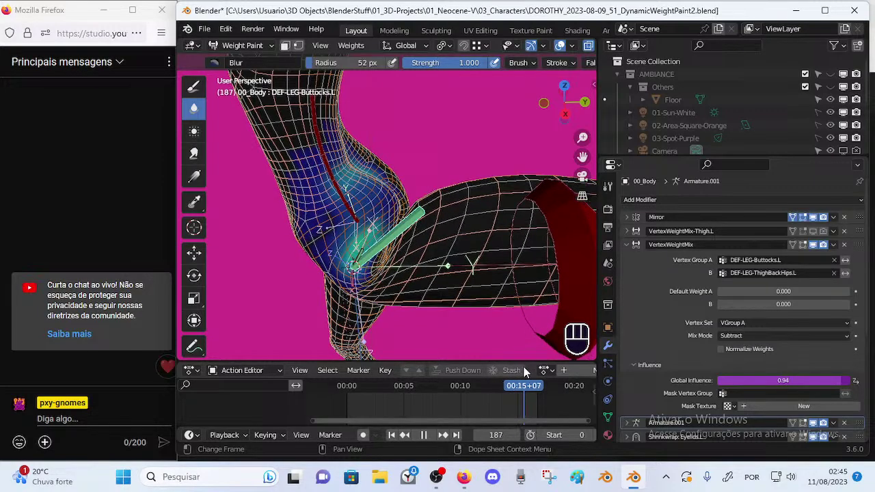
pyautogui.moveTo(369, 198); pyautogui.dragTo(352, 176, button='middle')
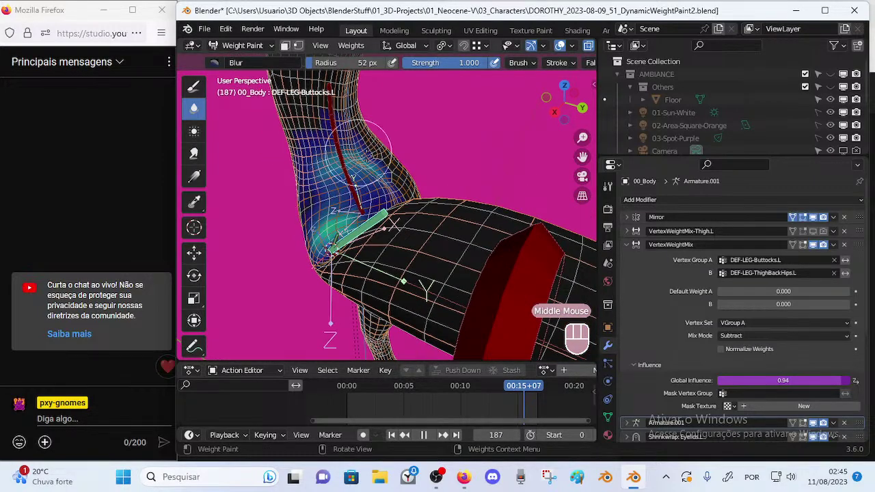
pyautogui.moveTo(350, 213); pyautogui.dragTo(380, 209, button='middle')
pyautogui.moveTo(515, 386)
pyautogui.mouseDown()
pyautogui.moveTo(483, 387)
pyautogui.moveTo(534, 375)
pyautogui.moveTo(487, 386)
pyautogui.moveTo(537, 386)
pyautogui.moveTo(449, 387)
pyautogui.moveTo(520, 387)
pyautogui.moveTo(503, 387)
pyautogui.mouseUp()
pyautogui.moveTo(409, 238); pyautogui.dragTo(370, 256, button='middle')
pyautogui.keyDown('ctrl'); pyautogui.click(365, 239); pyautogui.keyUp('ctrl')
pyautogui.moveTo(497, 389); pyautogui.dragTo(508, 387)
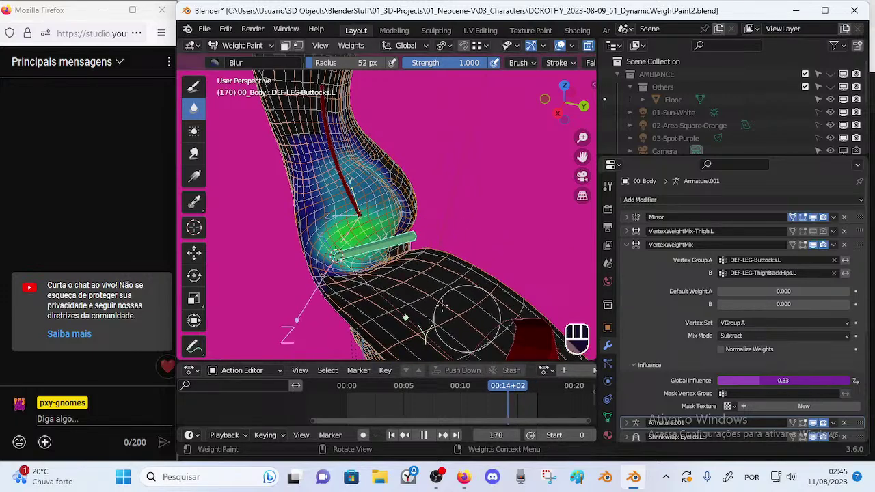
# - Make DEF-LEG-ThighBackHips.L the active group and blur its weights over the left thigh and buttock with an 85 px brush
pyautogui.keyDown('shift'); pyautogui.rightClick(352, 239); pyautogui.keyUp('shift')
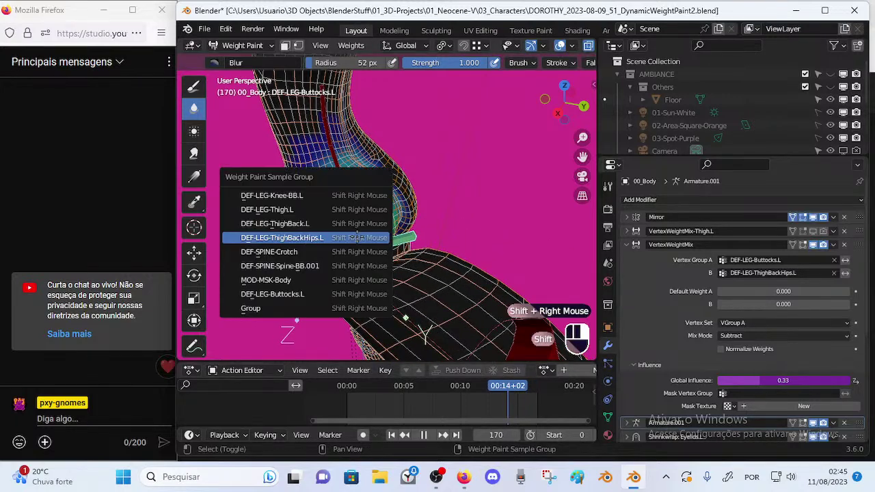
pyautogui.click(320, 235)
pyautogui.moveTo(338, 238); pyautogui.dragTo(378, 240, button='middle')
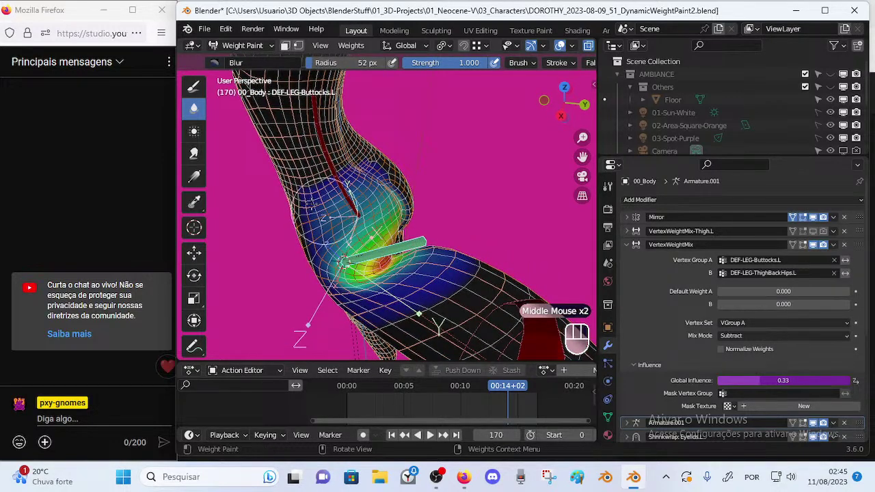
pyautogui.click(194, 86)
pyautogui.click(193, 108)
pyautogui.press('f')
pyautogui.click(388, 260)
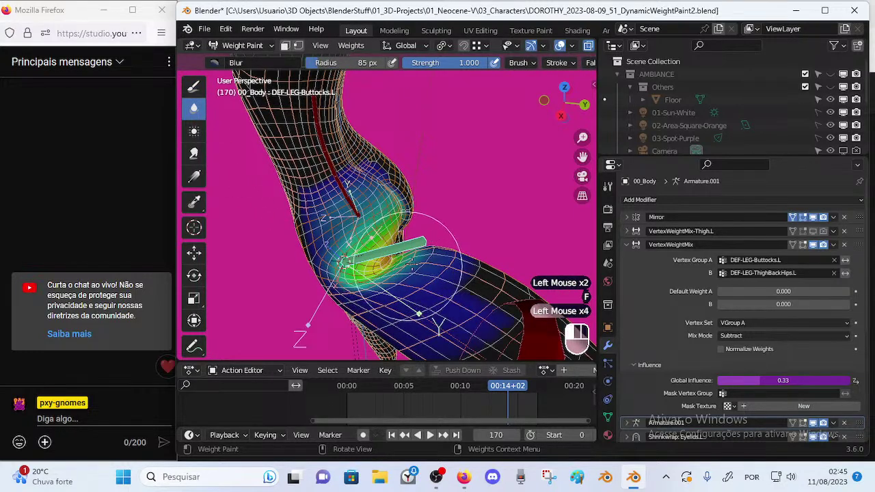
pyautogui.click(444, 287)
pyautogui.moveTo(449, 297); pyautogui.dragTo(405, 326, button='middle')
pyautogui.click(354, 223)
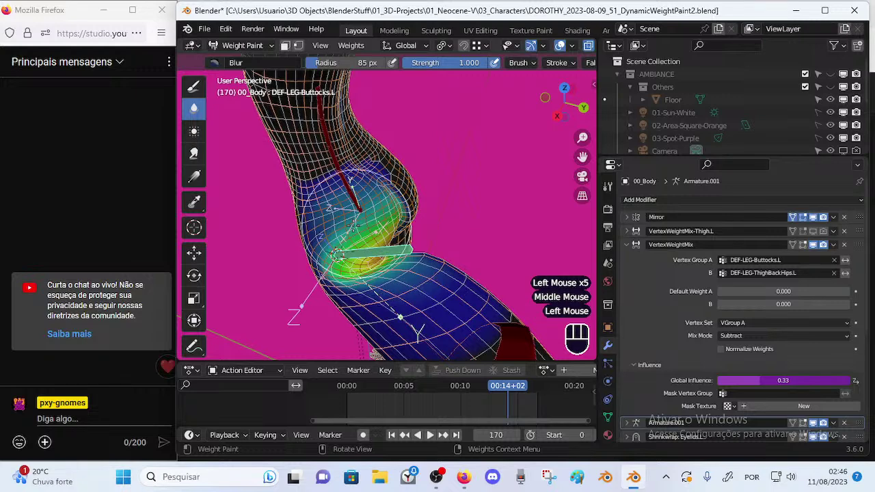
# - Reduce the Blur brush radius to 61 px and smooth the DEF-LEG-ThighBackHips.L weights around the left buttock and hip crease
pyautogui.moveTo(378, 229); pyautogui.dragTo(381, 218, button='middle')
pyautogui.press('f')
pyautogui.click(383, 217)
pyautogui.click(380, 216)
pyautogui.press('f')
pyautogui.click(384, 208)
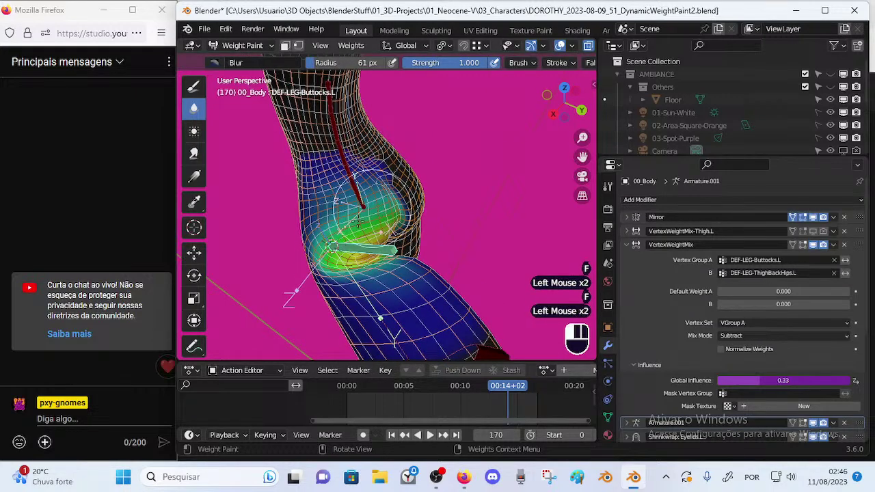
pyautogui.moveTo(329, 235)
pyautogui.mouseDown(button='middle')
pyautogui.moveTo(378, 258)
pyautogui.moveTo(380, 269)
pyautogui.moveTo(377, 250)
pyautogui.mouseUp(button='middle')
pyautogui.click(380, 258)
pyautogui.click(379, 259)
pyautogui.click(340, 305)
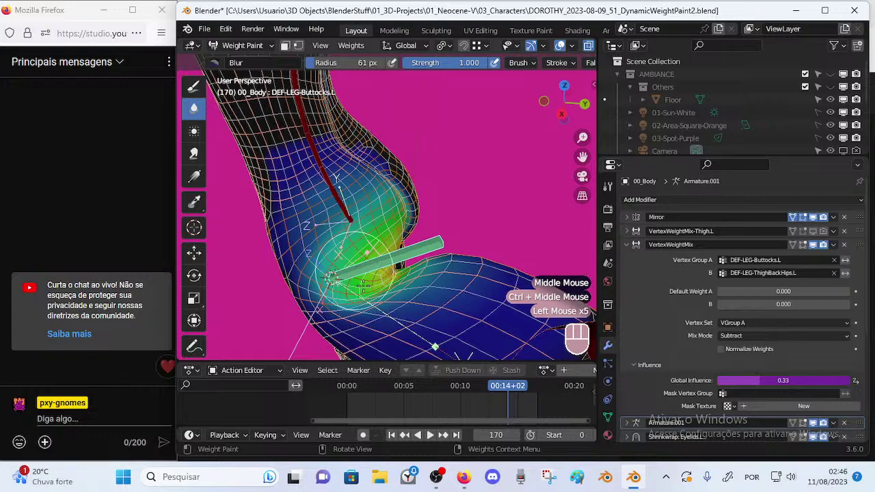
pyautogui.moveTo(365, 256); pyautogui.dragTo(326, 185, button='middle')
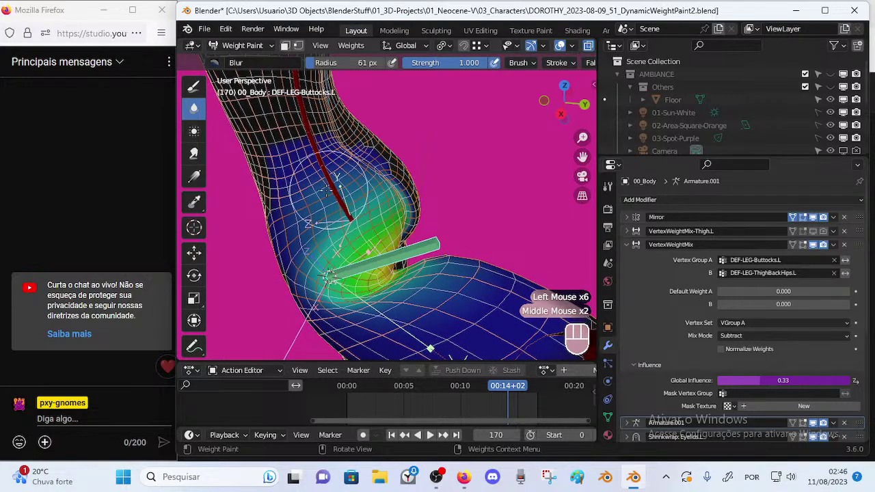
pyautogui.moveTo(321, 198); pyautogui.dragTo(357, 216, button='middle')
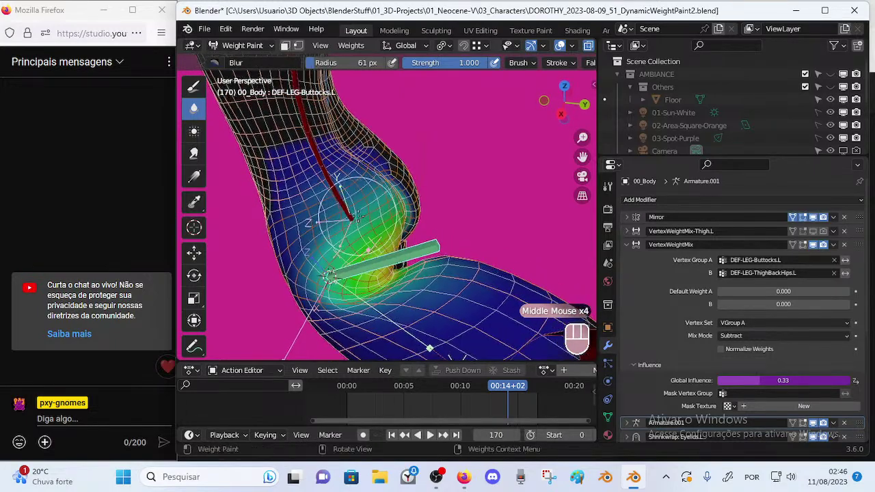
# - Blur the DEF-LEG-ThighBackHips.L weights further over the left buttock and outer hip with the 61 px brush
pyautogui.moveTo(330, 193); pyautogui.dragTo(335, 203)
pyautogui.moveTo(326, 193); pyautogui.dragTo(345, 197, button='middle')
pyautogui.moveTo(345, 198); pyautogui.dragTo(365, 189)
pyautogui.moveTo(365, 189); pyautogui.dragTo(362, 198, button='middle')
pyautogui.moveTo(362, 198); pyautogui.dragTo(362, 200)
pyautogui.moveTo(349, 192); pyautogui.dragTo(373, 201, button='middle')
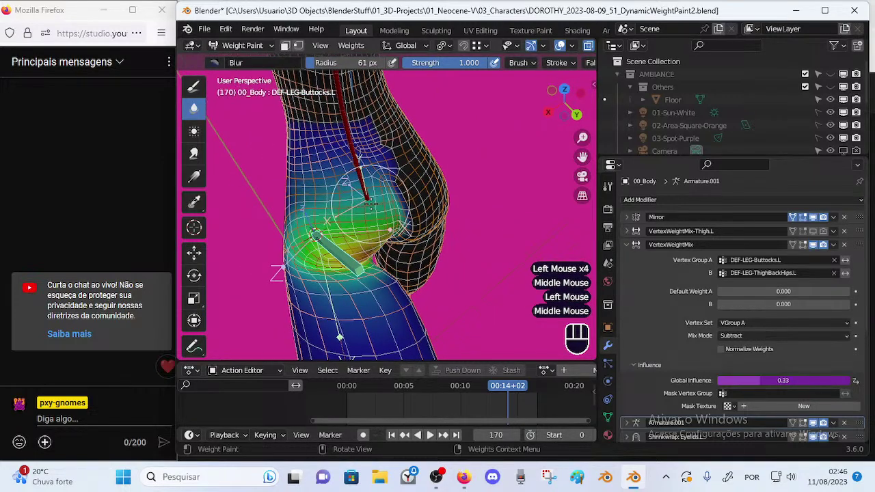
pyautogui.moveTo(374, 202); pyautogui.dragTo(378, 204)
pyautogui.moveTo(360, 195); pyautogui.dragTo(376, 195, button='middle')
# - Switch to the Draw brush and try a weight 1.000 stroke on the upper left buttock
pyautogui.click(194, 87)
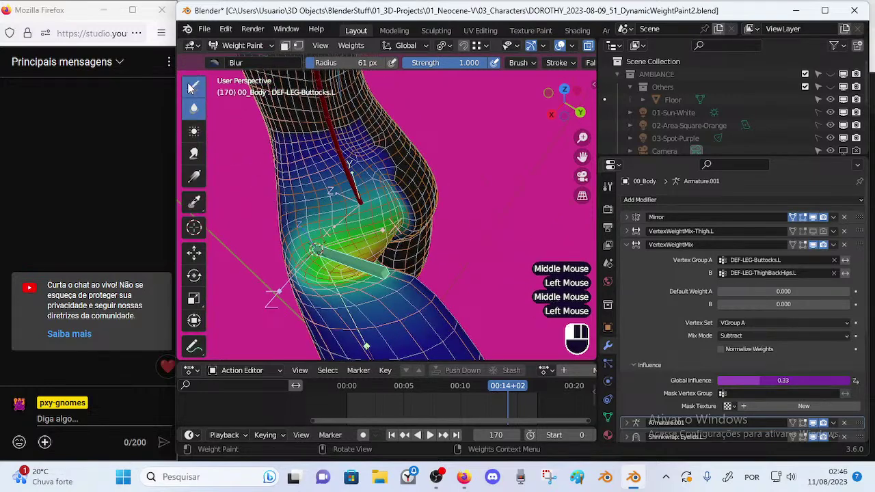
pyautogui.hotkey('ctrl', 'f')
pyautogui.click(315, 192)
pyautogui.moveTo(315, 193); pyautogui.dragTo(316, 193)
pyautogui.moveTo(316, 193); pyautogui.dragTo(360, 191, button='middle')
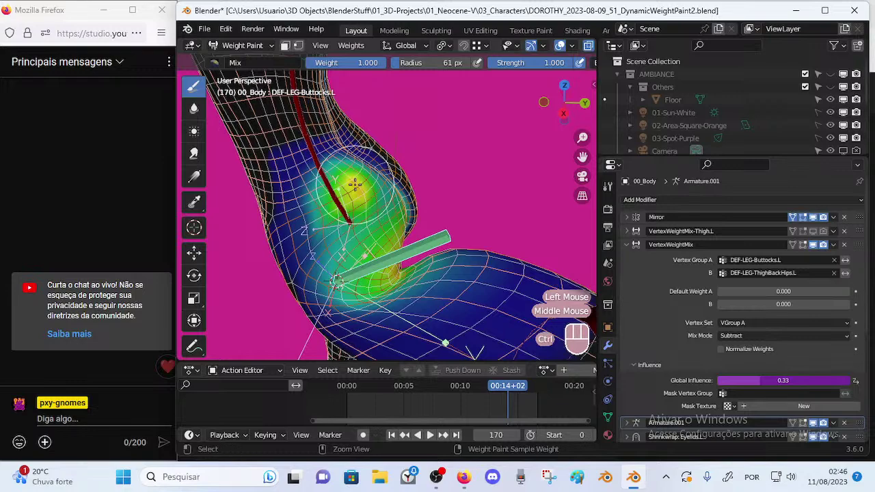
pyautogui.hotkey('ctrl', 'z')
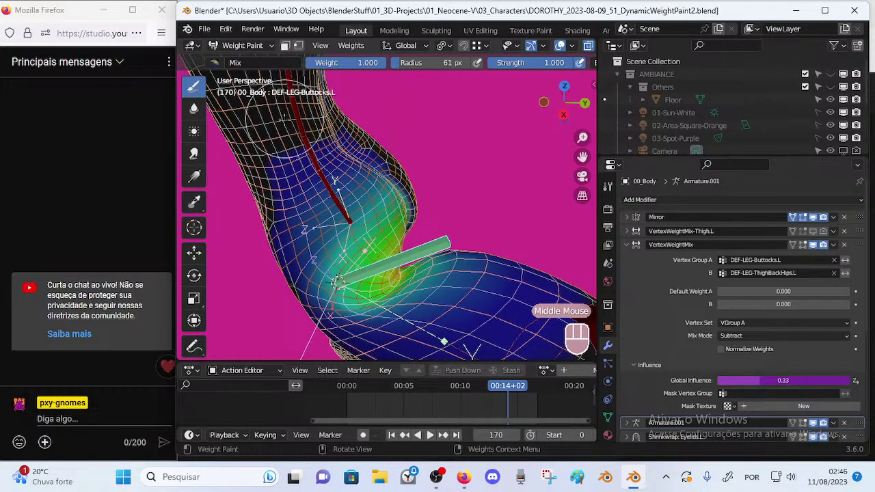
# - Reduce the Draw brush radius to 49 px over the left buttock
pyautogui.moveTo(386, 210); pyautogui.dragTo(367, 207, button='middle')
pyautogui.moveTo(367, 206)
pyautogui.mouseDown(button='middle')
pyautogui.moveTo(249, 174)
pyautogui.moveTo(312, 224)
pyautogui.mouseUp(button='middle')
pyautogui.press('f')
pyautogui.click(344, 201)
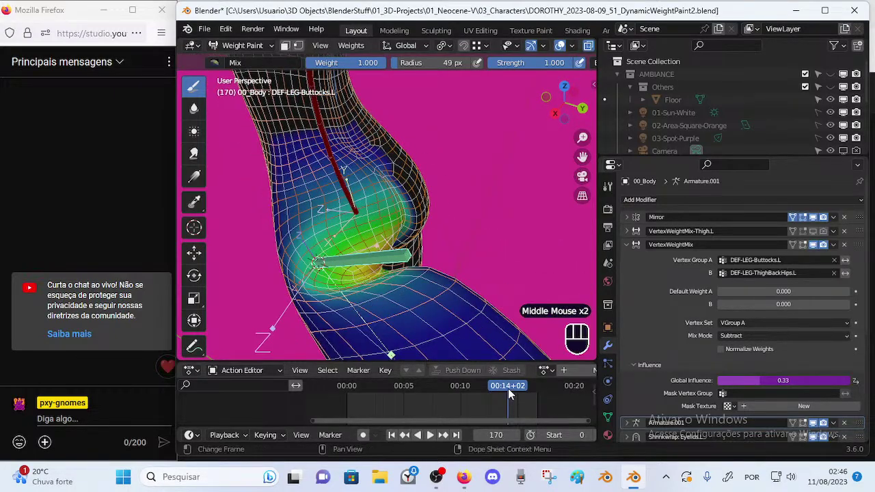
# - Show the DEF-LEG-Buttocks.L weights again and preview the leg motion between frames 196 and 157
pyautogui.moveTo(508, 393); pyautogui.dragTo(501, 394)
pyautogui.keyDown('ctrl'); pyautogui.moveTo(424, 267); pyautogui.dragTo(388, 272); pyautogui.keyUp('ctrl')
pyautogui.moveTo(503, 393); pyautogui.dragTo(533, 387)
pyautogui.moveTo(454, 292); pyautogui.dragTo(525, 273, button='middle')
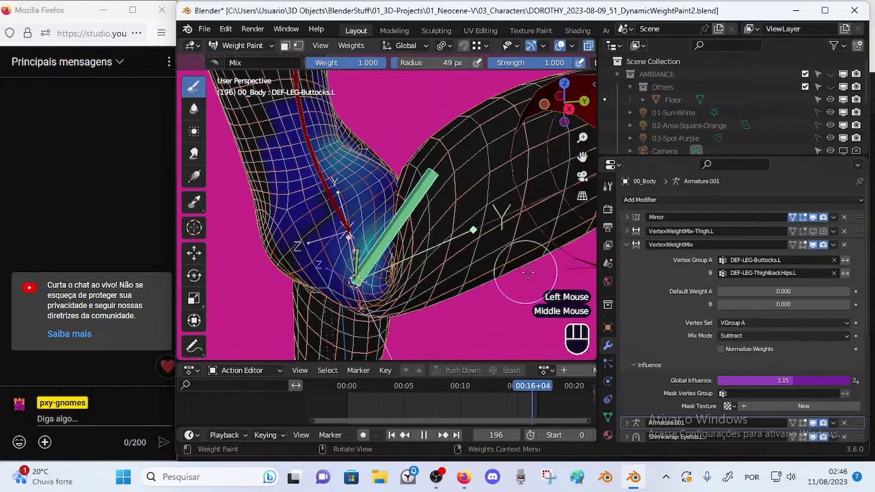
pyautogui.moveTo(520, 394); pyautogui.dragTo(492, 380)
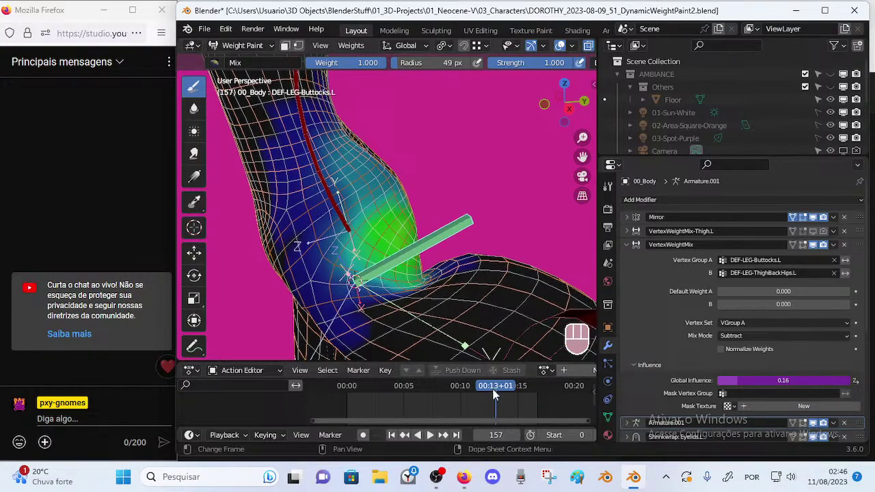
# - Examine the left hip crease from several angles while the leg rises and lowers, and undo the trial edits
pyautogui.moveTo(518, 387)
pyautogui.mouseDown()
pyautogui.moveTo(499, 386)
pyautogui.moveTo(527, 387)
pyautogui.moveTo(511, 387)
pyautogui.mouseUp()
pyautogui.moveTo(413, 266); pyautogui.dragTo(404, 277, button='middle')
pyautogui.moveTo(513, 387); pyautogui.dragTo(498, 367)
pyautogui.moveTo(498, 342); pyautogui.dragTo(465, 342, button='middle')
pyautogui.moveTo(483, 384); pyautogui.dragTo(534, 372)
pyautogui.moveTo(471, 335); pyautogui.dragTo(506, 342, button='middle')
pyautogui.moveTo(518, 389); pyautogui.dragTo(498, 386)
pyautogui.moveTo(423, 277); pyautogui.dragTo(483, 300, button='middle')
pyautogui.moveTo(499, 391)
pyautogui.mouseDown()
pyautogui.moveTo(532, 387)
pyautogui.moveTo(512, 385)
pyautogui.mouseUp()
pyautogui.hotkey('ctrl', 'z')
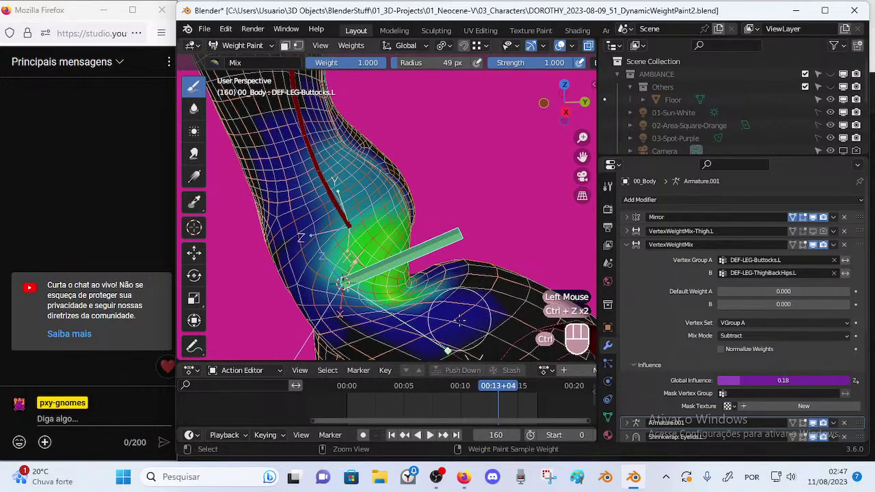
# - Paint DEF-LEG-ThighBackHips.L at weight 1.000 over the left hip and upper thigh, enlarging the Draw brush to 103 px, and preview frame 171
pyautogui.keyDown('shift'); pyautogui.rightClick(374, 248); pyautogui.keyUp('shift')
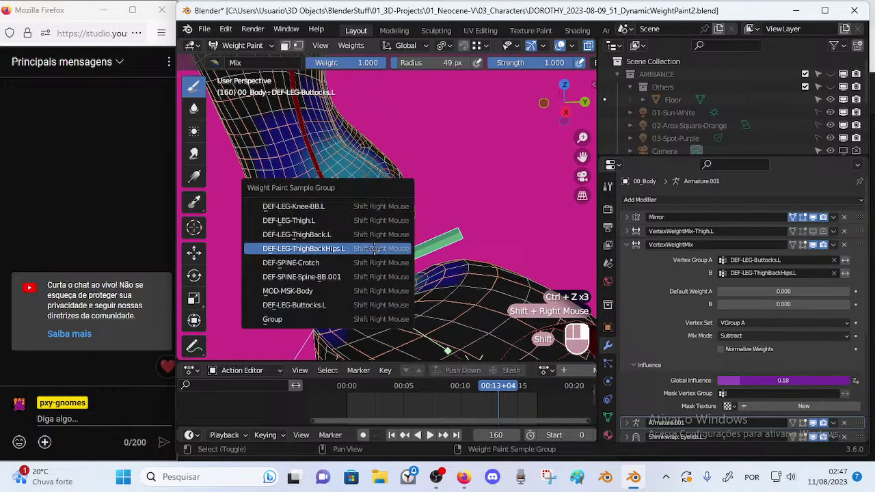
pyautogui.click(353, 248)
pyautogui.moveTo(352, 249); pyautogui.dragTo(368, 267, button='middle')
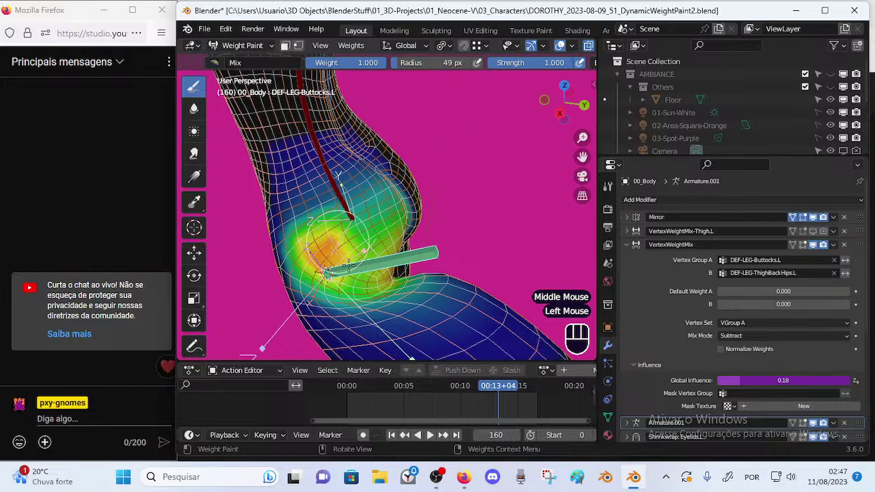
pyautogui.moveTo(321, 249); pyautogui.dragTo(453, 301, button='middle')
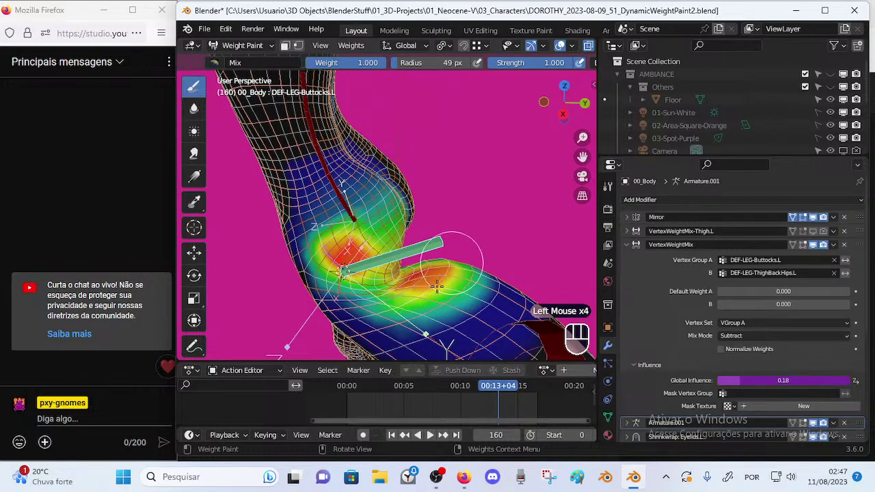
pyautogui.press('f')
pyautogui.click(465, 285)
pyautogui.click(454, 290)
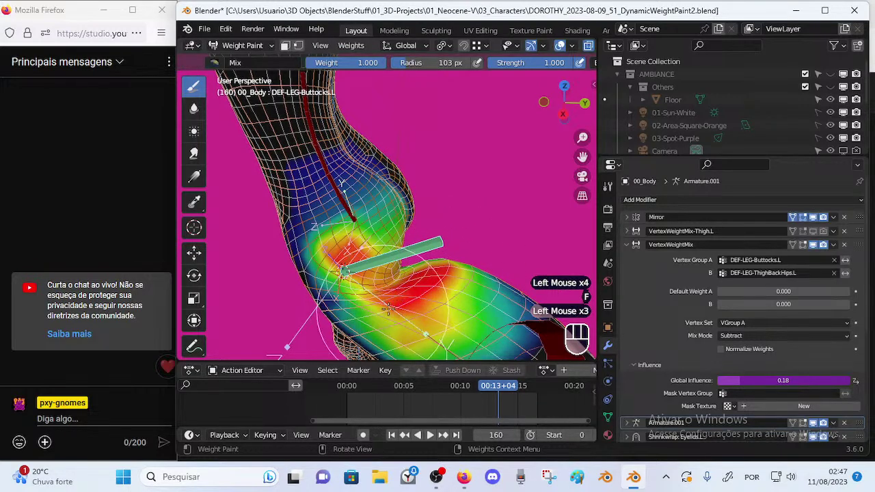
pyautogui.moveTo(469, 384)
pyautogui.mouseDown()
pyautogui.moveTo(433, 381)
pyautogui.moveTo(529, 371)
pyautogui.moveTo(485, 375)
pyautogui.moveTo(525, 363)
pyautogui.moveTo(486, 369)
pyautogui.moveTo(485, 347)
pyautogui.mouseUp()
pyautogui.moveTo(499, 387)
pyautogui.mouseDown()
pyautogui.moveTo(540, 374)
pyautogui.moveTo(503, 387)
pyautogui.moveTo(532, 384)
pyautogui.moveTo(506, 378)
pyautogui.mouseUp()
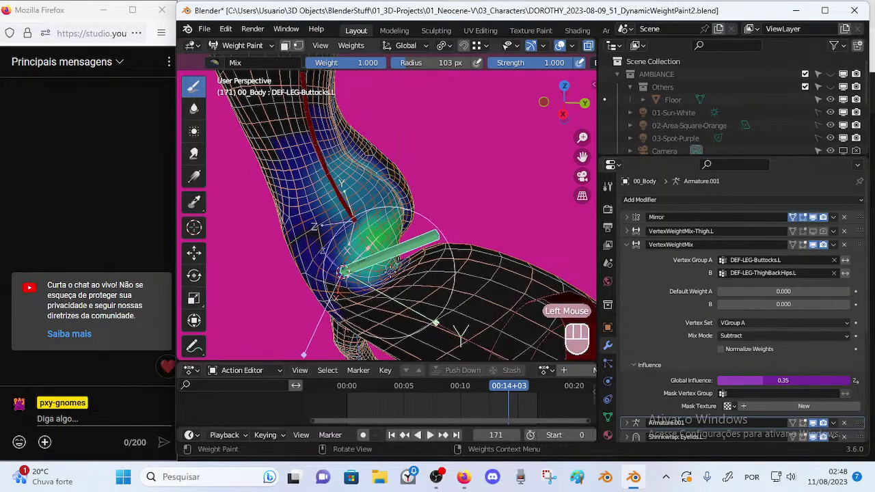
# - Make DEF-LEG-ThighBackHips.L the active group and soften its weights across the left buttock and thigh with a 182 px Smear brush
pyautogui.keyDown('shift'); pyautogui.rightClick(367, 242); pyautogui.keyUp('shift')
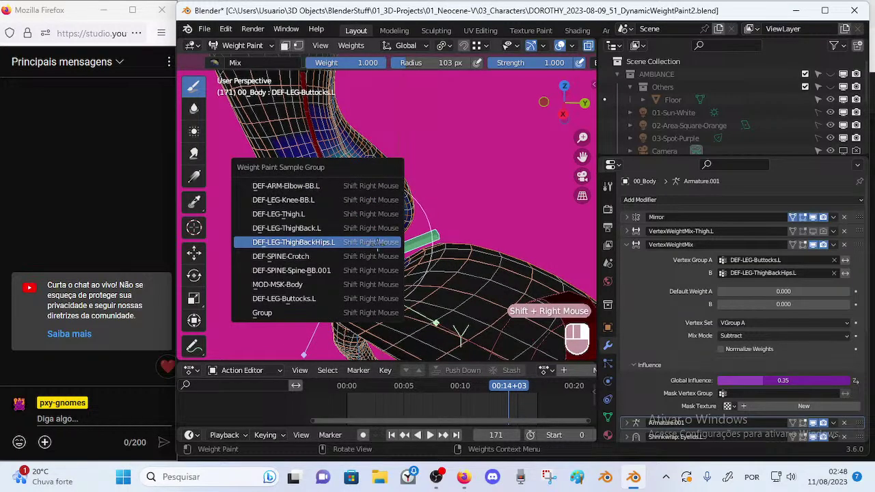
pyautogui.click(367, 242)
pyautogui.moveTo(370, 243); pyautogui.dragTo(408, 256, button='middle')
pyautogui.click(196, 157)
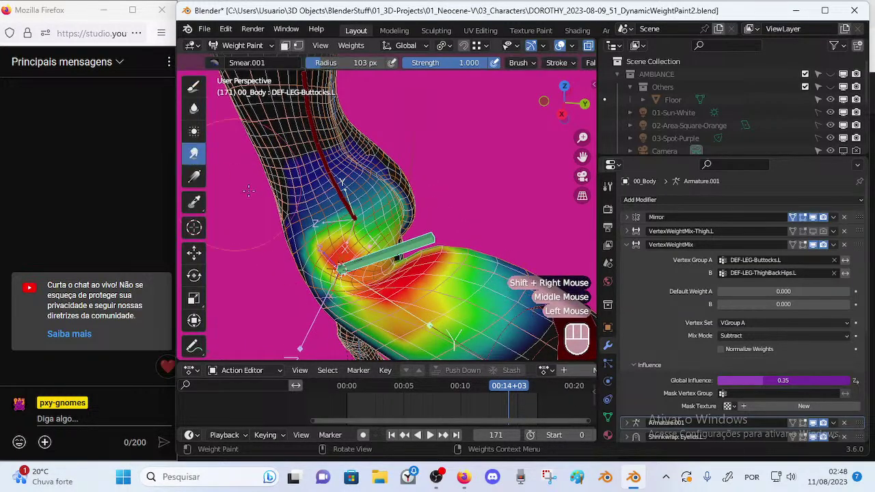
pyautogui.moveTo(469, 294)
pyautogui.mouseDown()
pyautogui.moveTo(406, 299)
pyautogui.moveTo(334, 233)
pyautogui.mouseUp()
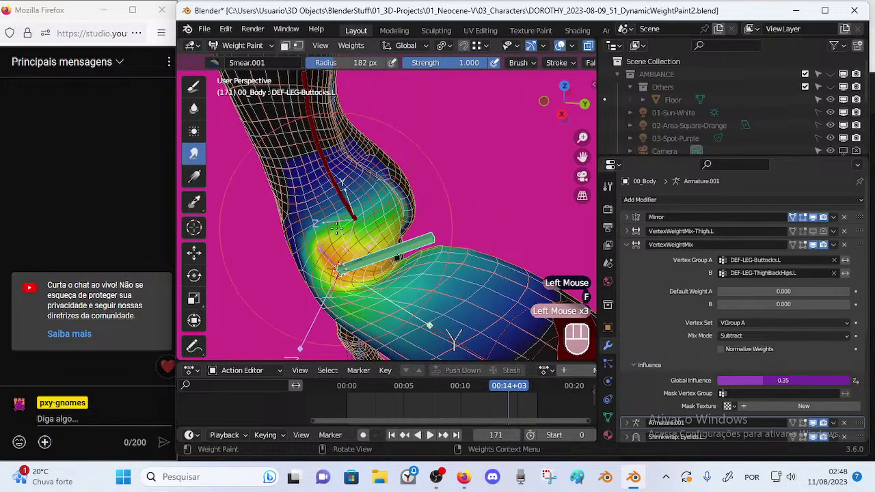
pyautogui.click(386, 204)
pyautogui.moveTo(383, 199); pyautogui.dragTo(387, 292, button='middle')
pyautogui.click(387, 293)
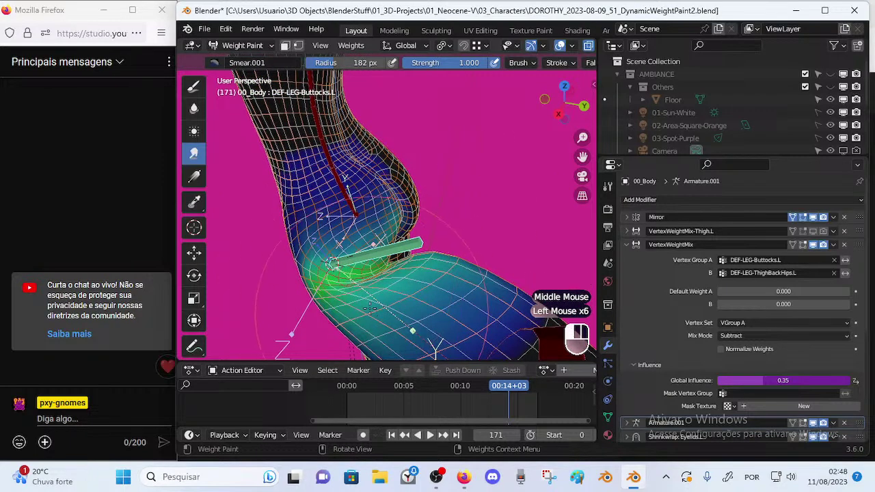
pyautogui.moveTo(373, 314); pyautogui.dragTo(404, 267, button='middle')
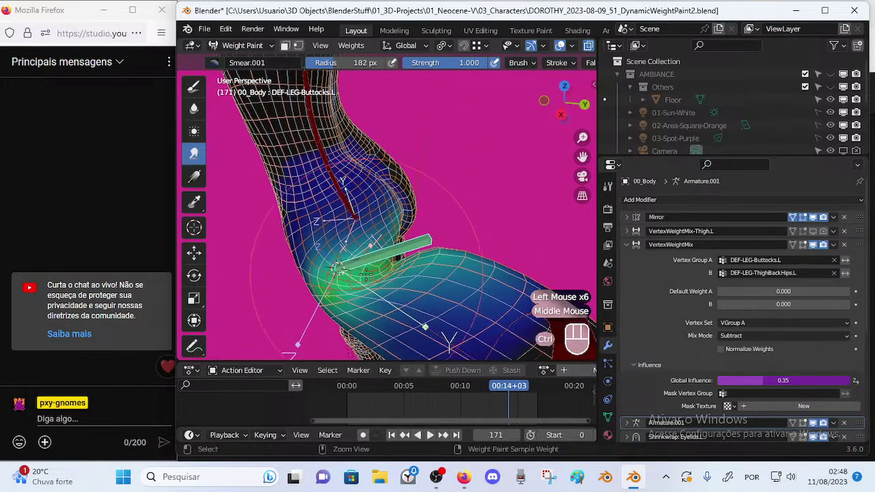
# - Show the DEF-LEG-Buttocks.L weights again and check the left hip deformation back to frame 163
pyautogui.keyDown('ctrl'); pyautogui.click(370, 255); pyautogui.keyUp('ctrl')
pyautogui.moveTo(517, 390); pyautogui.dragTo(524, 356)
pyautogui.moveTo(484, 267); pyautogui.dragTo(443, 275, button='middle')
pyautogui.moveTo(502, 385)
pyautogui.mouseDown()
pyautogui.moveTo(483, 386)
pyautogui.moveTo(514, 385)
pyautogui.moveTo(473, 387)
pyautogui.moveTo(515, 379)
pyautogui.moveTo(485, 384)
pyautogui.moveTo(512, 381)
pyautogui.moveTo(501, 380)
pyautogui.mouseUp()
pyautogui.moveTo(501, 380); pyautogui.dragTo(498, 377, button='middle')
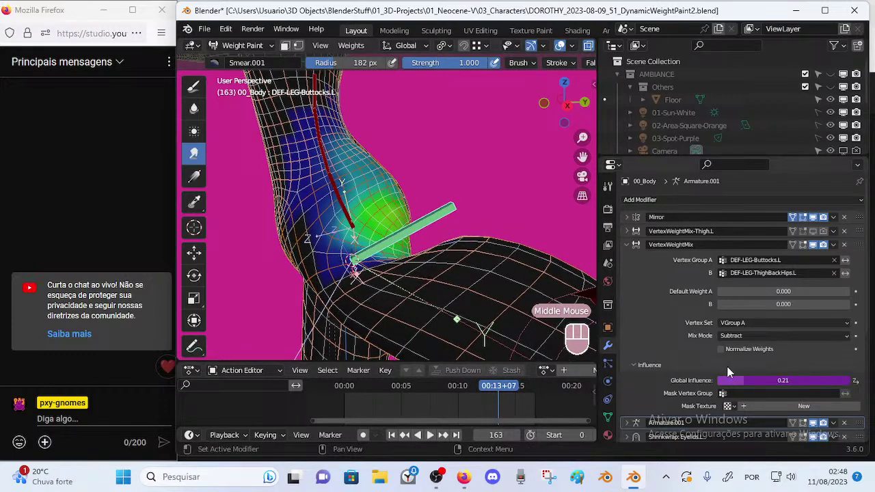
# - Try the Replace and Multiply mix modes on the VertexWeightMix modifier and preview the leg motion around frame 146
pyautogui.click(738, 329)
pyautogui.click(743, 327)
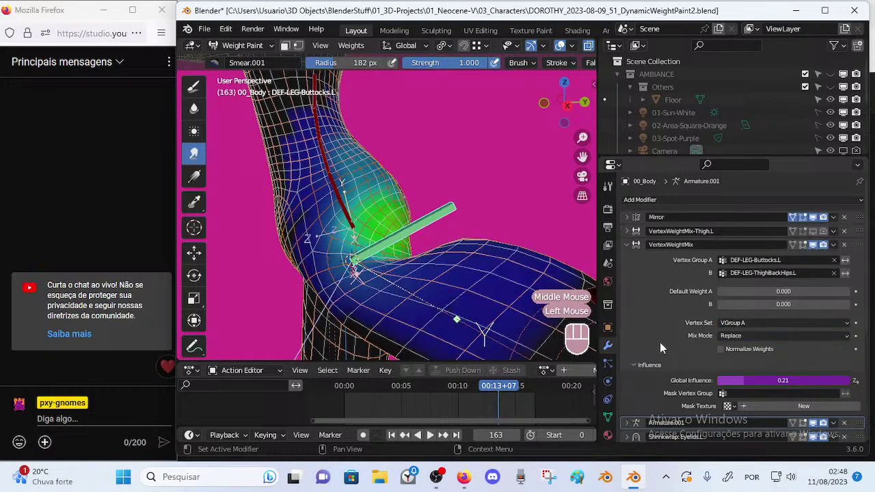
pyautogui.moveTo(497, 387)
pyautogui.mouseDown()
pyautogui.moveTo(527, 385)
pyautogui.moveTo(483, 386)
pyautogui.moveTo(531, 387)
pyautogui.moveTo(483, 386)
pyautogui.mouseUp()
pyautogui.click(733, 337)
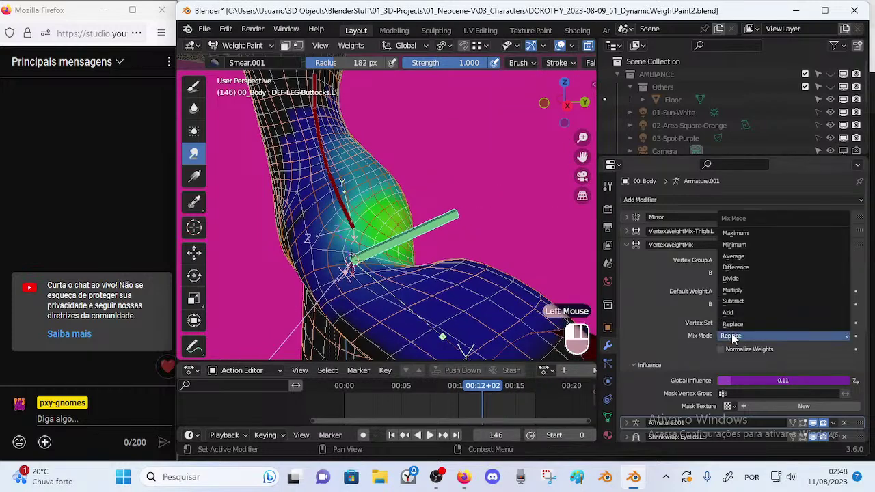
pyautogui.click(735, 292)
pyautogui.moveTo(462, 389); pyautogui.dragTo(482, 370)
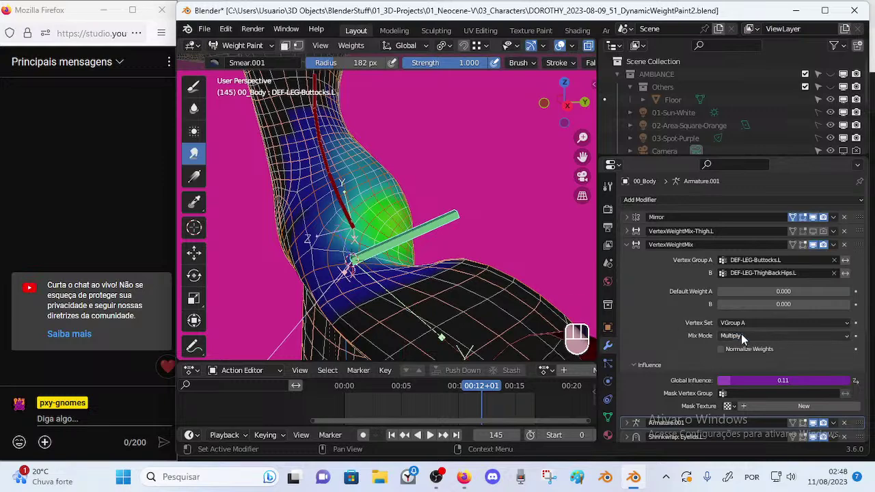
# - Try the Add mix mode on the VertexWeightMix modifier and preview the leg motion back to frame 121
pyautogui.click(742, 333)
pyautogui.click(742, 312)
pyautogui.moveTo(498, 382); pyautogui.dragTo(447, 380)
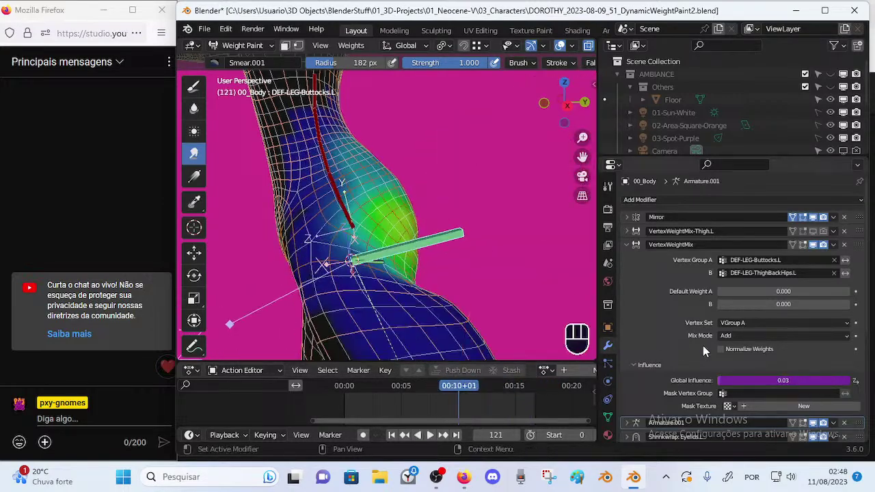
# - Try Normalize Weights with the Add mix mode, comparing the buttock deformation with it on and off
pyautogui.click(743, 333)
pyautogui.click(743, 334)
pyautogui.click(735, 349)
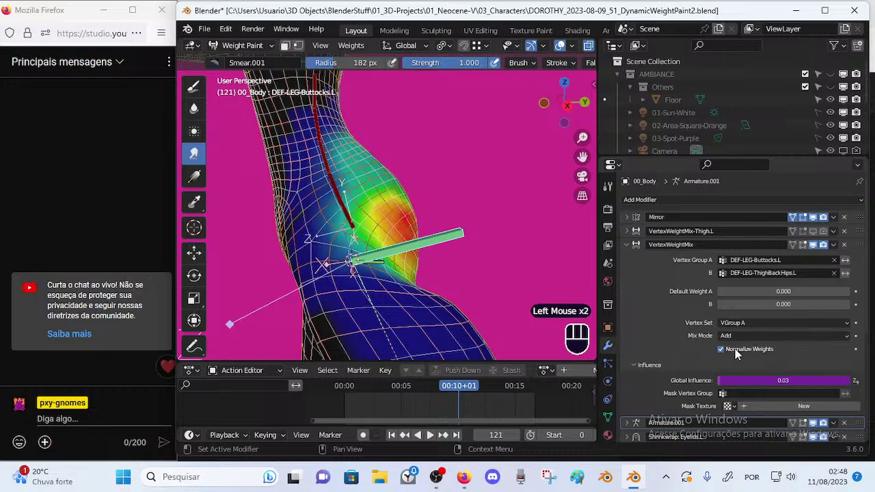
pyautogui.moveTo(452, 387); pyautogui.dragTo(479, 384)
pyautogui.click(721, 349)
pyautogui.click(720, 350)
pyautogui.click(719, 349)
pyautogui.moveTo(489, 391)
pyautogui.mouseDown()
pyautogui.moveTo(443, 386)
pyautogui.moveTo(513, 387)
pyautogui.moveTo(456, 387)
pyautogui.moveTo(477, 387)
pyautogui.mouseUp()
# - Try the Difference mix mode on the VertexWeightMix modifier and preview the leg motion back to frame 122
pyautogui.click(747, 336)
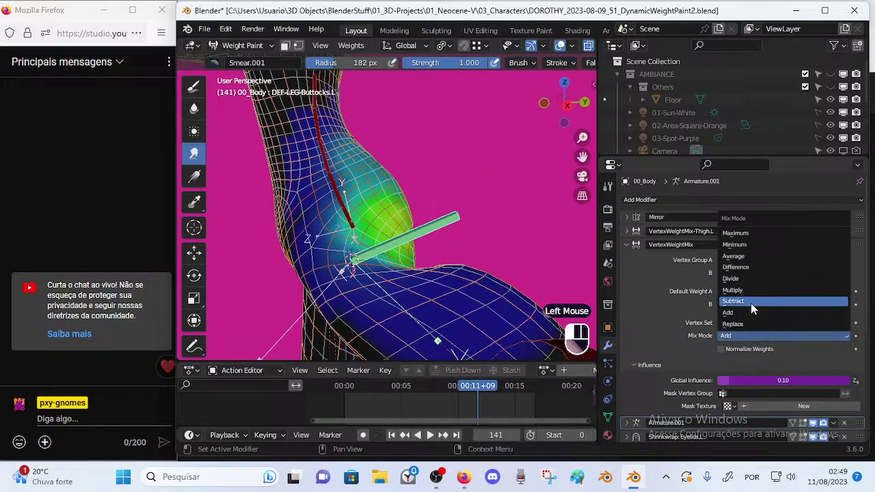
pyautogui.click(736, 268)
pyautogui.press('space')
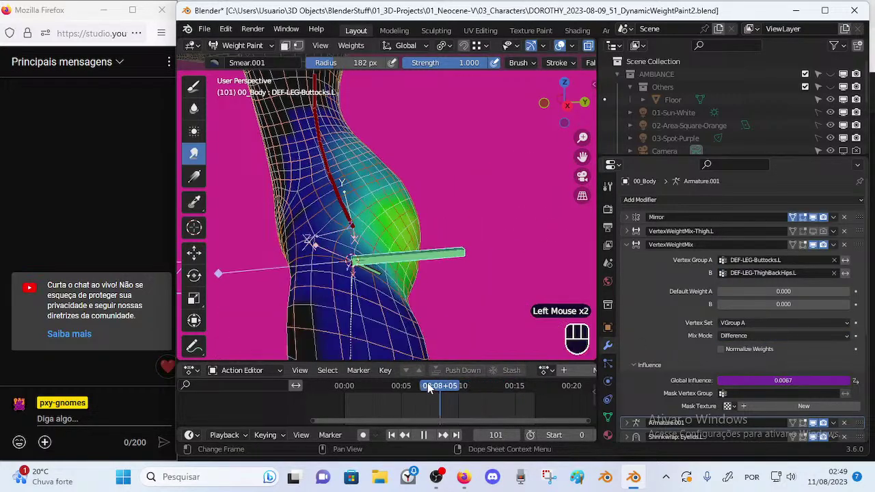
pyautogui.moveTo(540, 372); pyautogui.dragTo(459, 381)
# - Try the Average mix mode on the VertexWeightMix modifier and preview the leg motion up to frame 159
pyautogui.click(741, 335)
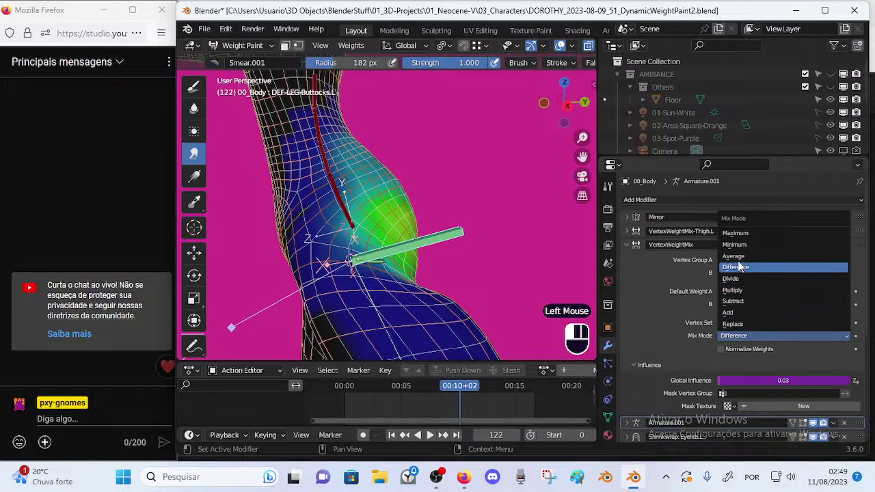
pyautogui.click(734, 256)
pyautogui.moveTo(458, 381); pyautogui.dragTo(489, 361)
pyautogui.click(741, 336)
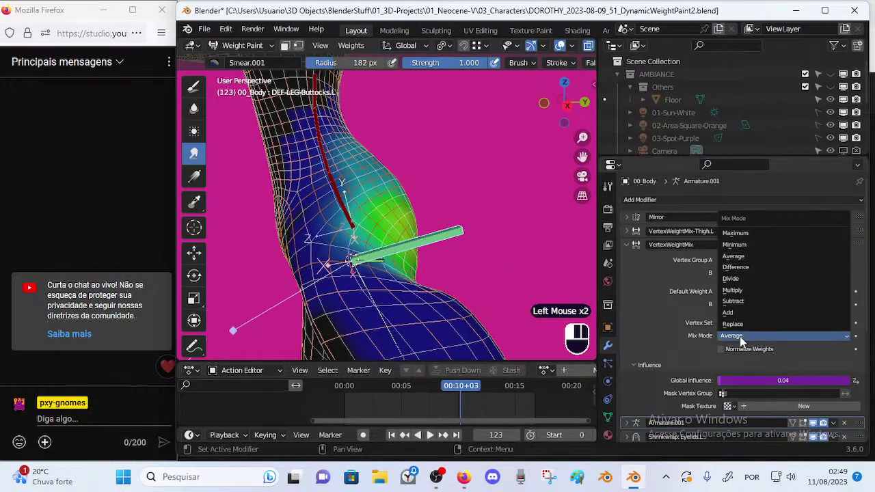
pyautogui.moveTo(462, 386); pyautogui.dragTo(483, 373)
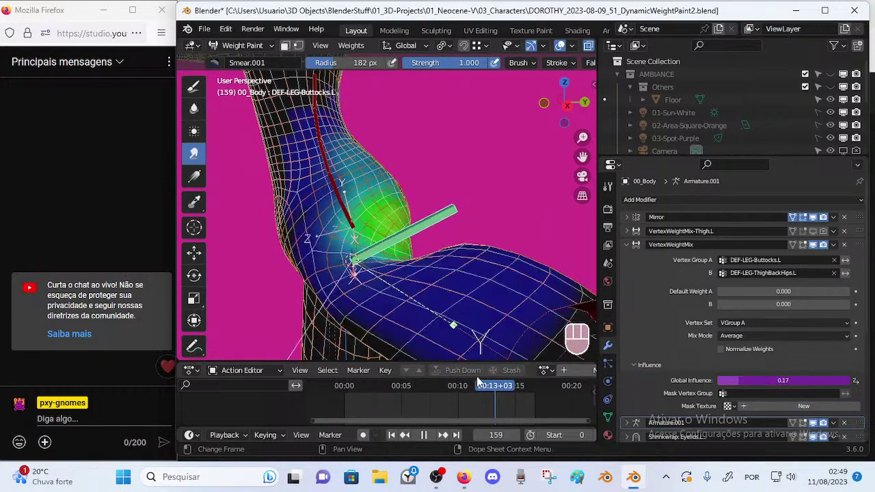
# - Try the Maximum and Minimum mix modes on the VertexWeightMix modifier while previewing the leg motion
pyautogui.click(742, 338)
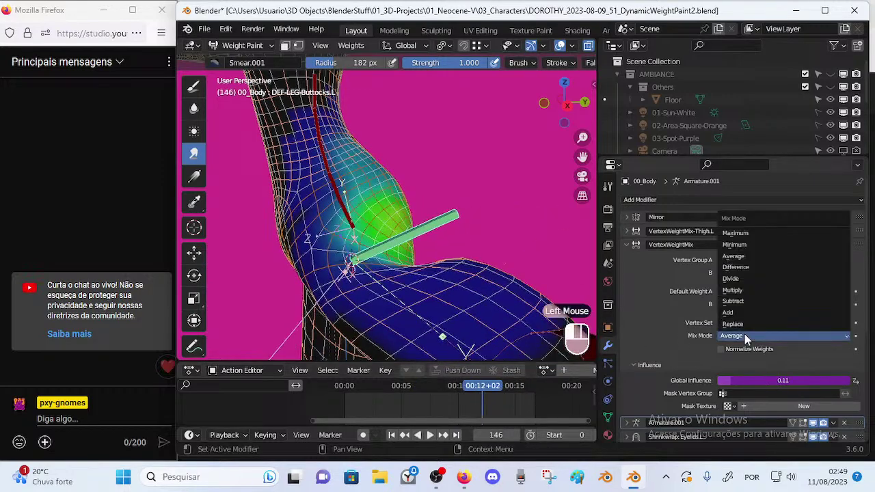
pyautogui.click(757, 234)
pyautogui.moveTo(473, 388); pyautogui.dragTo(489, 382)
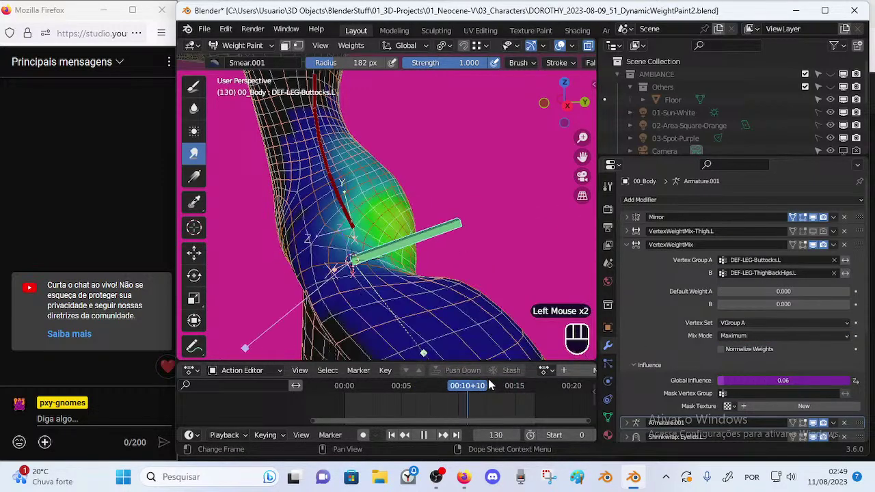
pyautogui.click(746, 337)
pyautogui.click(749, 249)
pyautogui.press('space')
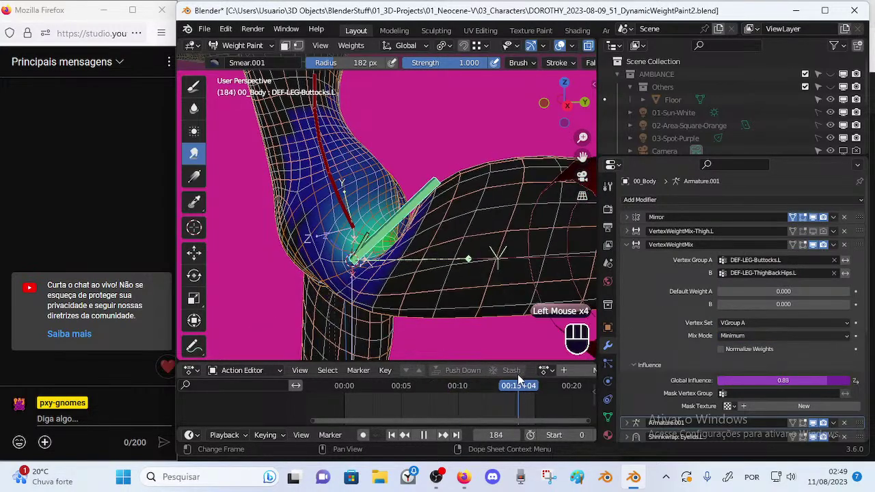
pyautogui.press('space')
# - Set the VertexWeightMix modifier's Mix Mode to Replace and inspect the left buttock from behind at frame 99
pyautogui.click(742, 337)
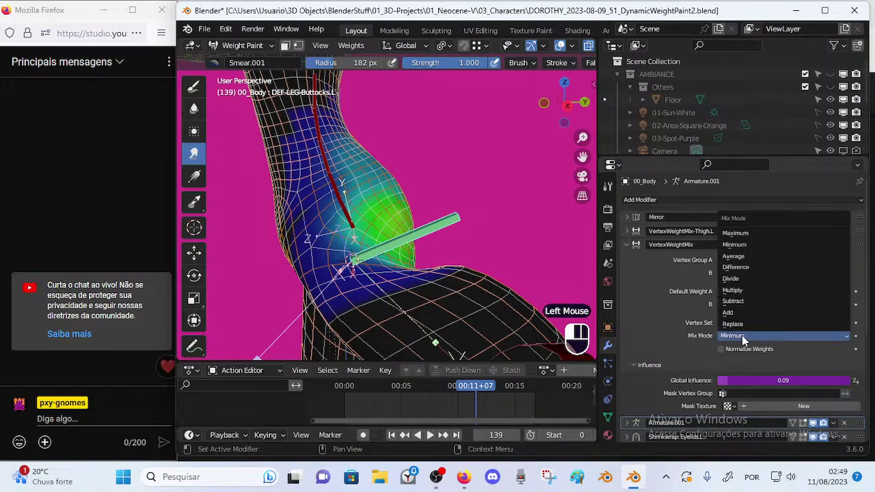
pyautogui.click(743, 325)
pyautogui.moveTo(482, 386); pyautogui.dragTo(439, 384)
pyautogui.moveTo(482, 308); pyautogui.dragTo(378, 327, button='middle')
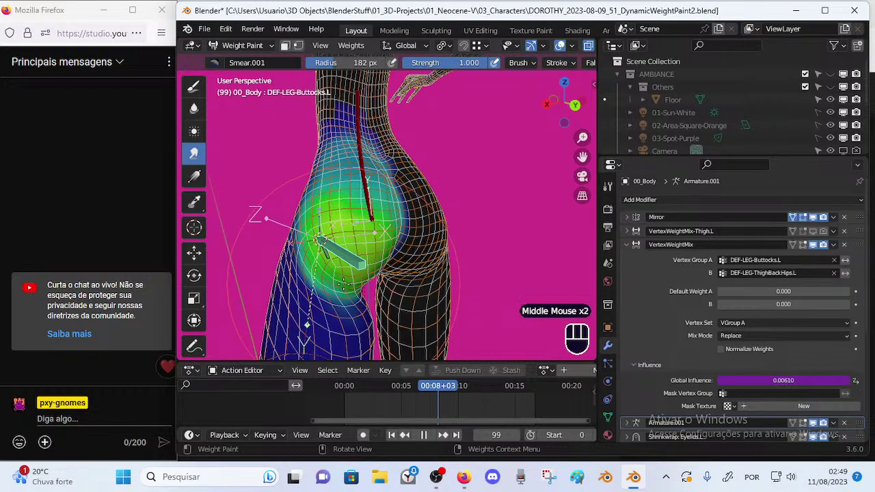
pyautogui.moveTo(354, 282); pyautogui.dragTo(363, 283, button='middle')
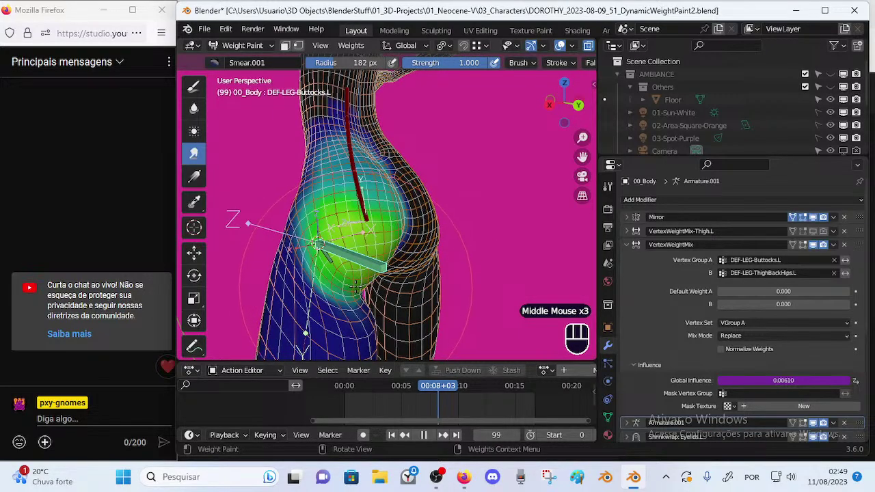
# - Switch from smearing to the Draw tool with the Subtract brush for the DEF-LEG-Buttocks.L vertex group
pyautogui.keyDown('shift'); pyautogui.rightClick(353, 280); pyautogui.keyUp('shift')
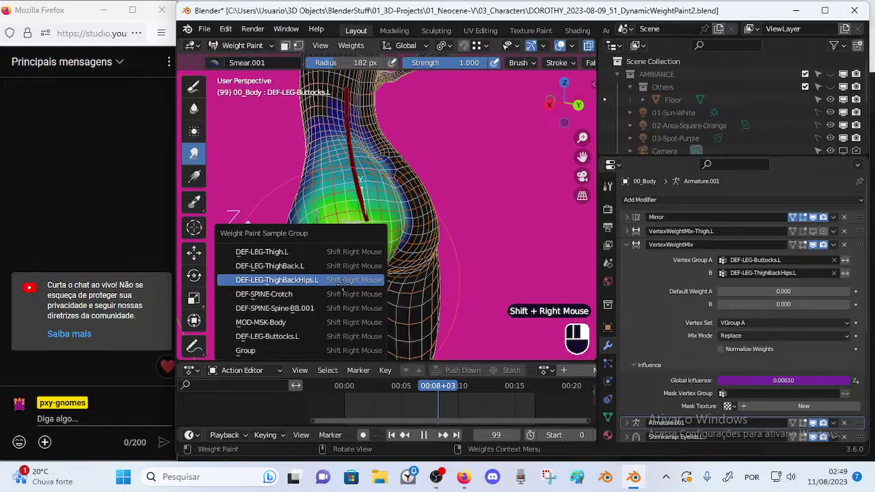
pyautogui.moveTo(321, 281)
pyautogui.mouseDown(button='middle')
pyautogui.moveTo(318, 244)
pyautogui.moveTo(414, 318)
pyautogui.mouseUp(button='middle')
pyautogui.click(194, 87)
pyautogui.moveTo(319, 205)
pyautogui.keyDown('ctrl'); pyautogui.mouseDown(button='middle')
pyautogui.moveTo(319, 236)
pyautogui.moveTo(330, 249)
pyautogui.mouseUp(button='middle'); pyautogui.keyUp('ctrl')
pyautogui.click(195, 155)
pyautogui.click(195, 88)
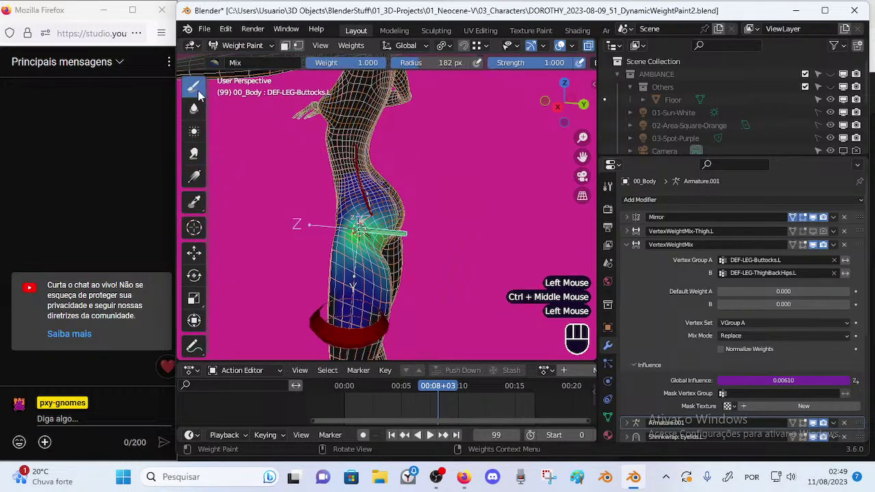
pyautogui.click(195, 154)
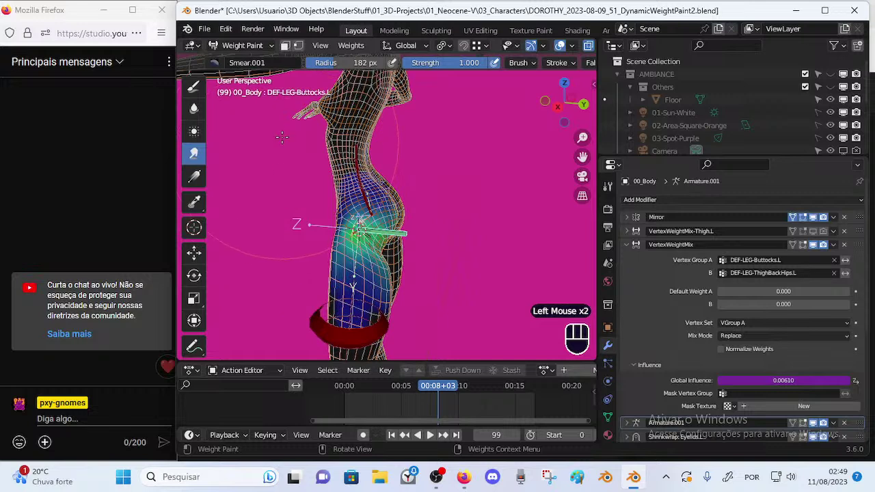
pyautogui.click(199, 93)
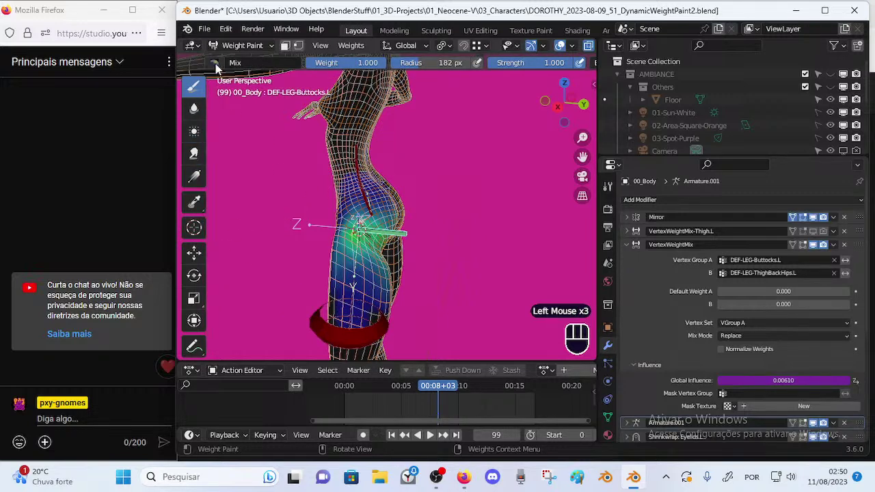
pyautogui.click(216, 63)
pyautogui.click(540, 101)
# - Erase the DEF-LEG-Buttocks.L weights around the left hip, buttock and upper thigh at frame 99
pyautogui.moveTo(344, 301); pyautogui.dragTo(335, 270)
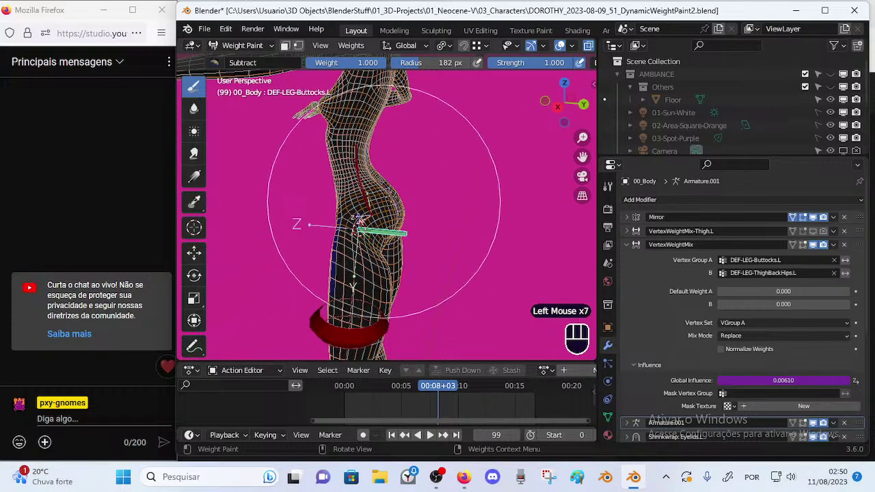
pyautogui.moveTo(379, 208); pyautogui.dragTo(370, 227, button='middle')
pyautogui.moveTo(370, 227); pyautogui.dragTo(383, 221)
pyautogui.moveTo(383, 221)
pyautogui.mouseDown(button='middle')
pyautogui.moveTo(370, 229)
pyautogui.moveTo(368, 244)
pyautogui.mouseUp(button='middle')
pyautogui.click(369, 232)
pyautogui.moveTo(369, 243); pyautogui.dragTo(372, 239)
pyautogui.moveTo(371, 239)
pyautogui.mouseDown(button='middle')
pyautogui.moveTo(381, 273)
pyautogui.moveTo(372, 283)
pyautogui.moveTo(408, 256)
pyautogui.moveTo(371, 234)
pyautogui.moveTo(395, 250)
pyautogui.moveTo(387, 262)
pyautogui.mouseUp(button='middle')
pyautogui.click(381, 274)
# - Set the brush weight to 0.248 and erase the remaining weights on the raised left thigh at frame 20
pyautogui.hotkey('ctrl', 'f')
pyautogui.hotkey('ctrl', 'f')
pyautogui.moveTo(373, 394)
pyautogui.mouseDown()
pyautogui.moveTo(392, 391)
pyautogui.moveTo(363, 390)
pyautogui.mouseUp()
pyautogui.moveTo(270, 248); pyautogui.dragTo(342, 273, button='middle')
pyautogui.moveTo(335, 272); pyautogui.dragTo(318, 253)
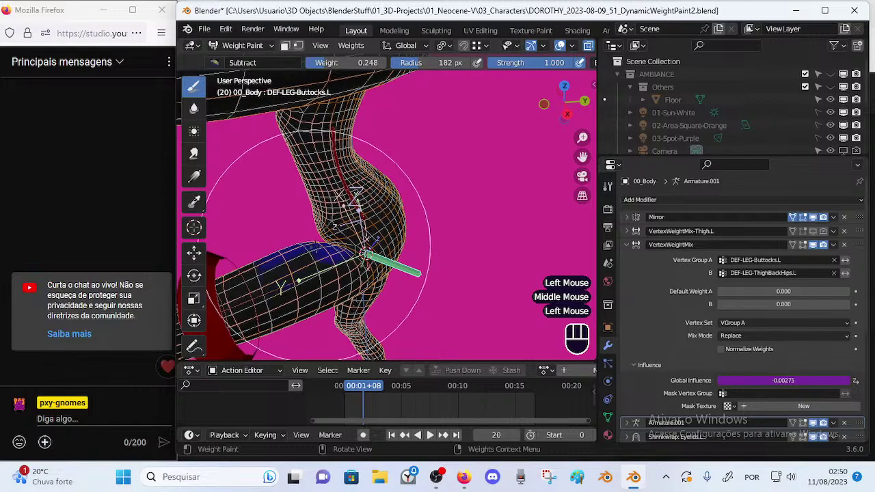
pyautogui.moveTo(318, 253); pyautogui.dragTo(402, 256, button='middle')
pyautogui.moveTo(334, 273); pyautogui.dragTo(417, 268, button='middle')
pyautogui.moveTo(422, 267); pyautogui.dragTo(405, 282)
pyautogui.moveTo(404, 281); pyautogui.dragTo(493, 282, button='middle')
# - Reduce the brush radius to 114 px and erase the leftover weights around the left thigh
pyautogui.moveTo(490, 273); pyautogui.dragTo(472, 246)
pyautogui.moveTo(478, 252); pyautogui.dragTo(471, 249, button='middle')
pyautogui.press('f')
pyautogui.press('f')
pyautogui.click(472, 249)
pyautogui.moveTo(471, 248); pyautogui.dragTo(454, 244)
# - Preview the leg motion up to frame 171 and inspect the left buttock's weights at frame 153
pyautogui.moveTo(367, 388); pyautogui.dragTo(348, 387)
pyautogui.moveTo(454, 286); pyautogui.dragTo(316, 260, button='middle')
pyautogui.moveTo(456, 244); pyautogui.dragTo(367, 239, button='middle')
pyautogui.moveTo(349, 386)
pyautogui.mouseDown()
pyautogui.moveTo(437, 359)
pyautogui.moveTo(468, 375)
pyautogui.moveTo(501, 369)
pyautogui.mouseUp()
pyautogui.moveTo(406, 288); pyautogui.dragTo(432, 299, button='middle')
pyautogui.keyDown('ctrl'); pyautogui.moveTo(432, 299); pyautogui.dragTo(451, 308, button='middle'); pyautogui.keyUp('ctrl')
pyautogui.moveTo(506, 385)
pyautogui.mouseDown()
pyautogui.moveTo(525, 386)
pyautogui.moveTo(480, 385)
pyautogui.moveTo(503, 385)
pyautogui.moveTo(524, 371)
pyautogui.moveTo(502, 371)
pyautogui.mouseUp()
pyautogui.keyDown('ctrl'); pyautogui.click(413, 247); pyautogui.keyUp('ctrl')
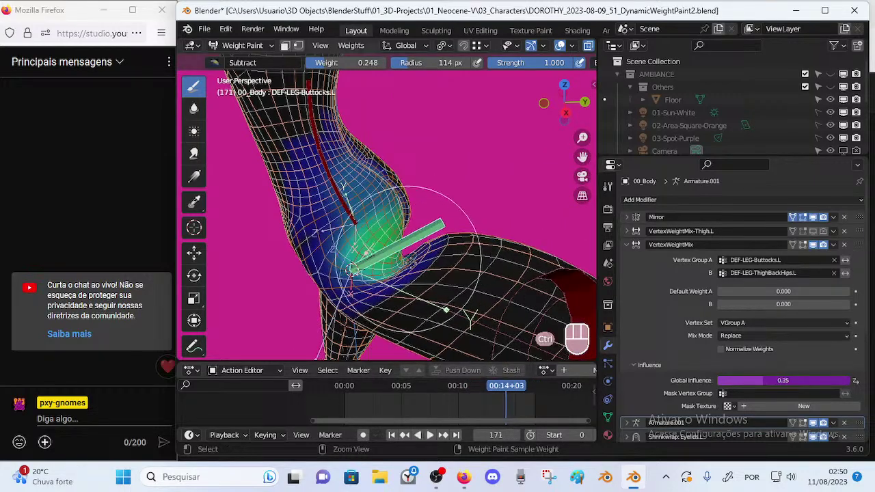
pyautogui.hotkey('ctrl', 'z')
pyautogui.moveTo(410, 259); pyautogui.dragTo(373, 205, button='middle')
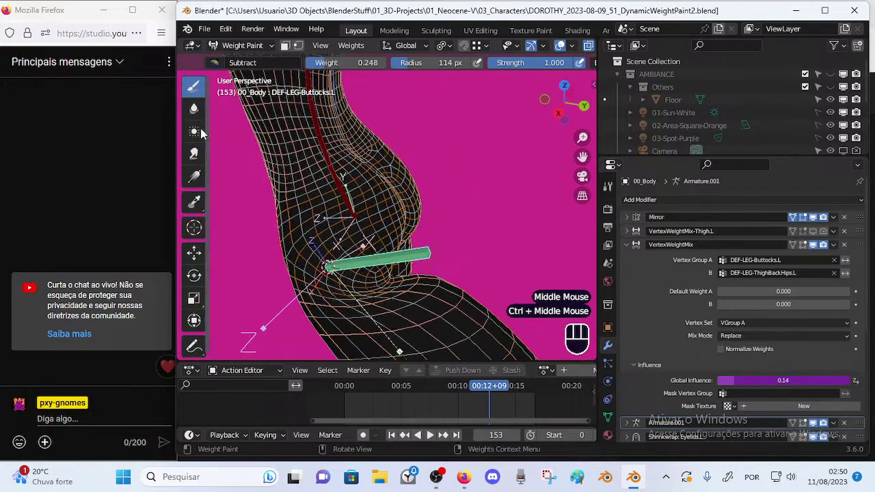
# - Set the Draw brush to weight 1.000 and radius 43 px, and change it to the Mix brush
pyautogui.hotkey('ctrl', 'f')
pyautogui.click(434, 132)
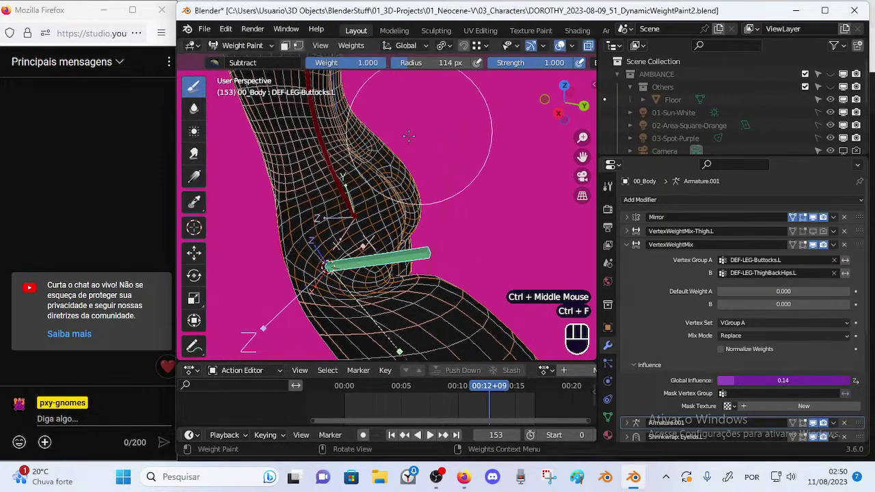
pyautogui.press('f')
pyautogui.click(383, 268)
pyautogui.moveTo(371, 276)
pyautogui.mouseDown(button='middle')
pyautogui.moveTo(378, 259)
pyautogui.moveTo(356, 251)
pyautogui.moveTo(354, 258)
pyautogui.moveTo(352, 234)
pyautogui.mouseUp(button='middle')
pyautogui.press('f')
pyautogui.click(361, 259)
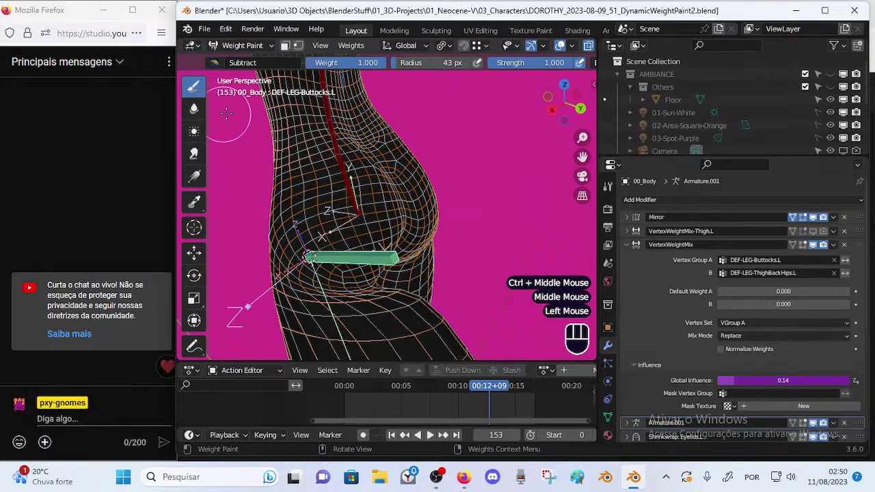
pyautogui.click(215, 63)
pyautogui.click(445, 98)
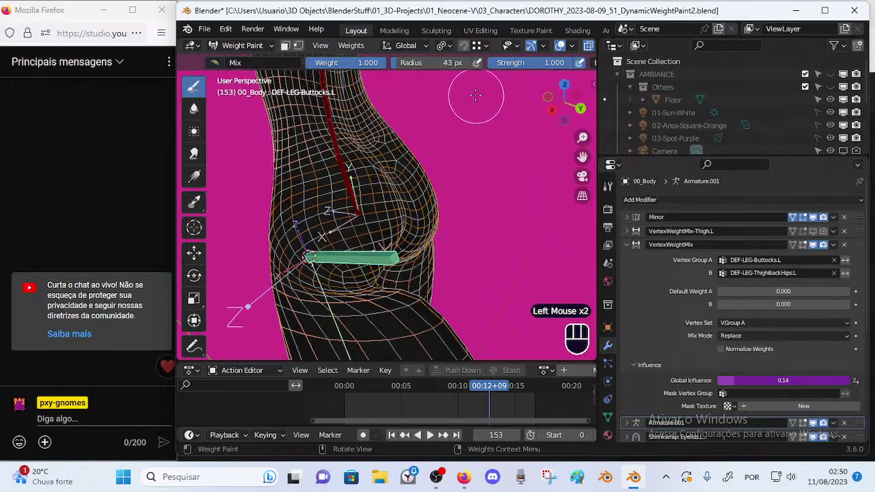
# - Reduce the brush radius to 38 px and paint a full-weight band across the left hip and buttock at frame 153
pyautogui.hotkey('ctrl', 'f')
pyautogui.click(437, 220)
pyautogui.keyDown('shift'); pyautogui.moveTo(397, 229); pyautogui.dragTo(425, 225, button='middle'); pyautogui.keyUp('shift')
pyautogui.moveTo(425, 224); pyautogui.dragTo(402, 228, button='middle')
pyautogui.press('f')
pyautogui.click(383, 219)
pyautogui.click(381, 215)
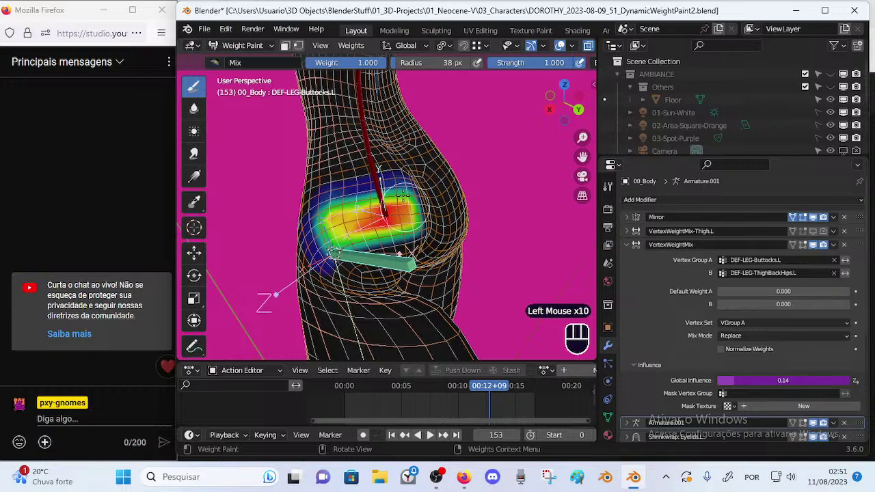
# - Paint a curved full-weight band around the hip and beneath the left buttock, continuing at frame 146
pyautogui.moveTo(327, 231); pyautogui.dragTo(362, 230, button='middle')
pyautogui.click(362, 231)
pyautogui.moveTo(479, 389); pyautogui.dragTo(526, 389)
pyautogui.moveTo(488, 318); pyautogui.dragTo(523, 307, button='middle')
pyautogui.moveTo(528, 396); pyautogui.dragTo(481, 373)
pyautogui.moveTo(433, 277); pyautogui.dragTo(355, 275, button='middle')
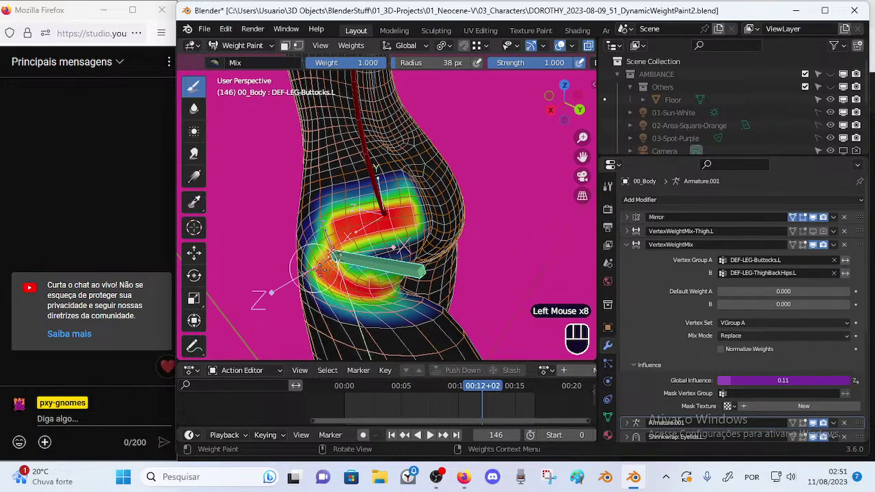
# - Enlarge the Draw brush radius to 93 px and change it to the Subtract brush
pyautogui.click(192, 157)
pyautogui.click(195, 87)
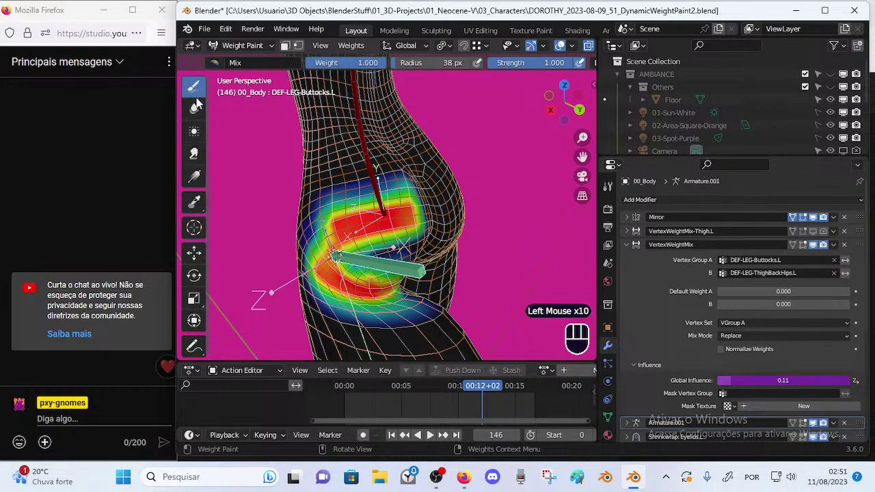
pyautogui.press('f')
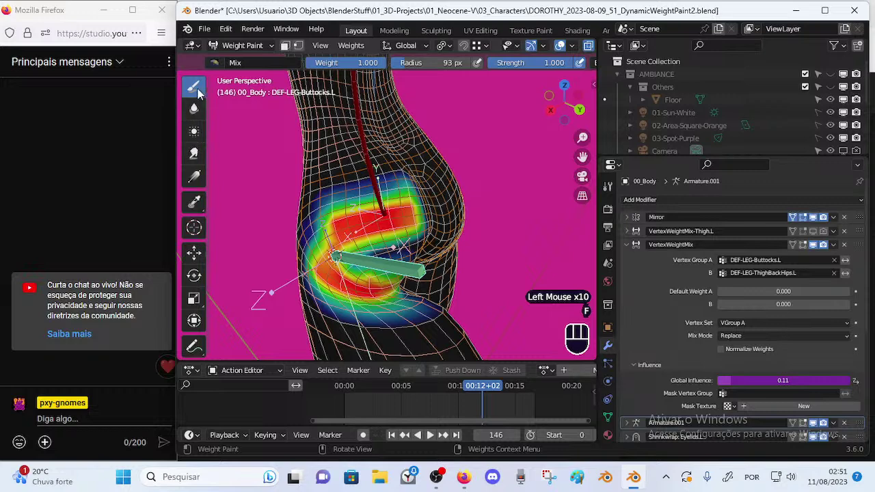
pyautogui.click(215, 62)
pyautogui.click(499, 127)
# - Set the brush radius to 100 px and erase the upper weight band across the left hip and buttock
pyautogui.press('f')
pyautogui.click(398, 189)
pyautogui.click(385, 203)
pyautogui.click(384, 203)
pyautogui.click(365, 192)
pyautogui.press('f')
pyautogui.click(416, 207)
pyautogui.moveTo(415, 202)
pyautogui.mouseDown(button='middle')
pyautogui.moveTo(393, 230)
pyautogui.moveTo(431, 231)
pyautogui.mouseUp(button='middle')
pyautogui.click(393, 230)
pyautogui.click(392, 232)
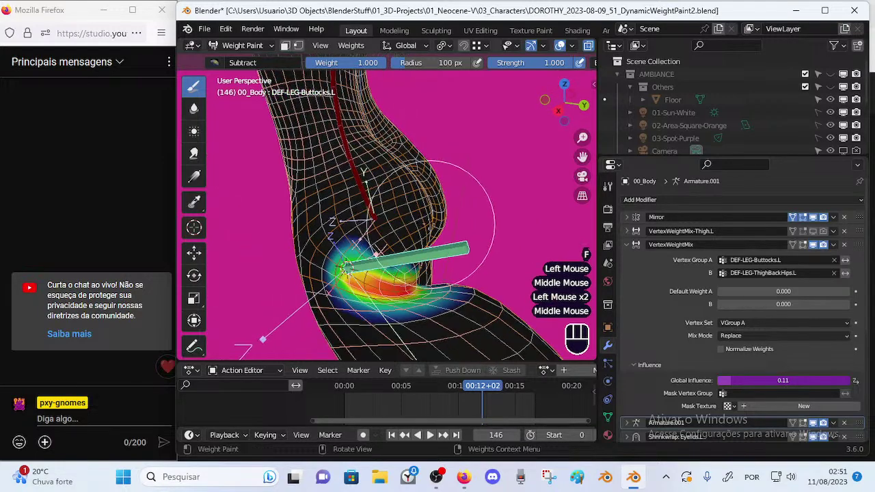
# - Smooth the active group's vertex weights with factor 0.880, 1 iteration and Expand/Contract -0.920
pyautogui.moveTo(342, 233); pyautogui.dragTo(355, 171, button='middle')
pyautogui.click(351, 46)
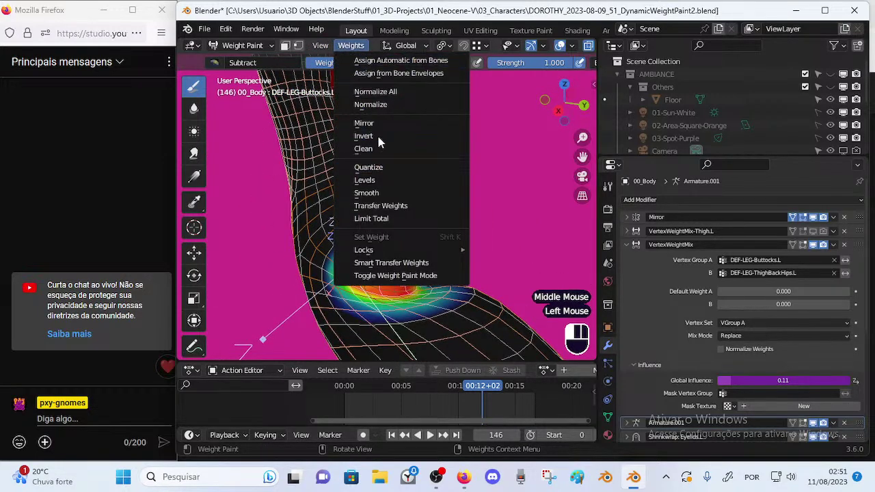
pyautogui.click(366, 192)
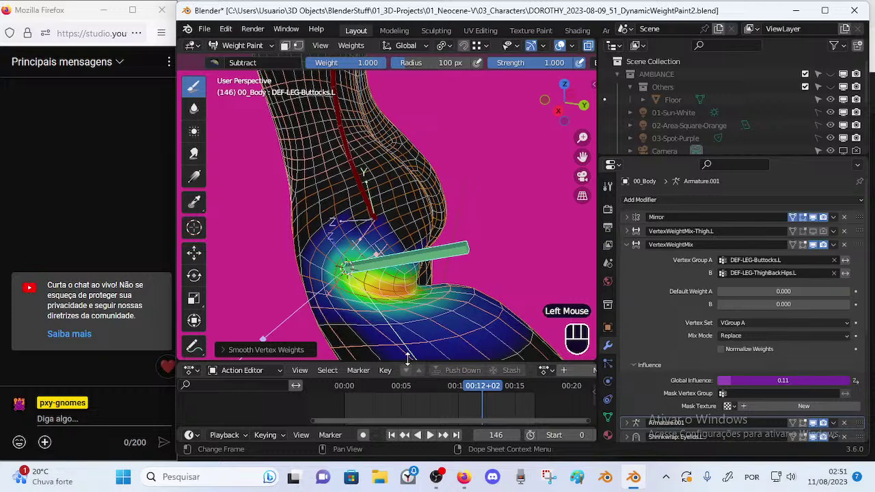
pyautogui.click(264, 350)
pyautogui.moveTo(339, 318); pyautogui.dragTo(294, 319)
pyautogui.moveTo(350, 318); pyautogui.dragTo(411, 319)
pyautogui.moveTo(333, 332); pyautogui.dragTo(334, 333)
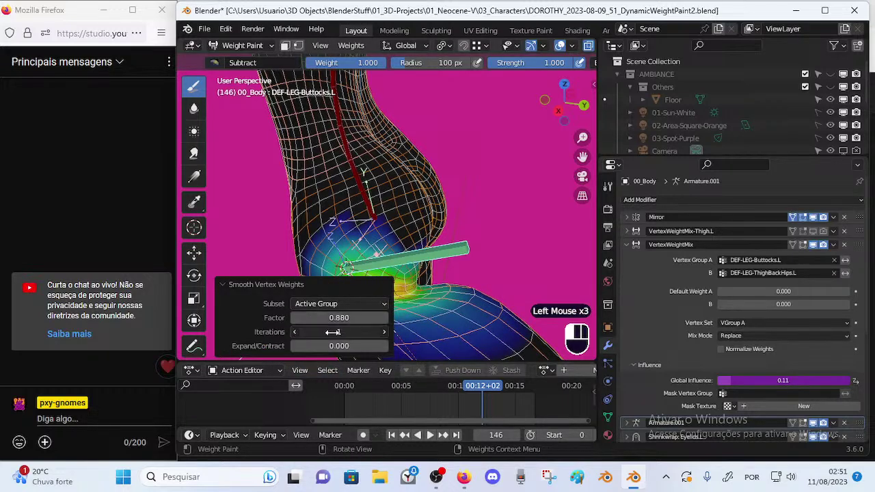
pyautogui.click(285, 337)
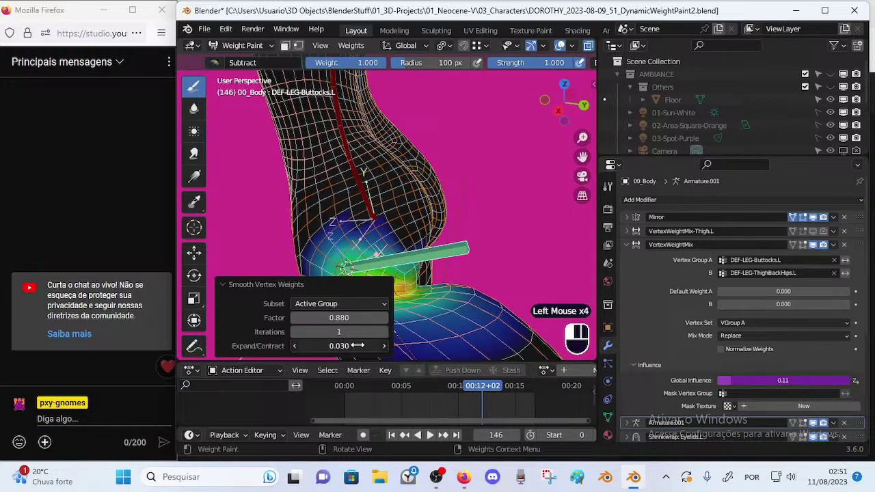
pyautogui.moveTo(307, 345); pyautogui.dragTo(325, 350)
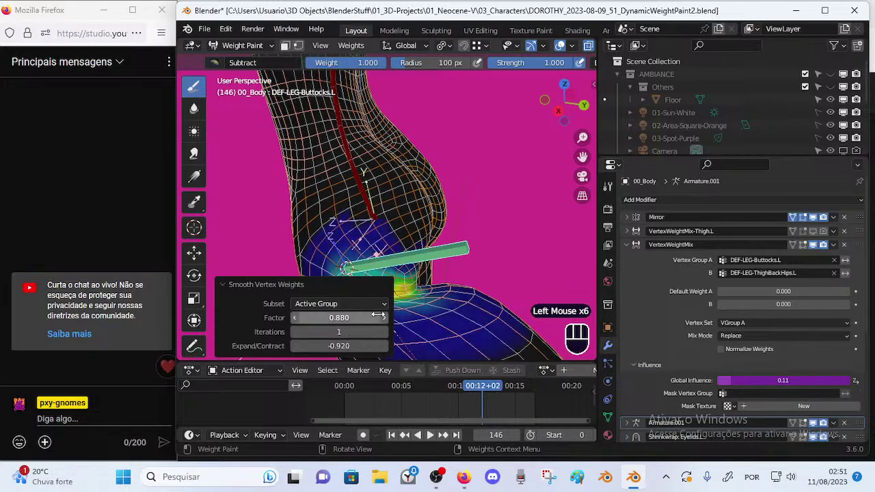
pyautogui.moveTo(380, 229)
pyautogui.mouseDown(button='middle')
pyautogui.moveTo(368, 247)
pyautogui.moveTo(378, 236)
pyautogui.mouseUp(button='middle')
pyautogui.click(230, 290)
# - Preview the leg motion from frame 120 to frame 197 and inspect how the left buttock deforms
pyautogui.moveTo(465, 387)
pyautogui.mouseDown()
pyautogui.moveTo(395, 385)
pyautogui.moveTo(458, 374)
pyautogui.mouseUp()
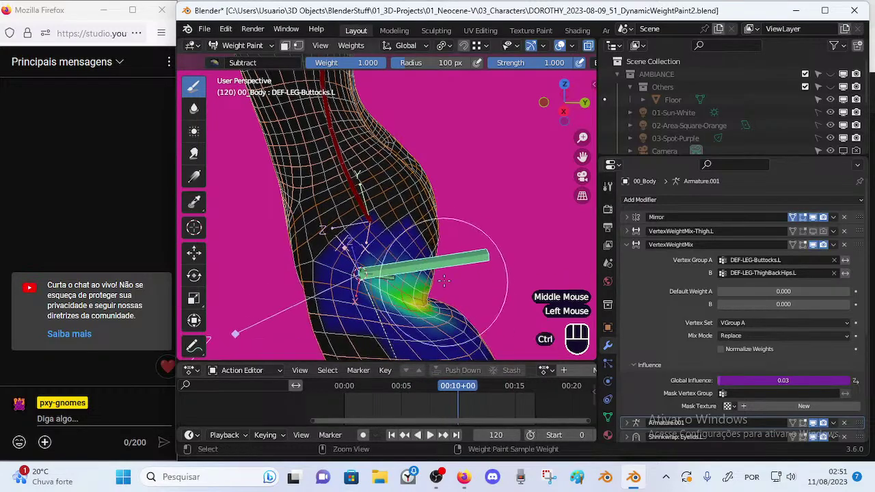
pyautogui.moveTo(457, 271); pyautogui.dragTo(412, 325, button='middle')
pyautogui.moveTo(460, 387); pyautogui.dragTo(508, 360)
pyautogui.moveTo(451, 301); pyautogui.dragTo(488, 272, button='middle')
pyautogui.moveTo(489, 272); pyautogui.dragTo(437, 307, button='middle')
pyautogui.keyDown('shift'); pyautogui.moveTo(437, 307); pyautogui.dragTo(429, 304, button='middle'); pyautogui.keyUp('shift')
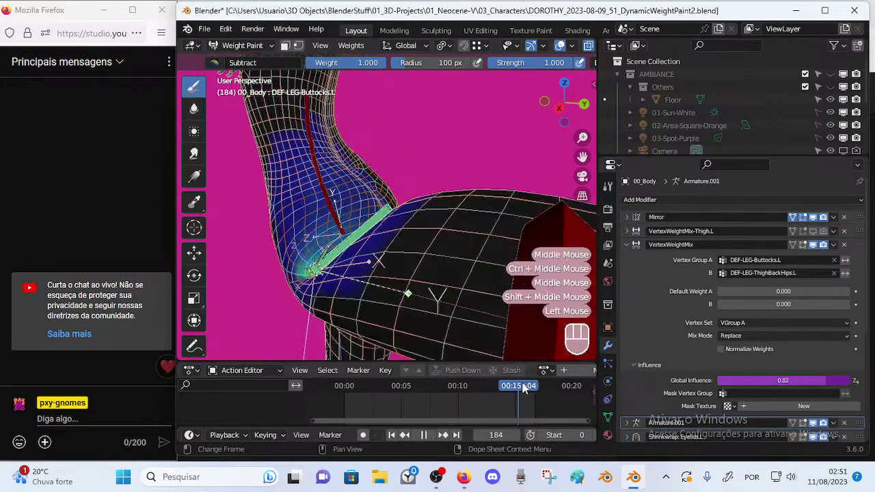
pyautogui.moveTo(511, 384); pyautogui.dragTo(526, 371)
pyautogui.moveTo(454, 315); pyautogui.dragTo(504, 353, button='middle')
pyautogui.moveTo(506, 388); pyautogui.dragTo(531, 384)
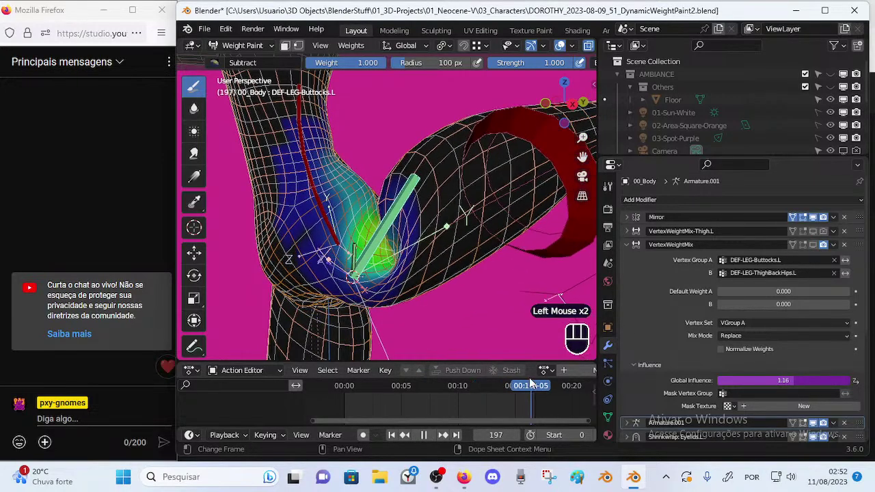
# - Compare the left buttock's weights with the VertexWeightMix modifier's viewport display off and on at frame 197
pyautogui.click(815, 244)
pyautogui.click(816, 244)
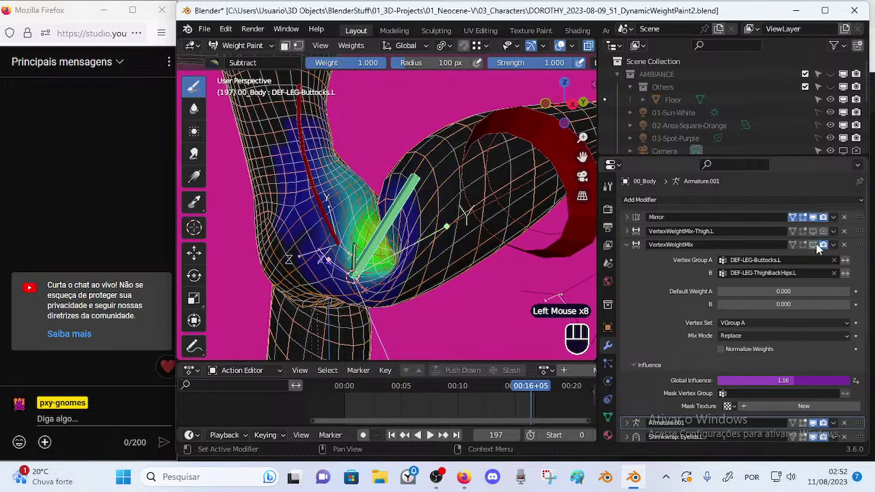
pyautogui.click(816, 244)
pyautogui.click(816, 244)
pyautogui.click(817, 244)
pyautogui.click(818, 246)
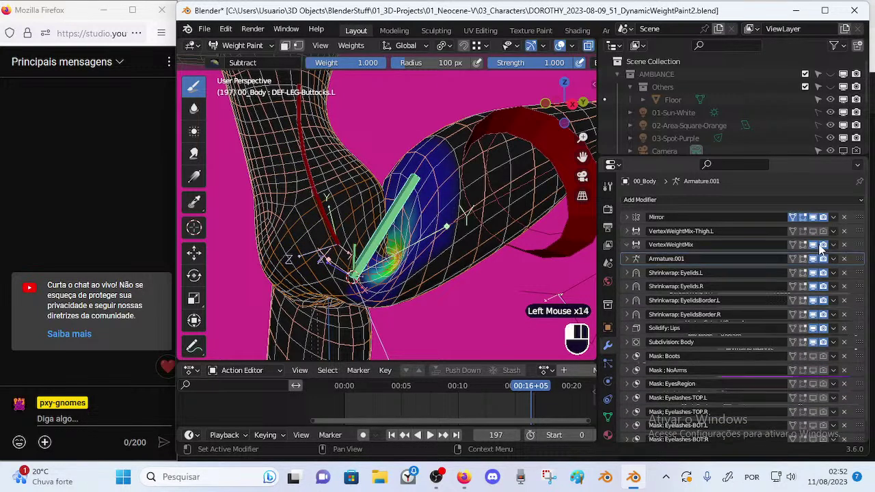
pyautogui.click(817, 246)
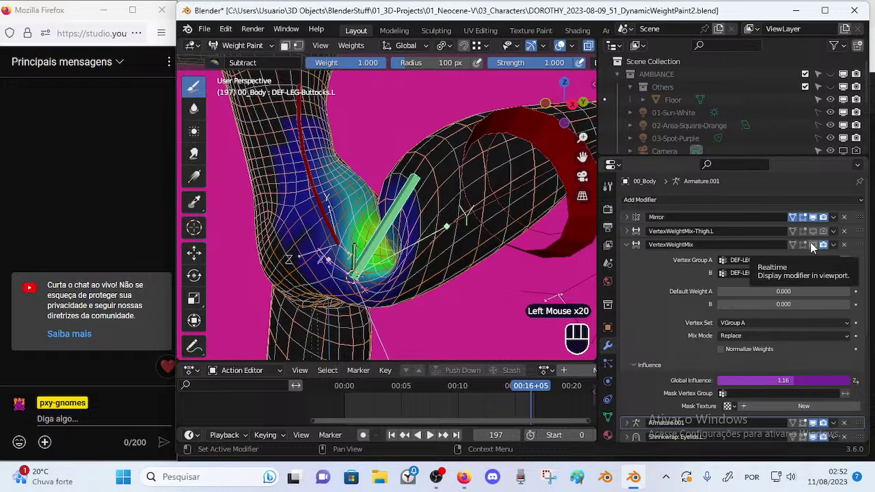
# - Try moving the left buttock bone in several directions at frame 197 to test its influence
pyautogui.moveTo(354, 195)
pyautogui.mouseDown(button='middle')
pyautogui.moveTo(372, 253)
pyautogui.moveTo(380, 243)
pyautogui.mouseUp(button='middle')
pyautogui.scroll(-2, 372, 253)
pyautogui.scroll(2, 370, 246)
pyautogui.press('g')
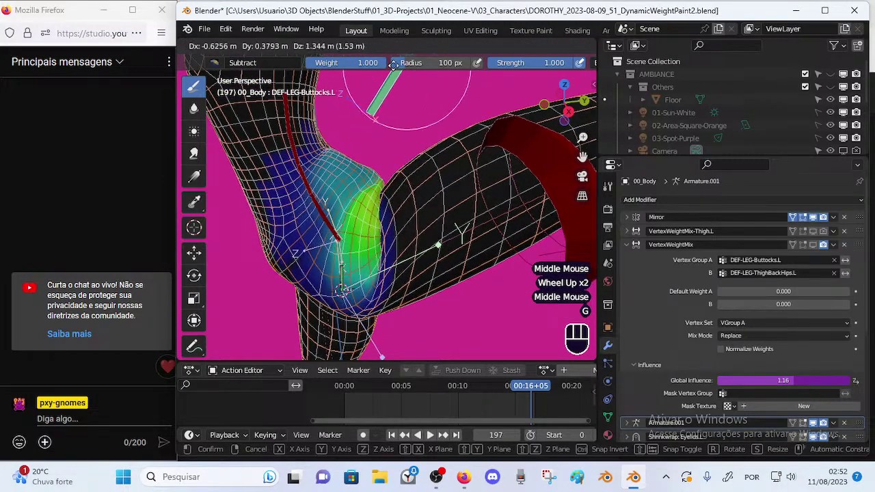
pyautogui.press('Escape')
pyautogui.press('g')
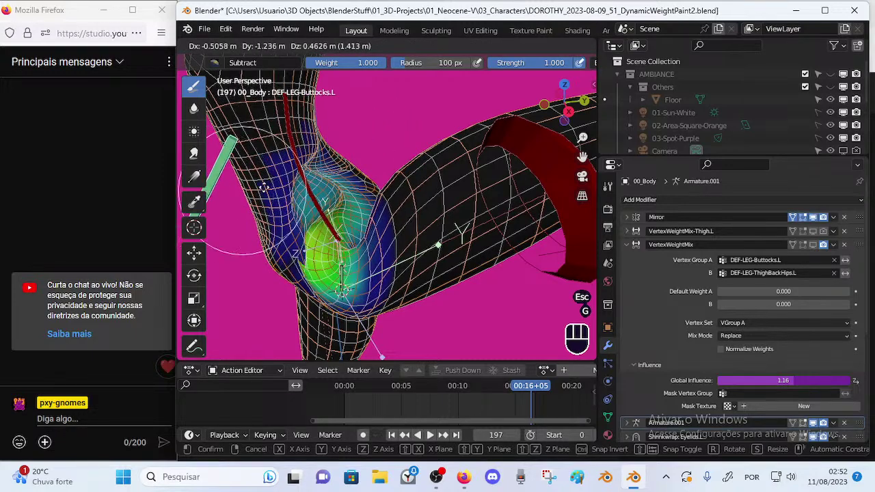
pyautogui.press('Escape')
pyautogui.press('g')
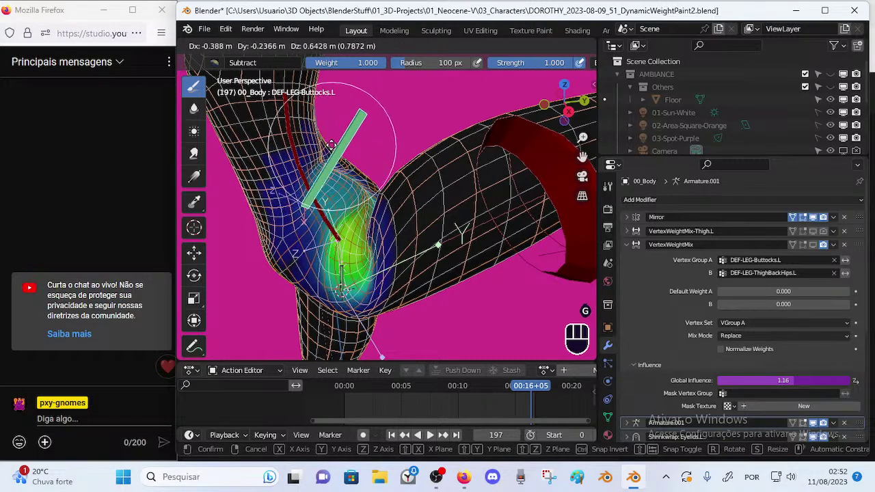
pyautogui.press('Escape')
# - Go to an earlier frame and move the left buttock bone several times to test the deformation
pyautogui.scroll(-2, 439, 220)
pyautogui.moveTo(506, 387)
pyautogui.mouseDown()
pyautogui.moveTo(459, 393)
pyautogui.moveTo(516, 386)
pyautogui.moveTo(469, 387)
pyautogui.moveTo(514, 395)
pyautogui.mouseUp()
pyautogui.press('g')
pyautogui.click(482, 247)
pyautogui.press('g')
pyautogui.click(429, 184)
pyautogui.press('g')
pyautogui.click(444, 198)
pyautogui.press('g')
pyautogui.click(428, 205)
# - Move and rotate the left buttock bone at frame 134 to shape the buttock
pyautogui.moveTo(506, 389); pyautogui.dragTo(471, 388)
pyautogui.press('g')
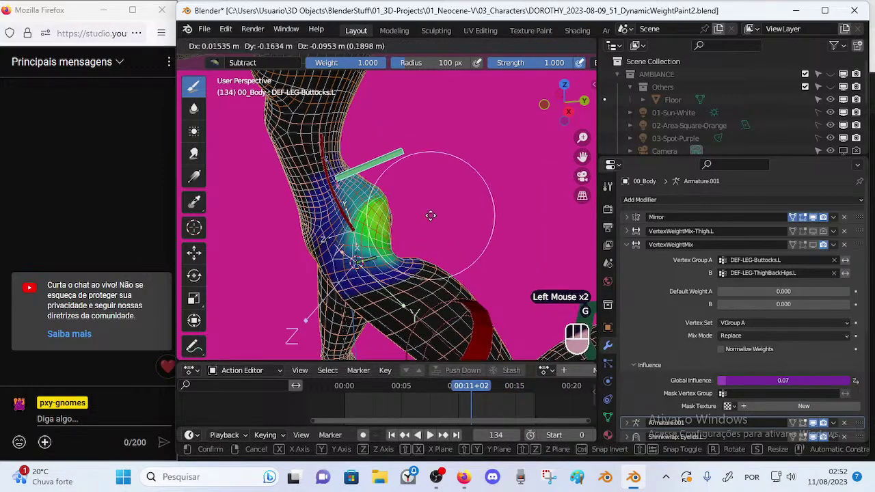
pyautogui.click(425, 224)
pyautogui.press('g')
pyautogui.click(456, 202)
pyautogui.press('r')
pyautogui.click(428, 188)
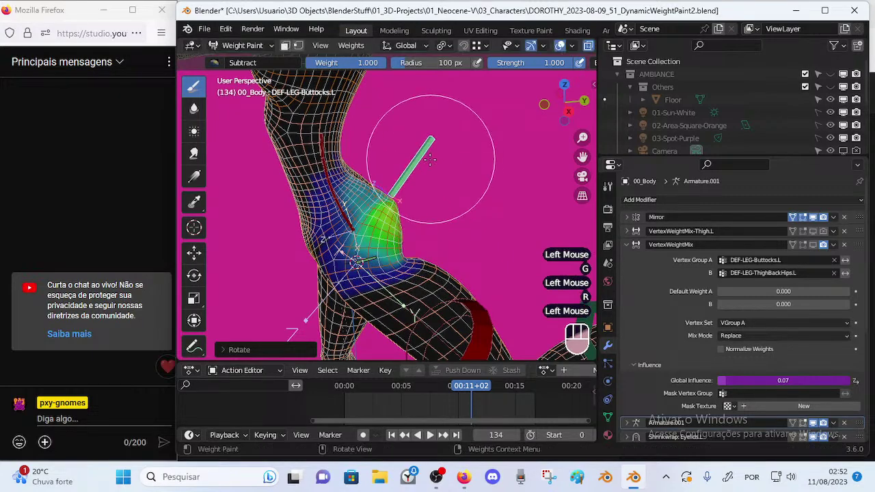
# - Preview the leg motion and move the left buttock bone above the buttock at frame 190
pyautogui.click(429, 434)
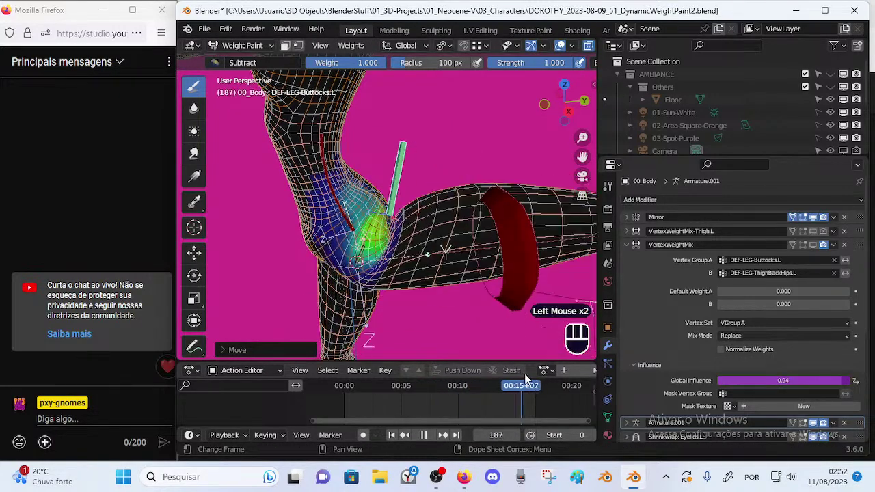
pyautogui.press('space')
pyautogui.press('g')
pyautogui.click(477, 168)
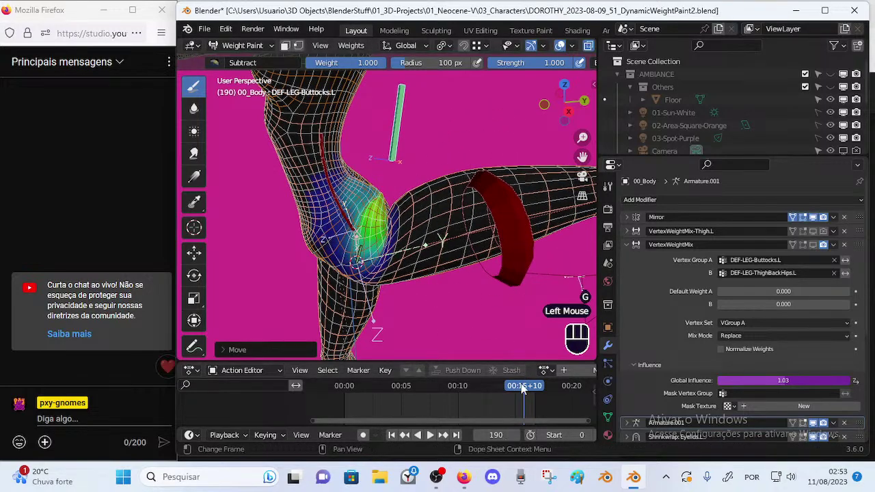
pyautogui.press('g')
pyautogui.click(404, 126)
pyautogui.moveTo(406, 128); pyautogui.dragTo(392, 164, button='middle')
pyautogui.press('g')
pyautogui.click(402, 143)
pyautogui.press('g')
pyautogui.click(391, 153)
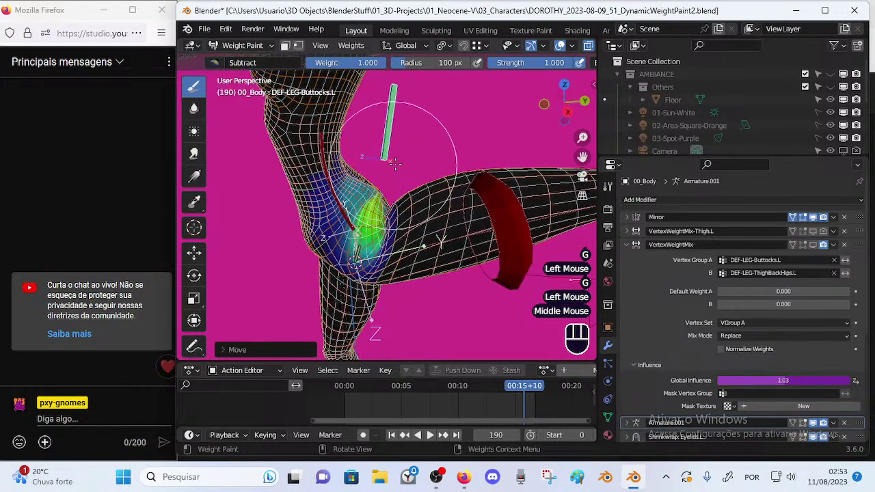
# - Go to frame 139 and examine the left buttock deformation up close
pyautogui.moveTo(511, 389); pyautogui.dragTo(475, 352)
pyautogui.moveTo(417, 205); pyautogui.dragTo(385, 212, button='middle')
pyautogui.scroll(2, 393, 195)
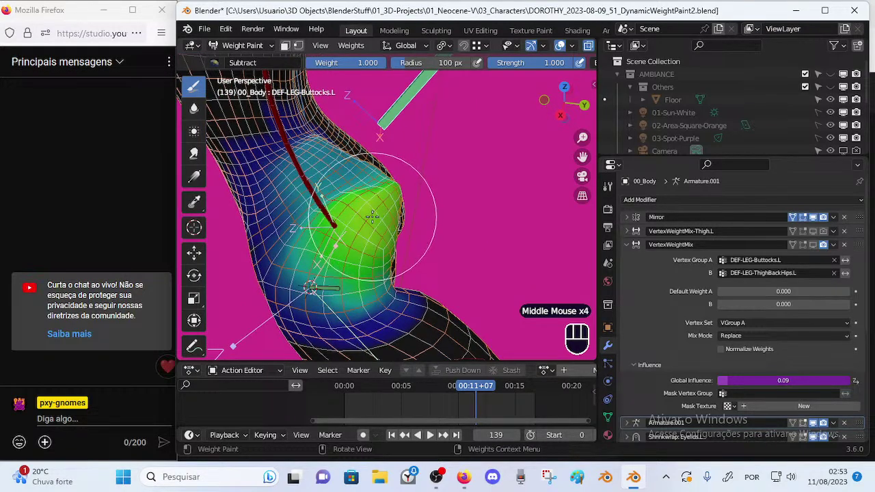
pyautogui.scroll(-2, 369, 216)
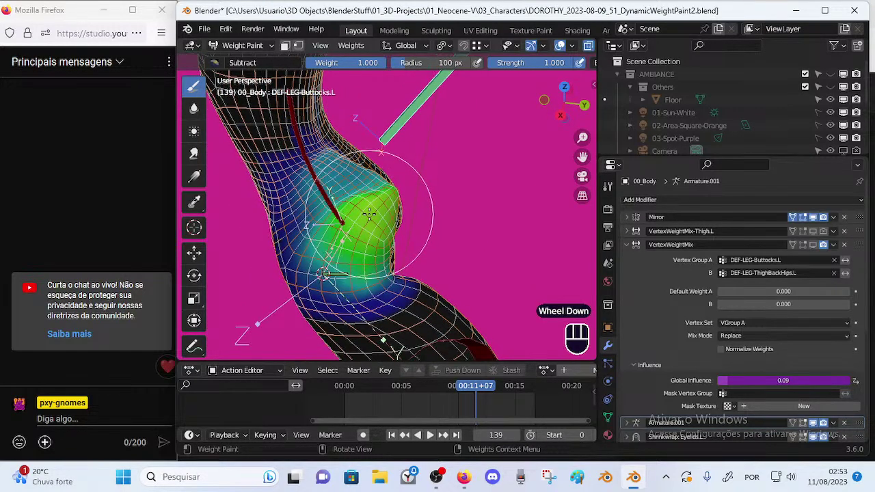
pyautogui.moveTo(373, 236); pyautogui.dragTo(352, 163, button='middle')
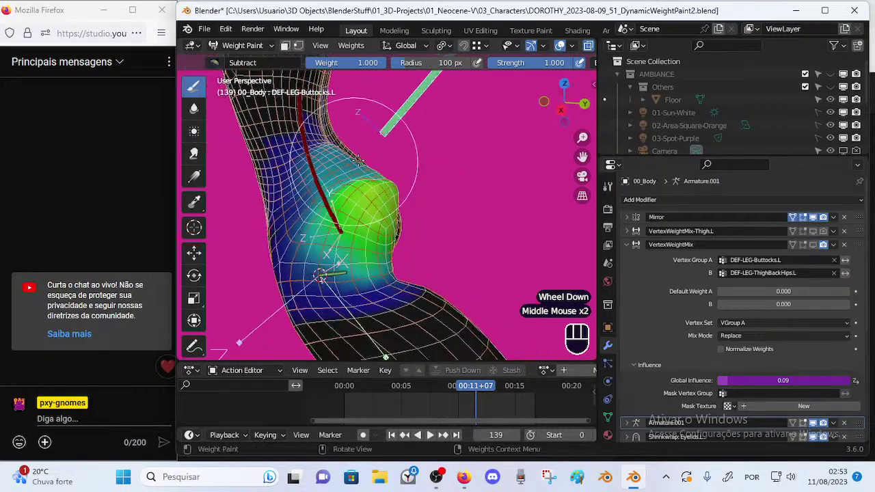
# - Move and rotate the left buttock bone around the buttock at frame 144 to test its influence
pyautogui.moveTo(461, 391); pyautogui.dragTo(457, 369)
pyautogui.scroll(-2, 410, 147)
pyautogui.press('g')
pyautogui.click(369, 164)
pyautogui.moveTo(369, 165); pyautogui.dragTo(410, 143, button='middle')
pyautogui.press('g')
pyautogui.click(447, 174)
pyautogui.press('r')
pyautogui.click(453, 193)
pyautogui.press('g')
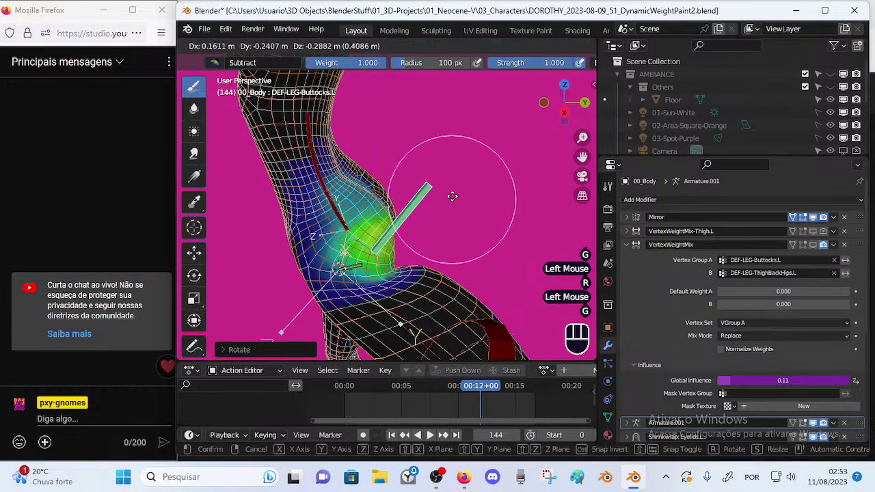
pyautogui.click(397, 205)
pyautogui.press('g')
pyautogui.click(412, 214)
# - At frame 131, rotate the left buttock bone about the X axis twice and reposition it beside the buttock
pyautogui.moveTo(482, 391); pyautogui.dragTo(467, 355)
pyautogui.moveTo(450, 229); pyautogui.dragTo(446, 219, button='middle')
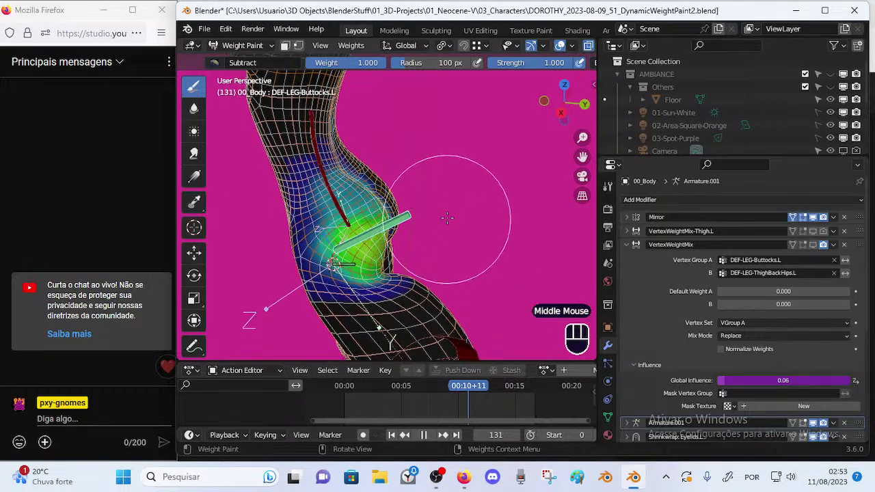
pyautogui.press('r')
pyautogui.press('x')
pyautogui.click(459, 256)
pyautogui.press('g')
pyautogui.click(480, 241)
pyautogui.press('r')
pyautogui.press('x')
pyautogui.click(476, 276)
pyautogui.press('g')
pyautogui.click(464, 291)
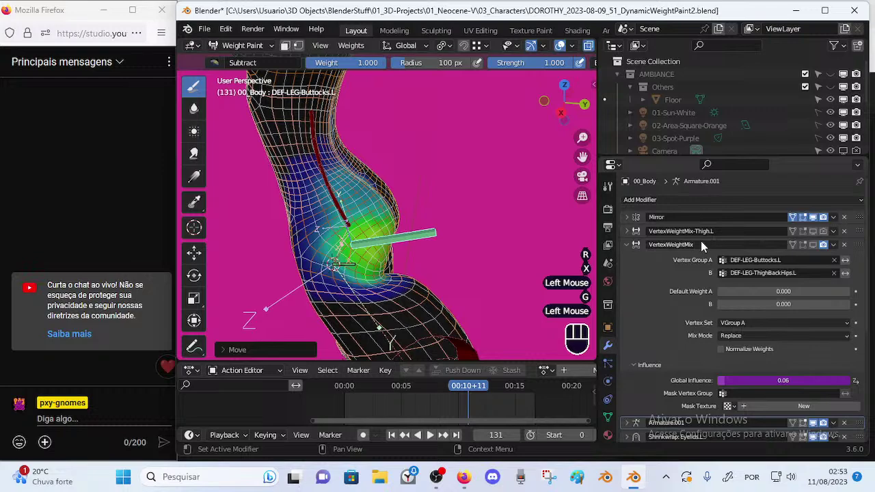
# - Go to frame 172 and move the left buttock bone to test the deformation with the leg raised
pyautogui.moveTo(462, 384); pyautogui.dragTo(507, 360)
pyautogui.press('g')
pyautogui.click(410, 185)
pyautogui.moveTo(377, 238); pyautogui.dragTo(415, 221, button='middle')
pyautogui.press('g')
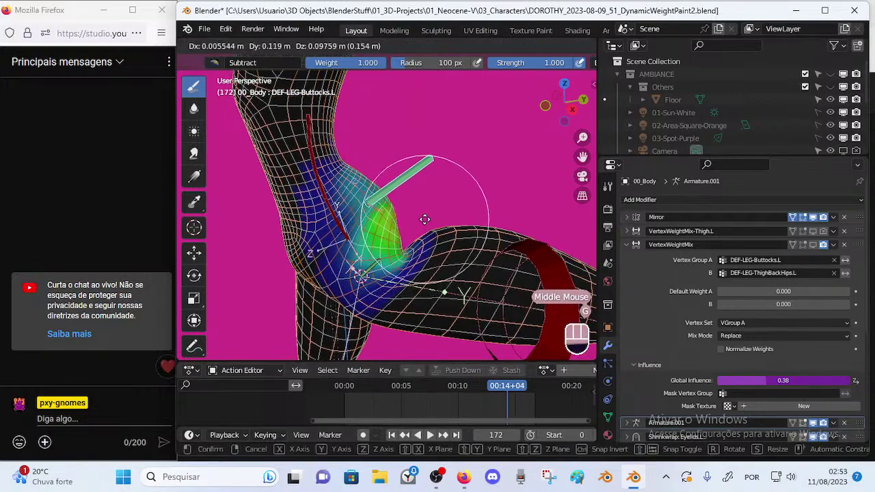
pyautogui.click(428, 215)
# - Scrub the leg motion between frames 176 and 155 to examine the hip and buttock deformation
pyautogui.moveTo(501, 394)
pyautogui.mouseDown()
pyautogui.moveTo(489, 399)
pyautogui.moveTo(511, 387)
pyautogui.mouseUp()
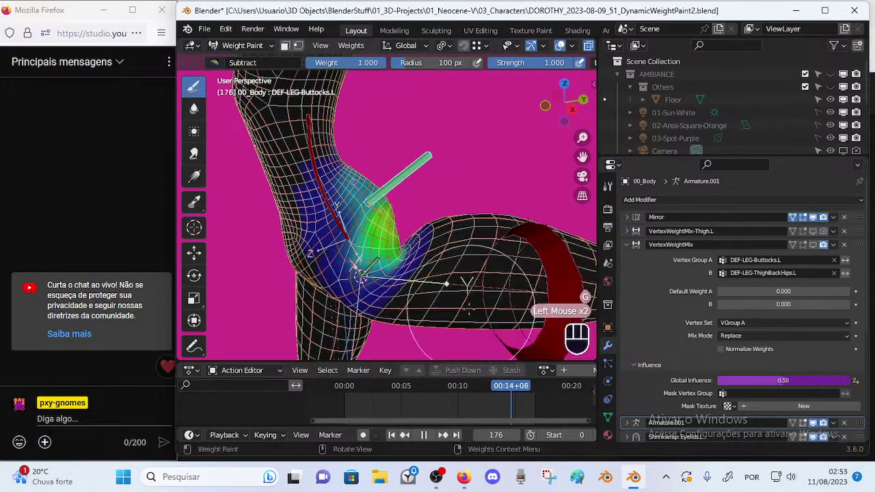
pyautogui.moveTo(481, 334); pyautogui.dragTo(417, 344, button='middle')
pyautogui.moveTo(509, 387); pyautogui.dragTo(506, 341)
pyautogui.moveTo(417, 275); pyautogui.dragTo(427, 279, button='middle')
pyautogui.moveTo(509, 390); pyautogui.dragTo(490, 387)
pyautogui.moveTo(400, 278); pyautogui.dragTo(445, 307, button='middle')
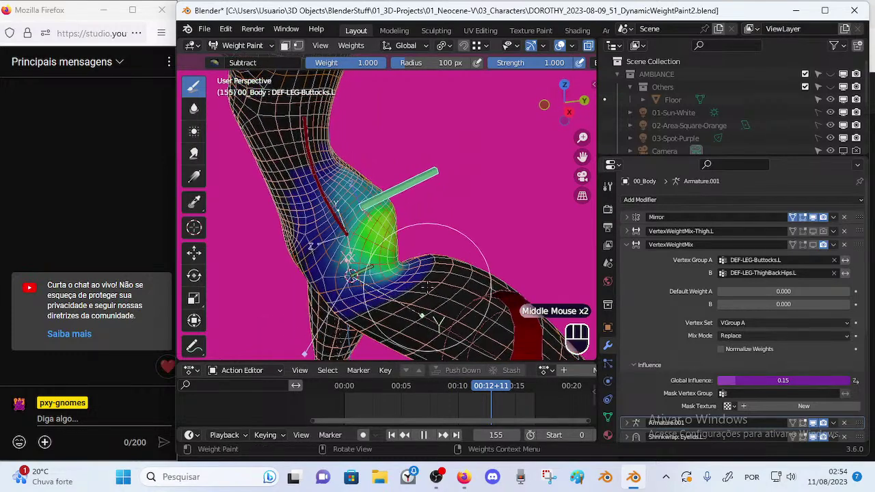
pyautogui.scroll(-2, 455, 269)
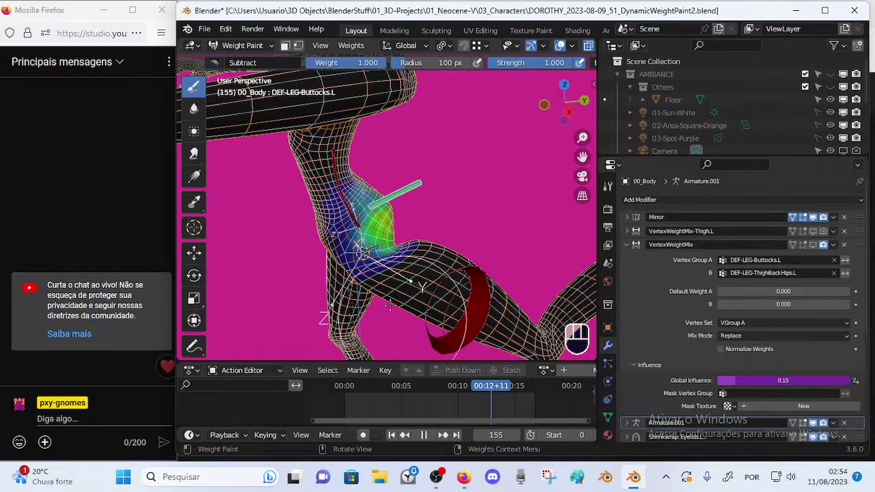
# - Reopen DOROTHY_2023-08-09_51_DynamicWeightPaint2.blend without saving the current changes
pyautogui.click(203, 28)
pyautogui.click(223, 57)
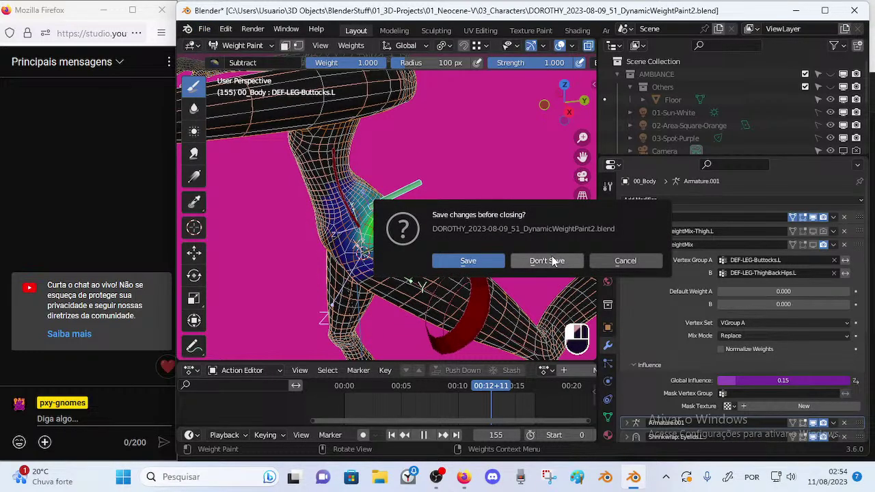
pyautogui.click(552, 255)
pyautogui.doubleClick(426, 140)
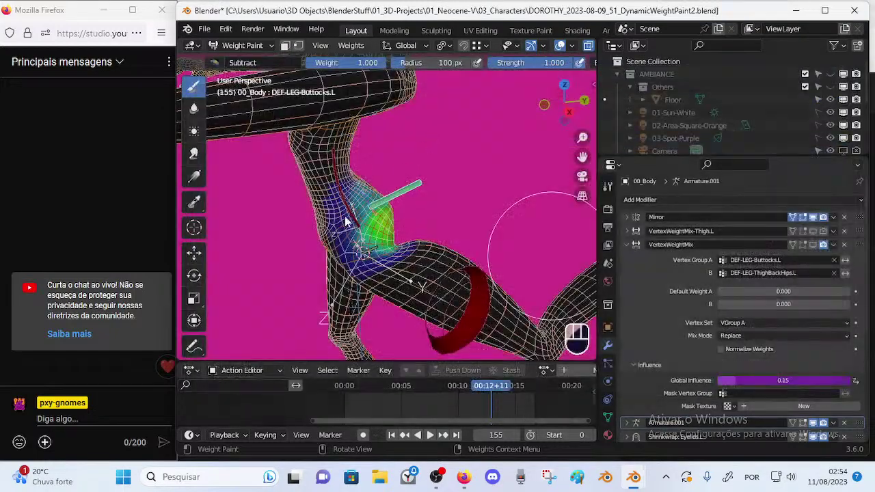
# - Open the file DOROTHY_2023-08-09_53_FingersMeshGeometry.blend
pyautogui.click(206, 28)
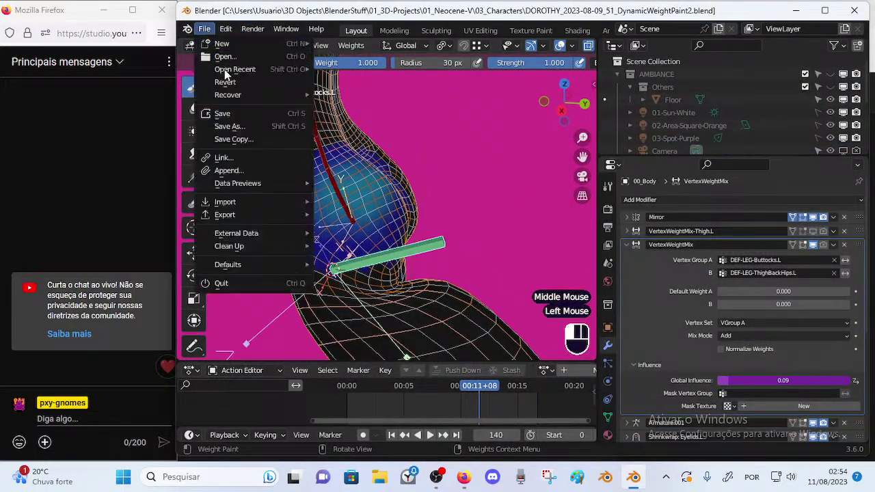
pyautogui.click(229, 63)
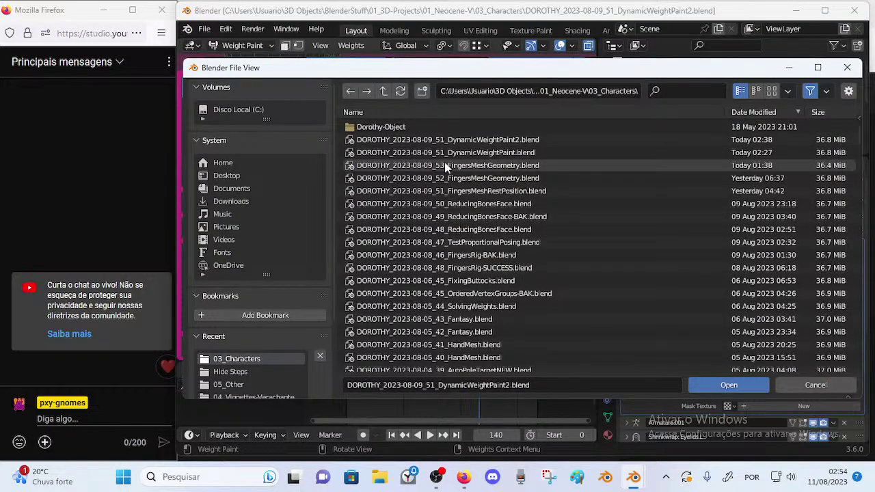
pyautogui.doubleClick(444, 165)
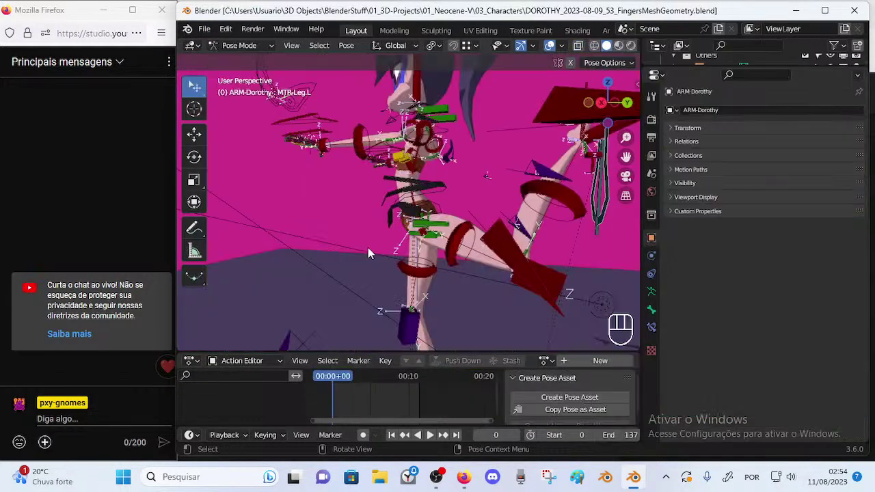
# - Clear the pose of all ARM-Dorothy bones so the character stands in its rest pose
pyautogui.moveTo(368, 248); pyautogui.dragTo(342, 252, button='middle')
pyautogui.hotkey('alt', 'a')
pyautogui.hotkey('alt', 'q')
pyautogui.hotkey('alt', 'q')
pyautogui.moveTo(367, 286); pyautogui.dragTo(409, 282, button='middle')
pyautogui.press('a')
pyautogui.hotkey('alt', 'q')
pyautogui.hotkey('alt', 'a')
pyautogui.hotkey('alt', 'q')
pyautogui.keyDown('shift'); pyautogui.moveTo(406, 214); pyautogui.dragTo(383, 280, button='middle'); pyautogui.keyUp('shift')
pyautogui.moveTo(382, 280); pyautogui.dragTo(383, 257, button='middle')
# - Switch to Object Mode and select the 00_Body mesh
pyautogui.hotkey('ctrl', 'Tab')
pyautogui.click(342, 242)
pyautogui.scroll(-1, 358, 280)
pyautogui.moveTo(383, 256); pyautogui.dragTo(408, 270, button='middle')
pyautogui.keyDown('shift'); pyautogui.moveTo(380, 216); pyautogui.dragTo(364, 250, button='middle'); pyautogui.keyUp('shift')
pyautogui.moveTo(364, 250); pyautogui.dragTo(382, 177, button='middle')
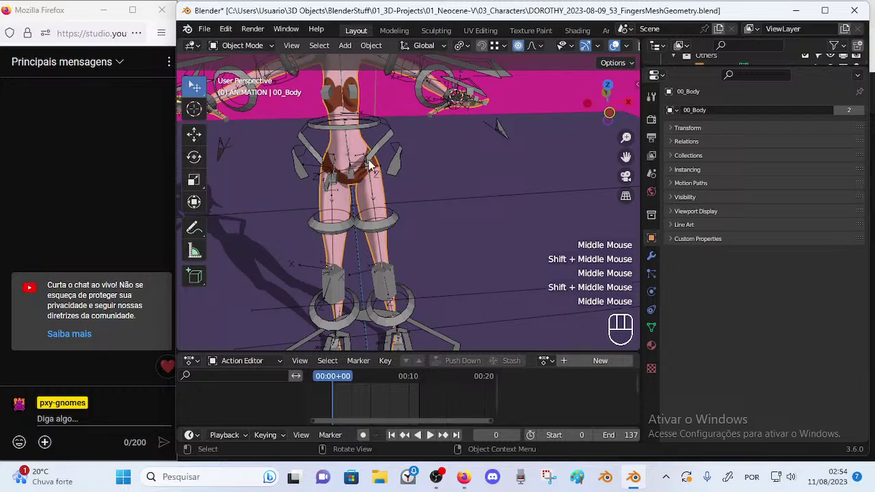
# - Select the ARM-Dorothy armature and examine the rig around the hips and legs
pyautogui.click(363, 151)
pyautogui.click(352, 142)
pyautogui.click(354, 148)
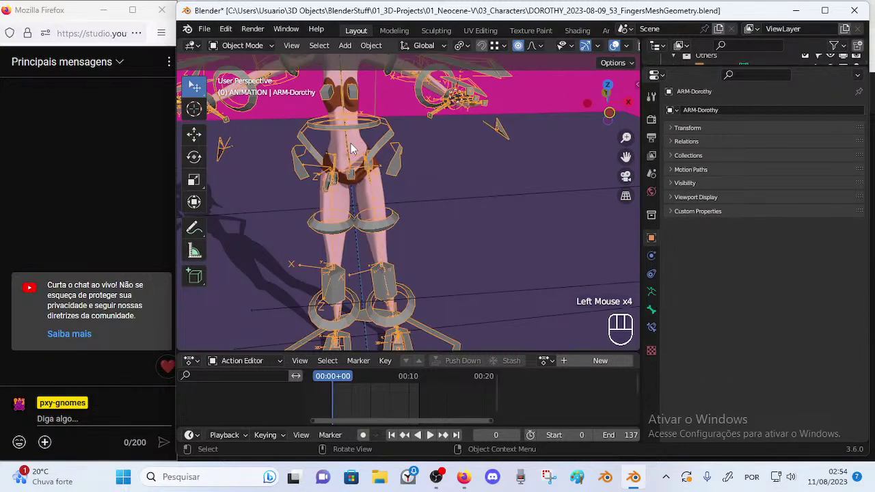
pyautogui.moveTo(391, 290); pyautogui.dragTo(401, 166, button='middle')
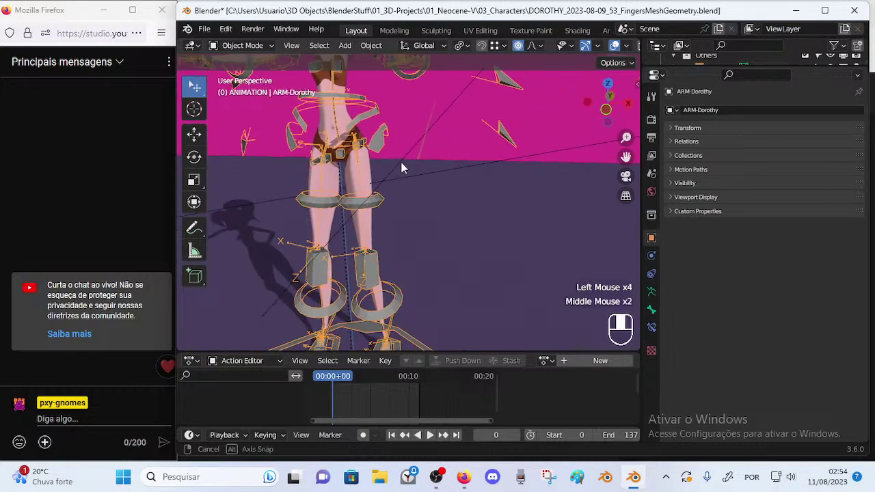
pyautogui.click(357, 169)
pyautogui.keyDown('shift'); pyautogui.moveTo(371, 194); pyautogui.dragTo(366, 212, button='middle'); pyautogui.keyUp('shift')
pyautogui.moveTo(366, 212); pyautogui.dragTo(403, 269, button='middle')
pyautogui.scroll(1, 372, 269)
pyautogui.moveTo(403, 269); pyautogui.dragTo(424, 258, button='middle')
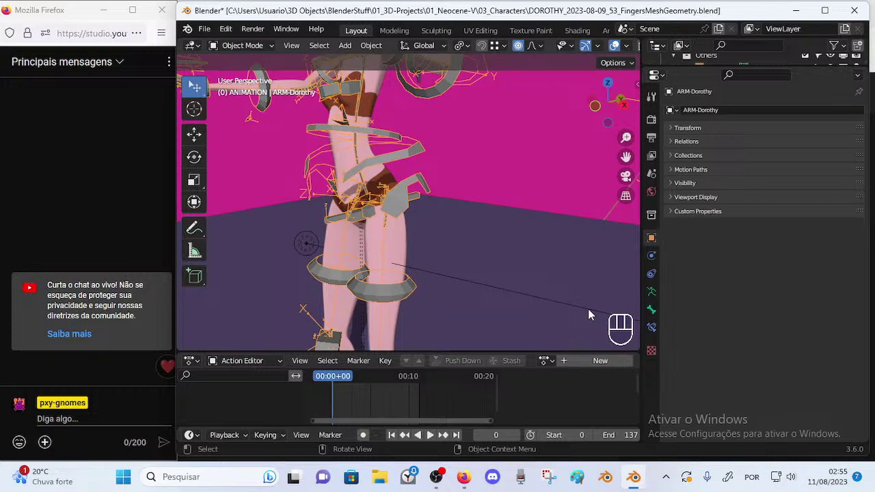
# - Select the 00_Body mesh and review its modifier stack and the available modifier types, including Vertex Weight Mix
pyautogui.click(386, 228)
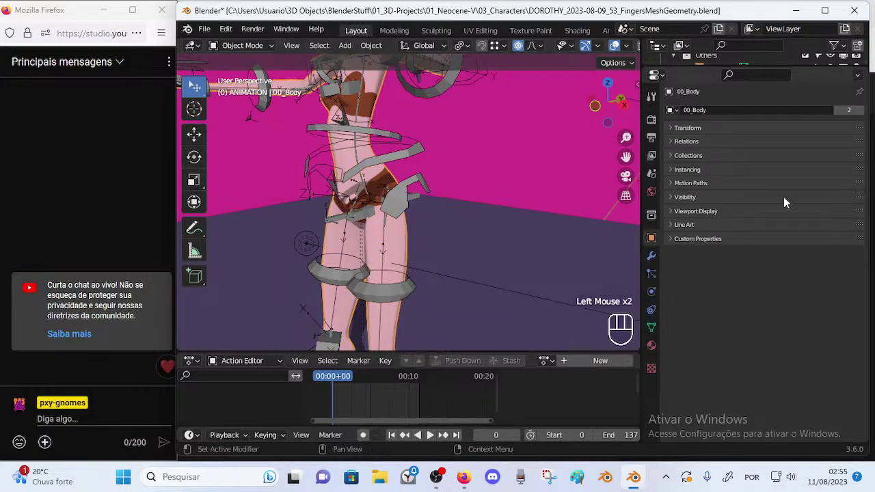
pyautogui.click(650, 255)
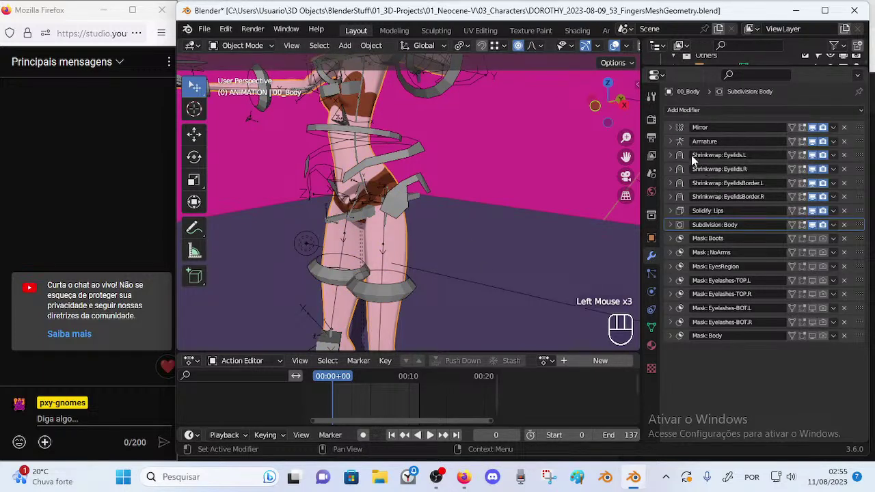
pyautogui.click(670, 141)
pyautogui.click(670, 140)
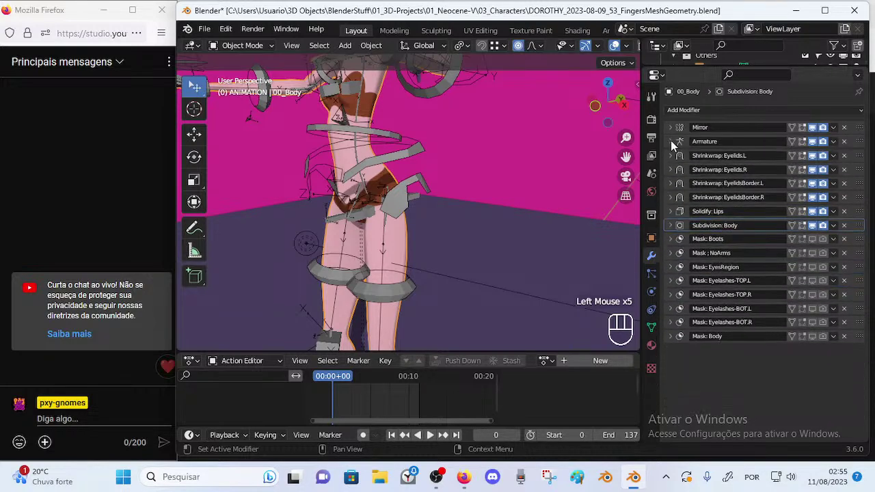
pyautogui.click(689, 109)
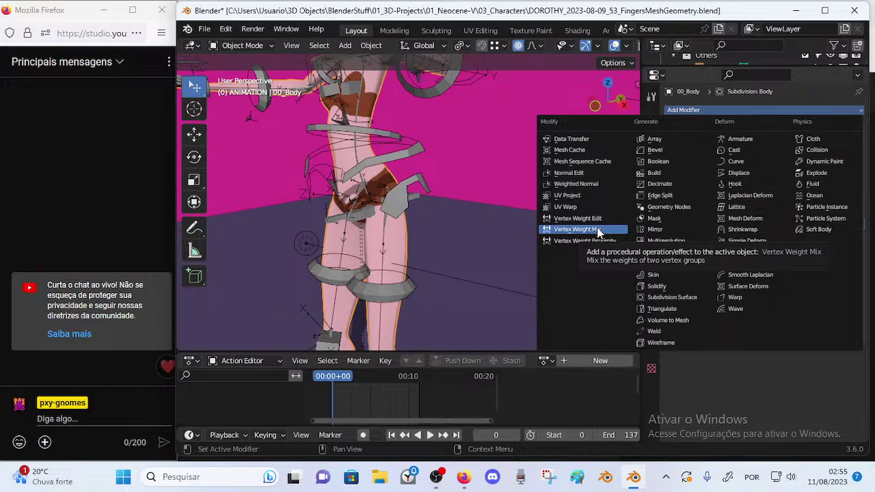
pyautogui.press('Escape')
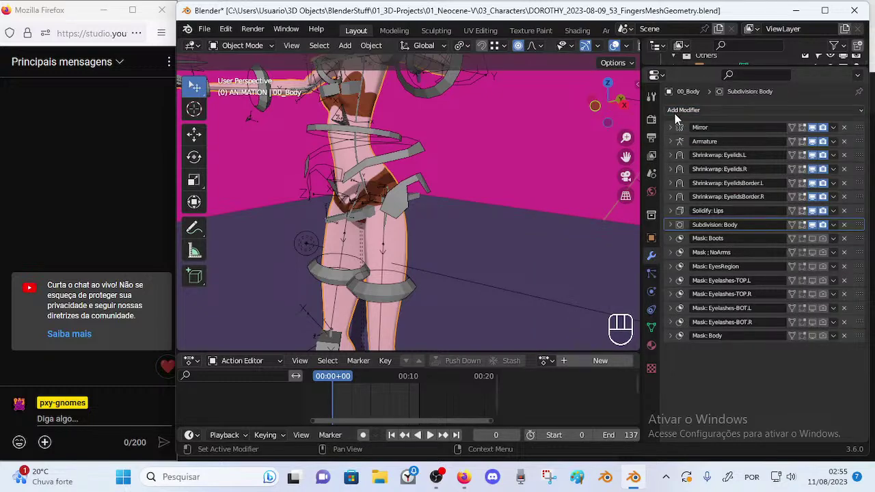
pyautogui.moveTo(410, 191); pyautogui.dragTo(384, 211, button='middle')
pyautogui.scroll(2, 293, 216)
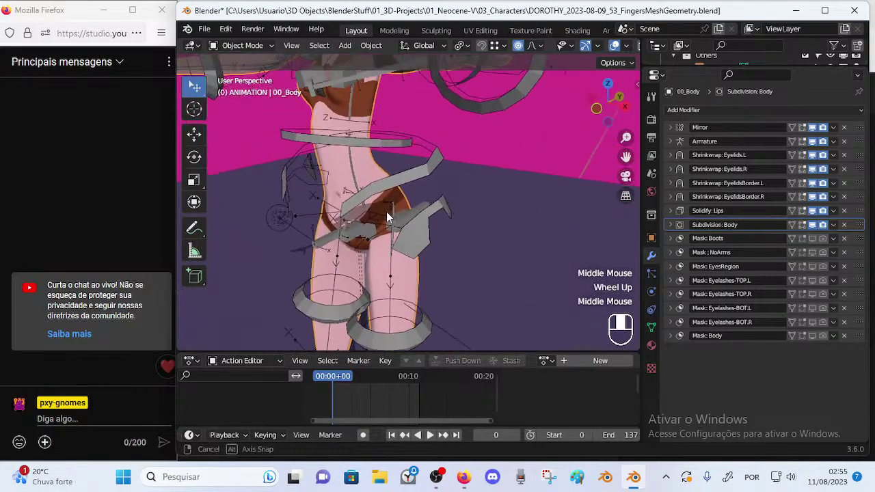
pyautogui.scroll(-2, 404, 246)
pyautogui.moveTo(404, 246); pyautogui.dragTo(465, 222, button='middle')
pyautogui.scroll(-2, 437, 259)
pyautogui.scroll(3, 404, 268)
pyautogui.moveTo(465, 222); pyautogui.dragTo(365, 241, button='middle')
pyautogui.click(711, 110)
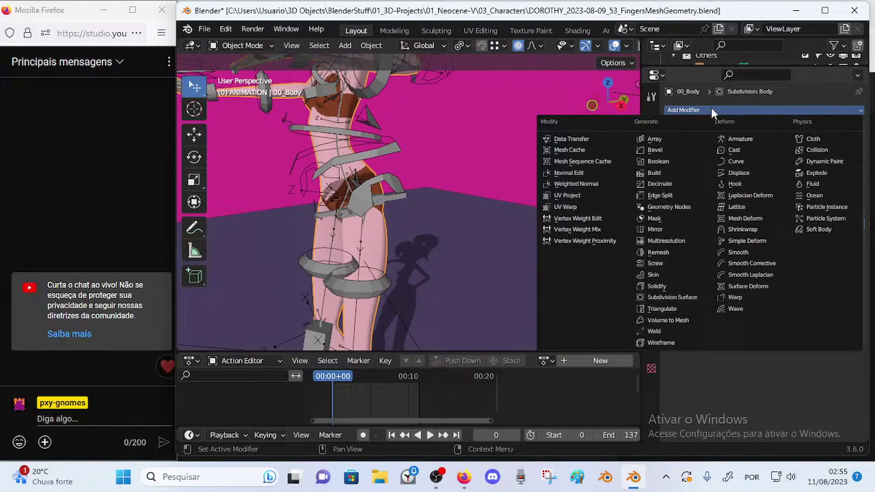
pyautogui.click(711, 110)
pyautogui.click(711, 110)
pyautogui.click(711, 110)
pyautogui.click(710, 110)
pyautogui.click(711, 110)
pyautogui.click(711, 110)
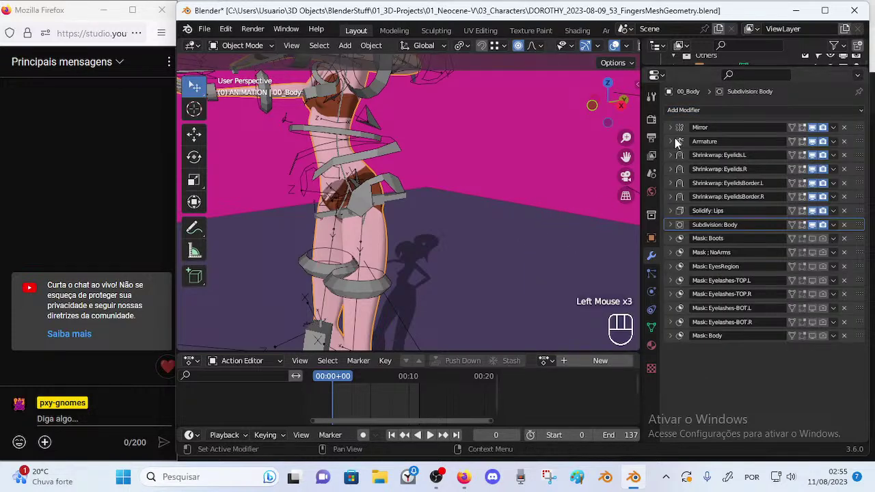
pyautogui.click(681, 110)
pyautogui.click(694, 113)
pyautogui.click(694, 114)
# - Select ARM-Dorothy and inspect its hip controls, switching briefly to Pose Mode and back to Object Mode
pyautogui.moveTo(374, 223); pyautogui.dragTo(403, 210, button='middle')
pyautogui.click(388, 203)
pyautogui.click(400, 210)
pyautogui.scroll(2, 389, 246)
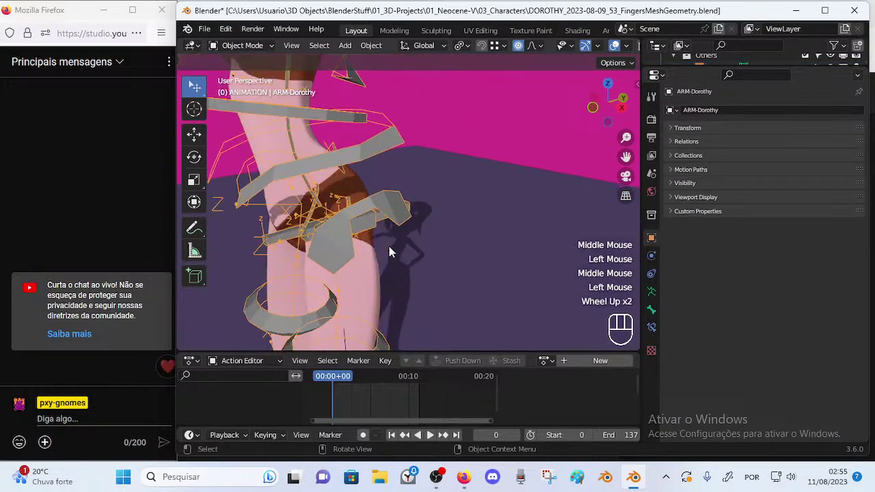
pyautogui.click(385, 221)
pyautogui.scroll(-1, 342, 246)
pyautogui.click(351, 247)
pyautogui.moveTo(351, 248); pyautogui.dragTo(430, 281, button='middle')
pyautogui.hotkey('ctrl', 'Tab')
pyautogui.click(405, 243)
pyautogui.click(400, 224)
pyautogui.hotkey('ctrl', 'Tab')
pyautogui.click(413, 250)
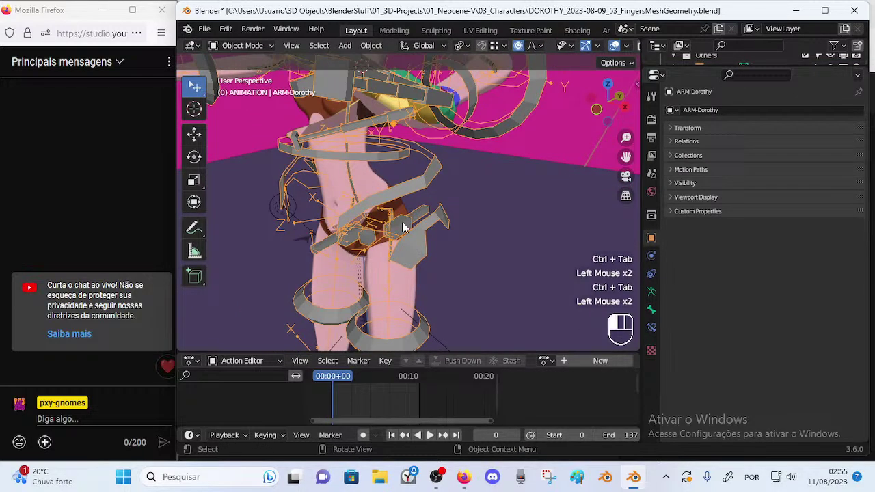
# - Select the DEF-LEG-Thigh.L bone in Pose Mode to inspect the leg controls, and return to Object Mode
pyautogui.scroll(-1, 398, 316)
pyautogui.moveTo(398, 316); pyautogui.dragTo(385, 231, button='middle')
pyautogui.scroll(-1, 409, 312)
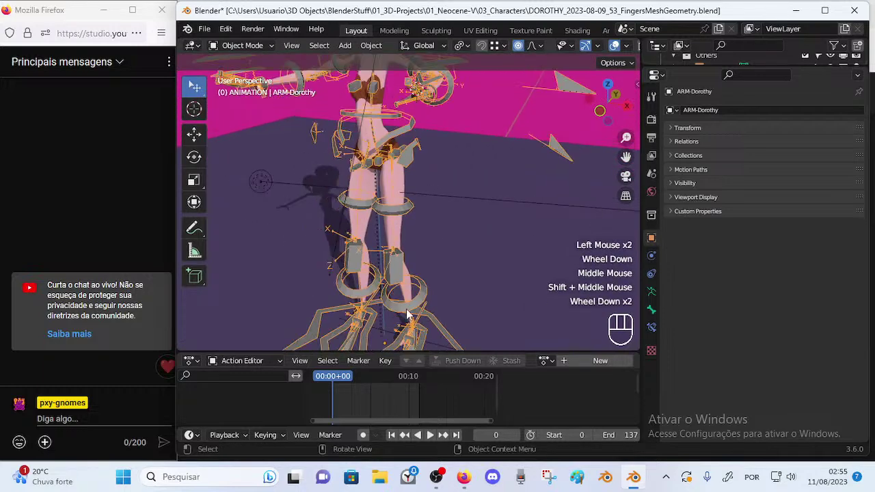
pyautogui.moveTo(400, 291); pyautogui.dragTo(373, 265, button='middle')
pyautogui.scroll(1, 372, 265)
pyautogui.click(361, 253)
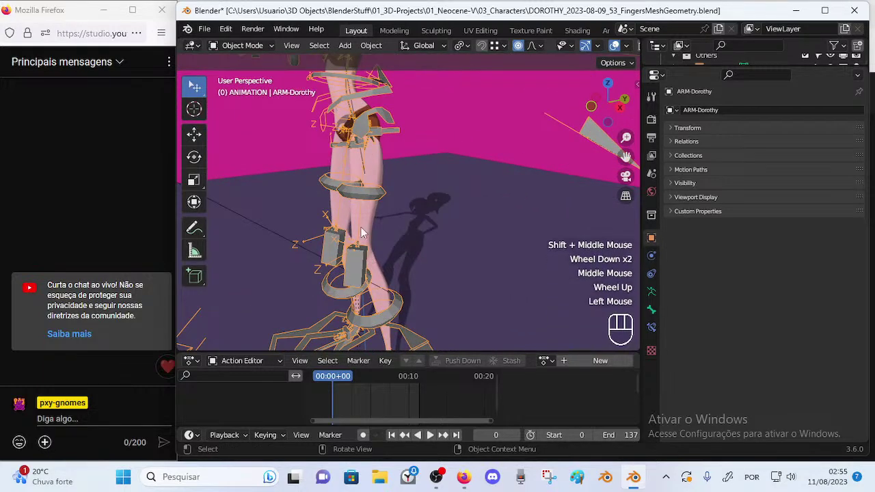
pyautogui.hotkey('ctrl', 'Tab')
pyautogui.click(373, 202)
pyautogui.moveTo(373, 202); pyautogui.dragTo(382, 281, button='middle')
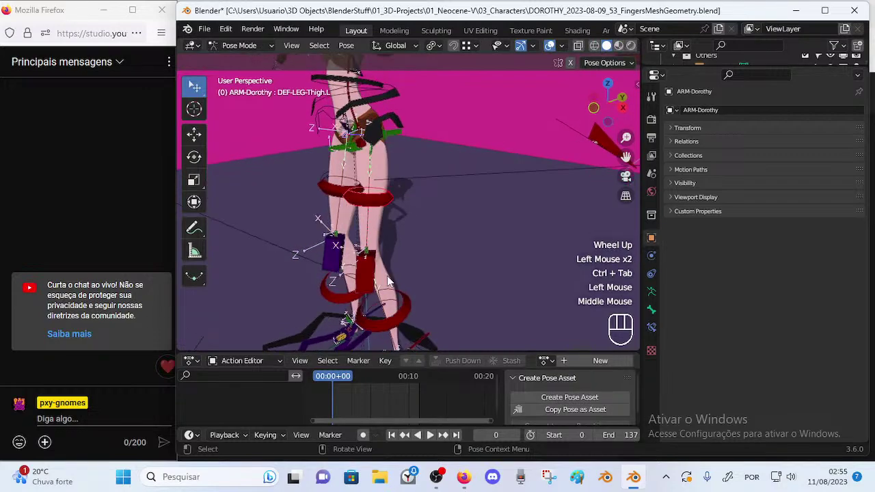
pyautogui.hotkey('ctrl', 'Tab')
pyautogui.moveTo(362, 248); pyautogui.dragTo(388, 269, button='middle')
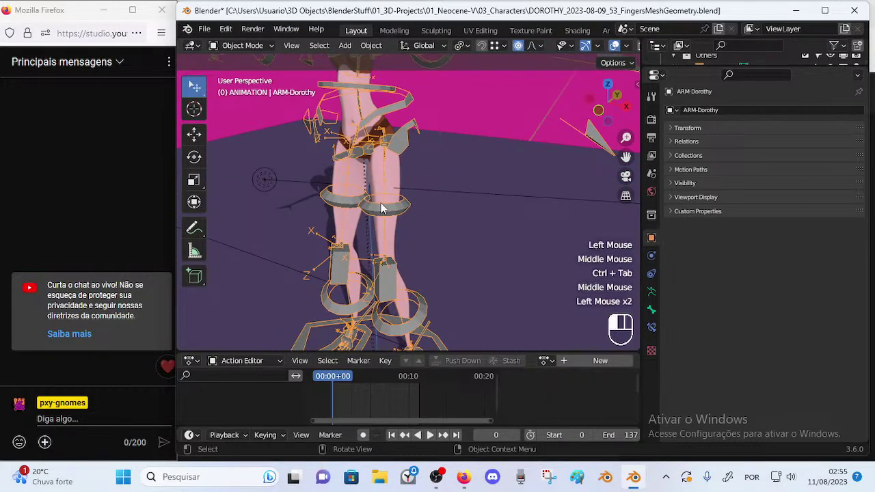
# - Select the 00_Body mesh and view the hips and buttocks from the side
pyautogui.keyDown('shift'); pyautogui.moveTo(385, 181); pyautogui.dragTo(382, 245, button='middle'); pyautogui.keyUp('shift')
pyautogui.moveTo(381, 245); pyautogui.dragTo(337, 225, button='middle')
pyautogui.scroll(2, 295, 250)
pyautogui.moveTo(320, 159); pyautogui.dragTo(432, 179, button='middle')
pyautogui.click(408, 232)
pyautogui.click(399, 173)
pyautogui.click(427, 260)
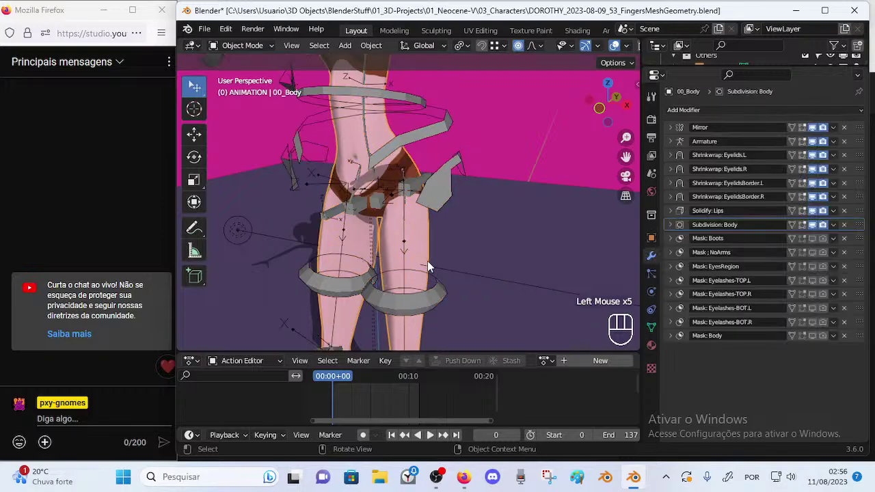
pyautogui.moveTo(436, 242); pyautogui.dragTo(318, 251, button='middle')
pyautogui.scroll(1, 454, 259)
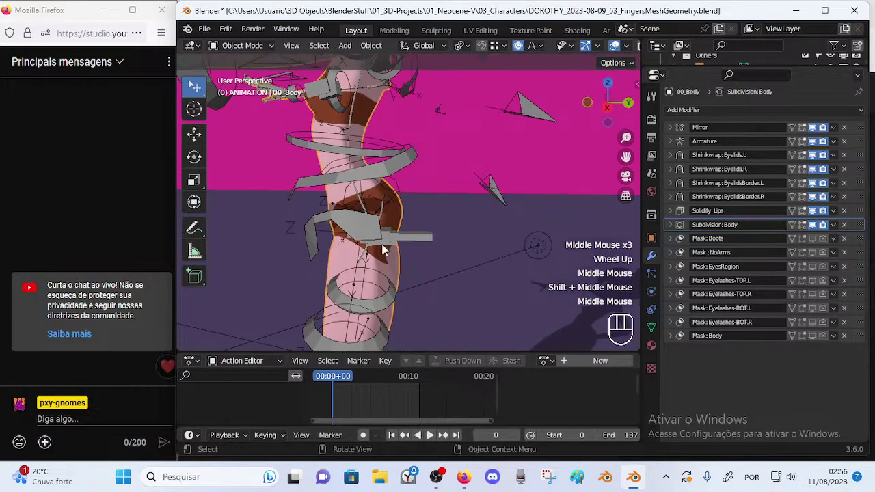
# - Select the ARM-Dorothy armature at the hips and turn off proportional editing
pyautogui.moveTo(415, 159); pyautogui.dragTo(386, 256, button='middle')
pyautogui.click(363, 231)
pyautogui.scroll(-1, 363, 231)
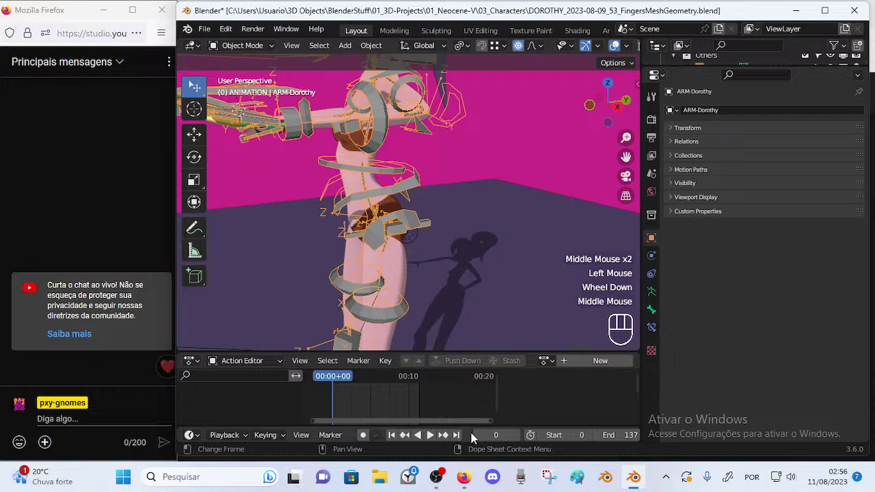
pyautogui.moveTo(382, 213); pyautogui.dragTo(439, 240, button='middle')
pyautogui.scroll(1, 439, 239)
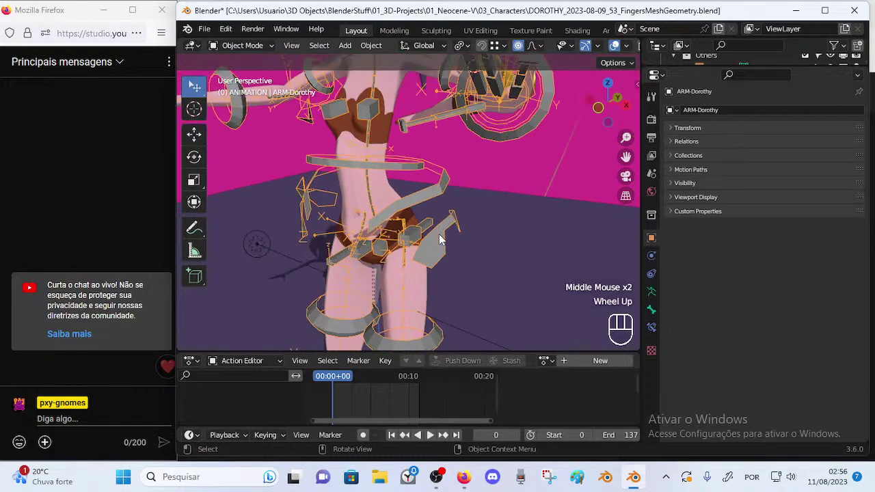
pyautogui.scroll(-1, 509, 199)
pyautogui.click(519, 46)
pyautogui.moveTo(424, 281); pyautogui.dragTo(407, 237, button='middle')
pyautogui.scroll(2, 410, 273)
pyautogui.scroll(-2, 440, 256)
pyautogui.scroll(1, 361, 259)
pyautogui.scroll(-2, 407, 237)
pyautogui.scroll(1, 412, 253)
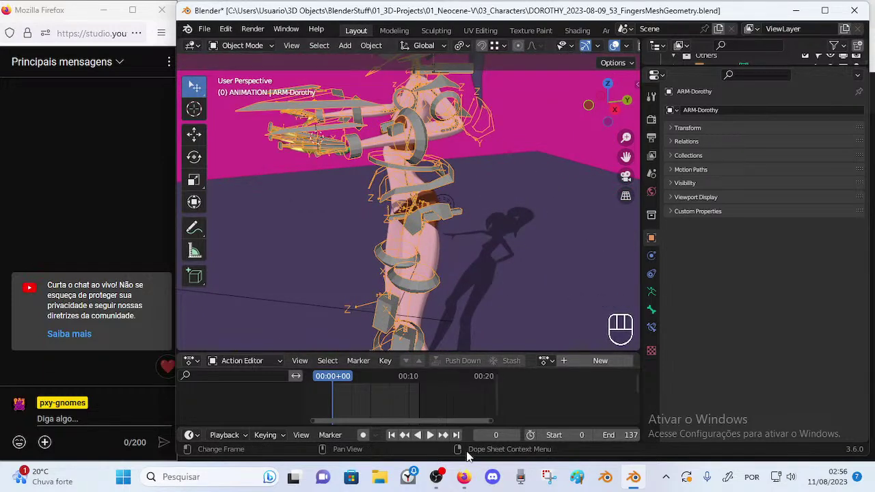
# - Switch to the YouTube Studio live stream page in Firefox and end the broadcast, confirming the immediate interruption
pyautogui.moveTo(465, 483)
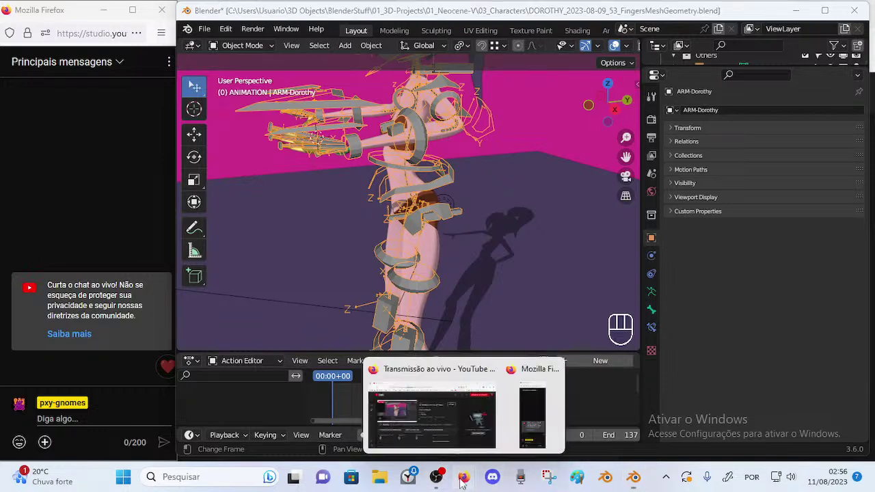
pyautogui.click(466, 400)
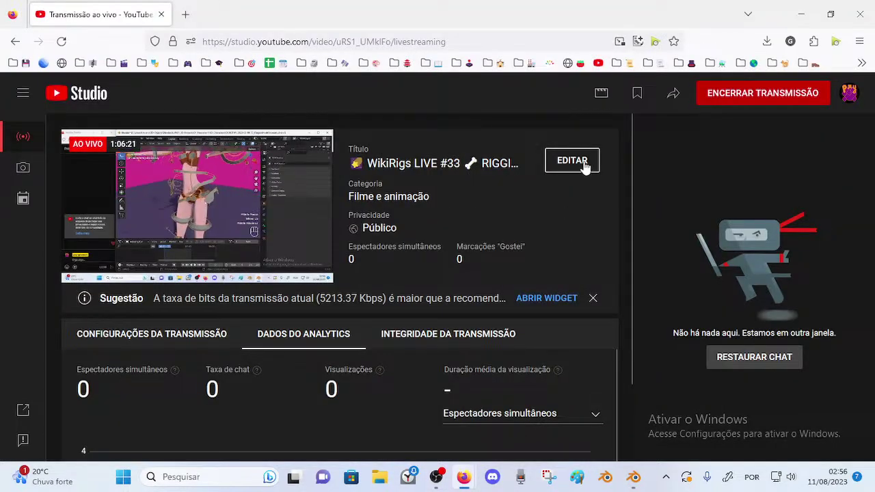
pyautogui.click(738, 88)
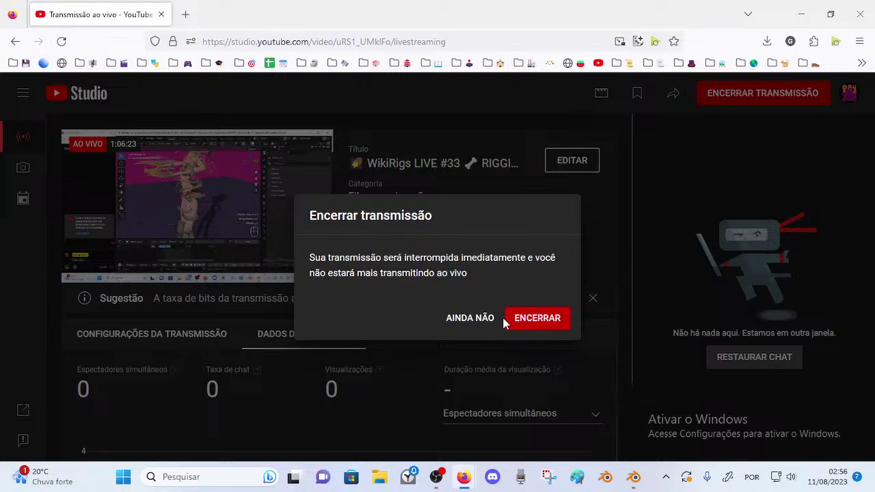
pyautogui.click(534, 319)
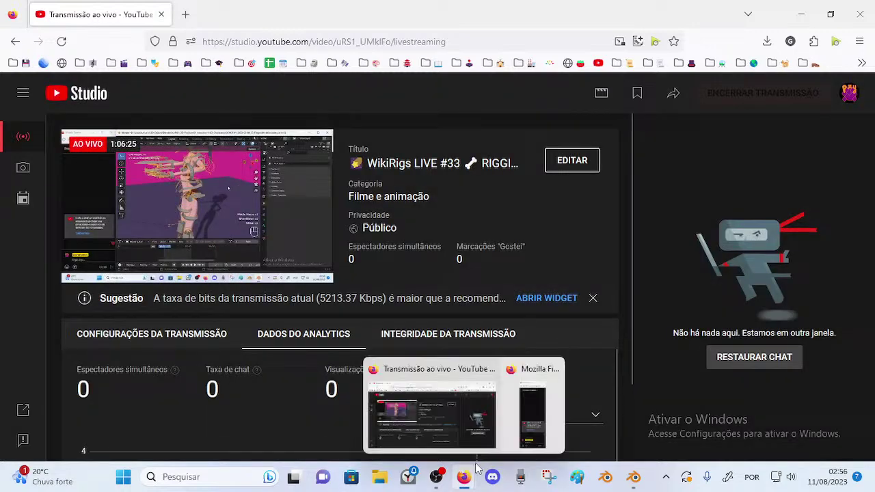